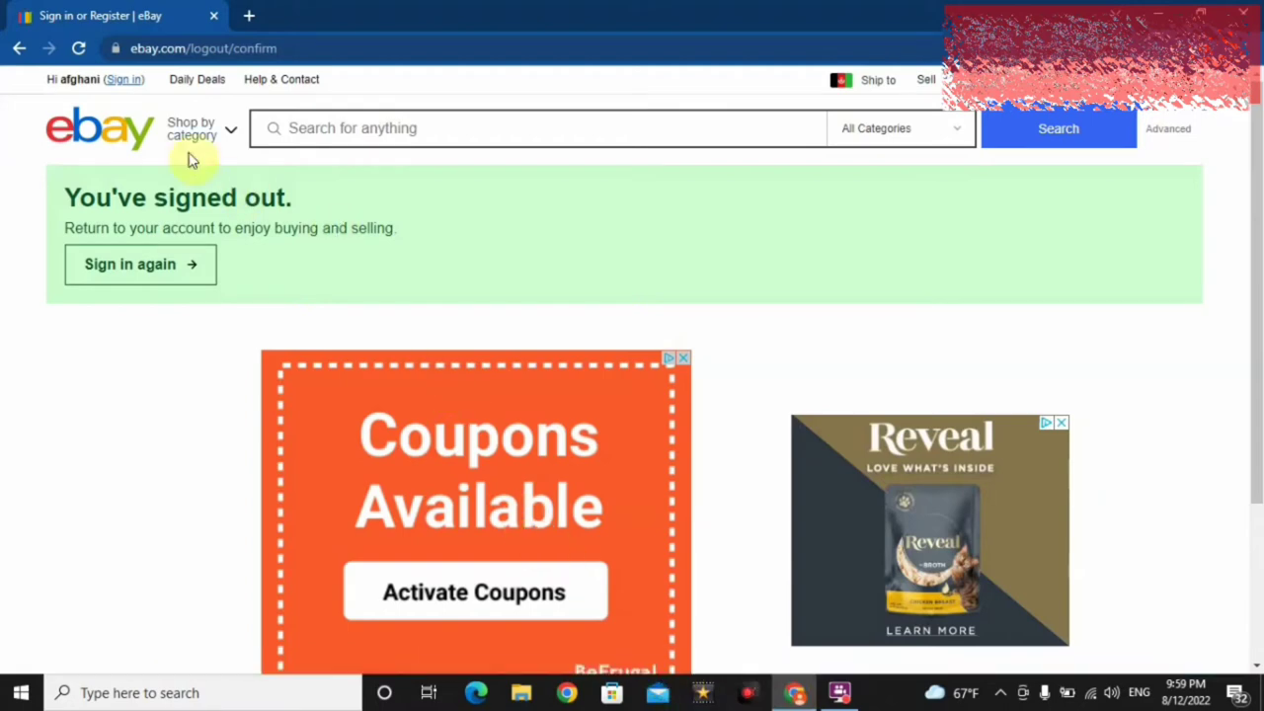
# - Go from Sign in through Switch account to eBay's Create an account page for a personal account
pyautogui.click(124, 80)
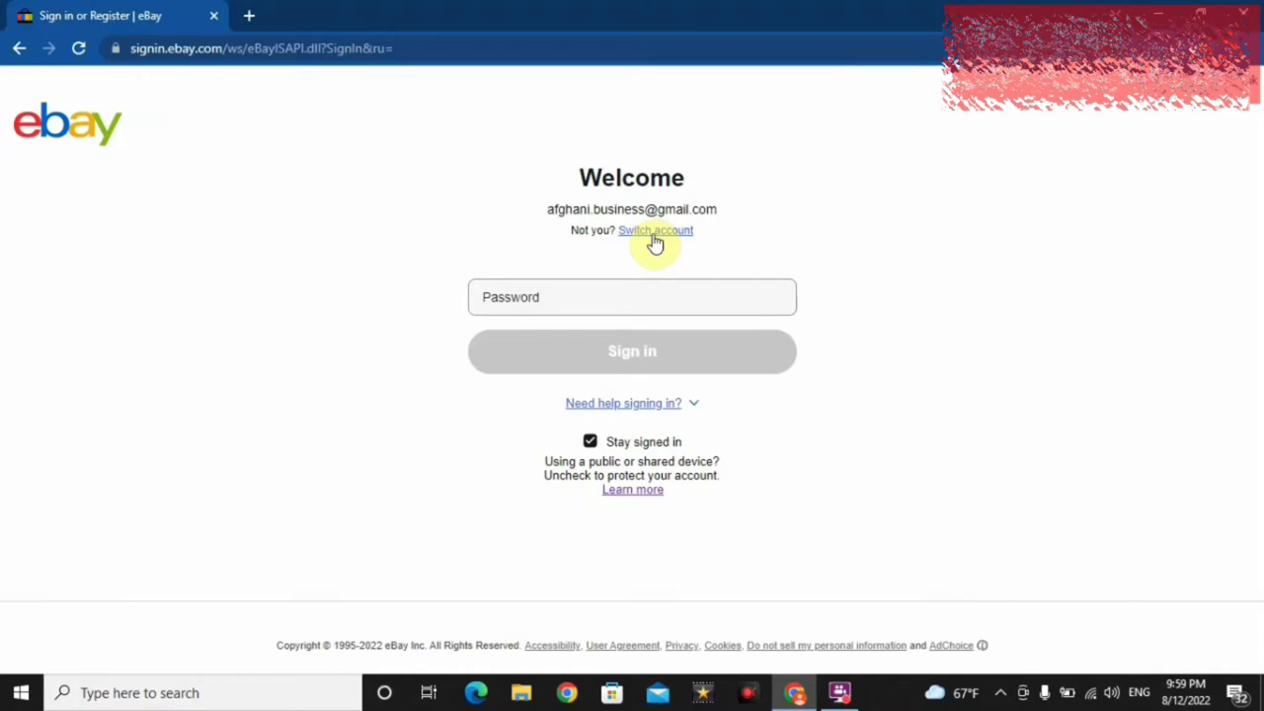
pyautogui.click(654, 231)
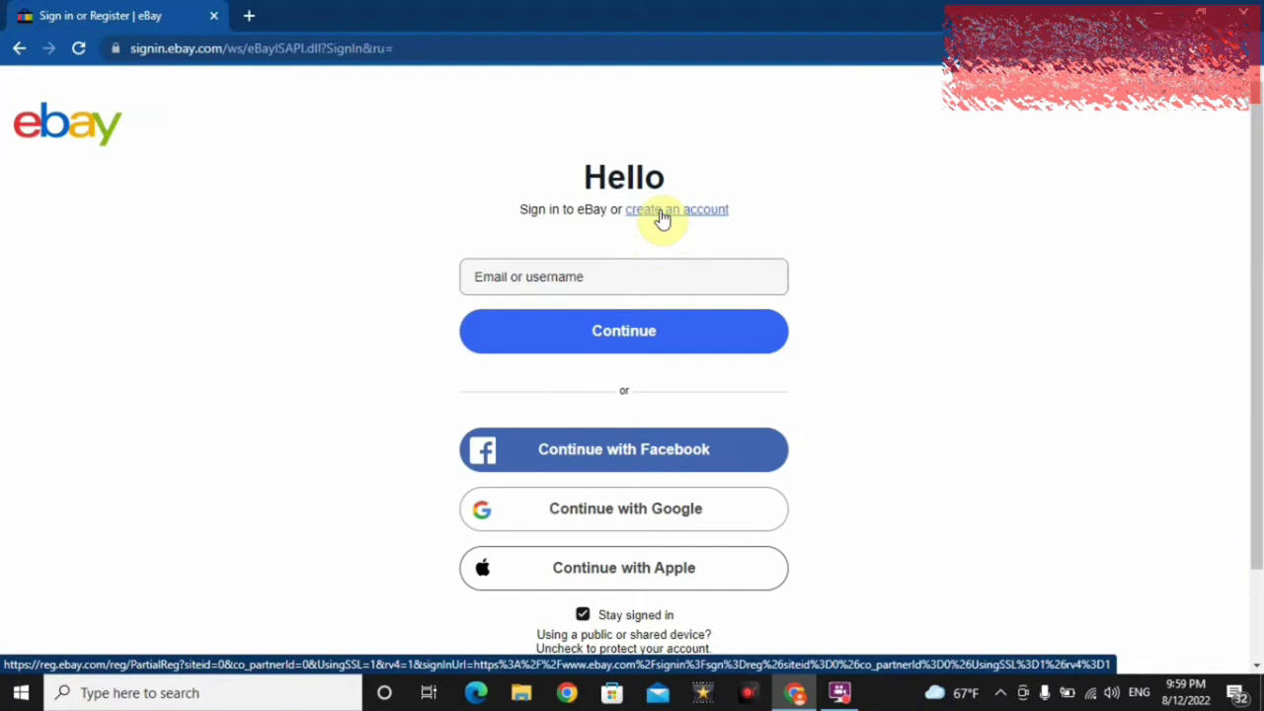
pyautogui.click(661, 216)
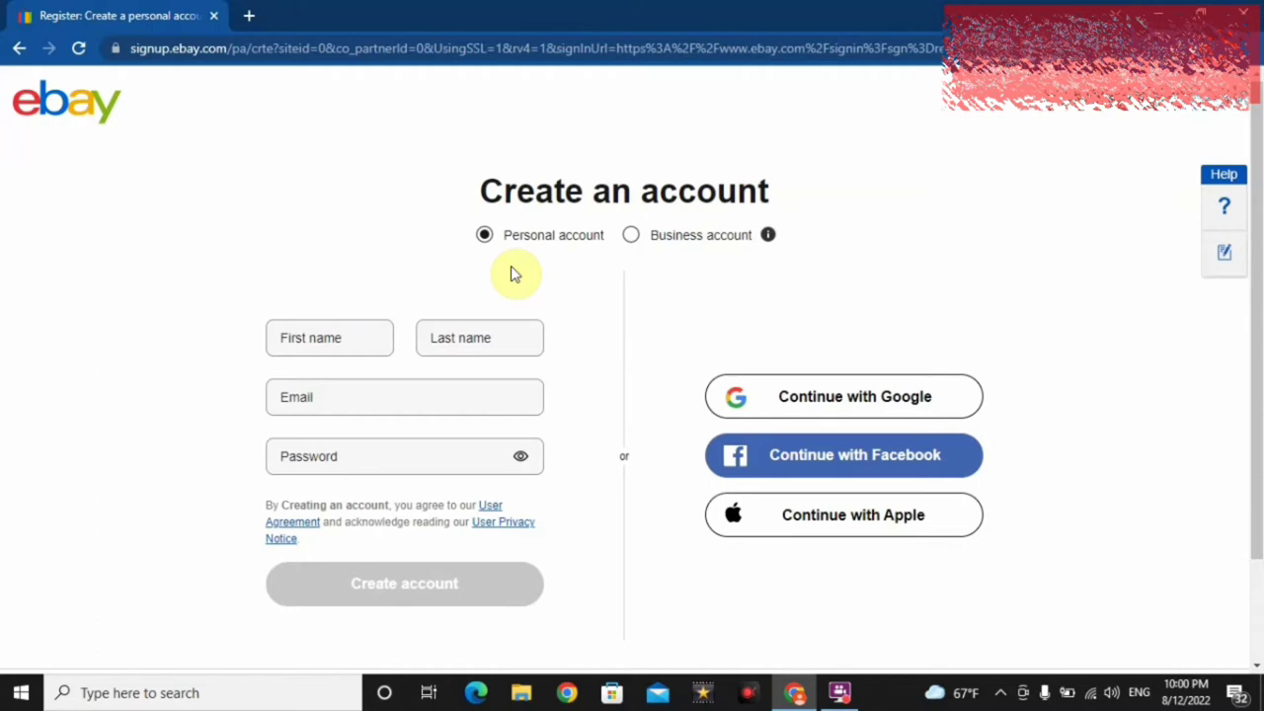
# - Enter the account holder's first name and last name on the sign-up form
pyautogui.click(343, 344)
pyautogui.click(375, 281)
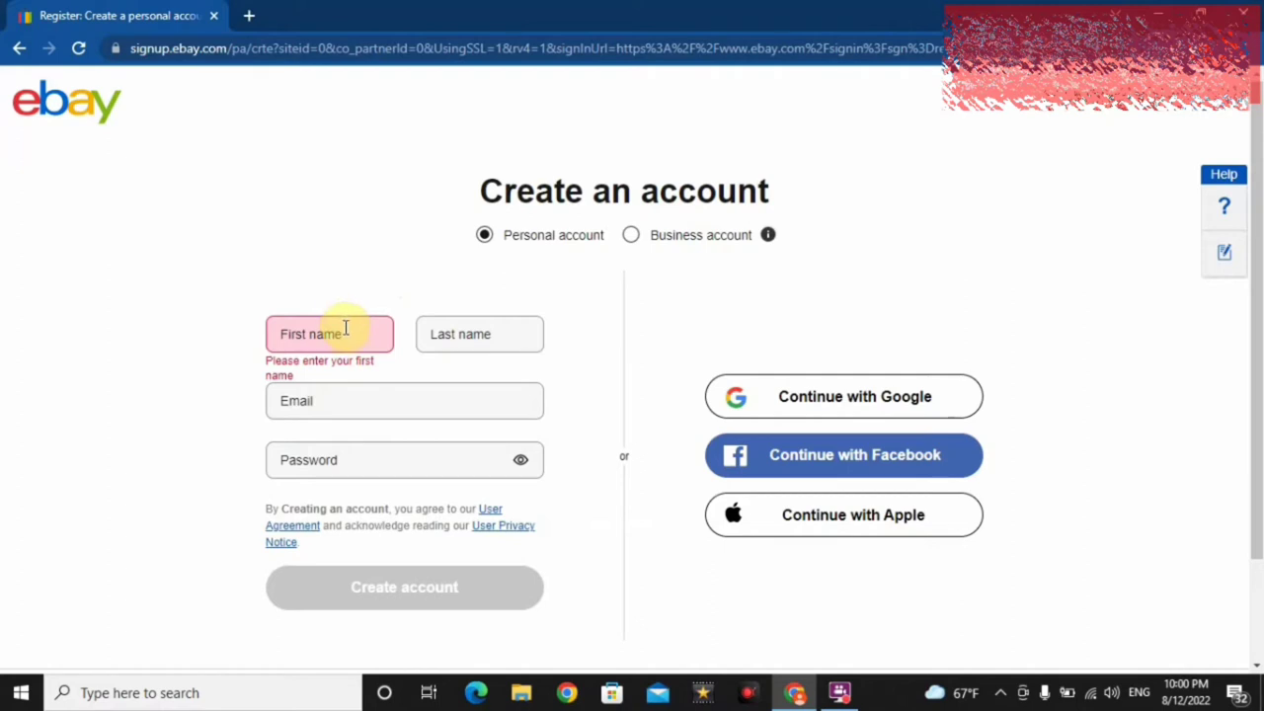
pyautogui.click(346, 329)
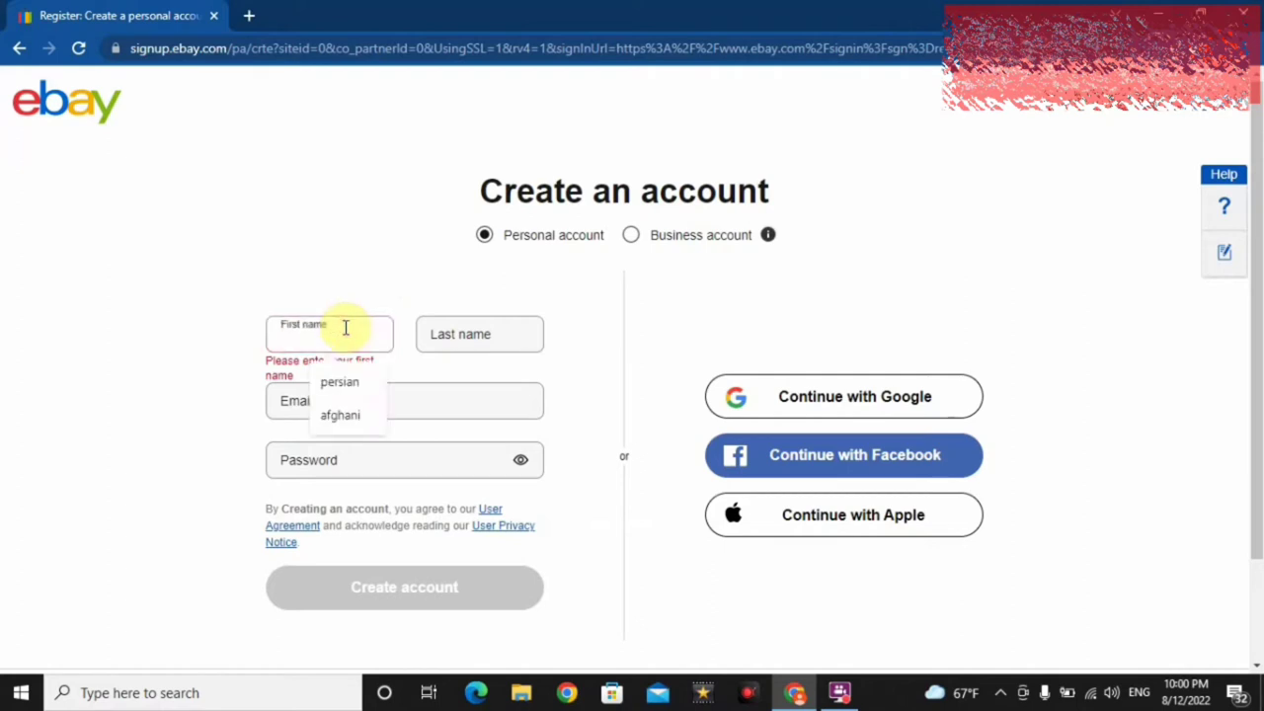
pyautogui.write('afghani')
pyautogui.press('Tab')
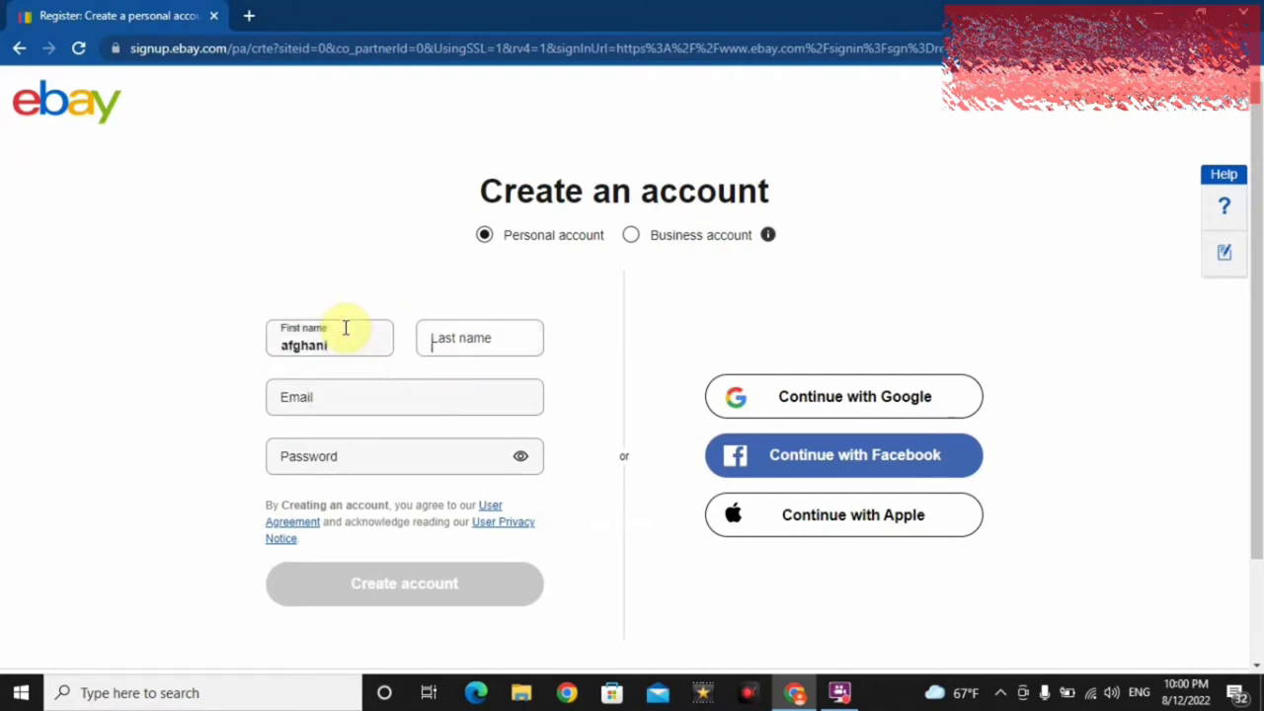
pyautogui.write('bu')
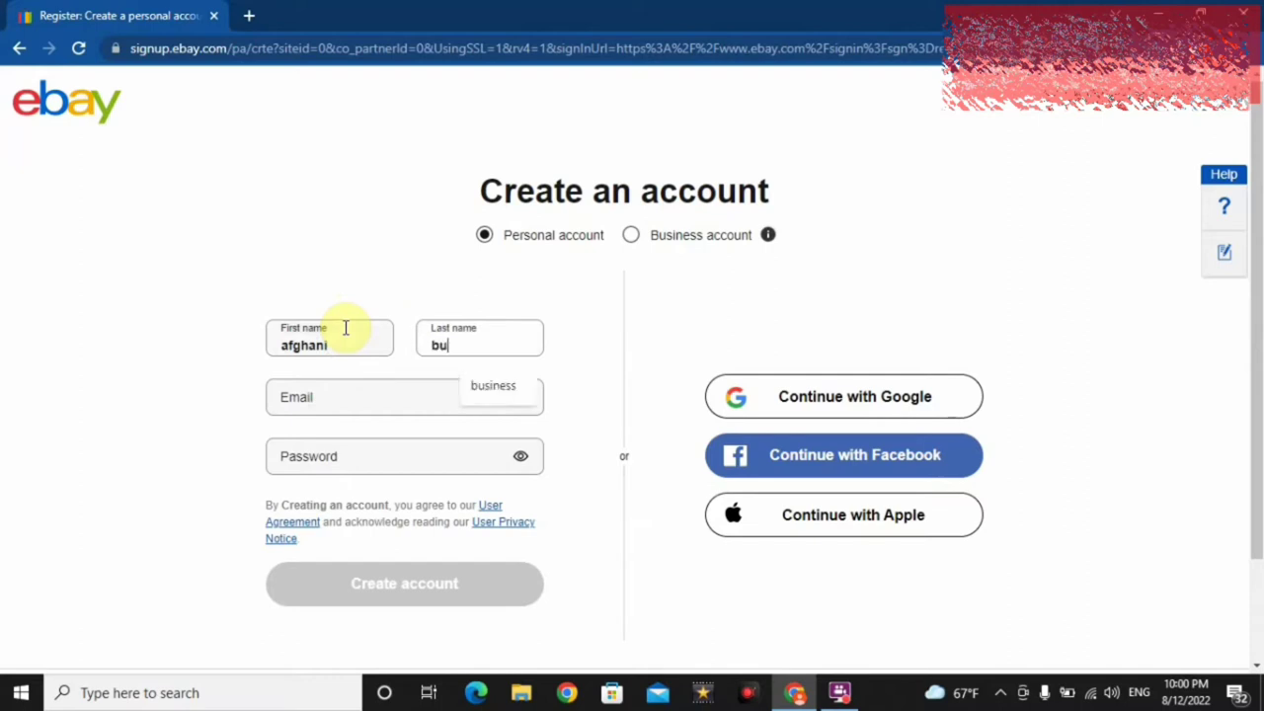
pyautogui.write('siness')
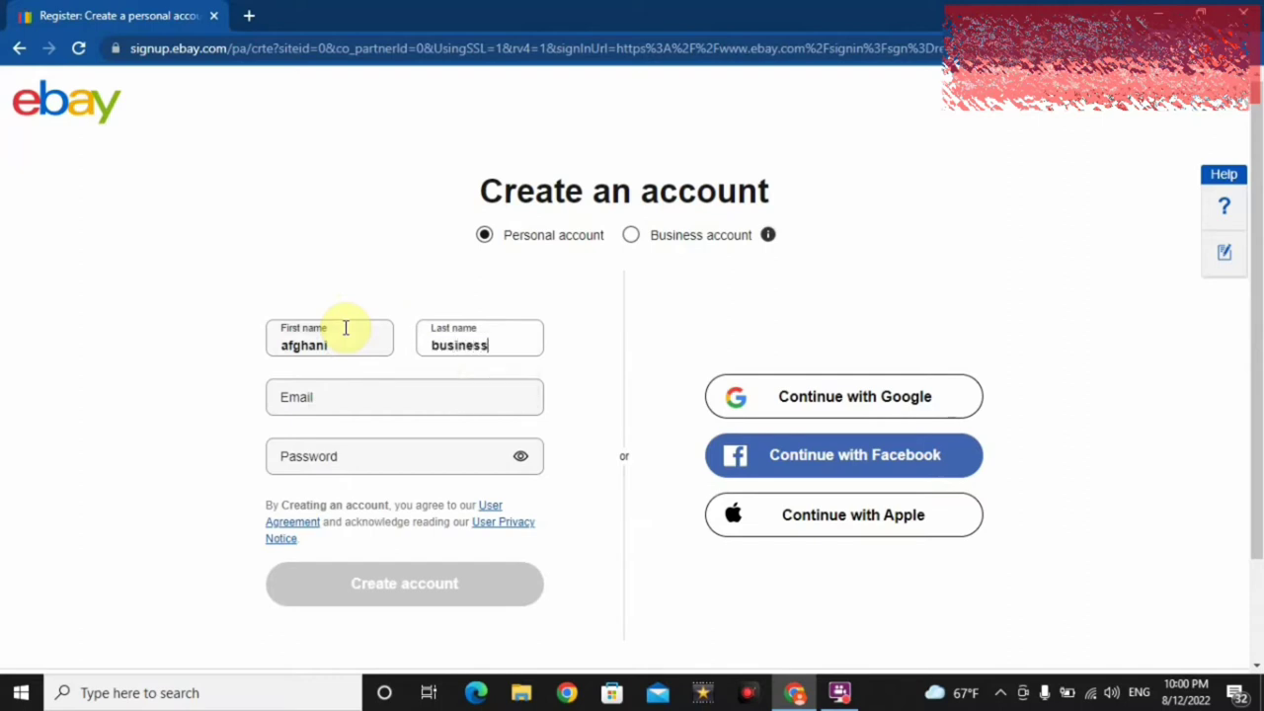
# - Fill in the account's e-mail address and an 8-character password
pyautogui.click(366, 391)
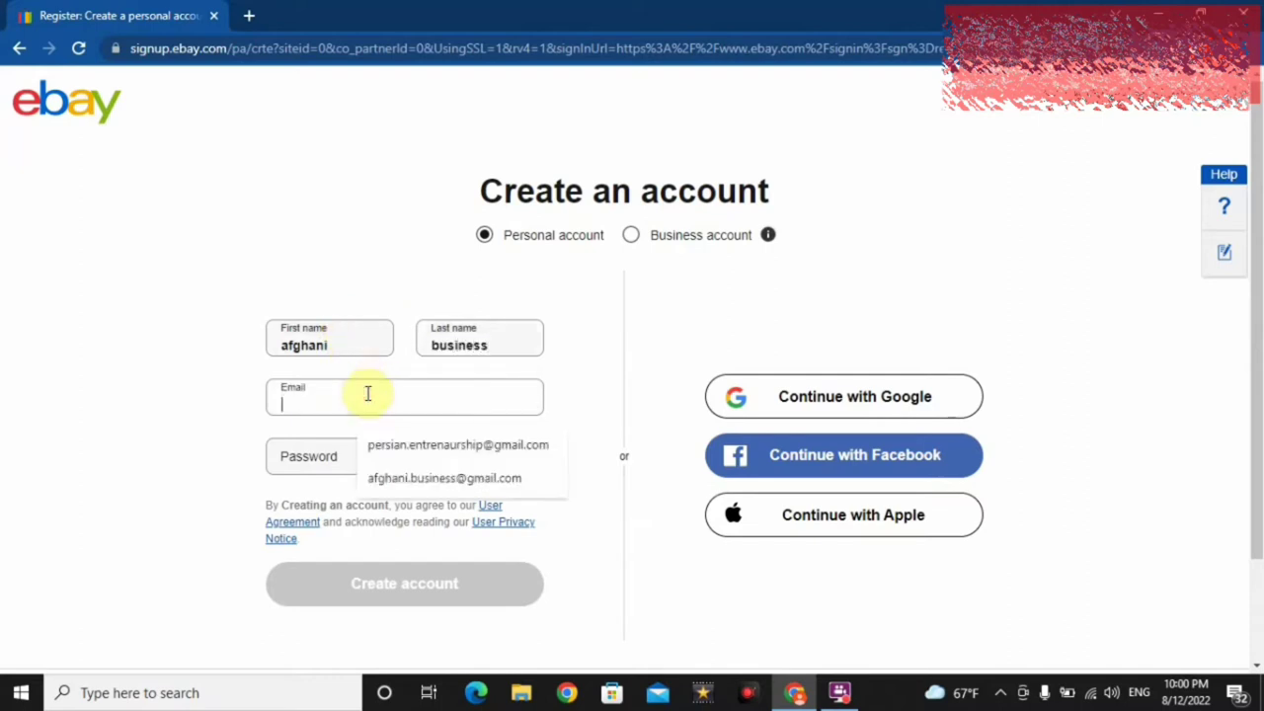
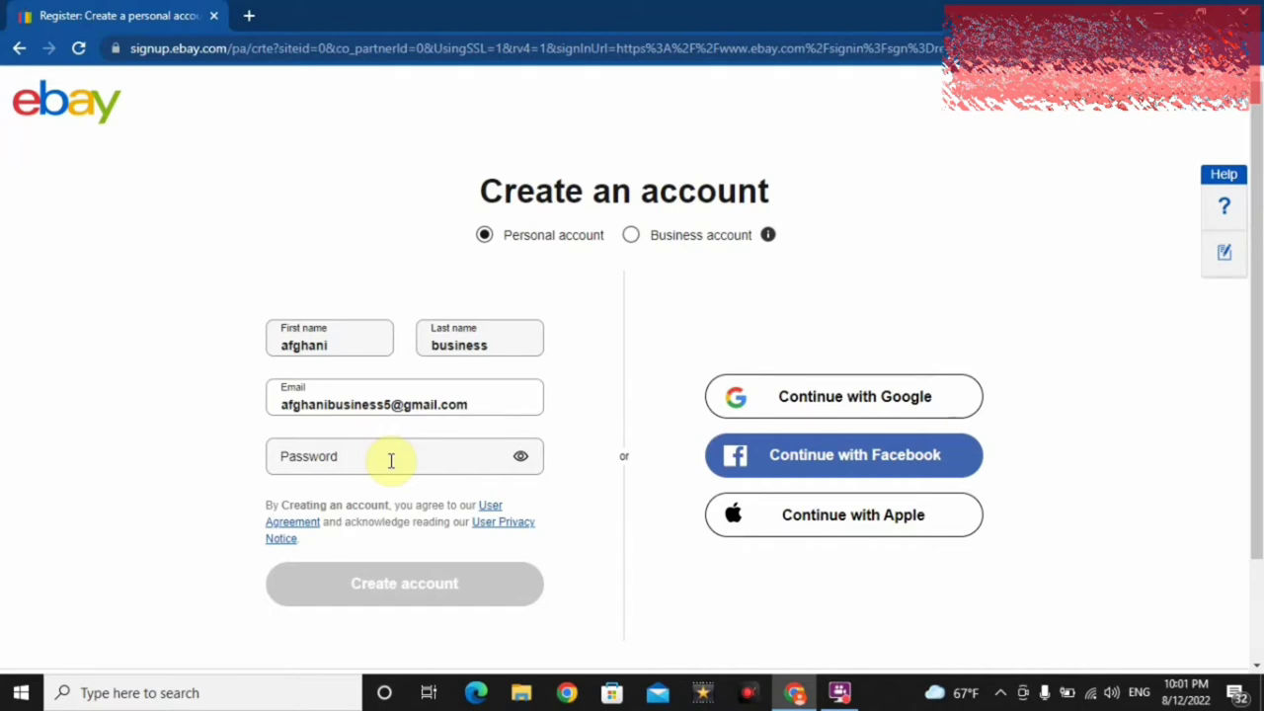
pyautogui.click(391, 460)
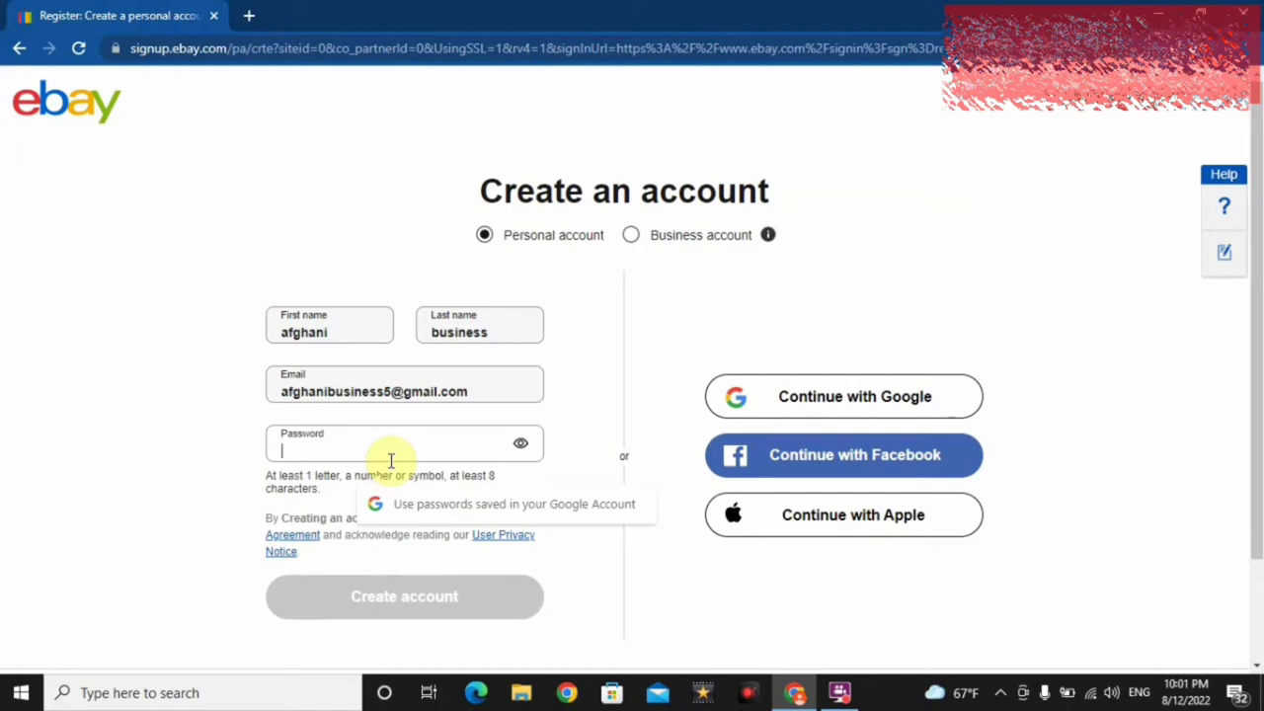
pyautogui.write('•••••••')
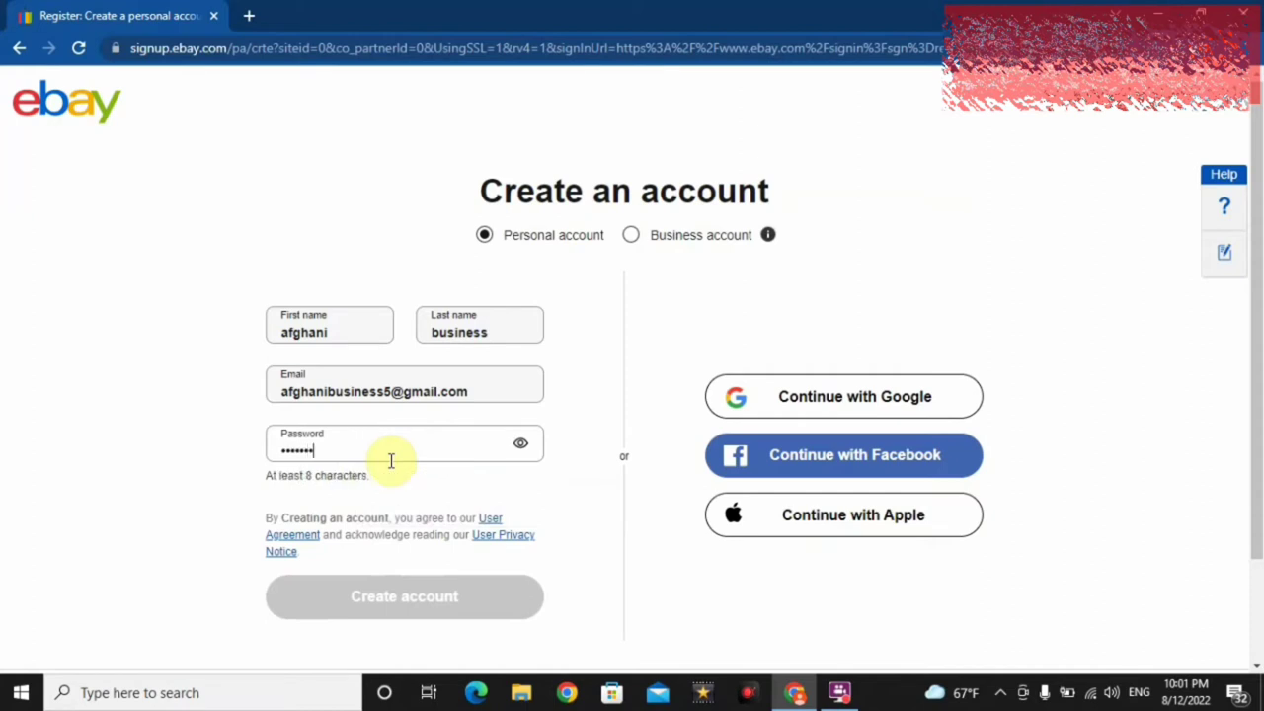
pyautogui.write('•')
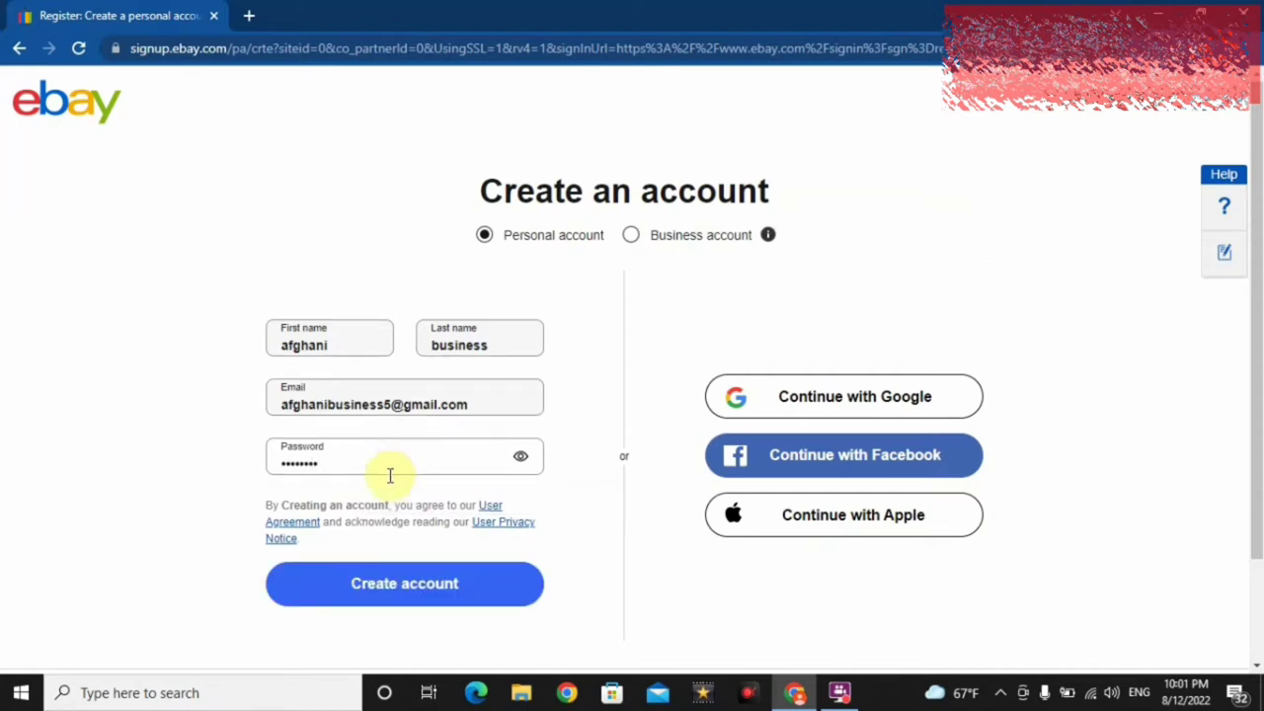
# - Create the account, glance at the empty Saved feed, then return to the eBay home page
pyautogui.click(398, 577)
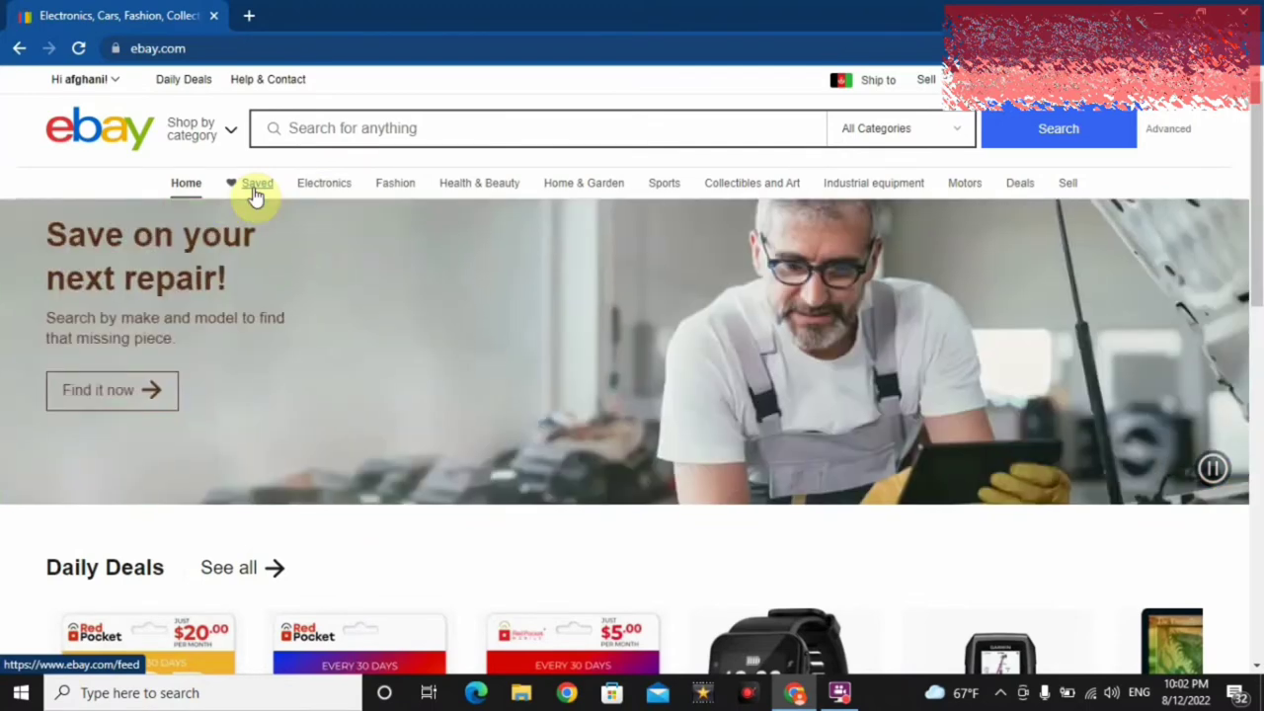
pyautogui.click(254, 193)
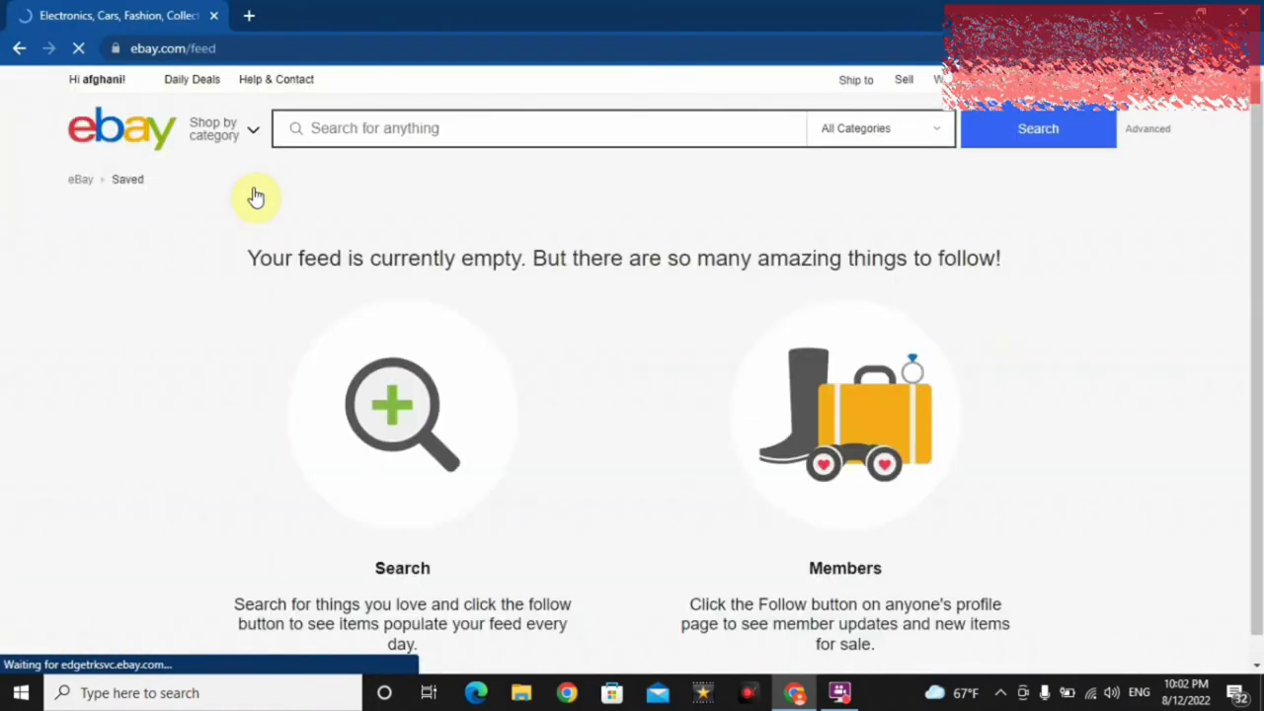
pyautogui.click(20, 50)
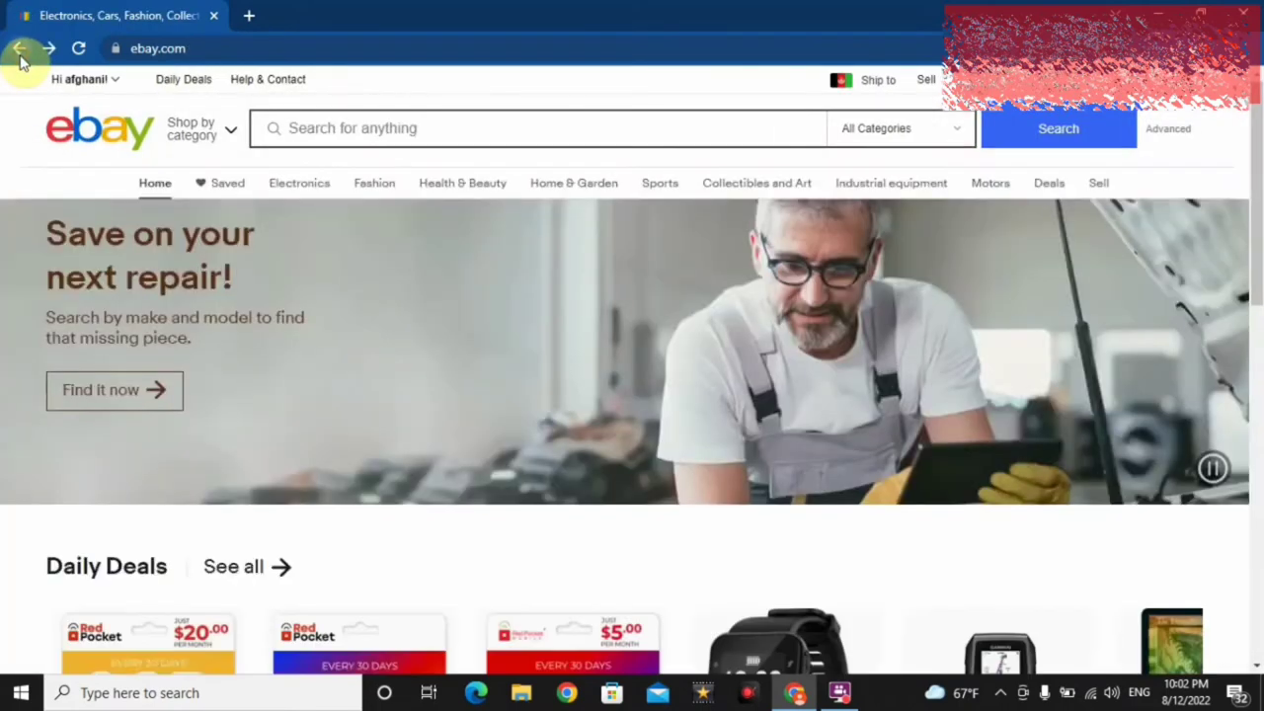
pyautogui.moveTo(292, 197)
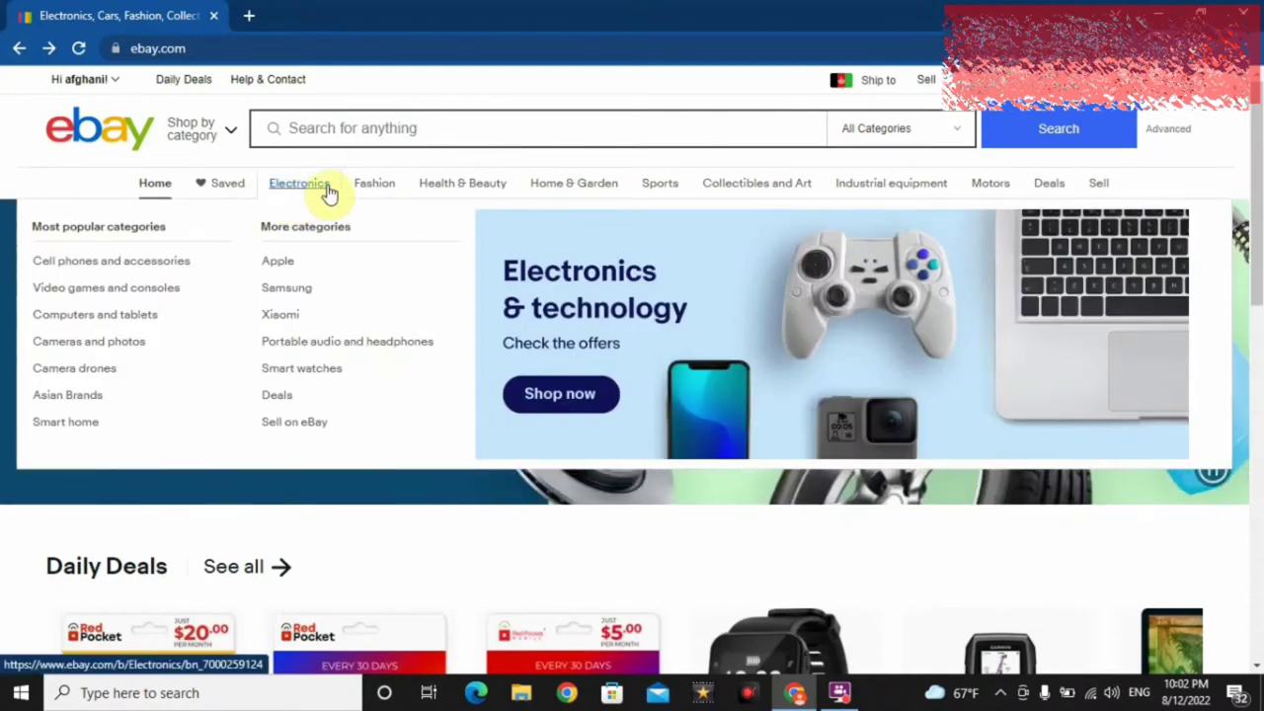
# - Preview the Electronics, Health & Beauty, Motors and Home & Garden categories, then show the account dropdown
pyautogui.moveTo(420, 192)
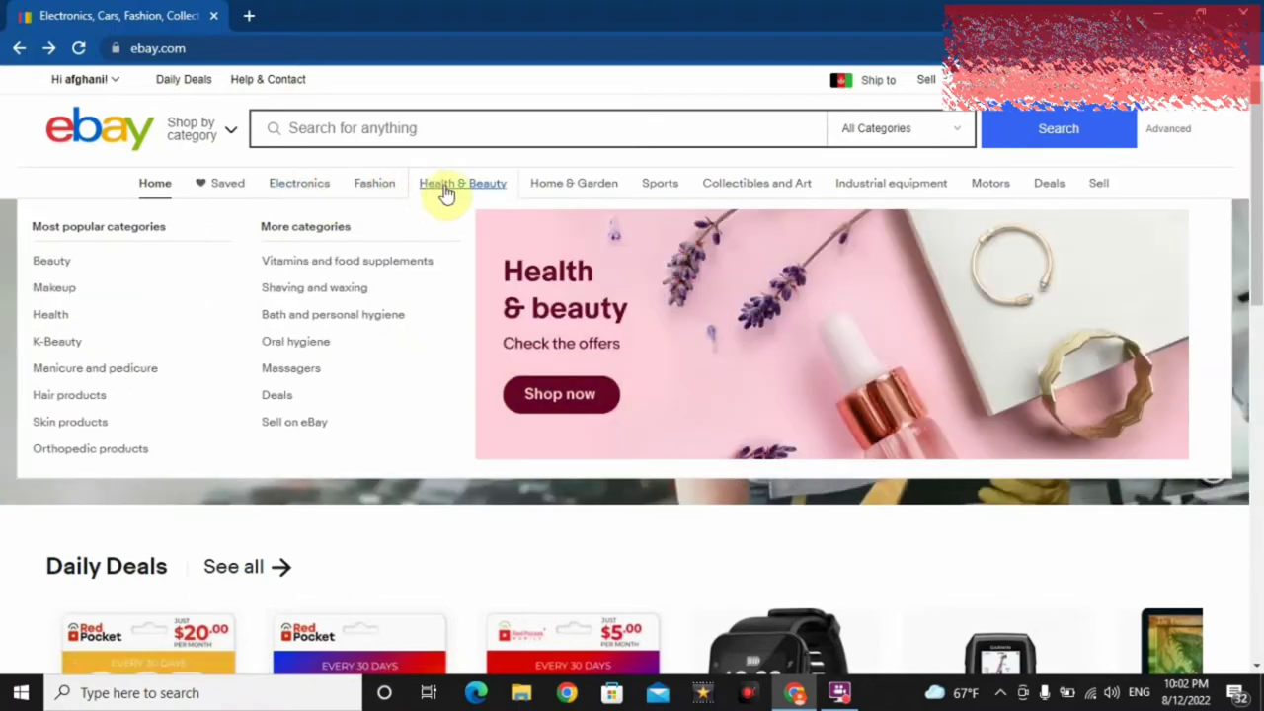
pyautogui.moveTo(550, 186)
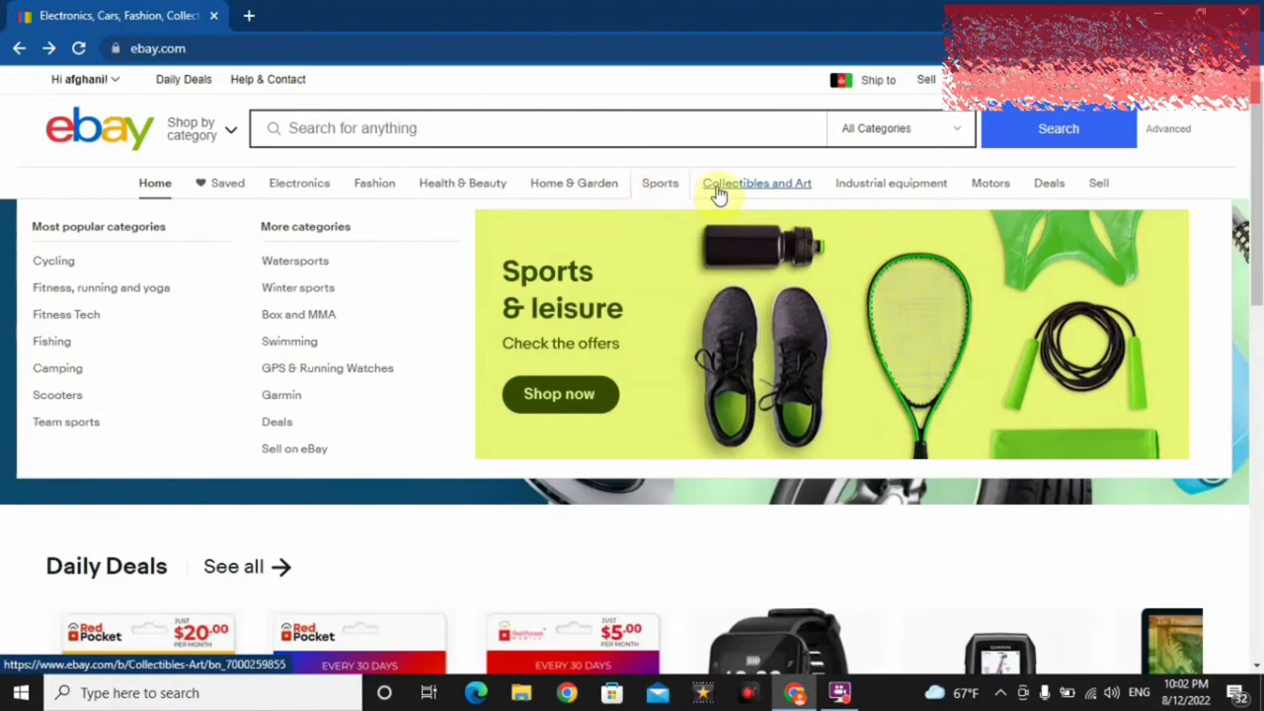
pyautogui.moveTo(730, 196)
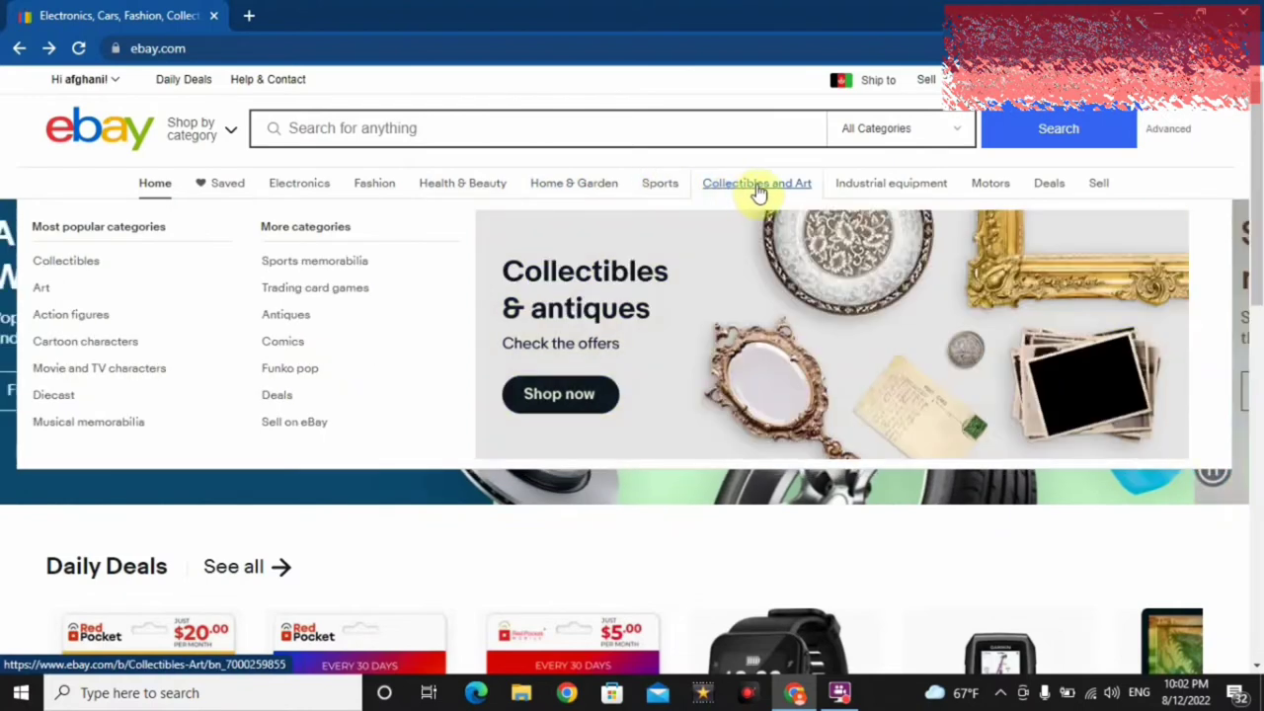
pyautogui.moveTo(853, 191)
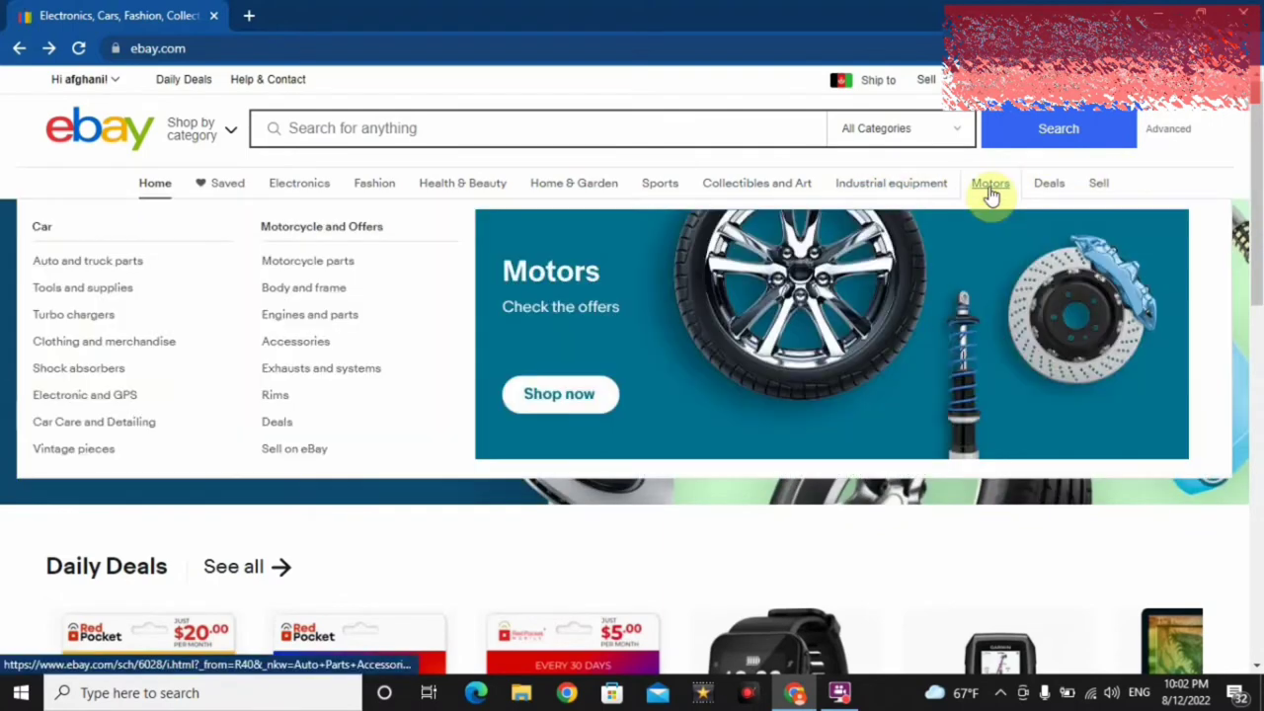
pyautogui.moveTo(528, 190)
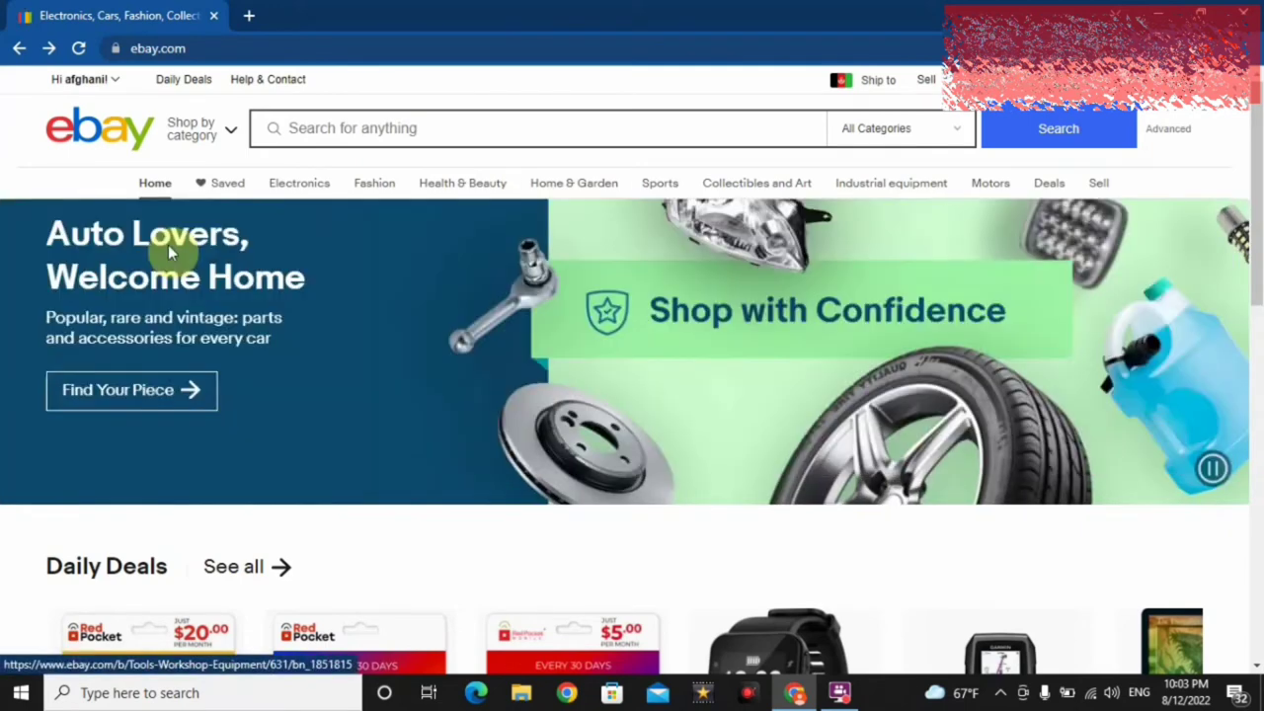
pyautogui.moveTo(103, 91)
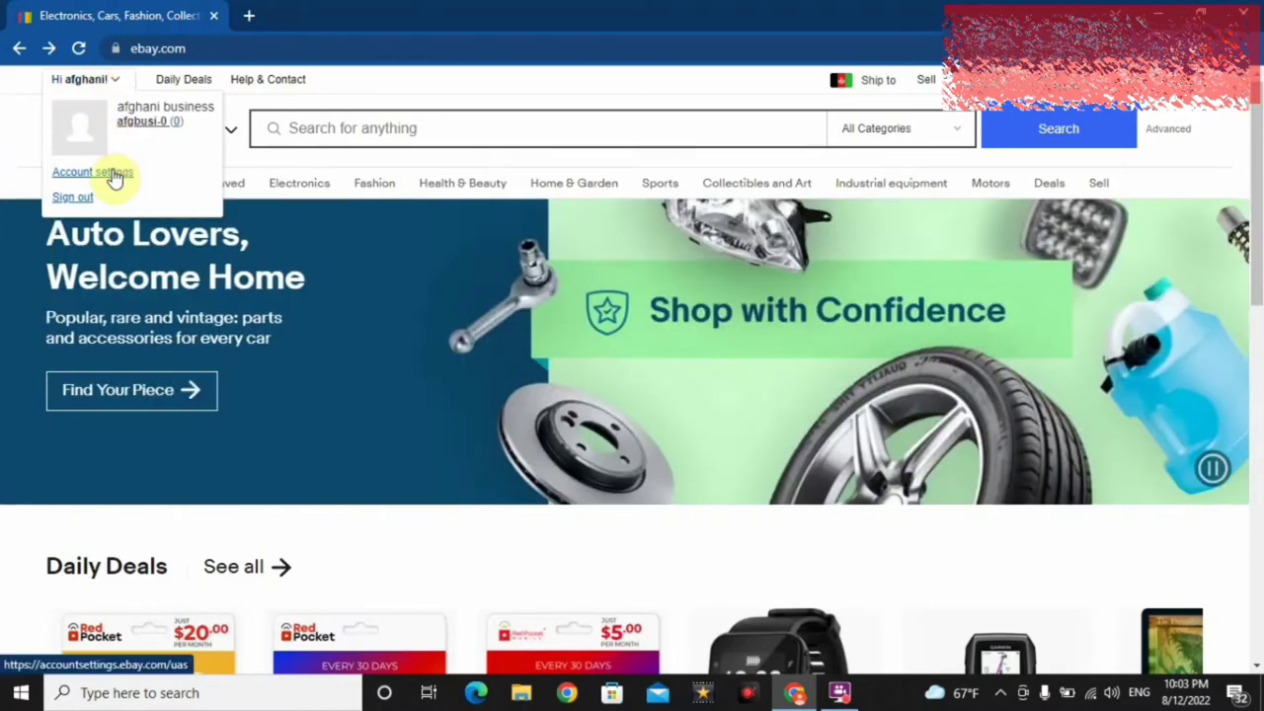
# - From account settings, choose Afghanistan as the contact-info country and move to the Address field
pyautogui.click(115, 174)
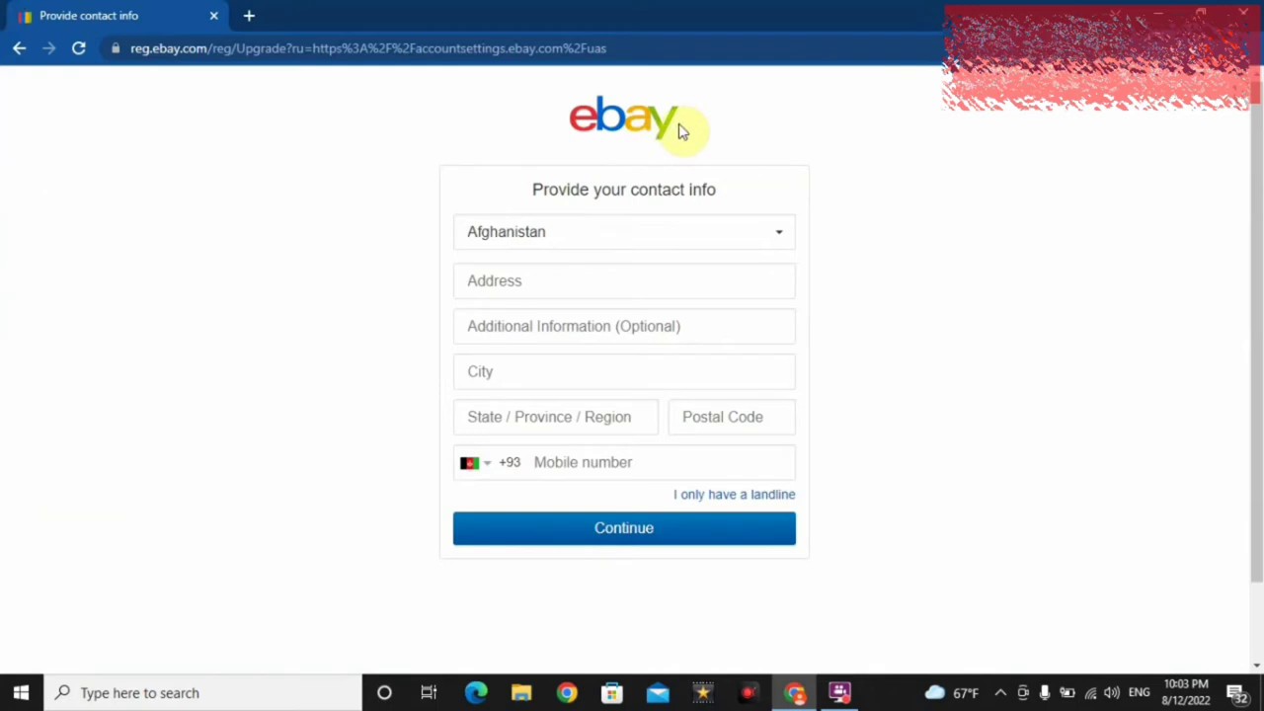
pyautogui.click(680, 231)
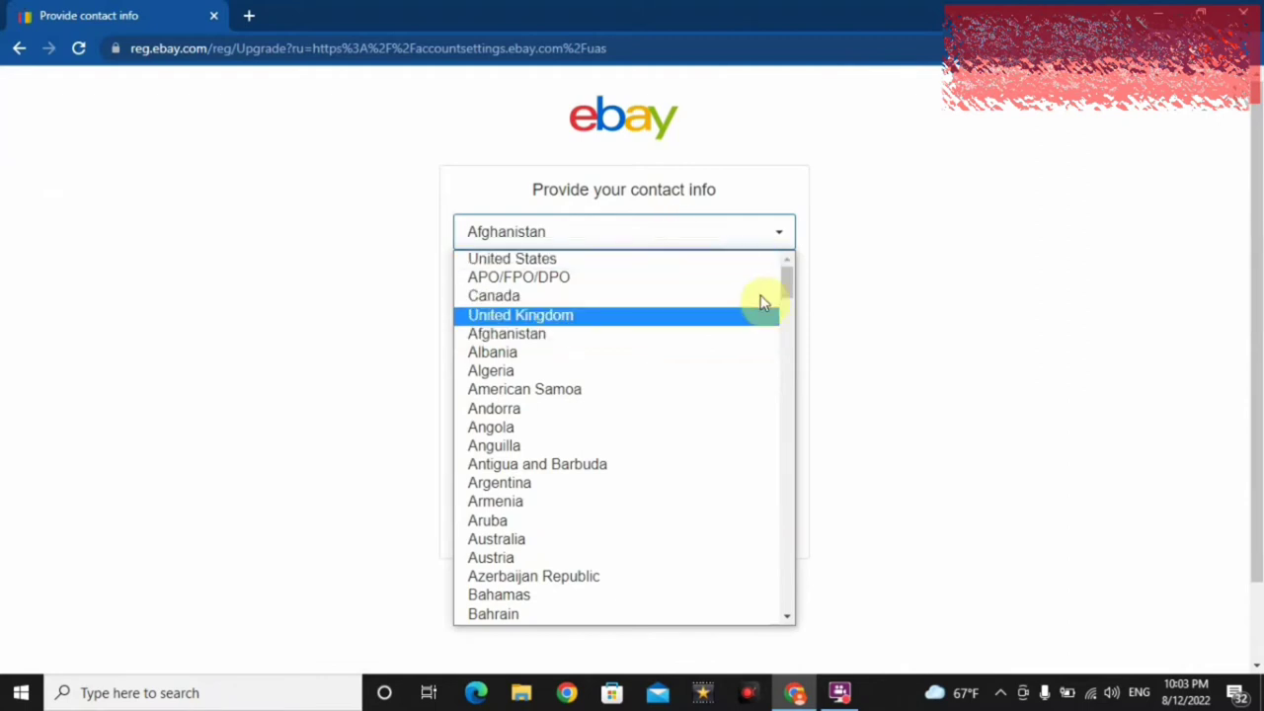
pyautogui.click(731, 332)
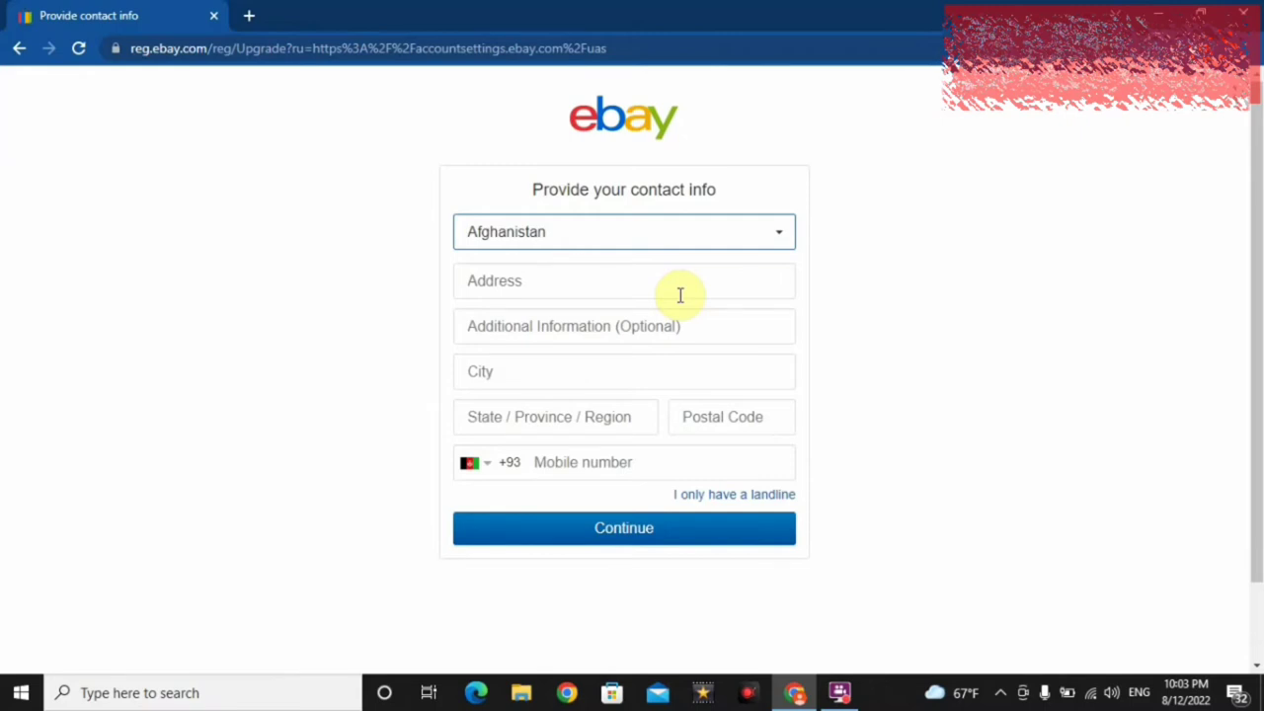
pyautogui.click(624, 284)
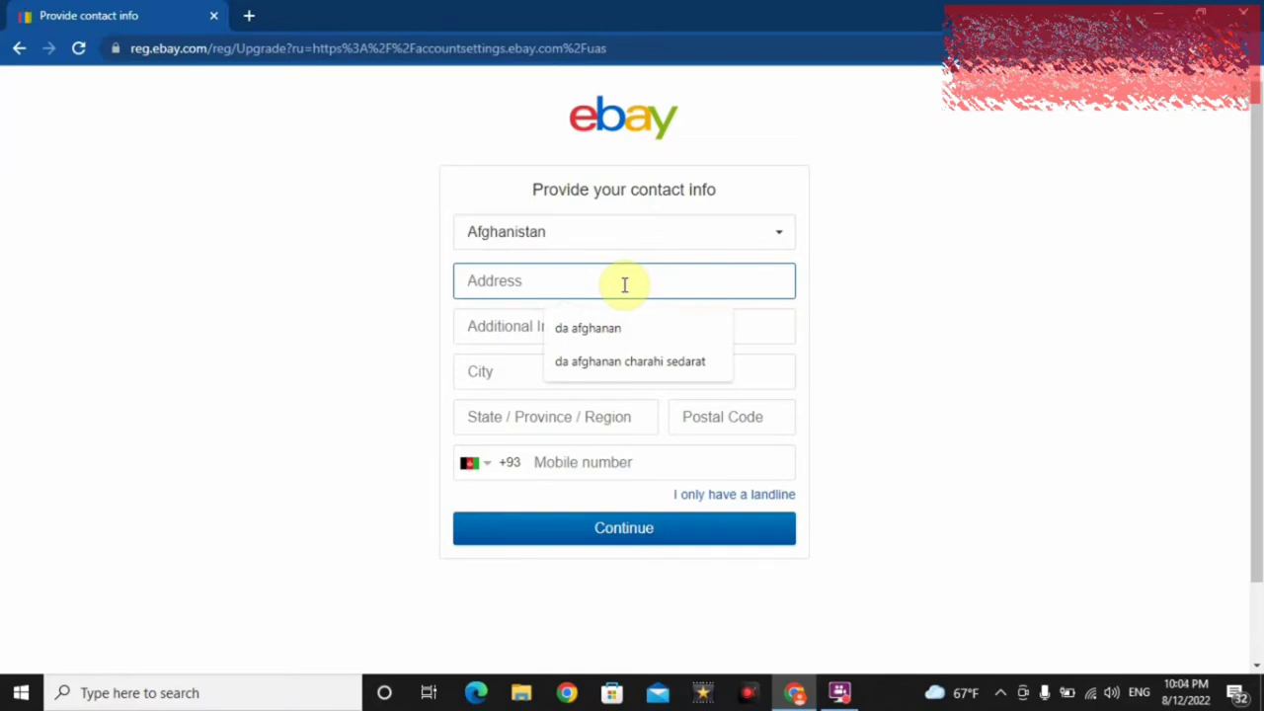
# - Type the street address into the Address field, correcting it along the way
pyautogui.write('da')
pyautogui.press('BackSpace')
pyautogui.press('BackSpace')
pyautogui.write('da')
pyautogui.press('BackSpace')
pyautogui.press('BackSpace')
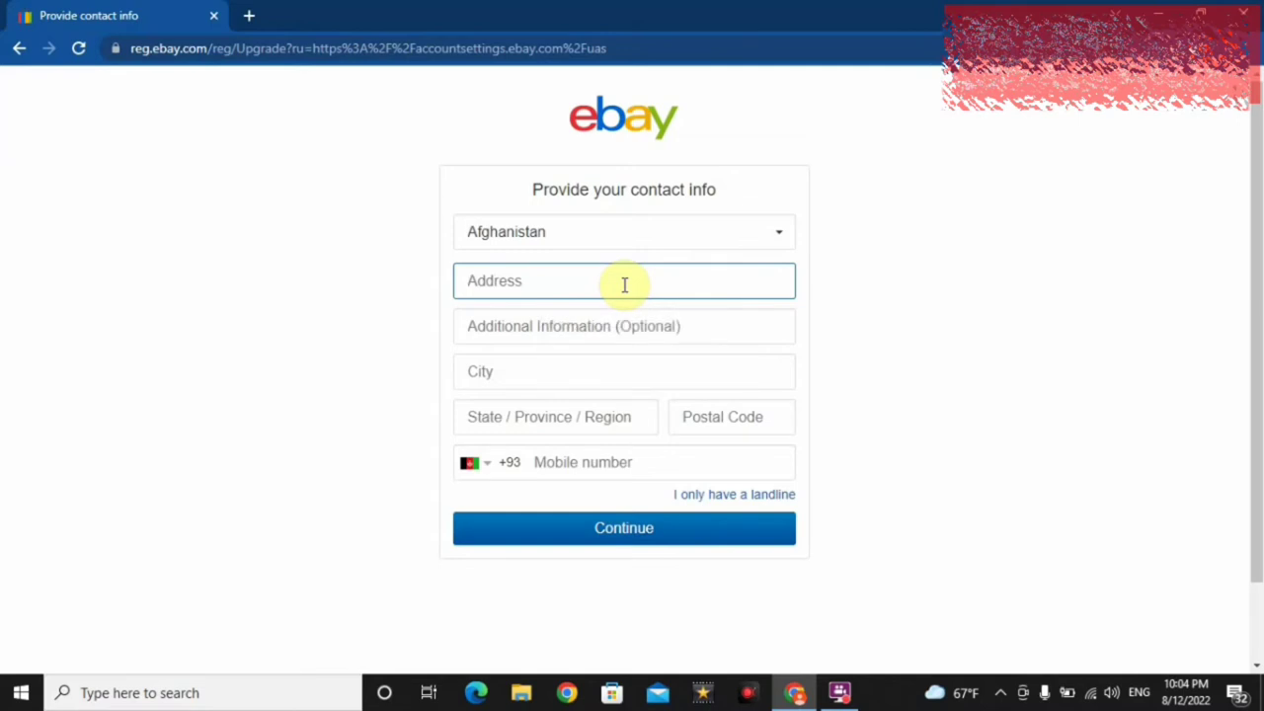
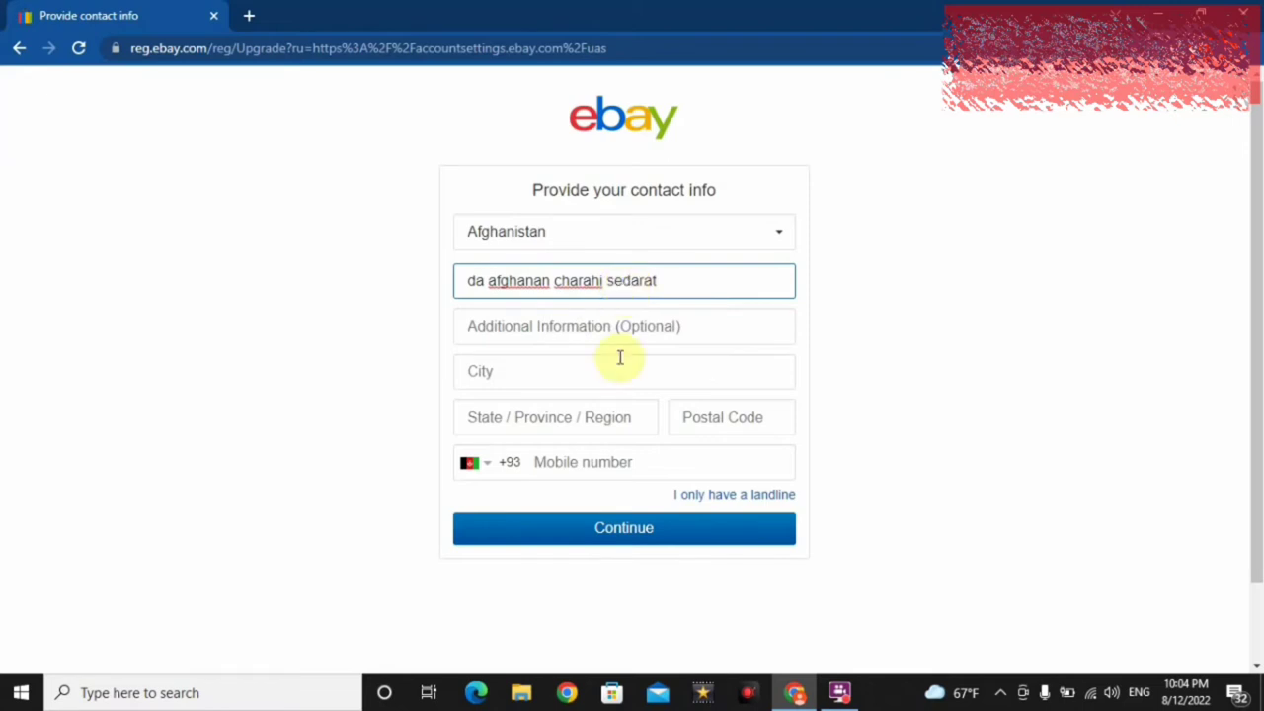
# - Enter the city, province, postal code and mobile number, then submit the contact info
pyautogui.click(616, 367)
pyautogui.write('kabul')
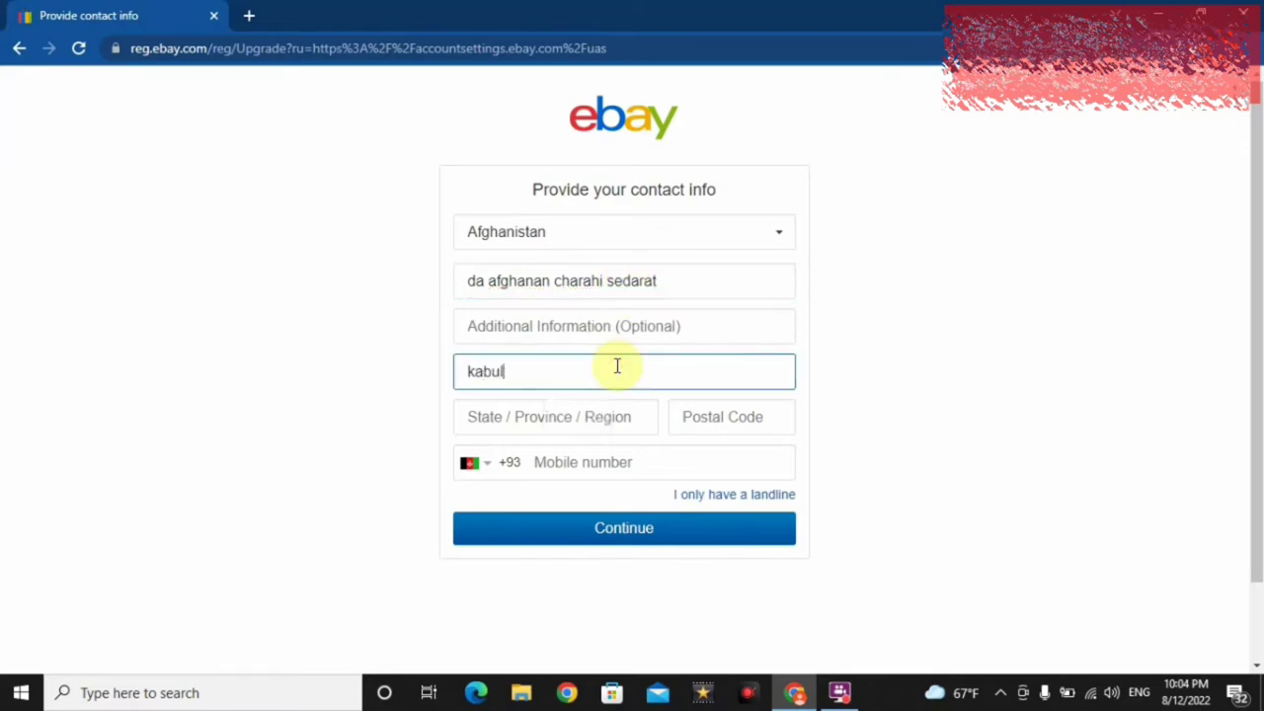
pyautogui.press('Tab')
pyautogui.write('kabul')
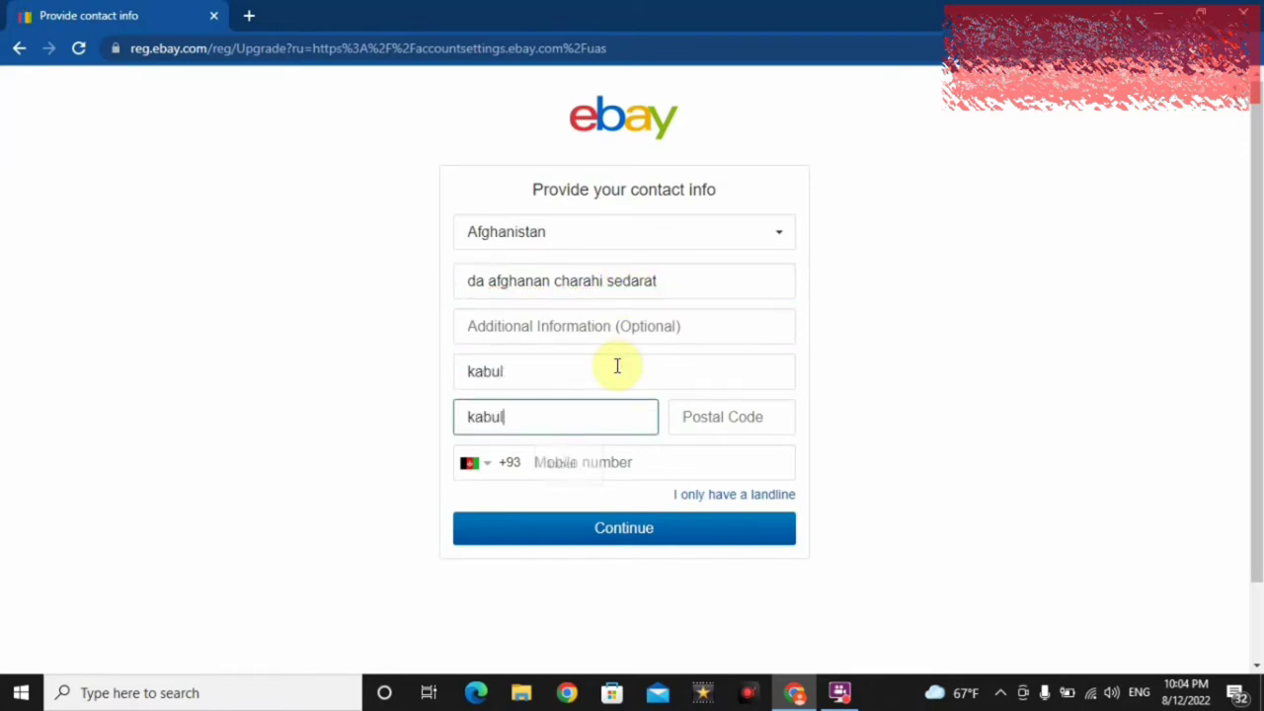
pyautogui.press('Tab')
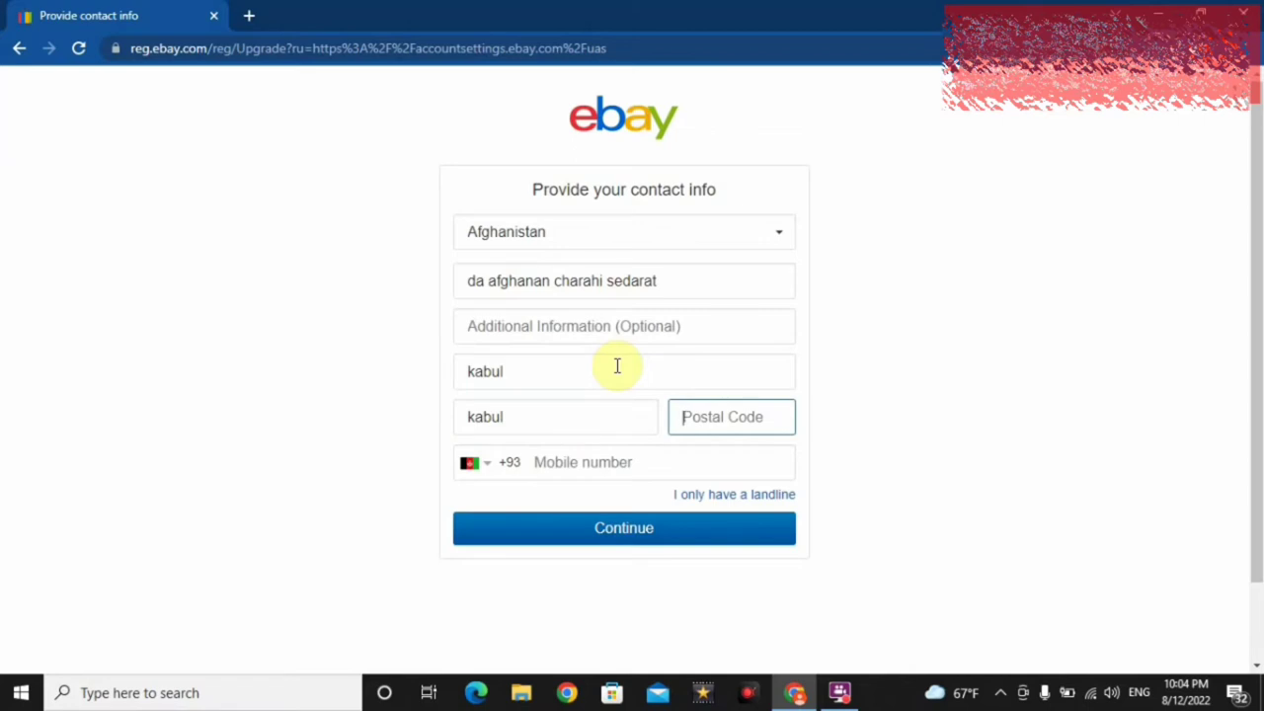
pyautogui.write('1001')
pyautogui.click(593, 470)
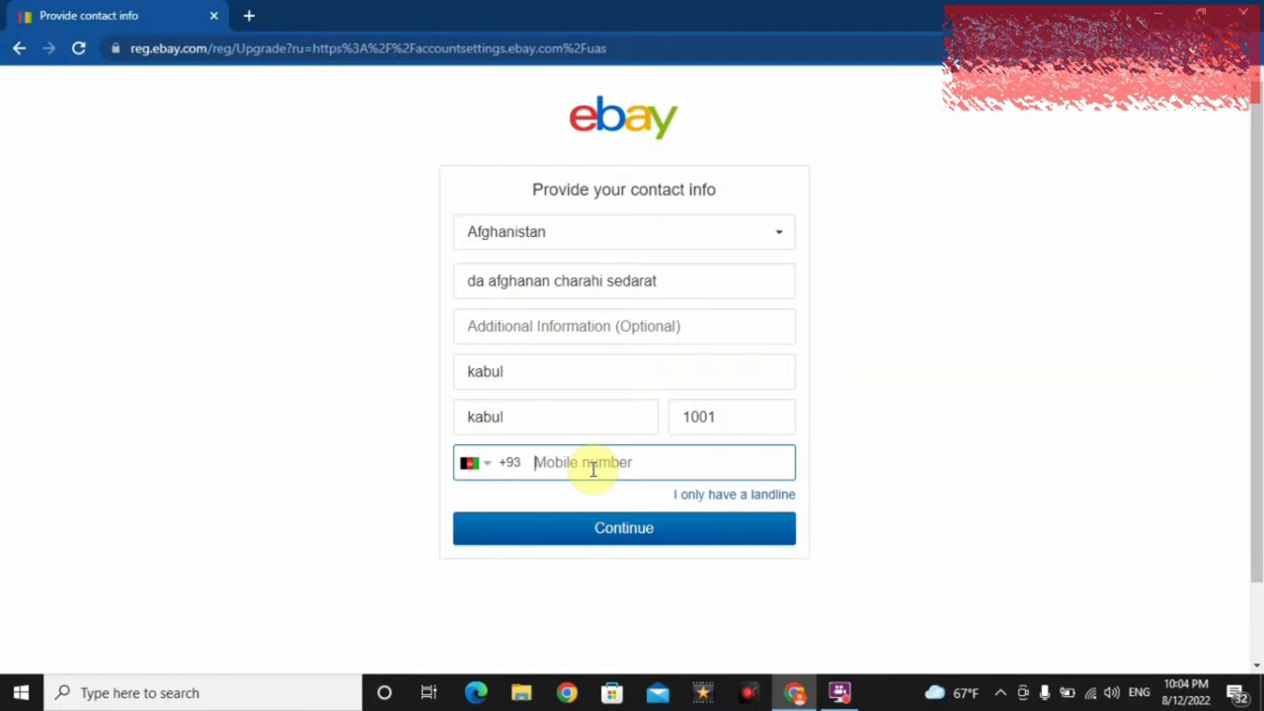
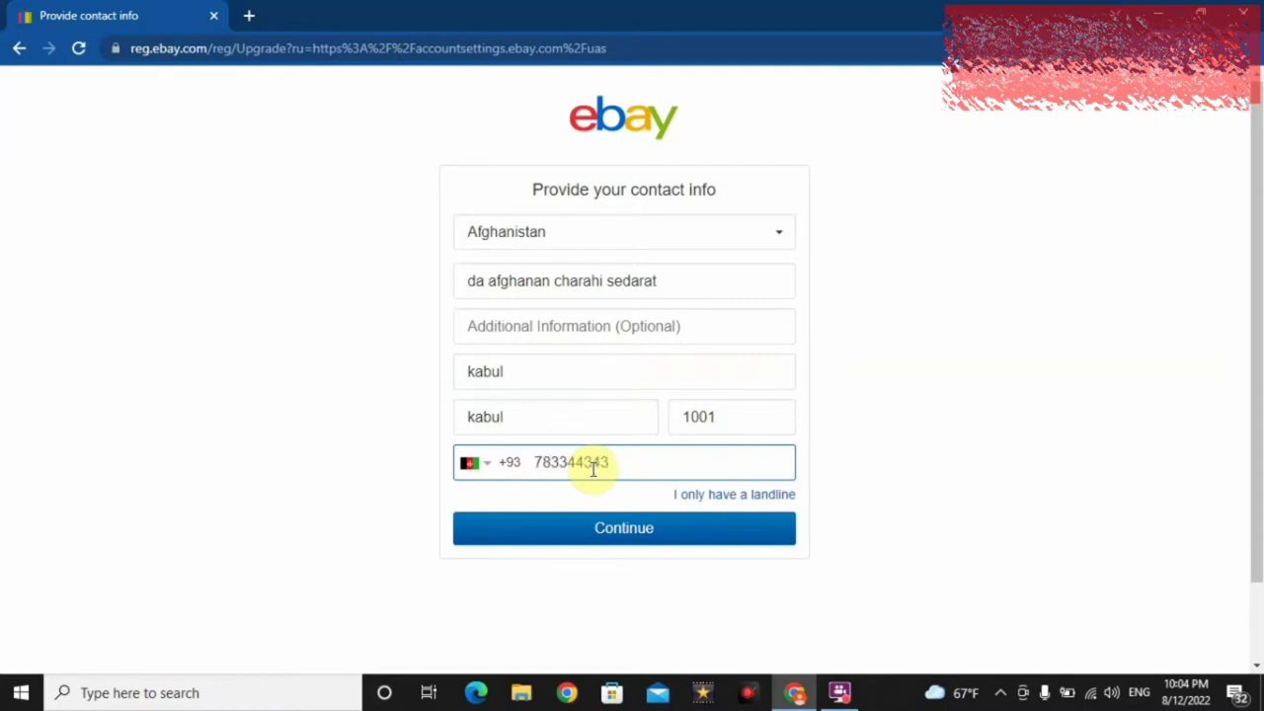
pyautogui.click(614, 538)
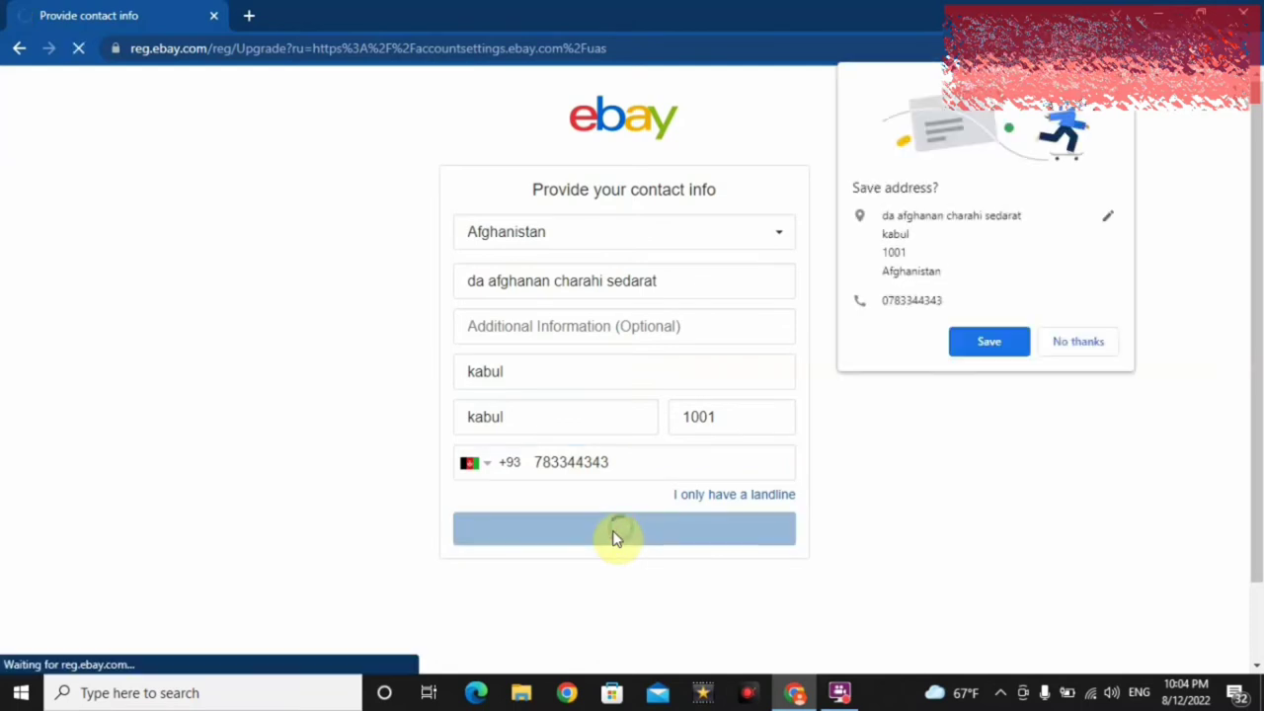
# - Decline Chrome's Save address offer, close the coupon banner, and scroll the Account settings page
pyautogui.click(1068, 343)
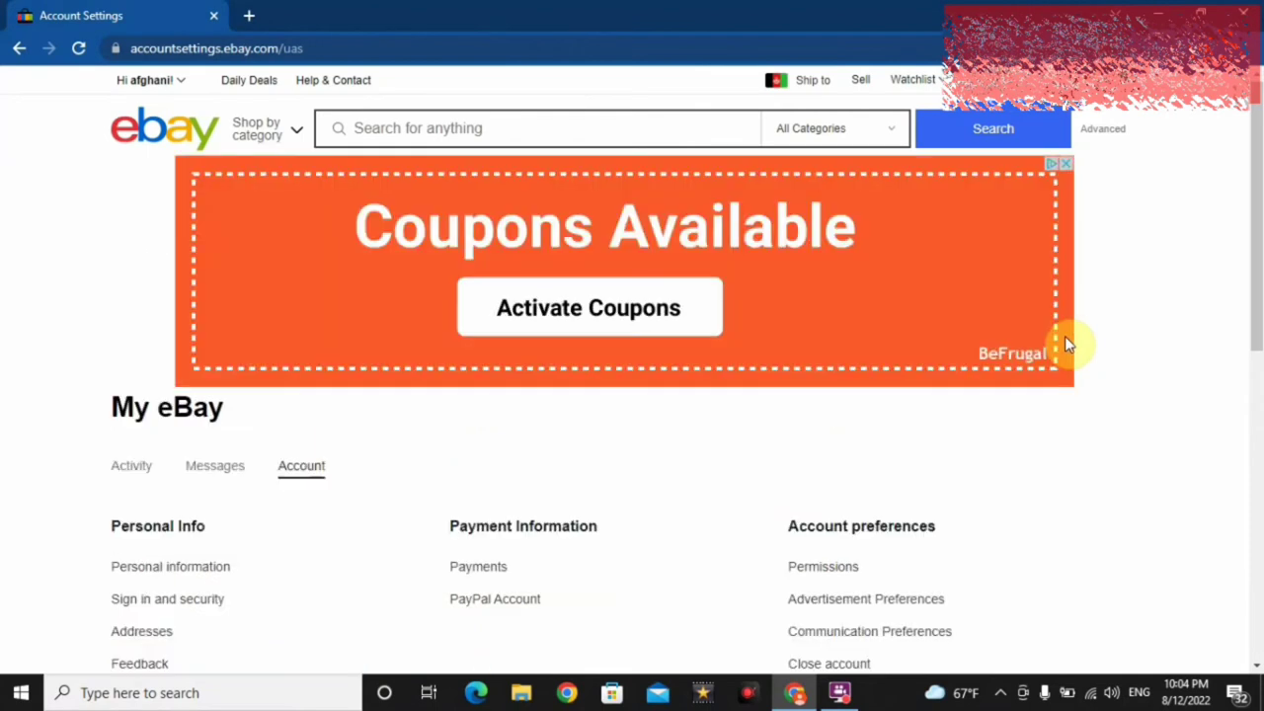
pyautogui.click(1068, 164)
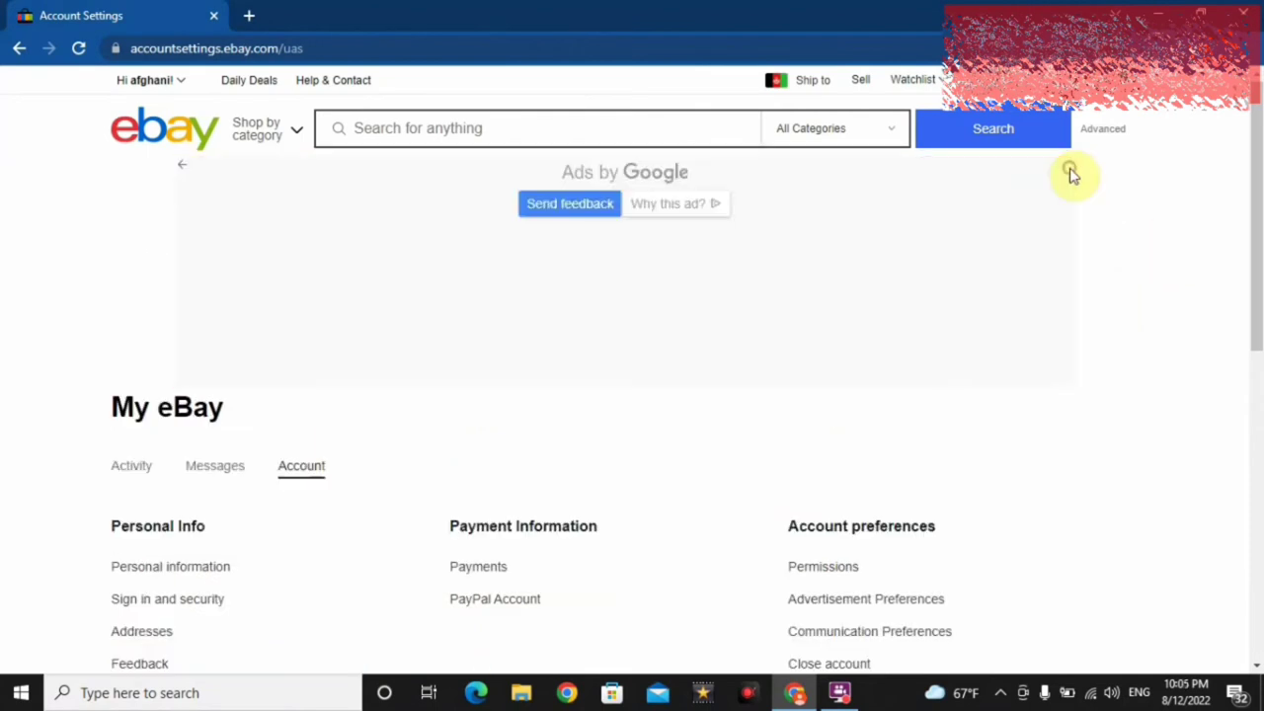
pyautogui.moveTo(1255, 158); pyautogui.dragTo(1255, 285)
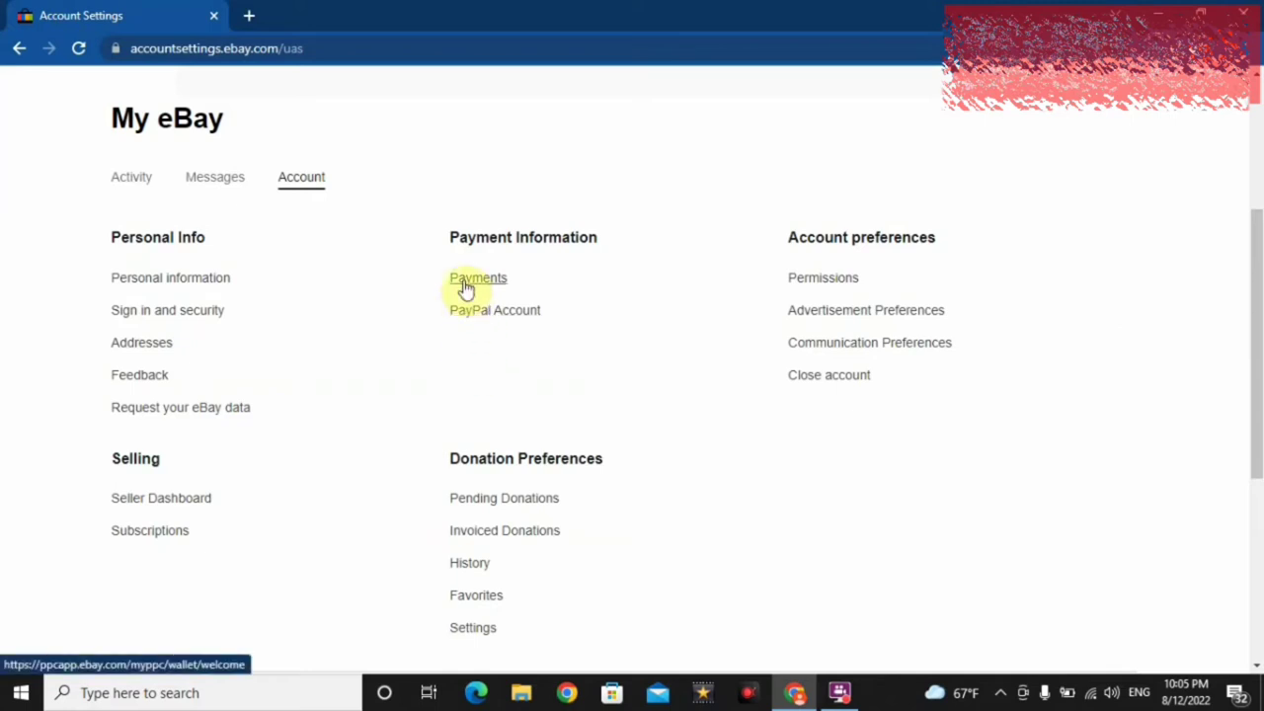
# - In Payments, get past the welcome banner and add a payment option of type Credit or debit card
pyautogui.click(466, 286)
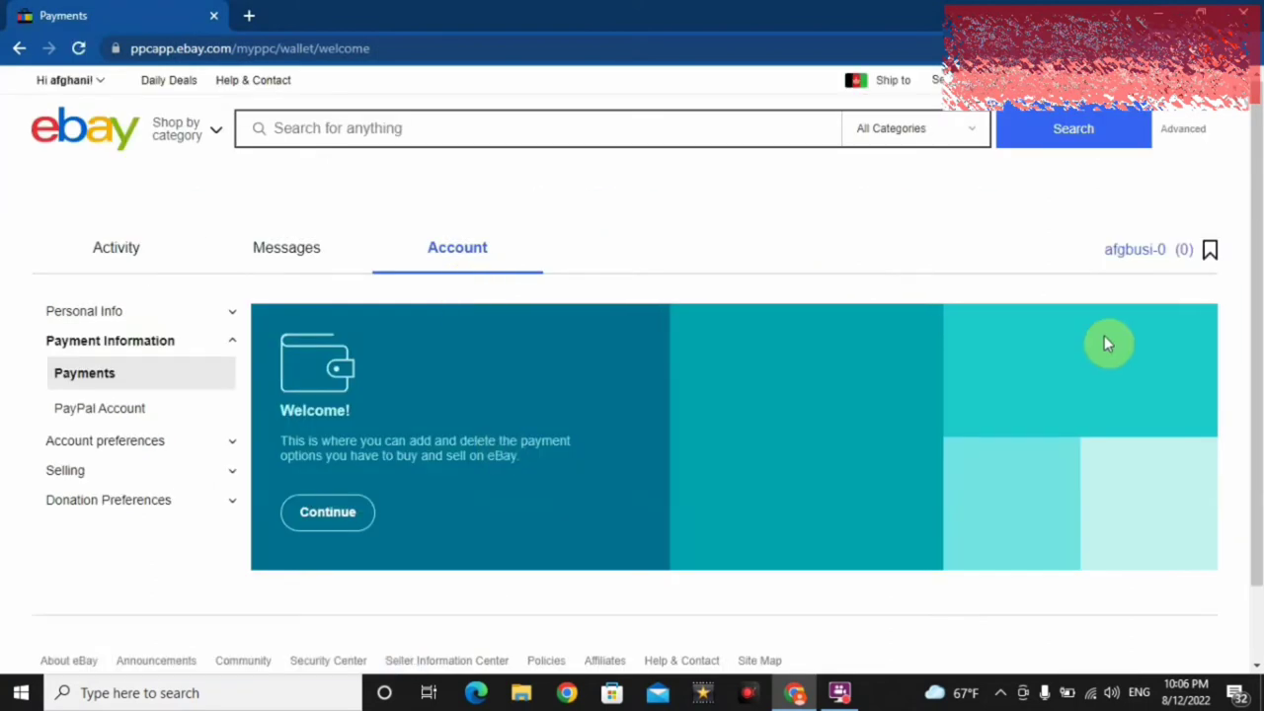
pyautogui.scroll(-1, 1256, 252)
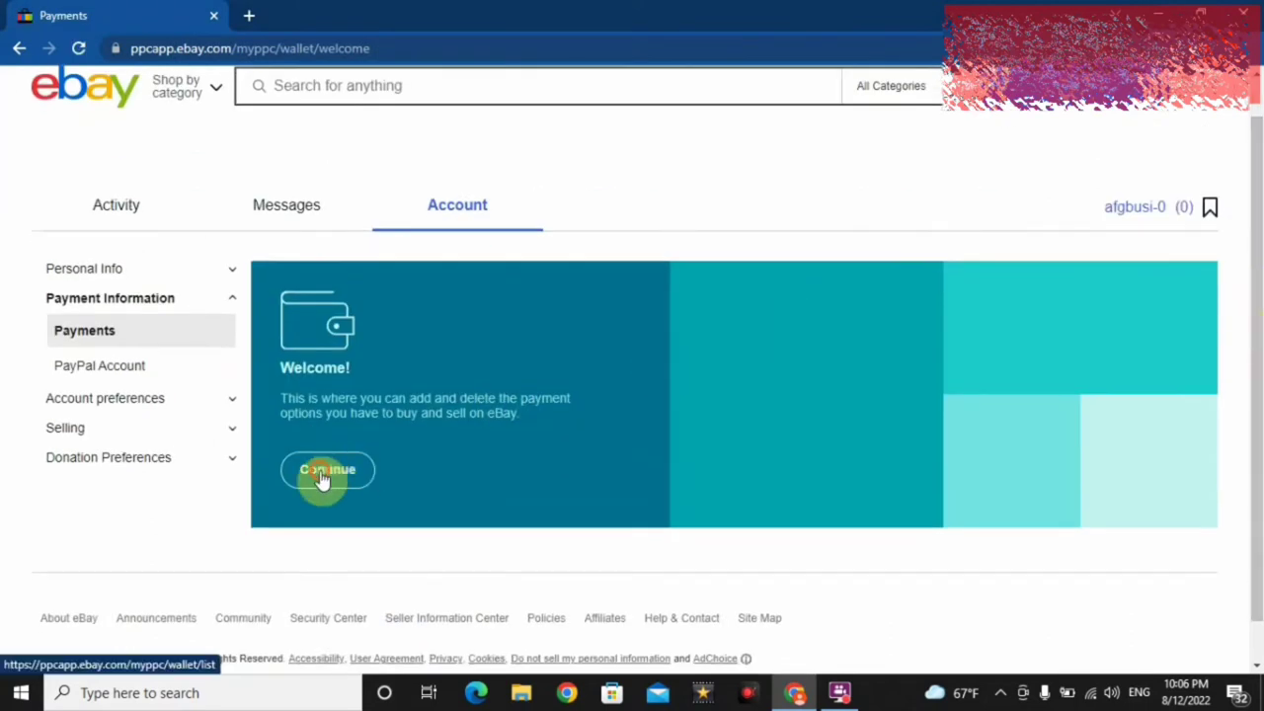
pyautogui.click(324, 475)
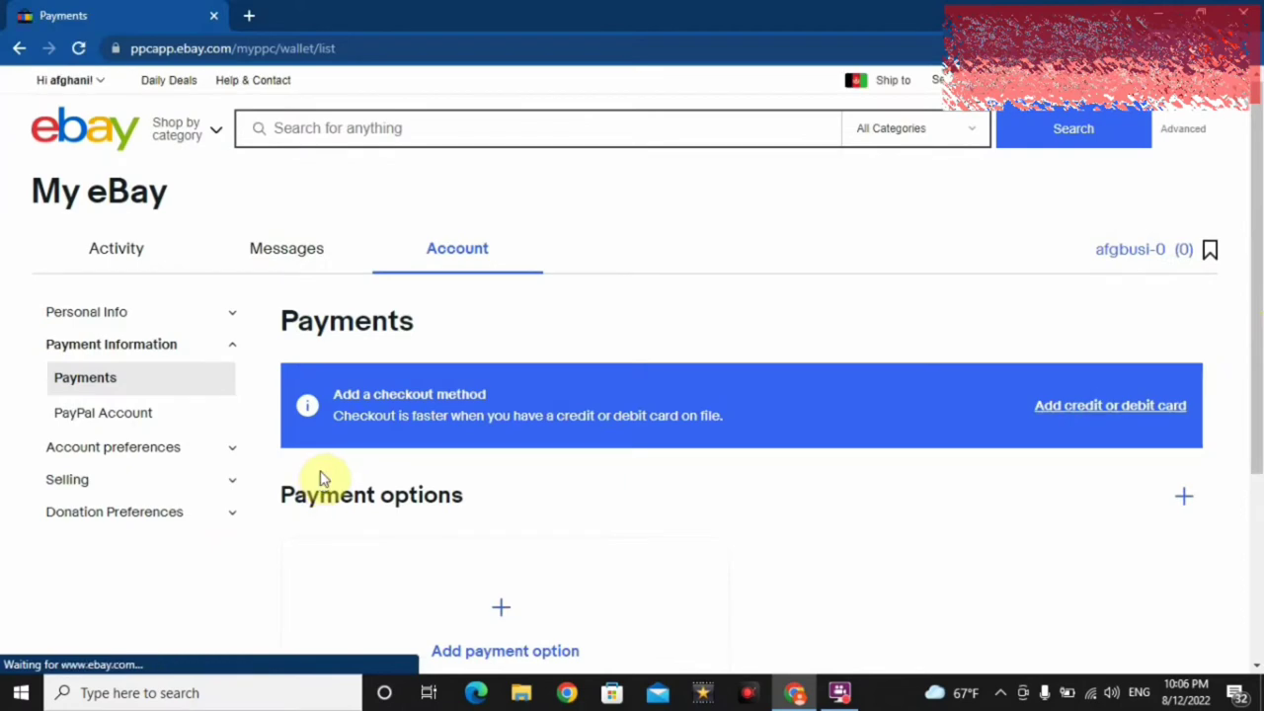
pyautogui.scroll(-2, 1258, 234)
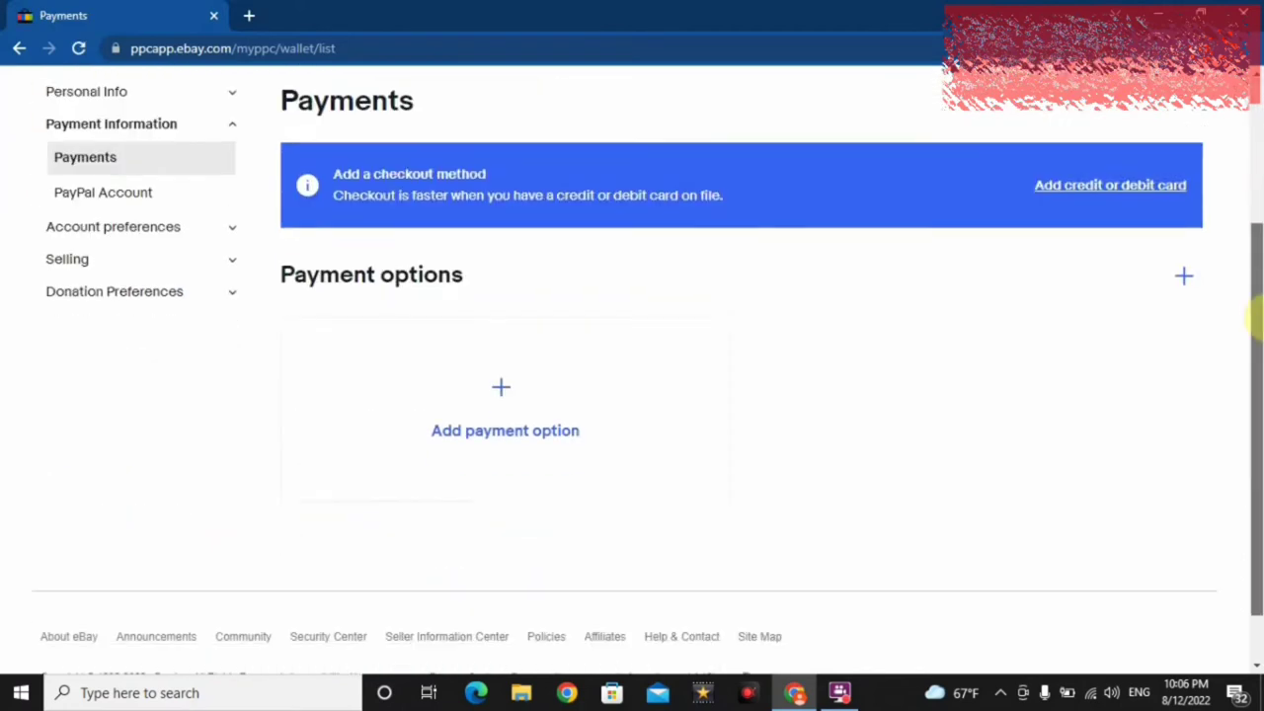
pyautogui.click(497, 441)
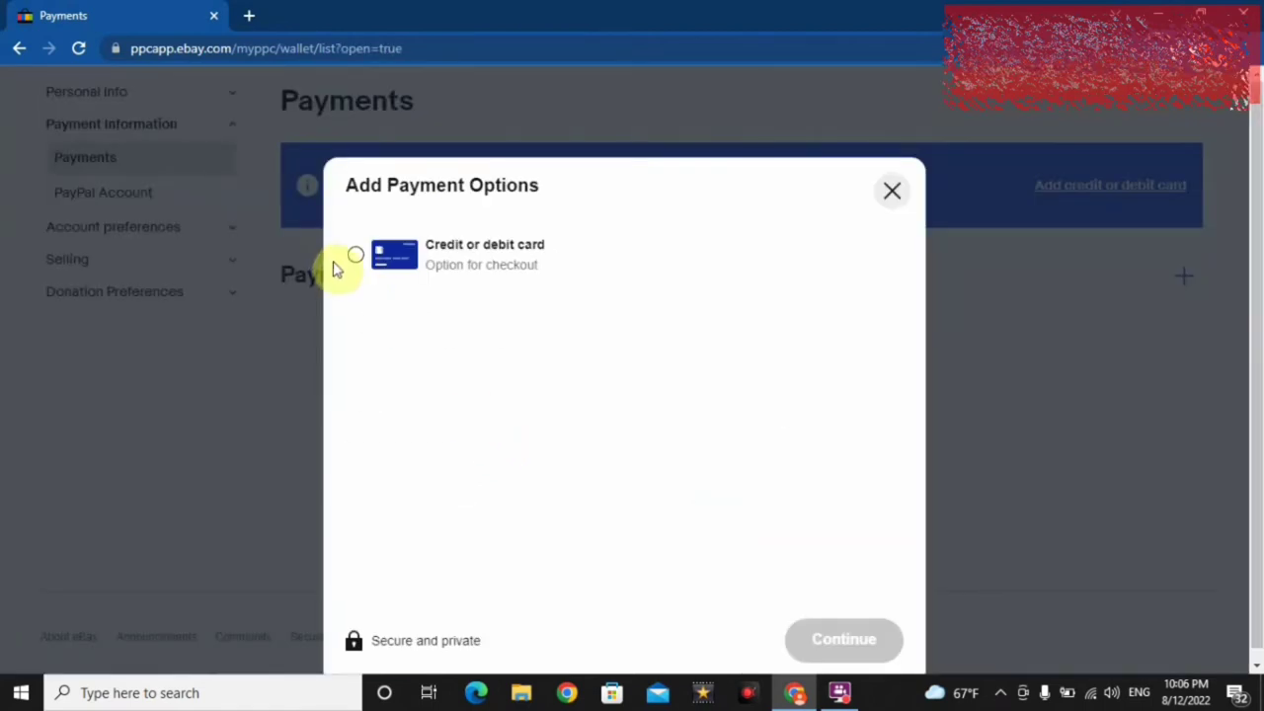
pyautogui.click(356, 257)
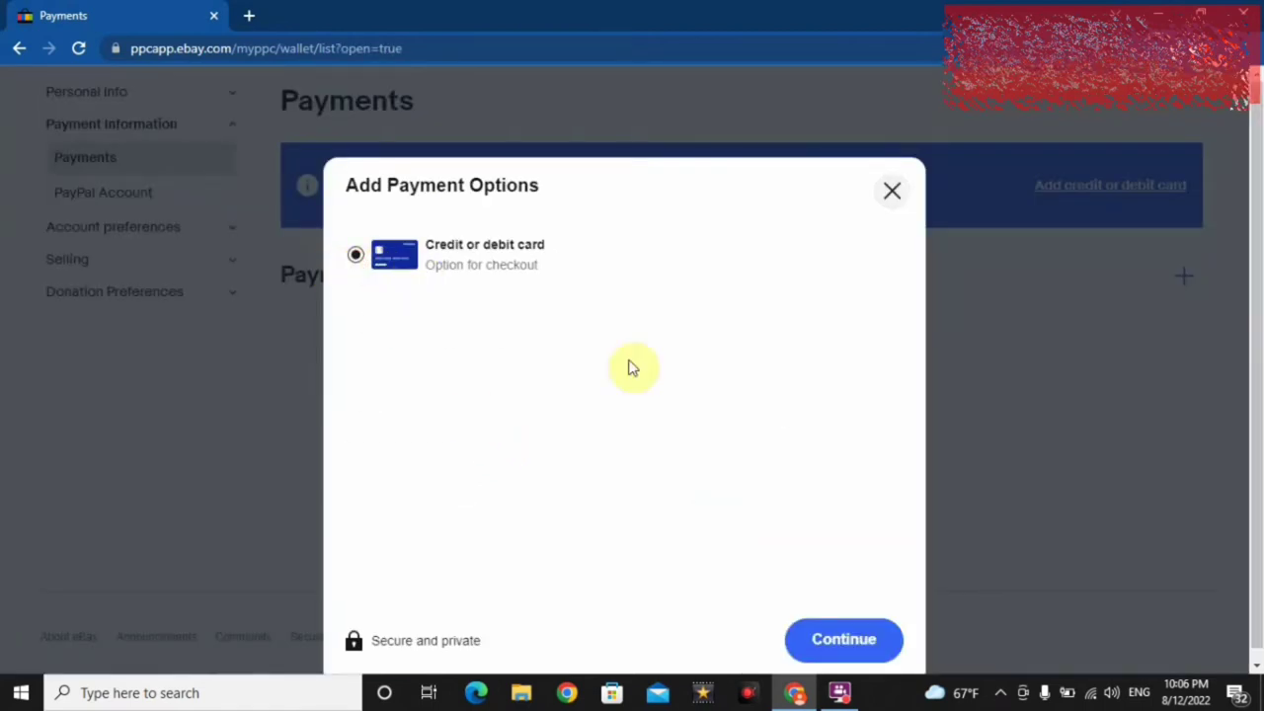
pyautogui.scroll(-1, 1224, 262)
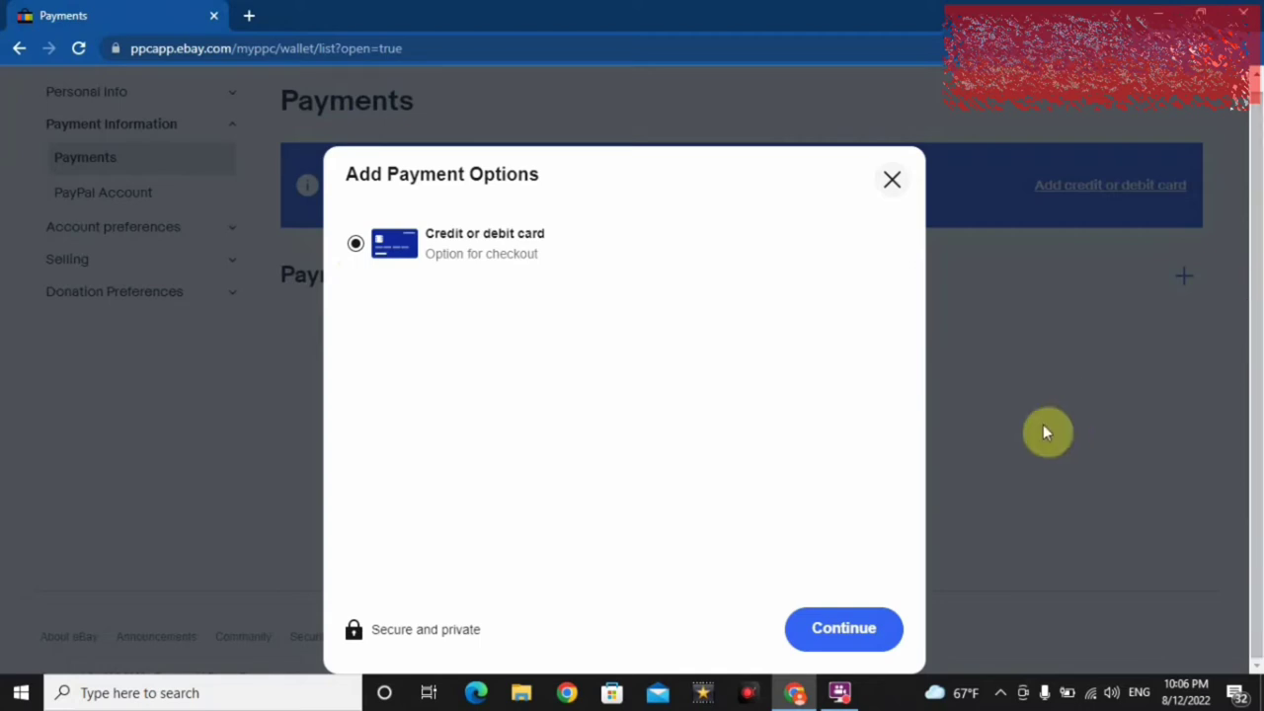
# - Open the card details form, click through its fields without entering anything, then close it unsaved
pyautogui.click(853, 633)
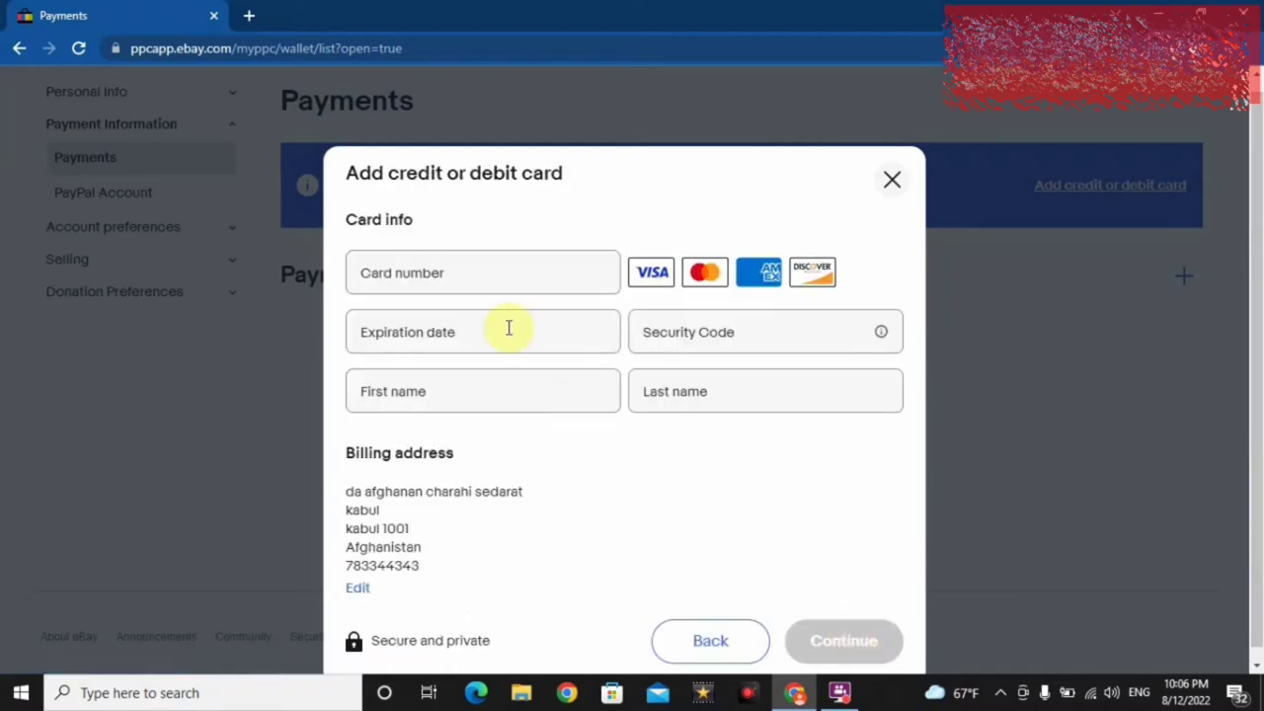
pyautogui.click(458, 275)
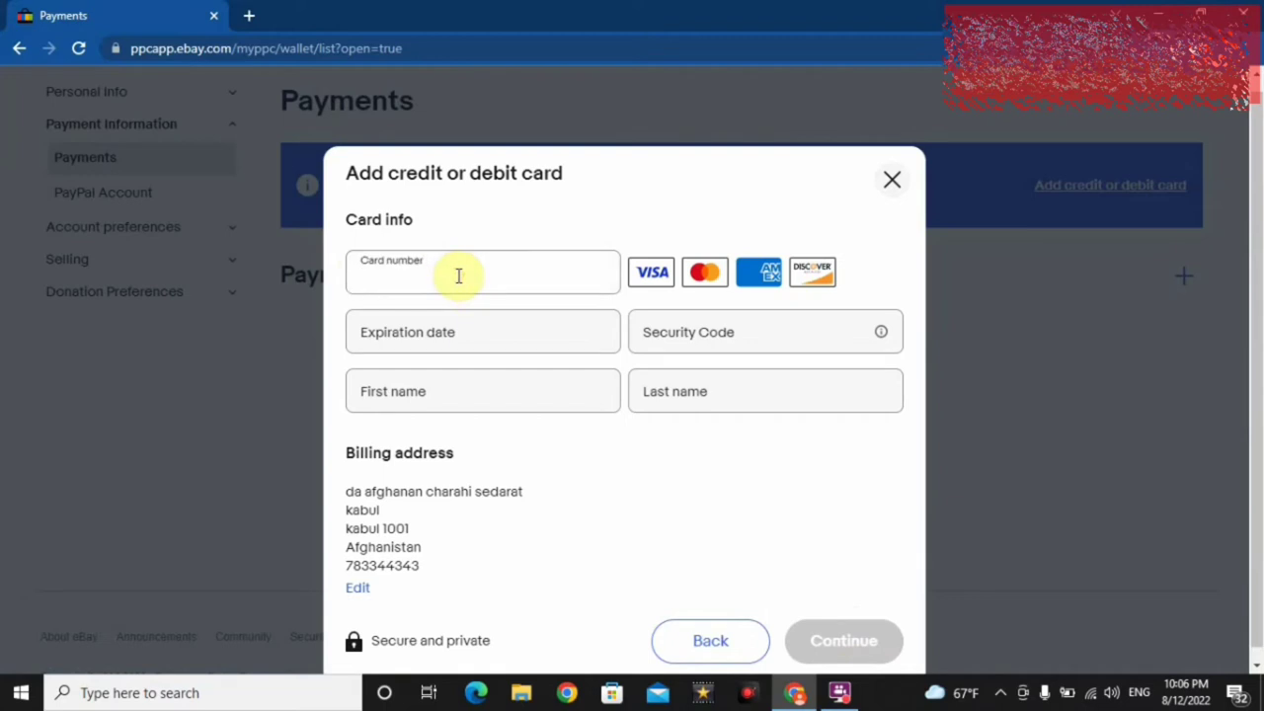
pyautogui.click(439, 330)
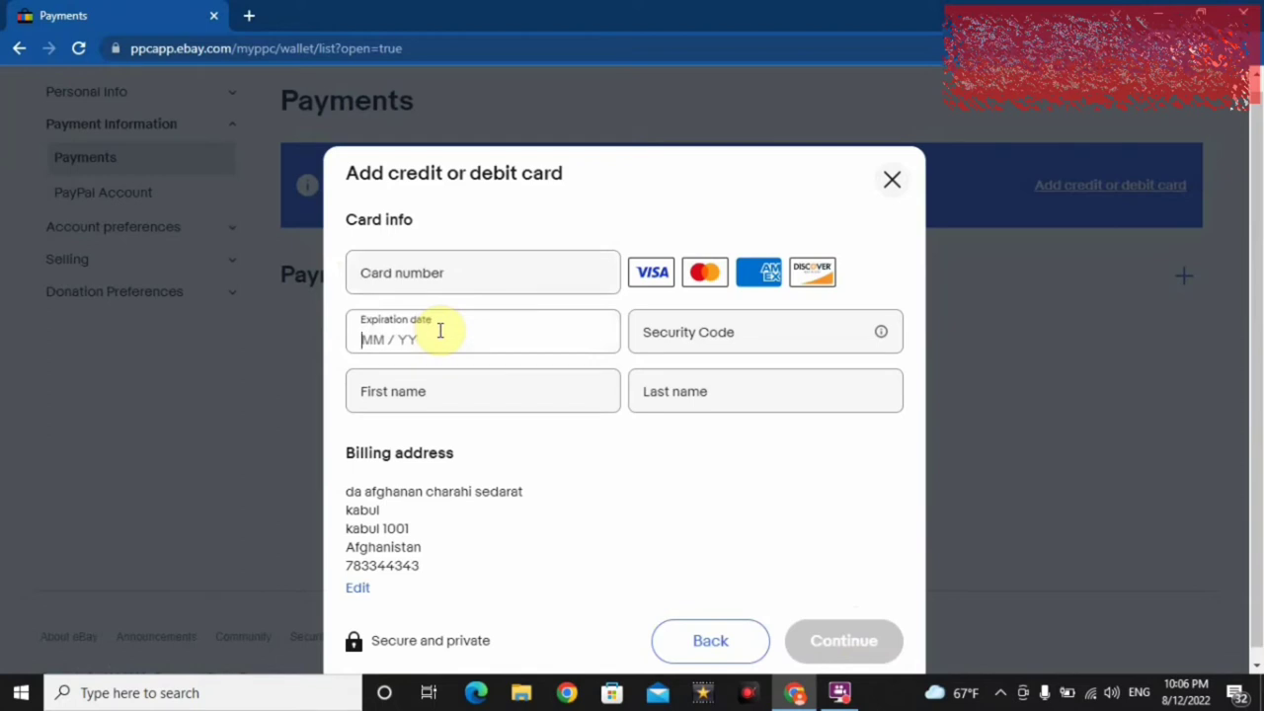
pyautogui.click(697, 338)
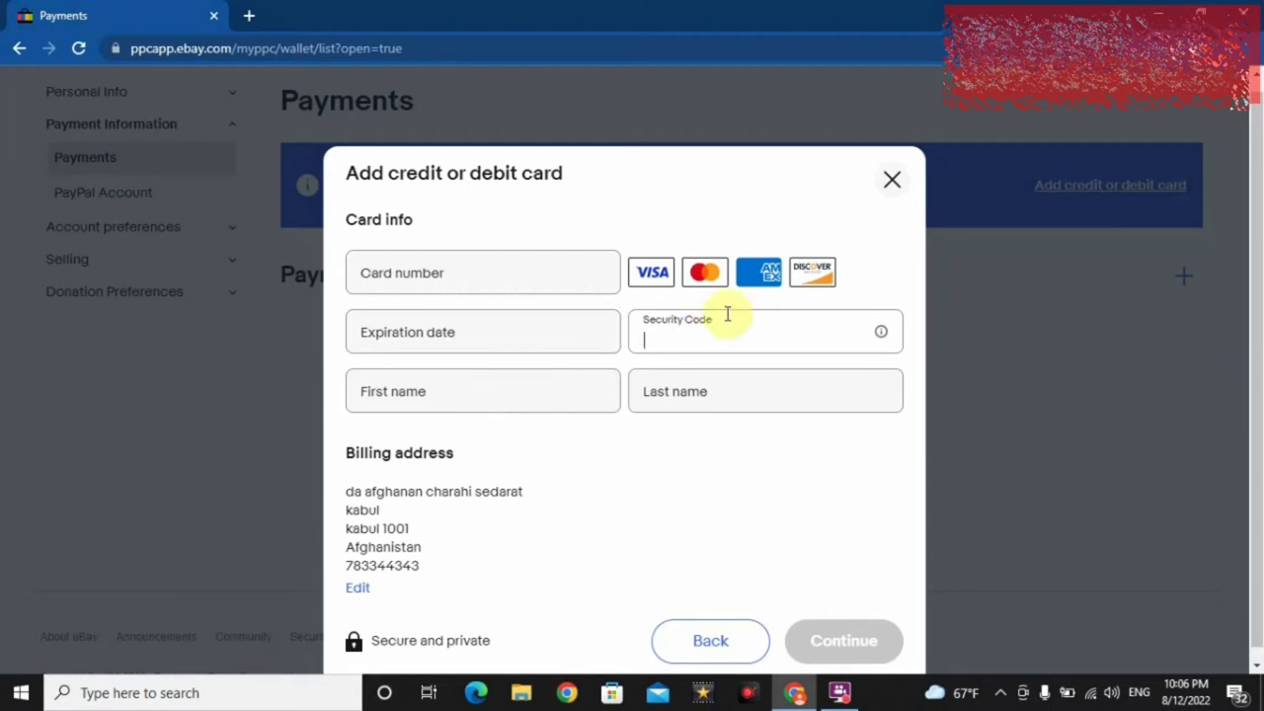
pyautogui.click(444, 396)
pyautogui.click(715, 395)
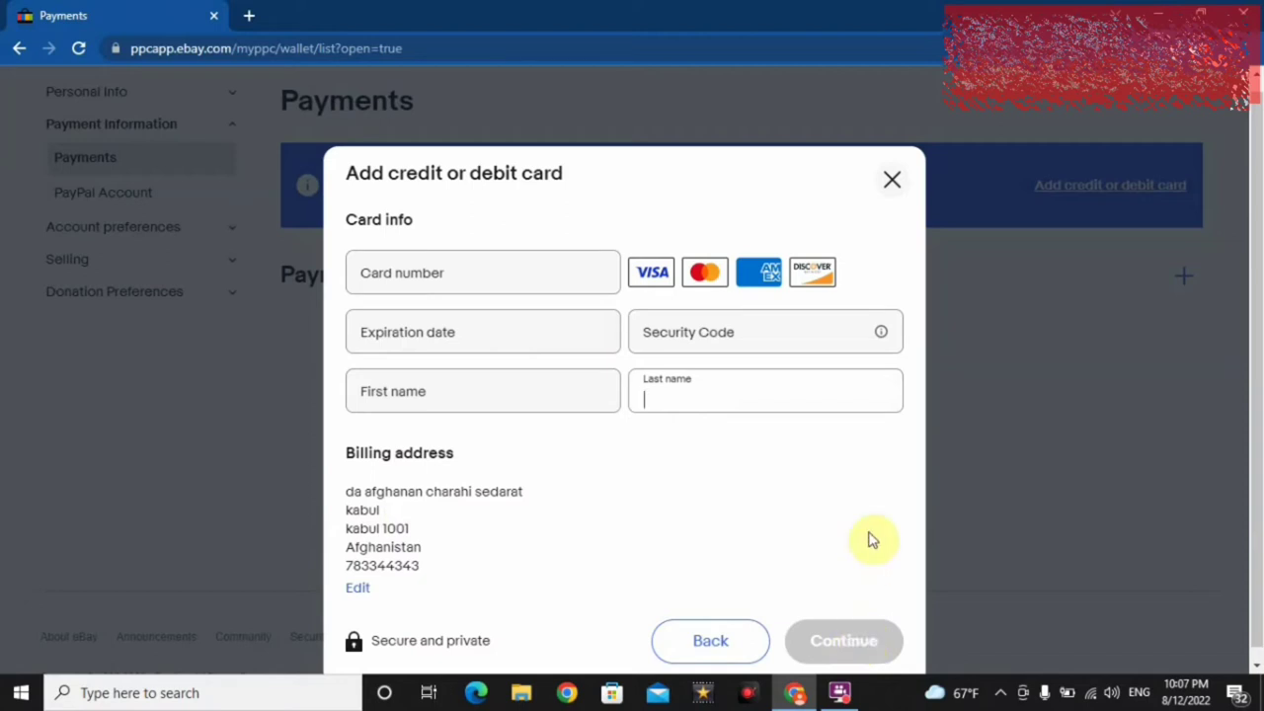
pyautogui.click(891, 184)
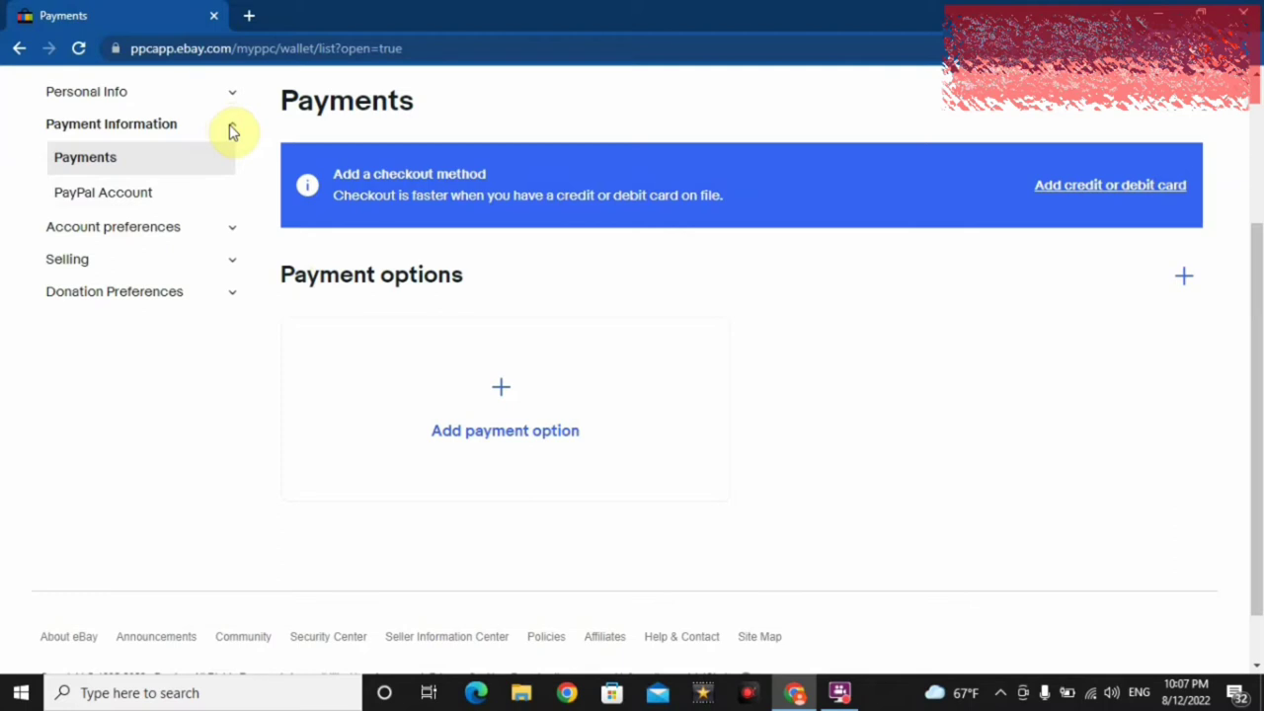
# - Collapse Payment Information and open Personal information under Personal Info
pyautogui.click(233, 132)
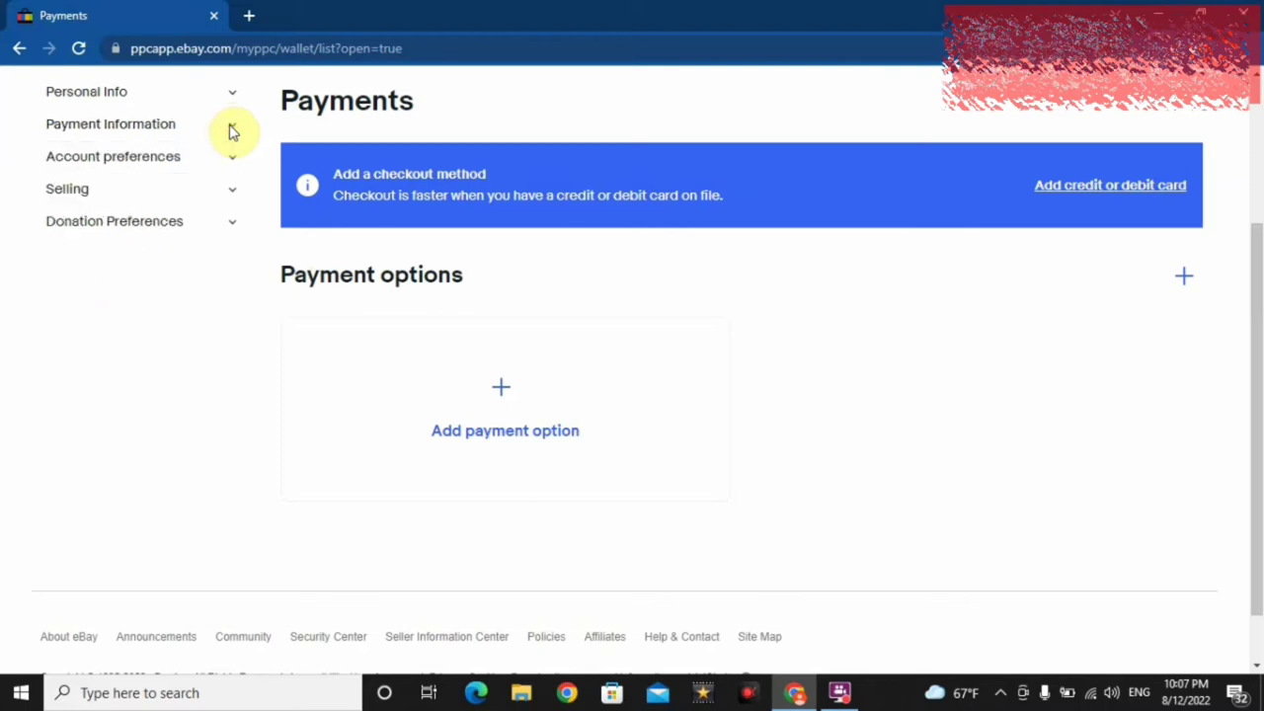
pyautogui.click(234, 95)
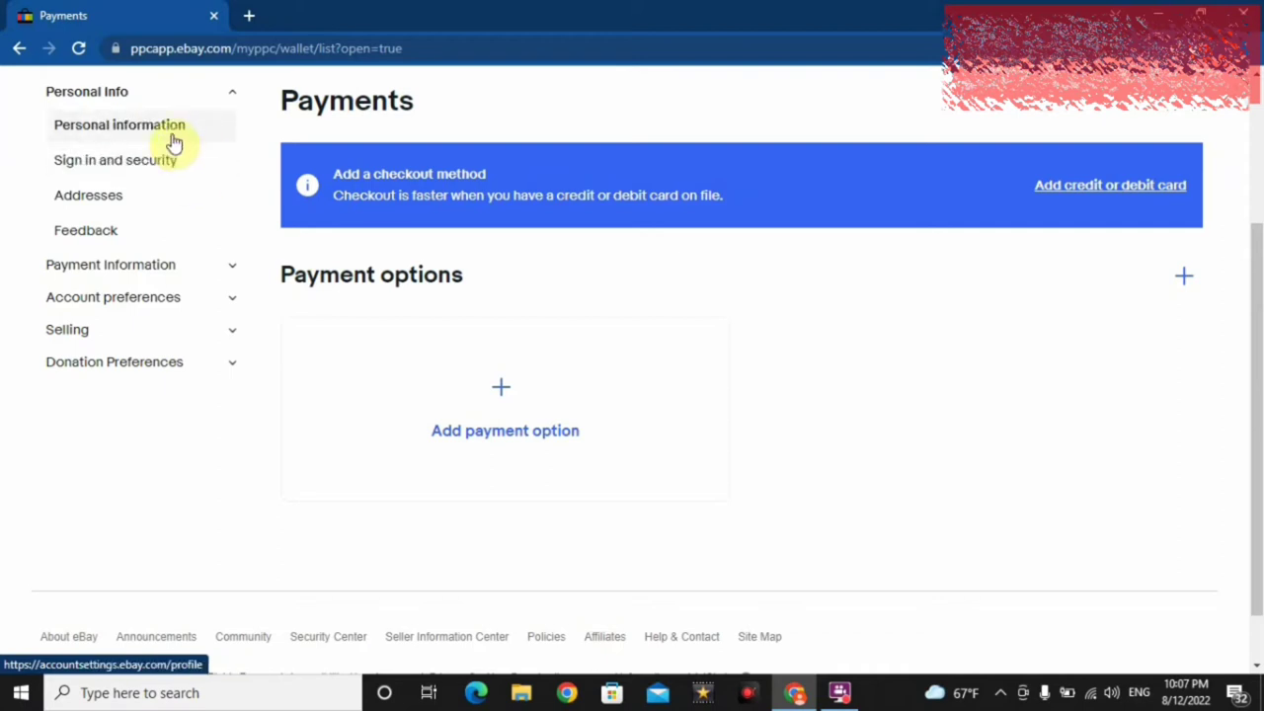
pyautogui.click(170, 136)
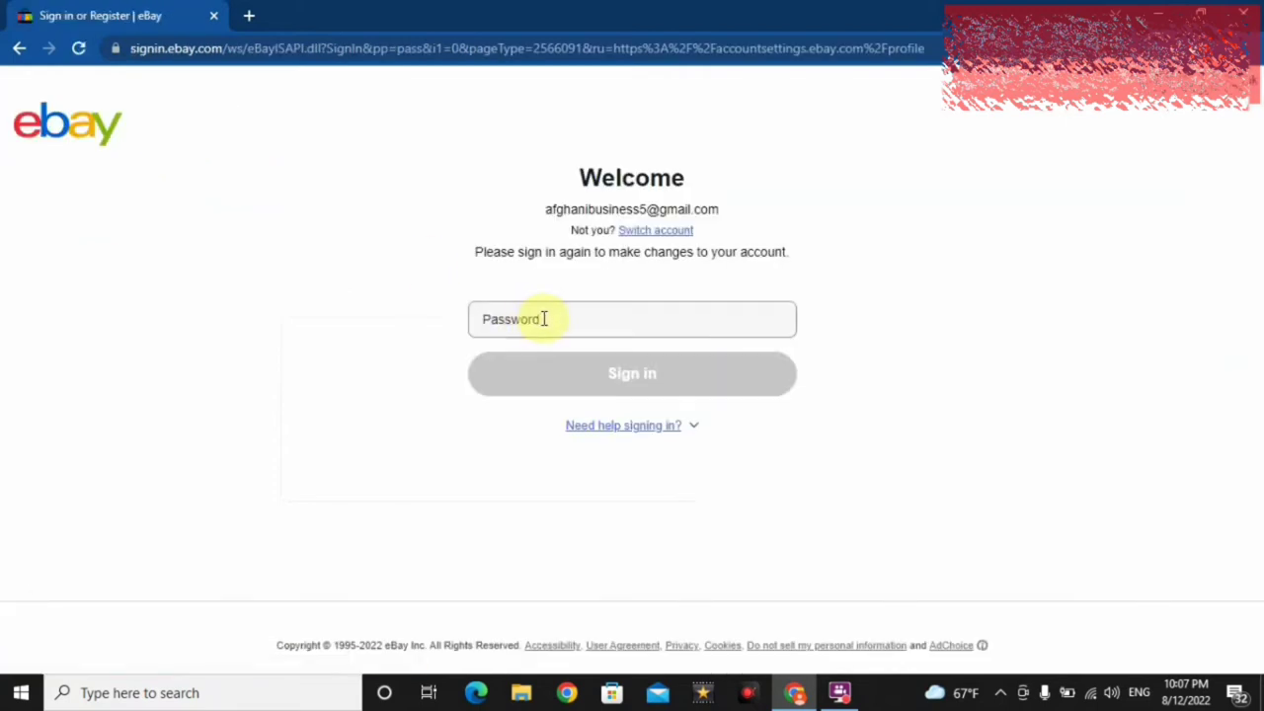
# - Re-enter the account password on the Welcome page to sign in again
pyautogui.click(542, 317)
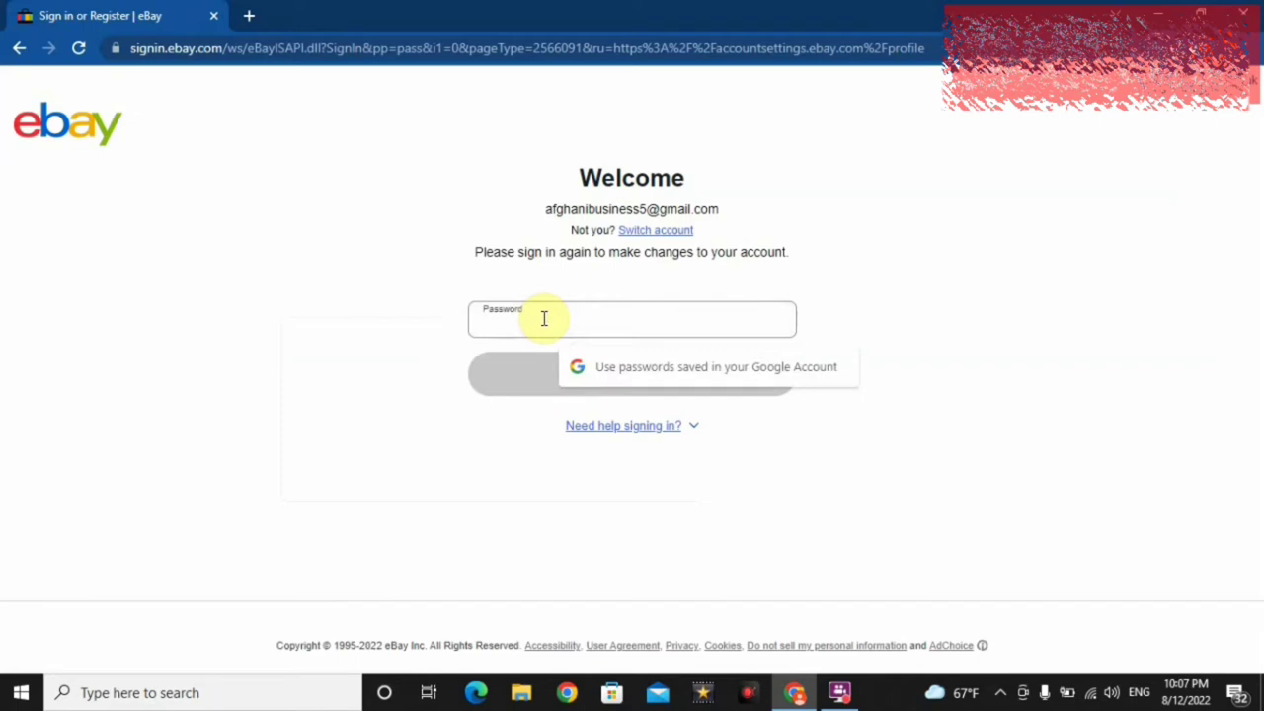
pyautogui.write('*********')
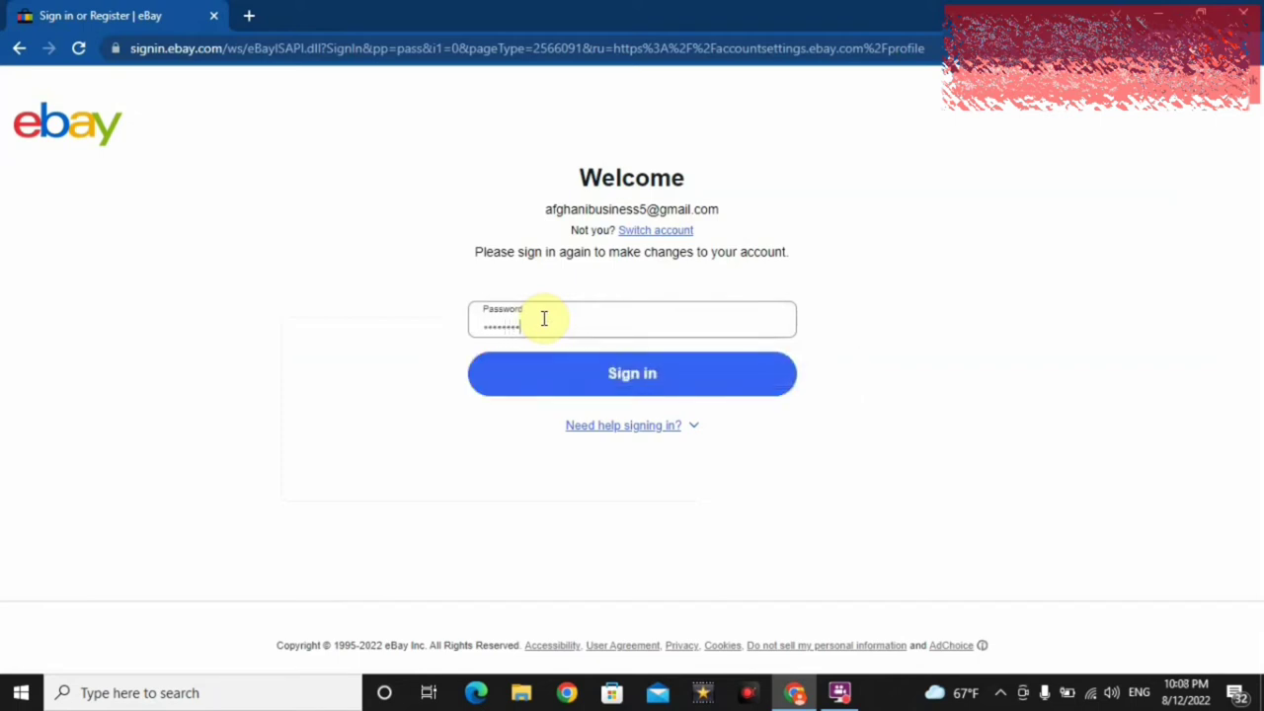
pyautogui.press('Return')
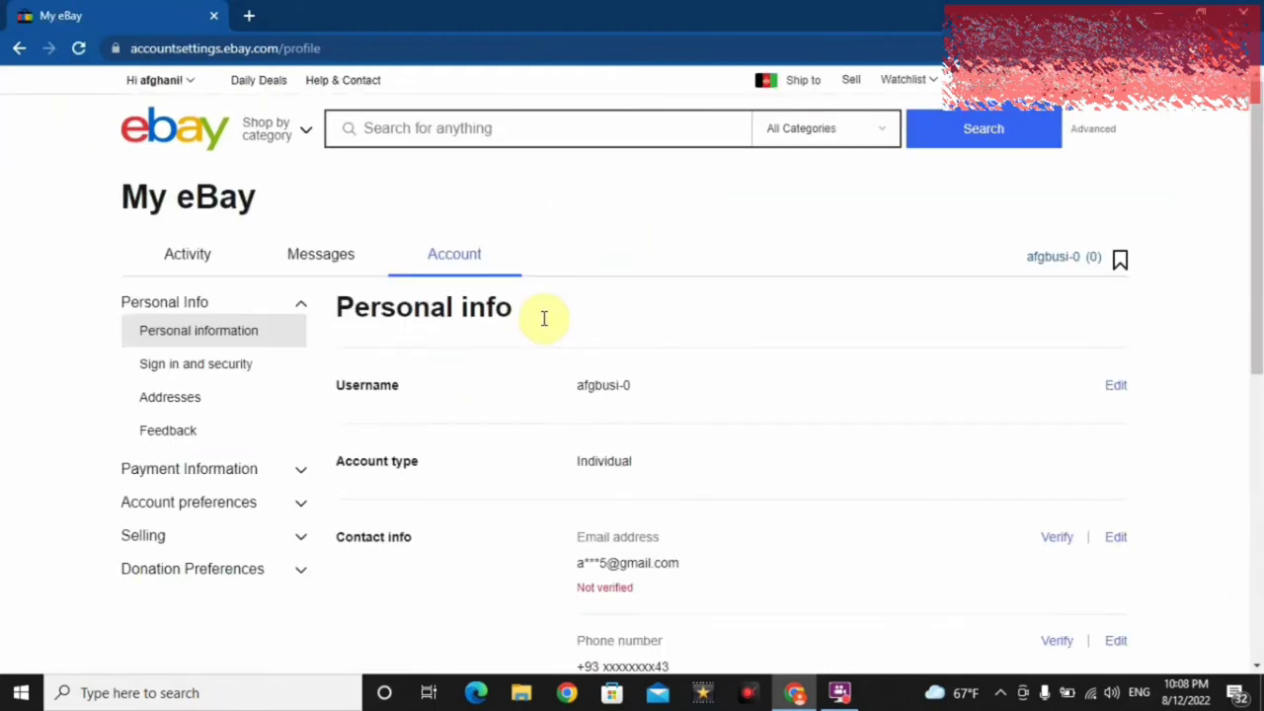
pyautogui.scroll(-2, 468, 292)
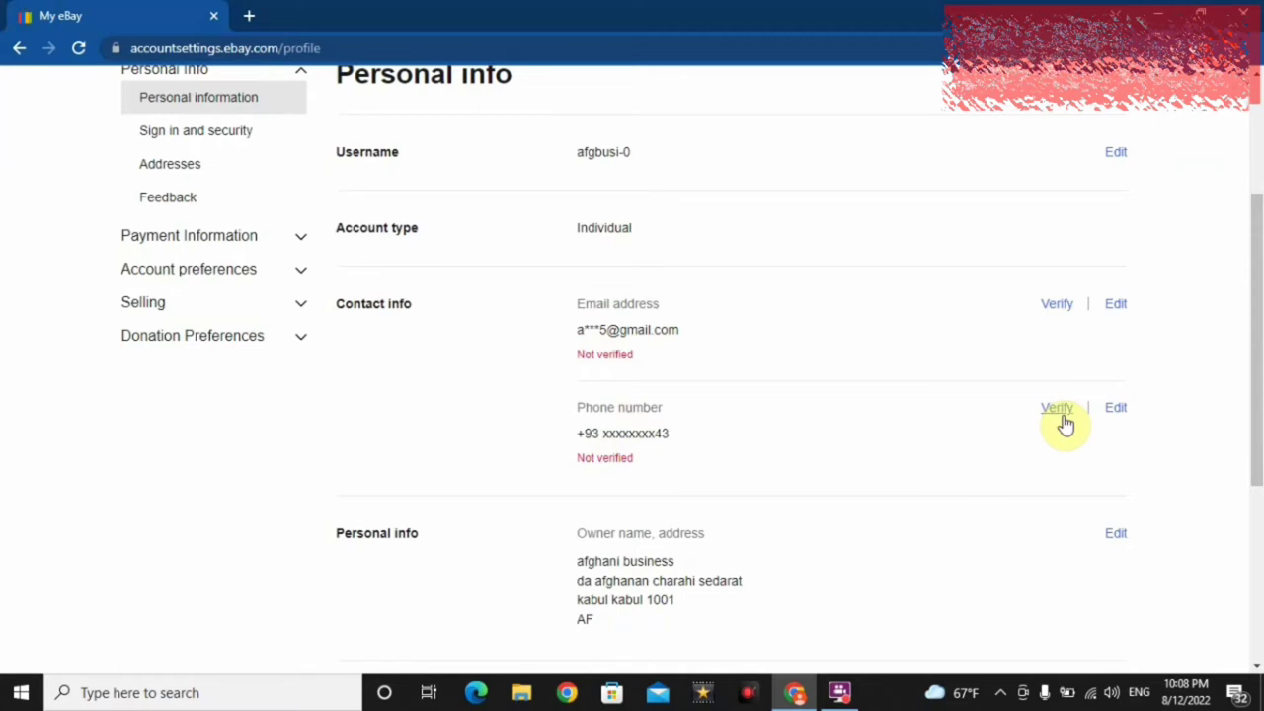
pyautogui.click(1057, 408)
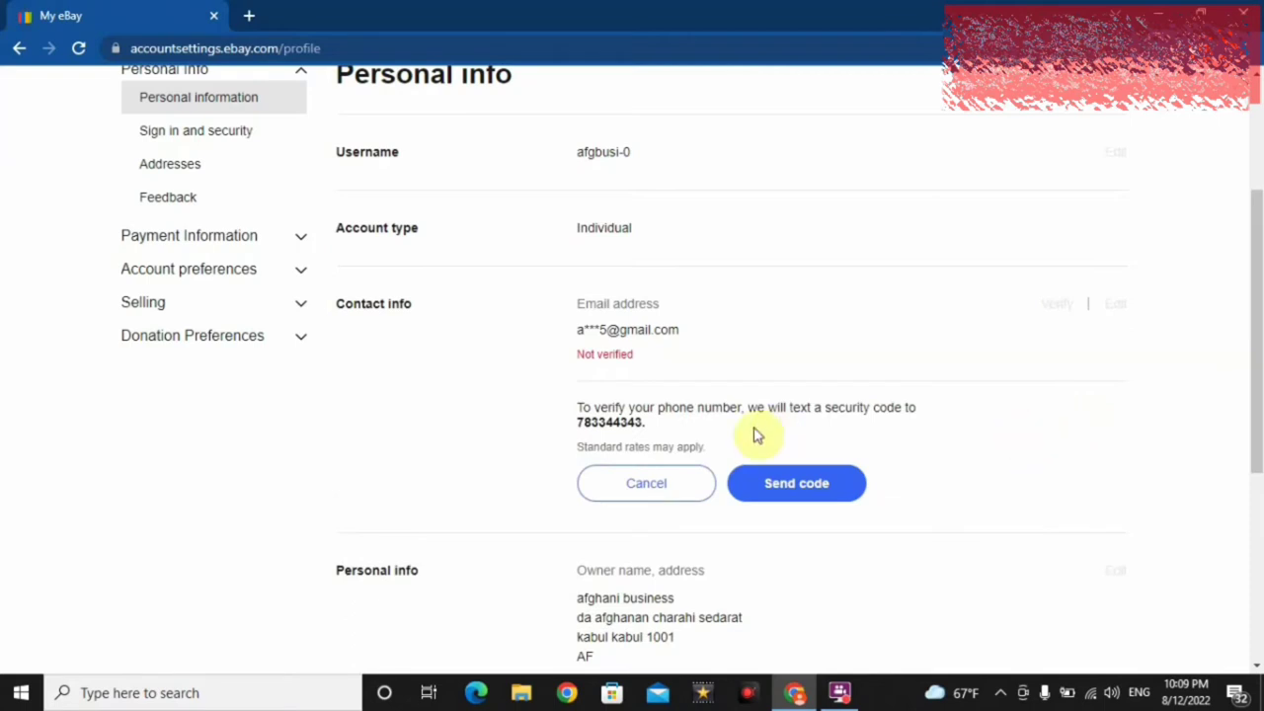
pyautogui.click(660, 483)
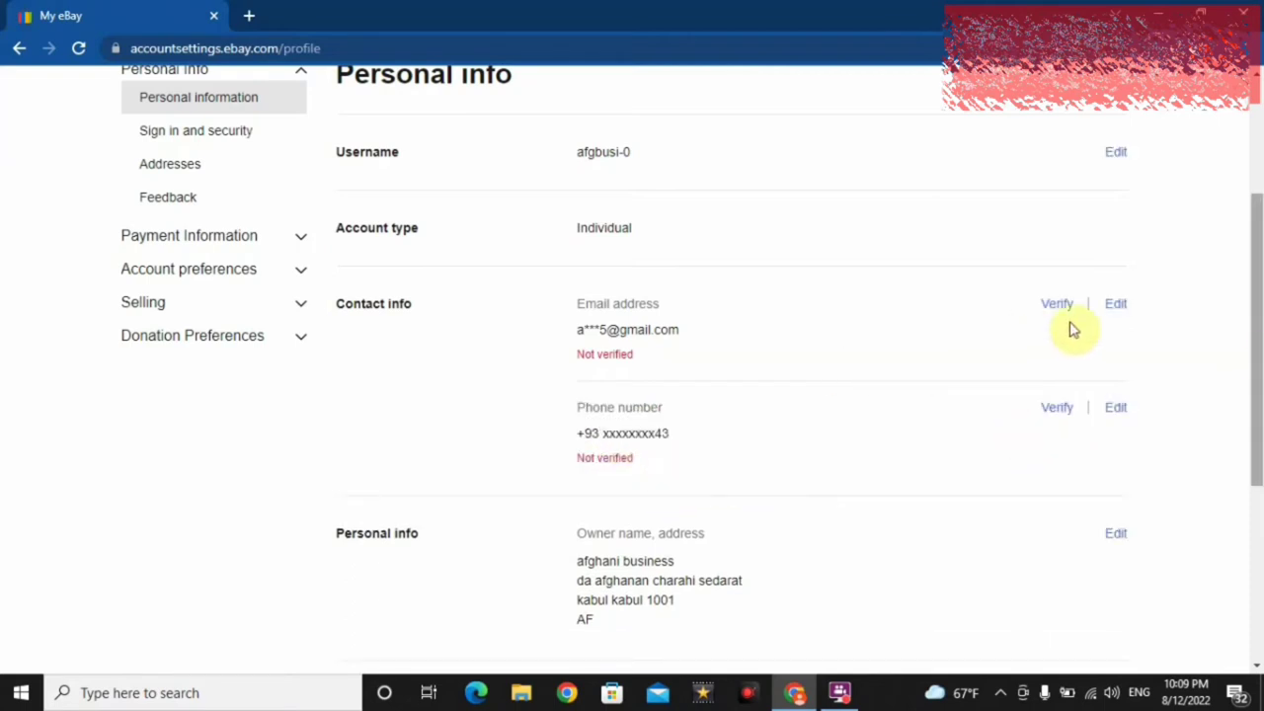
pyautogui.moveTo(1254, 361); pyautogui.dragTo(1254, 242)
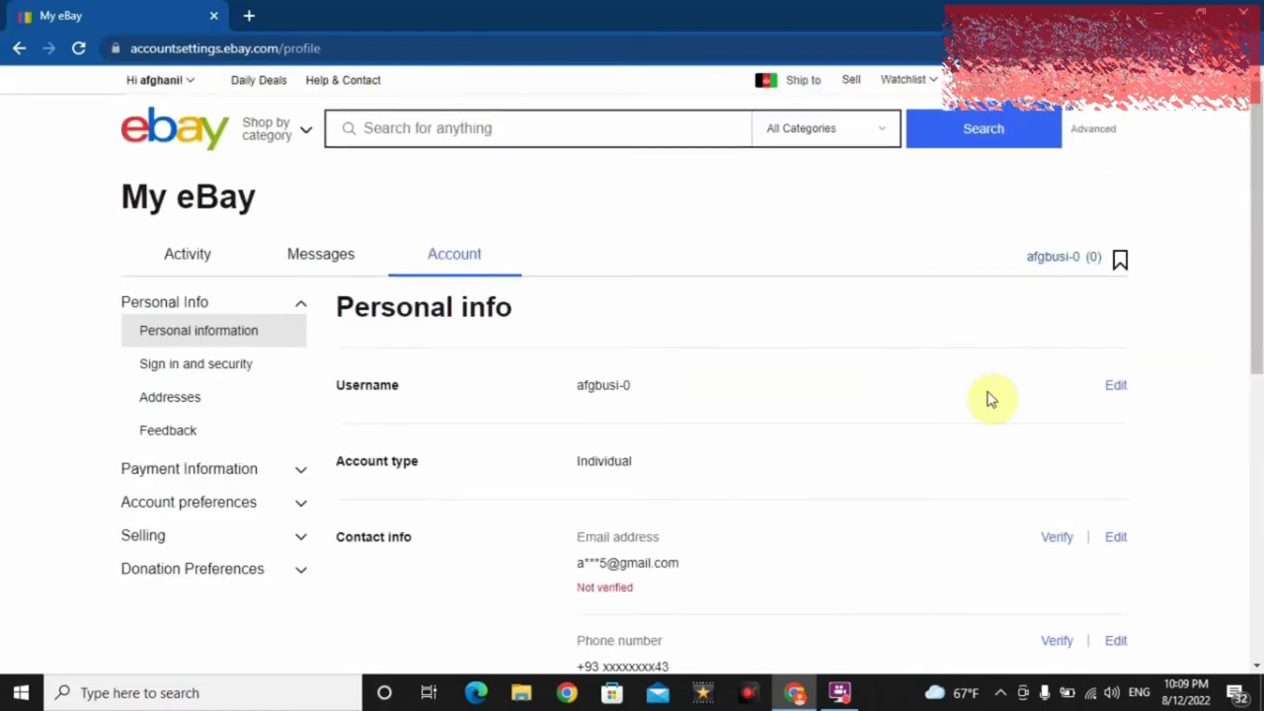
# - Replace the old username with the new business name and save it
pyautogui.click(1115, 387)
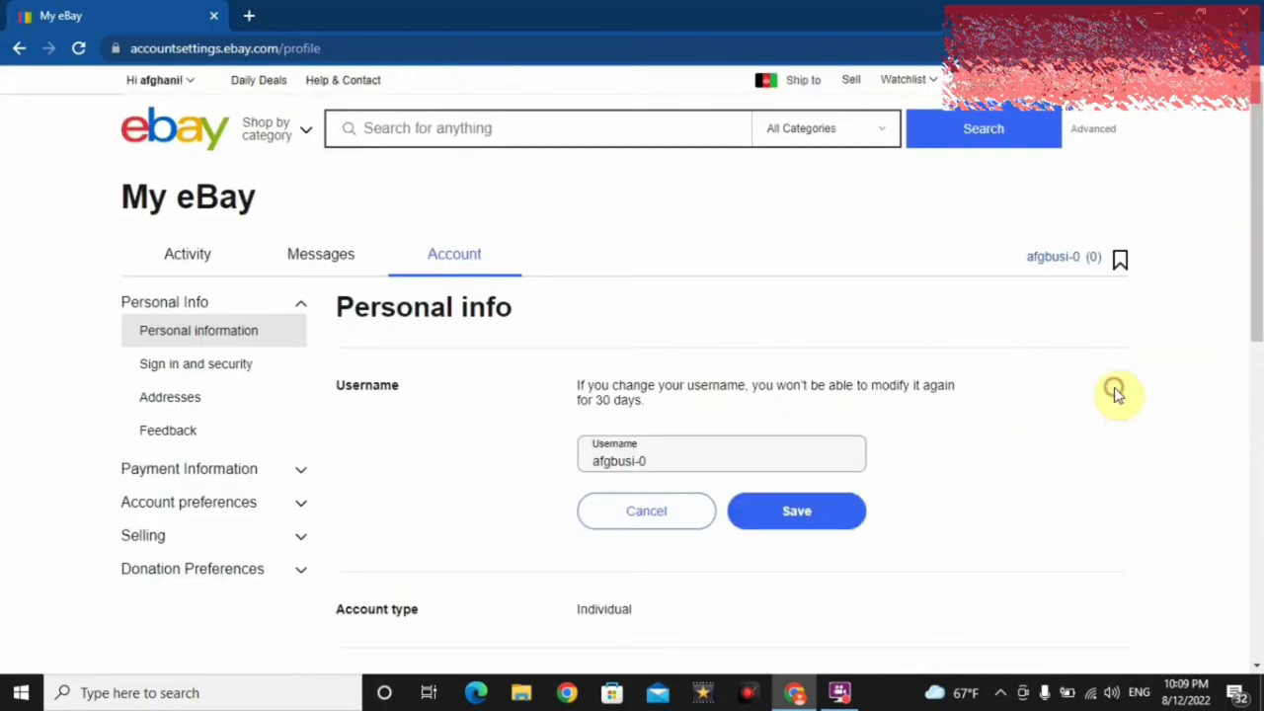
pyautogui.click(668, 463)
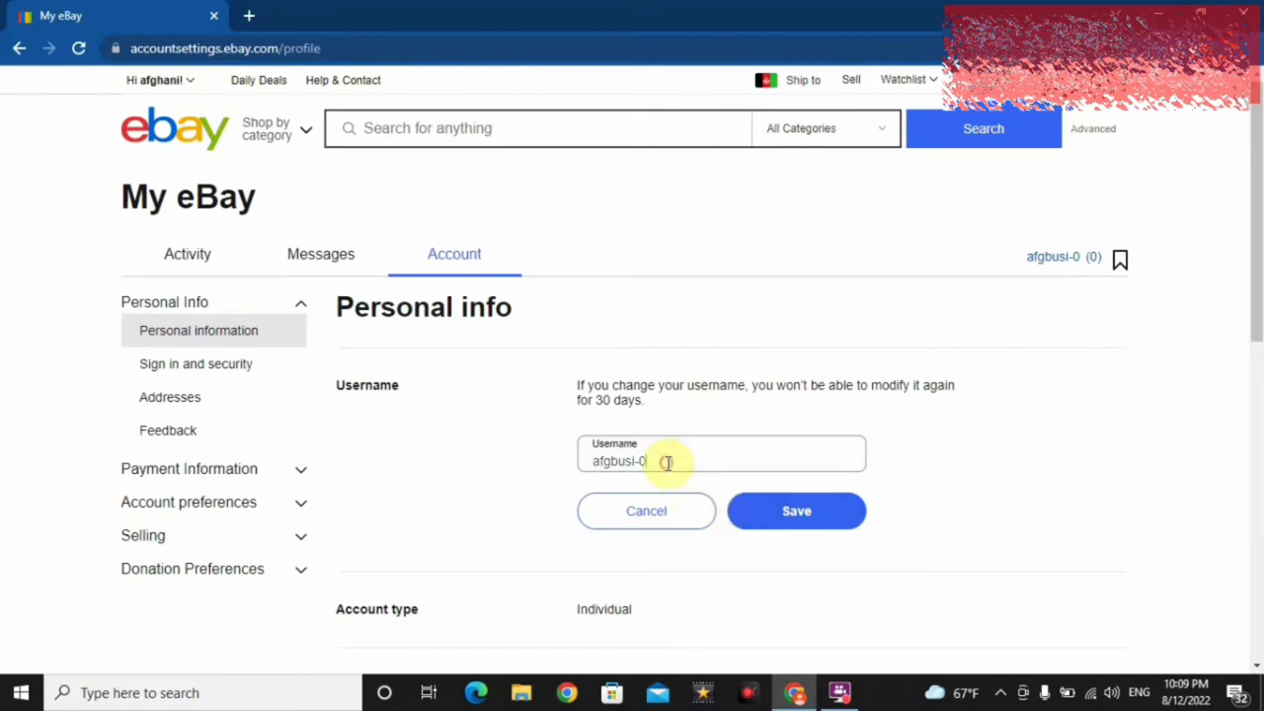
pyautogui.press('BackSpace')
pyautogui.press('BackSpace')
pyautogui.press('BackSpace')
pyautogui.press('BackSpace')
pyautogui.press('BackSpace')
pyautogui.press('BackSpace')
pyautogui.press('BackSpace')
pyautogui.press('BackSpace')
pyautogui.press('BackSpace')
pyautogui.write('AFghan')
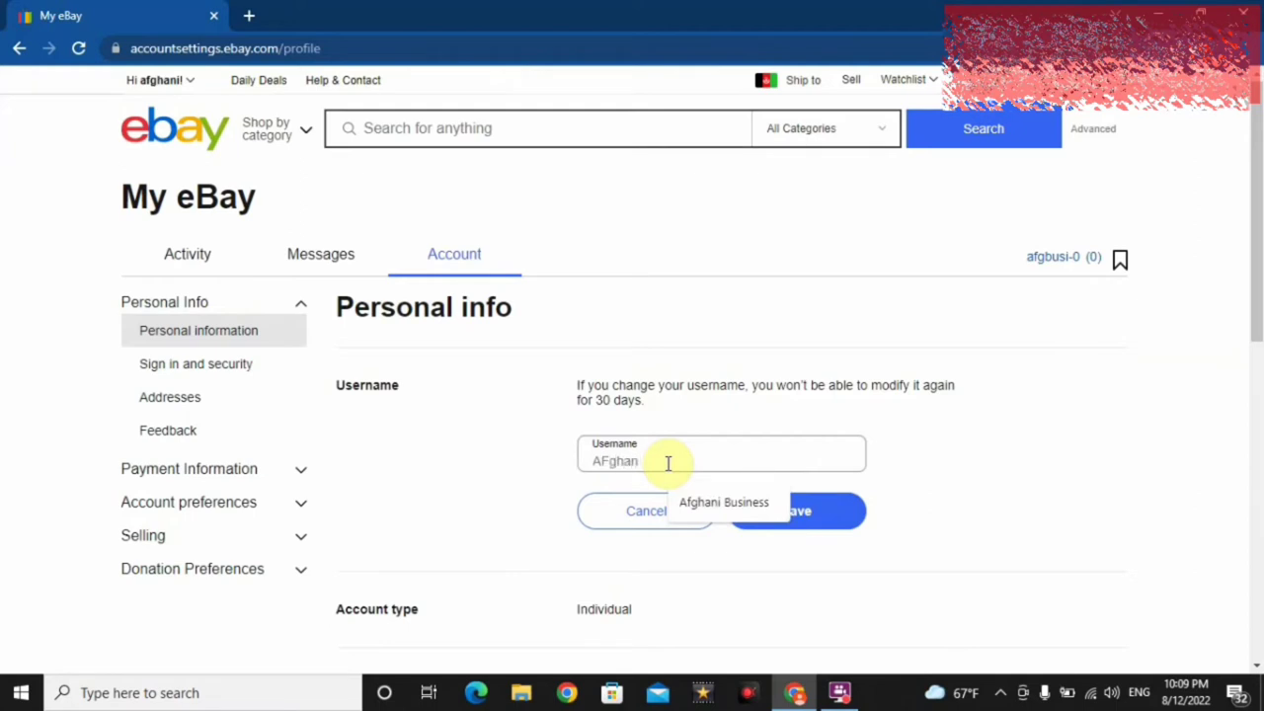
pyautogui.press('BackSpace')
pyautogui.press('BackSpace')
pyautogui.press('BackSpace')
pyautogui.press('BackSpace')
pyautogui.press('BackSpace')
pyautogui.write('fghan-')
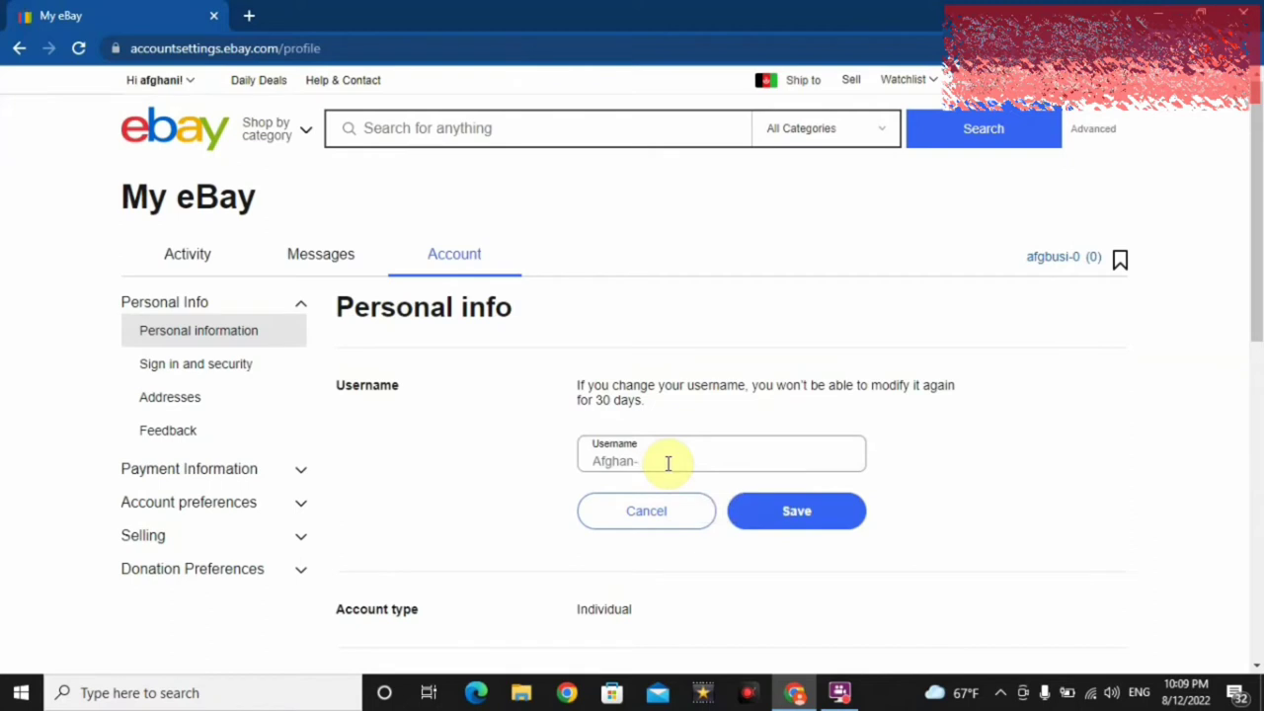
pyautogui.write('Business')
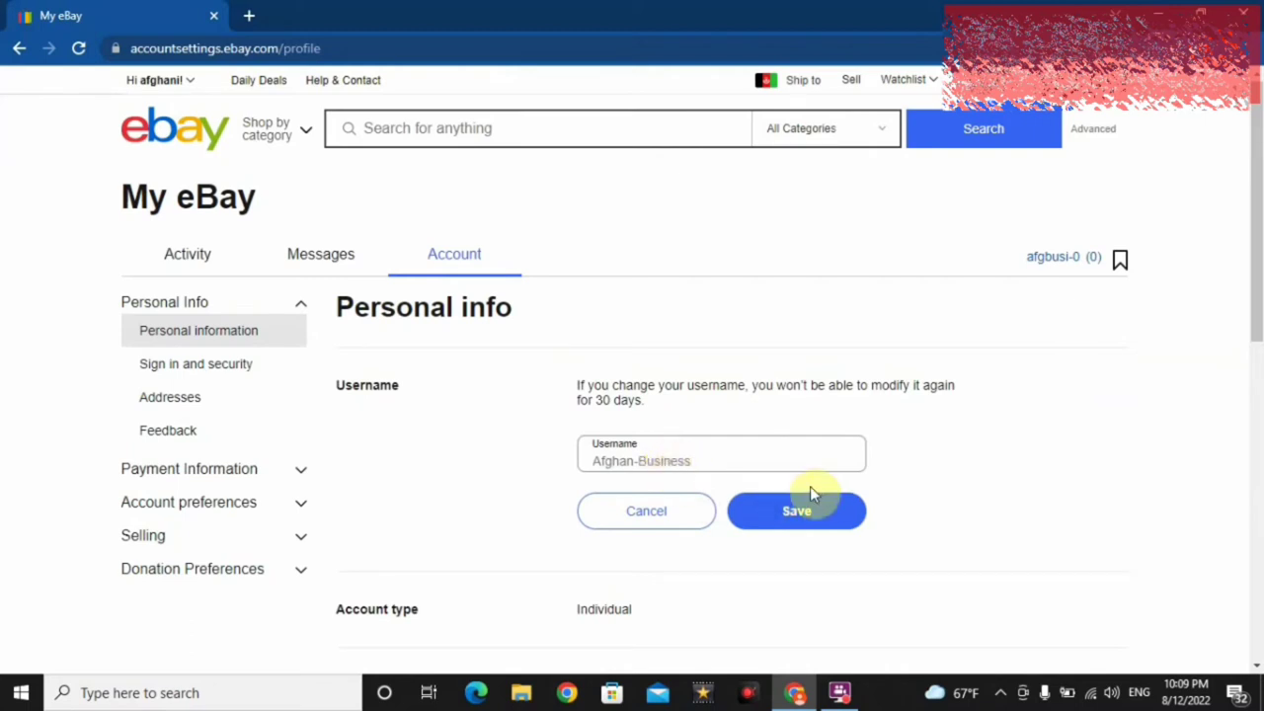
pyautogui.click(823, 515)
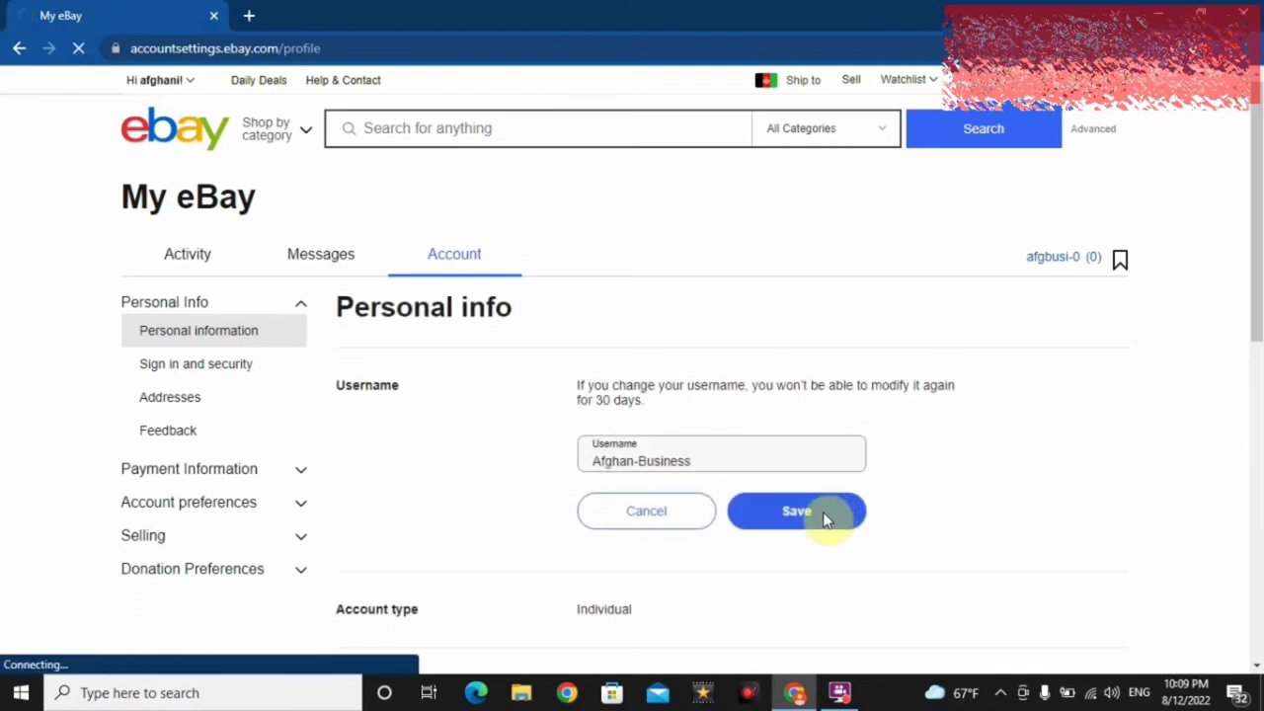
# - Re-enter the account password to confirm the username change, then close the account menu
pyautogui.click(637, 297)
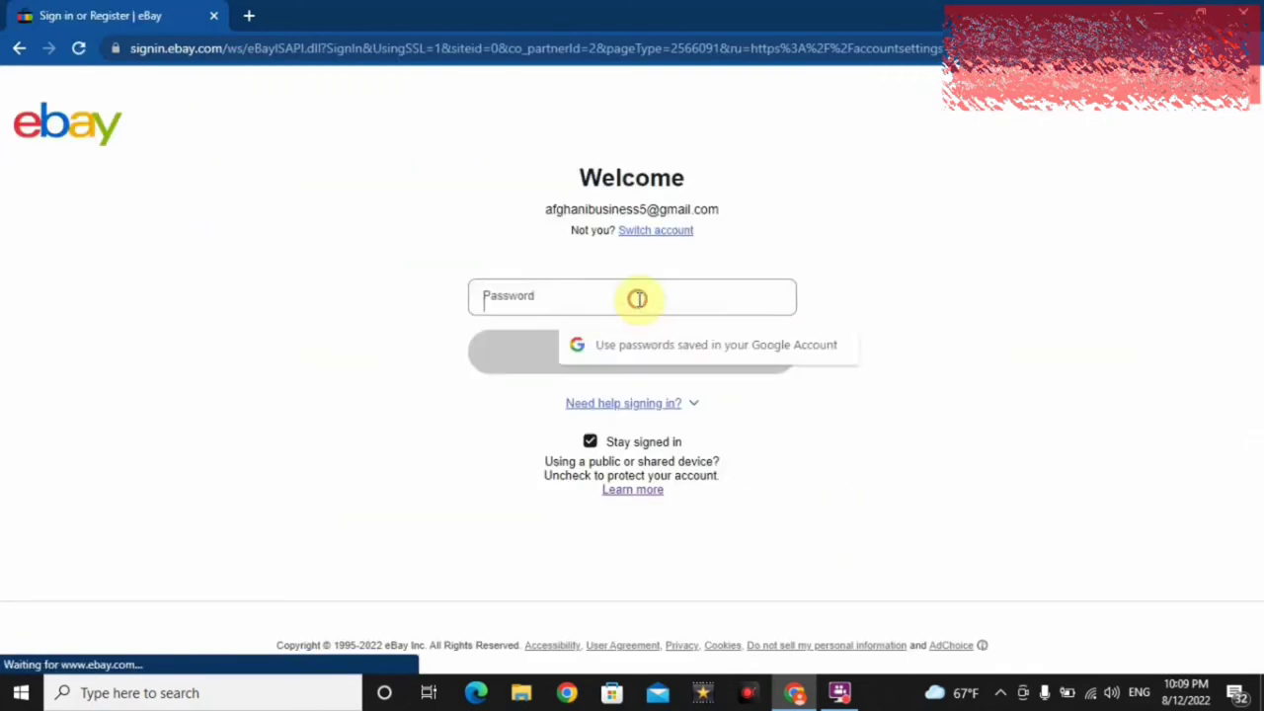
pyautogui.write('•••••••')
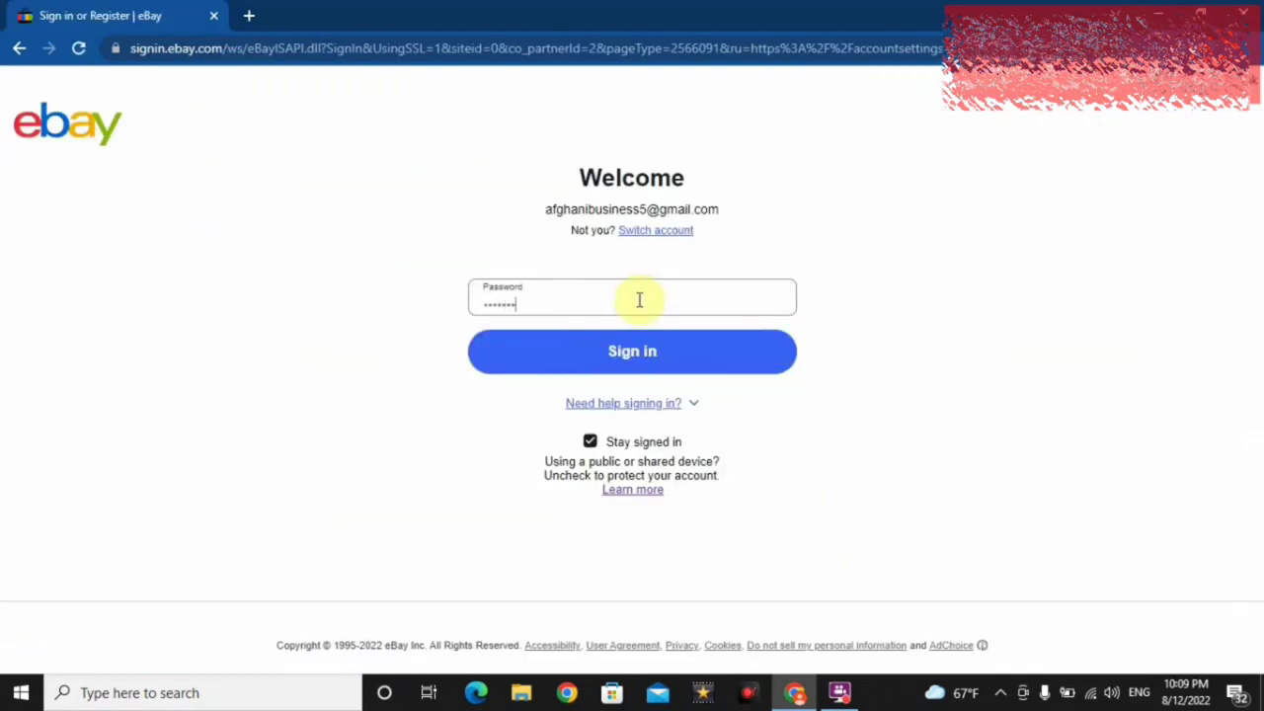
pyautogui.press('Return')
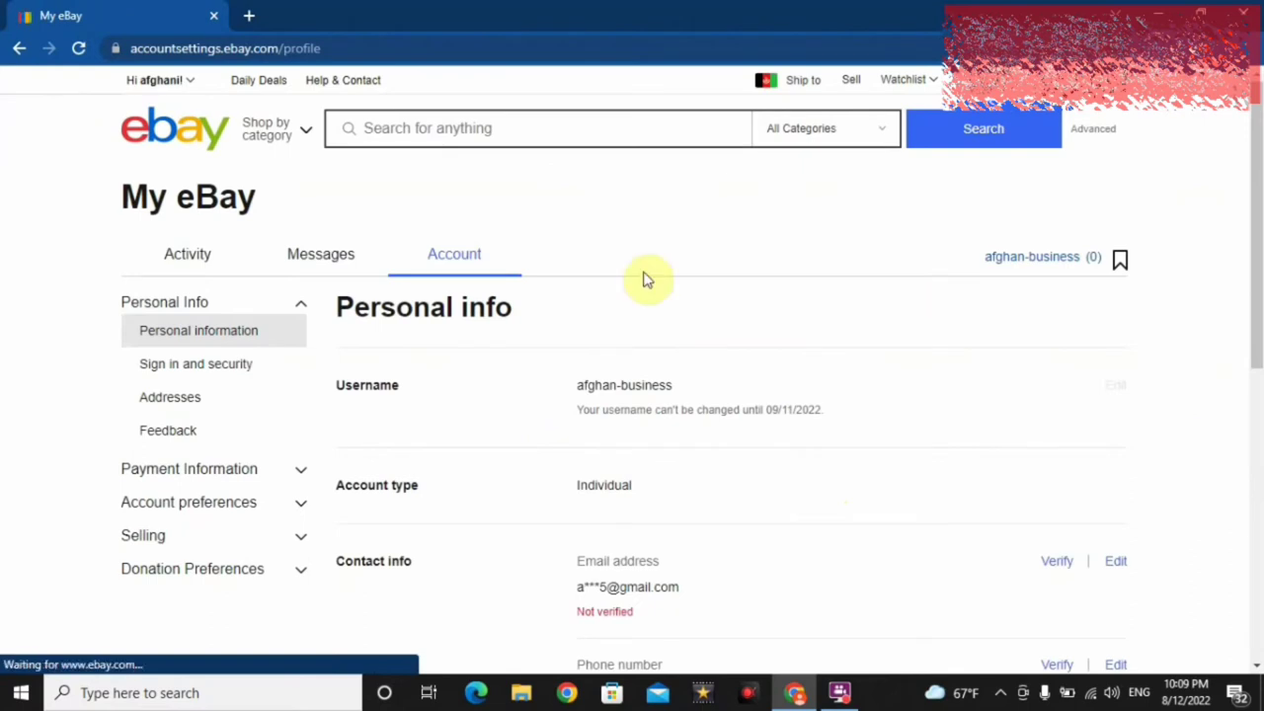
pyautogui.moveTo(190, 79)
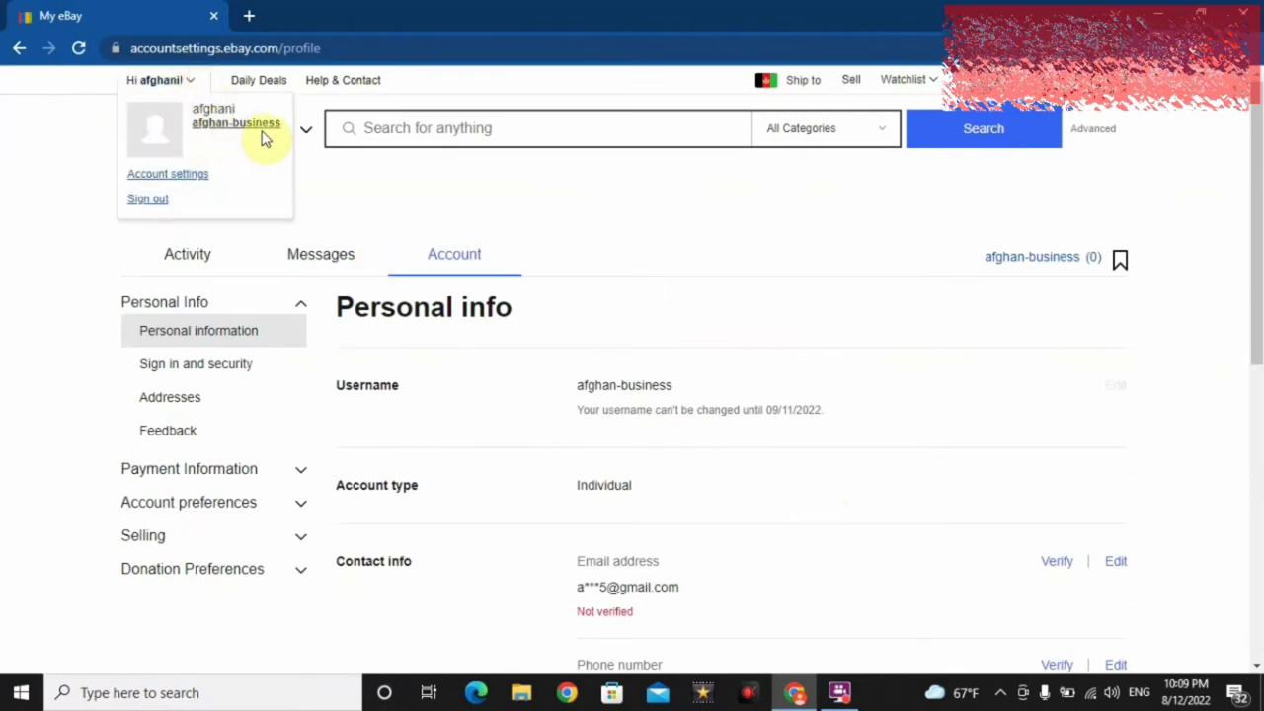
pyautogui.click(392, 216)
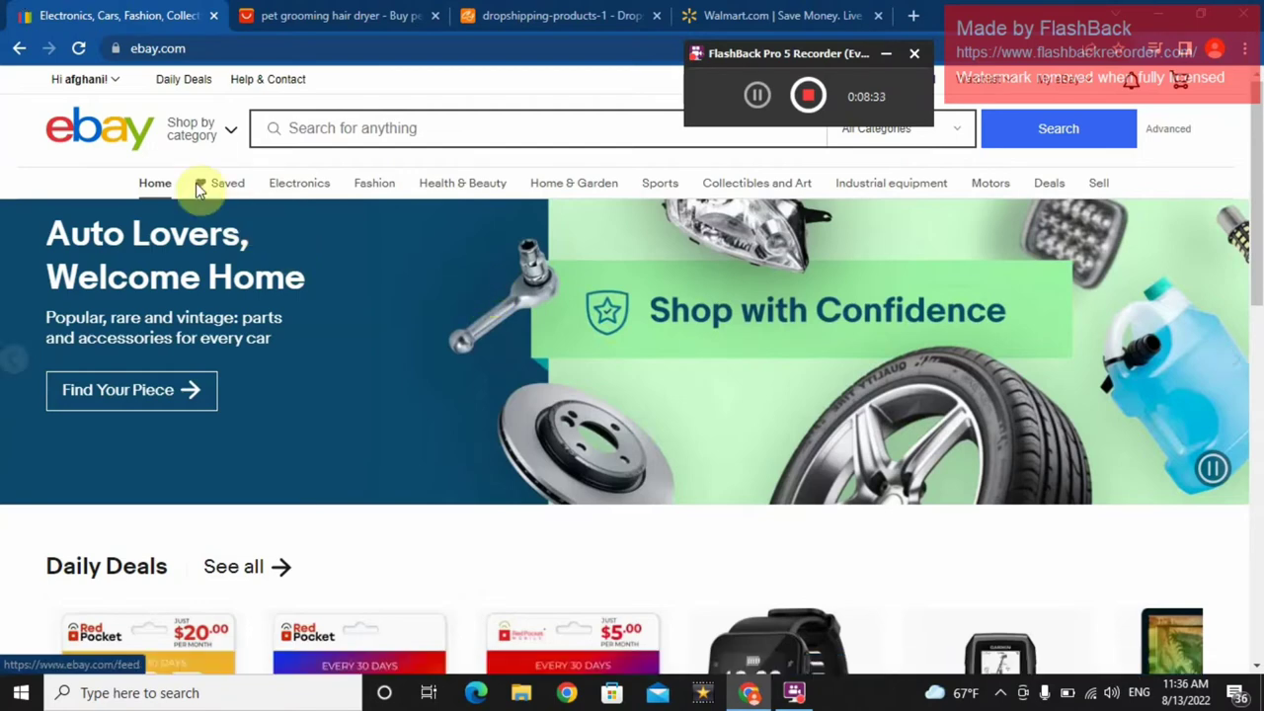
# - Go to Account settings from the account menu and open Personal information
pyautogui.click(114, 83)
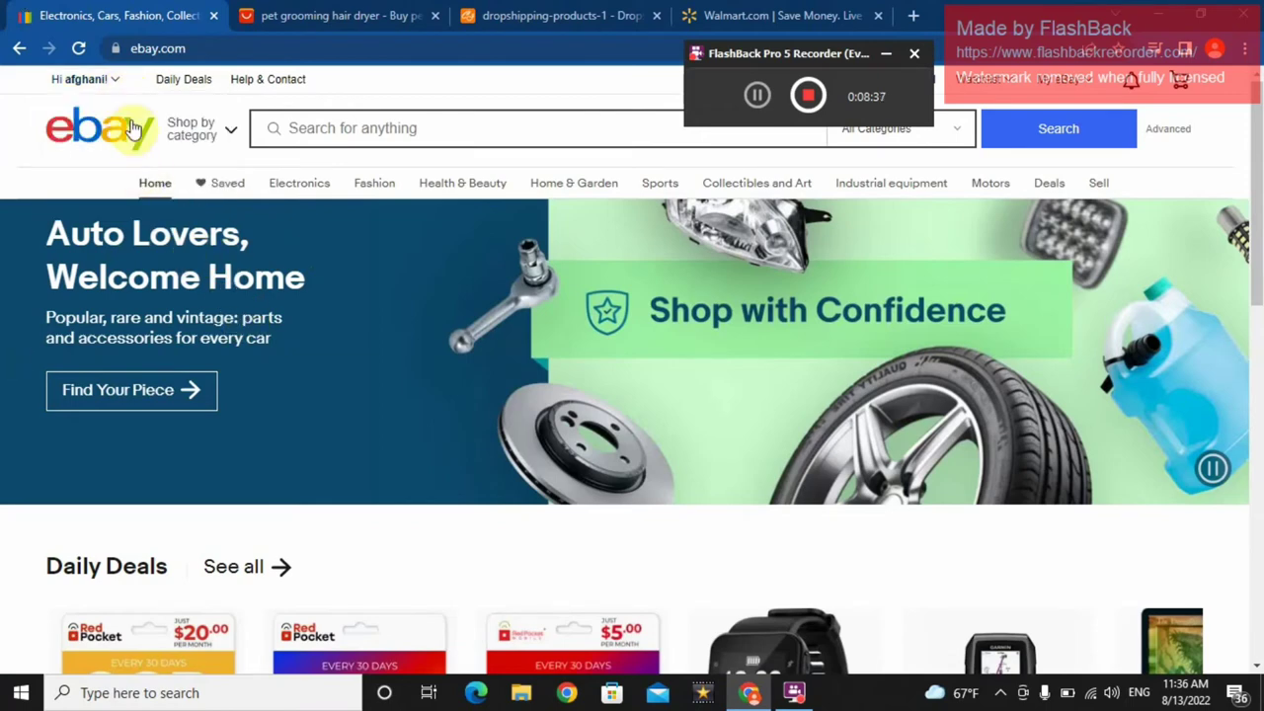
pyautogui.moveTo(114, 84)
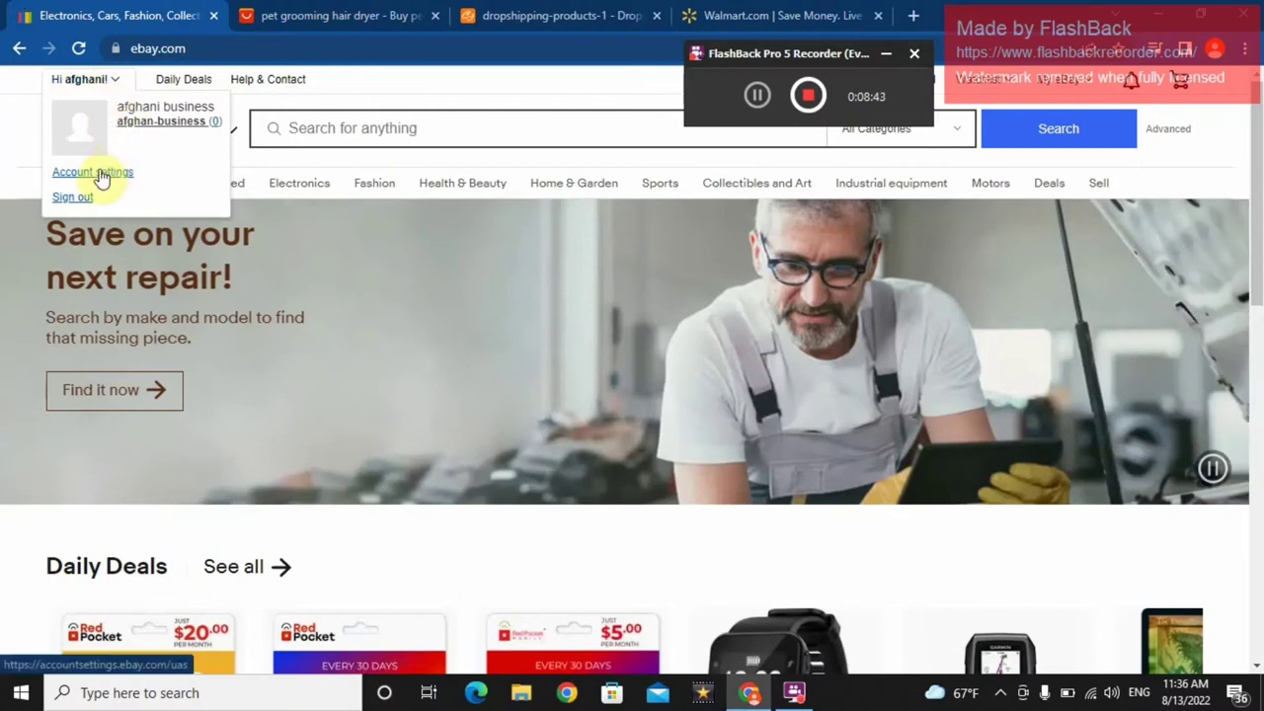
pyautogui.click(98, 176)
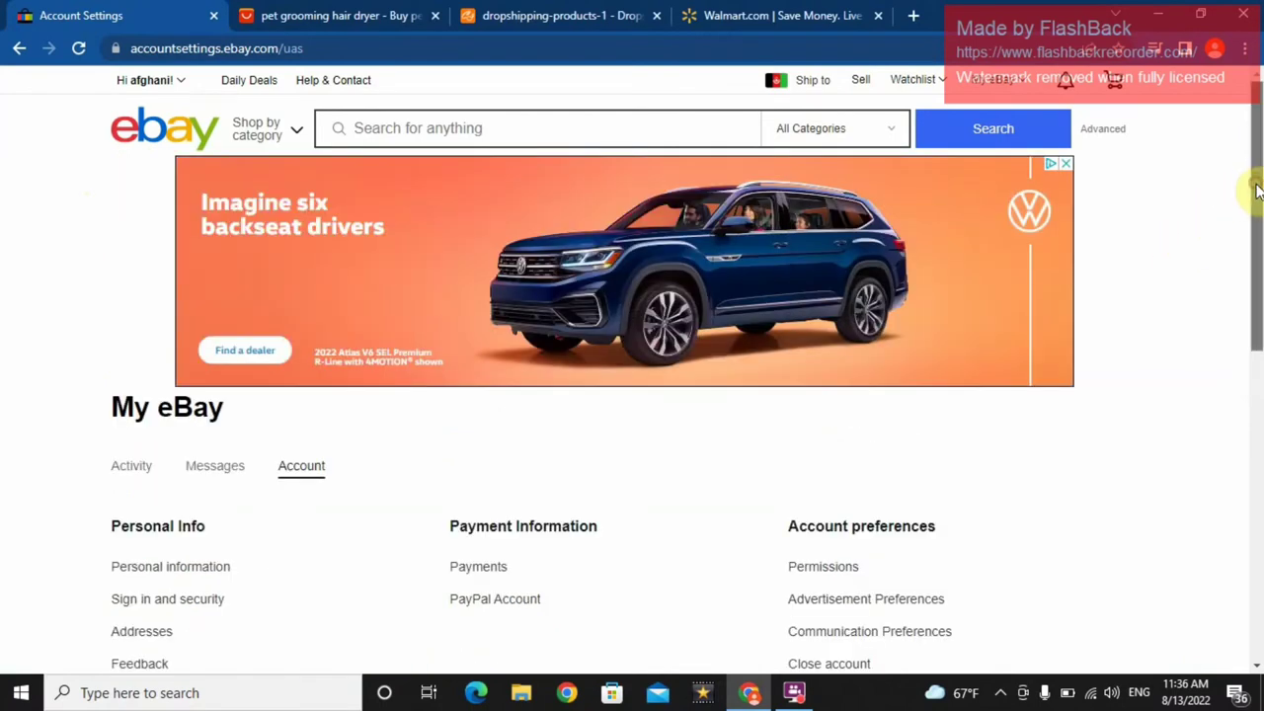
pyautogui.moveTo(1252, 188); pyautogui.dragTo(1246, 298)
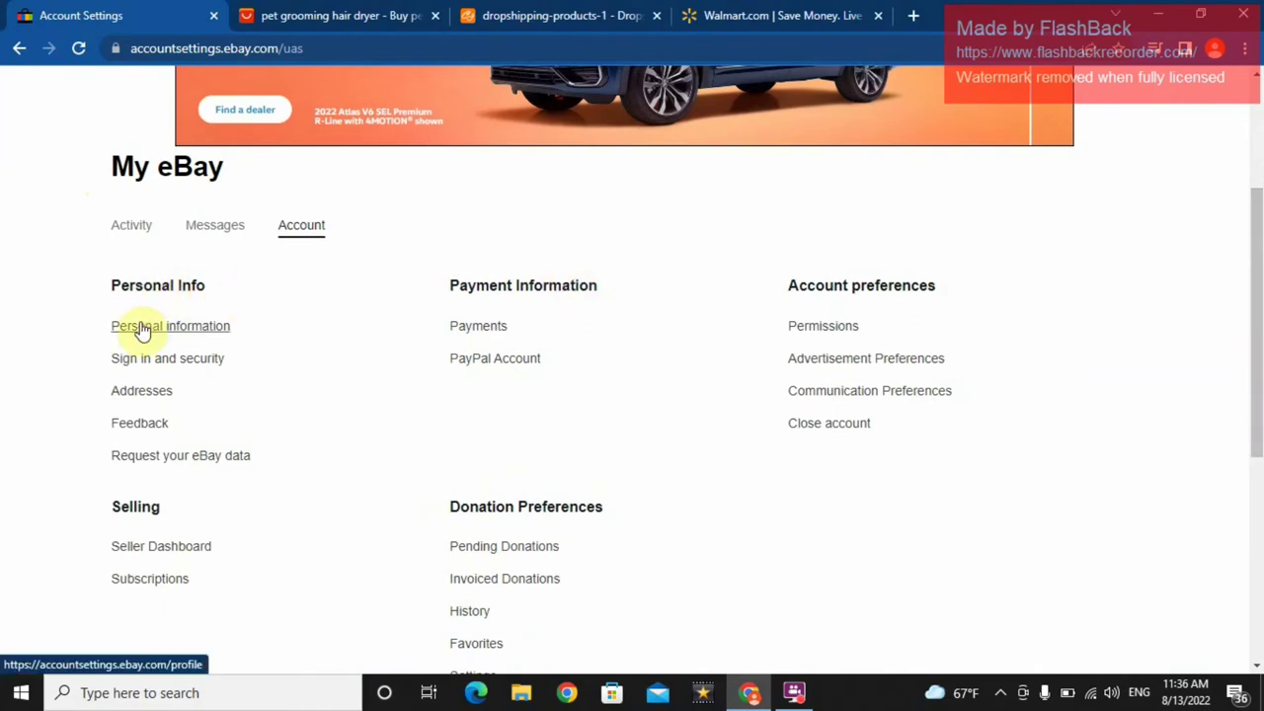
pyautogui.click(141, 328)
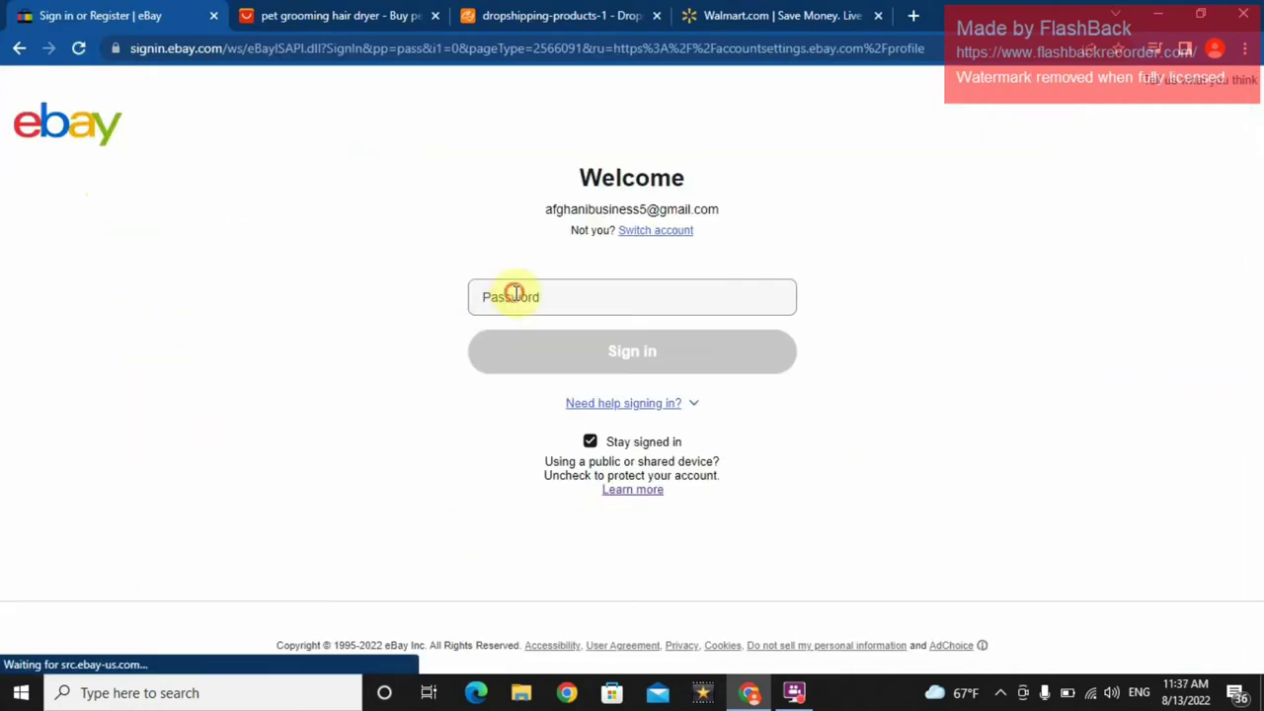
# - Submit the account password on the Welcome sign-in page
pyautogui.click(515, 293)
pyautogui.write('***')
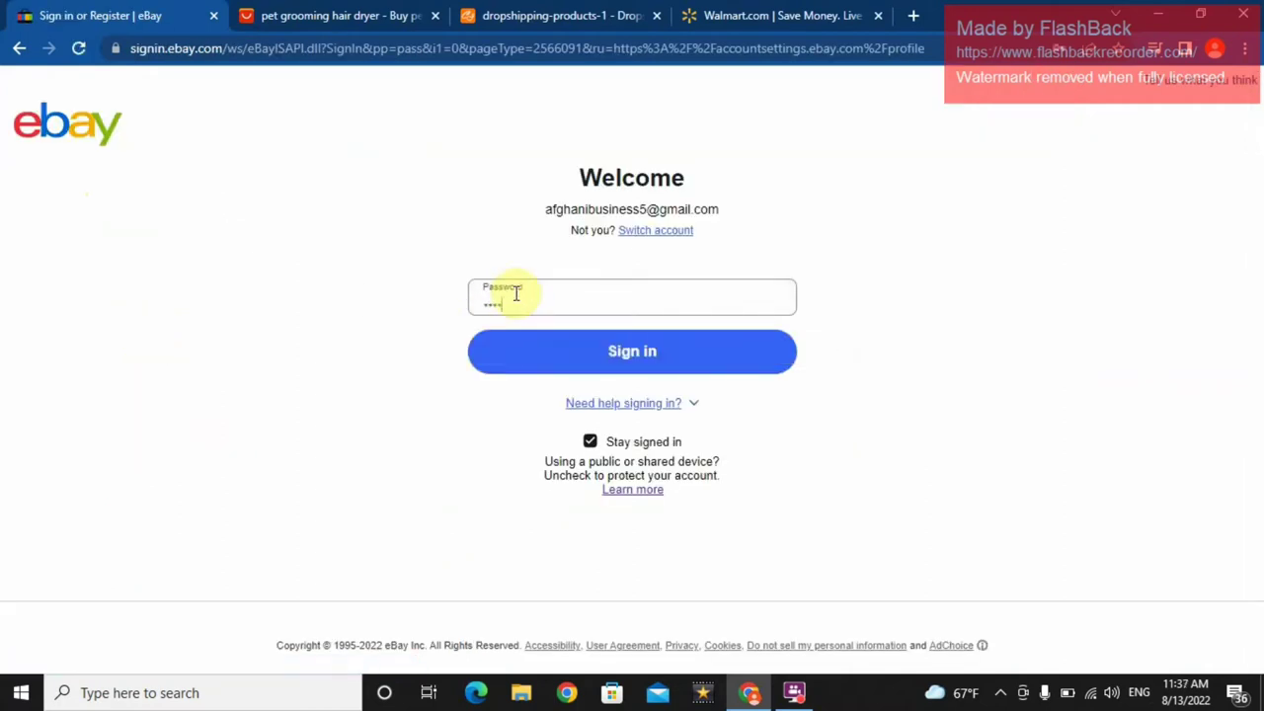
pyautogui.write('*')
pyautogui.press('Return')
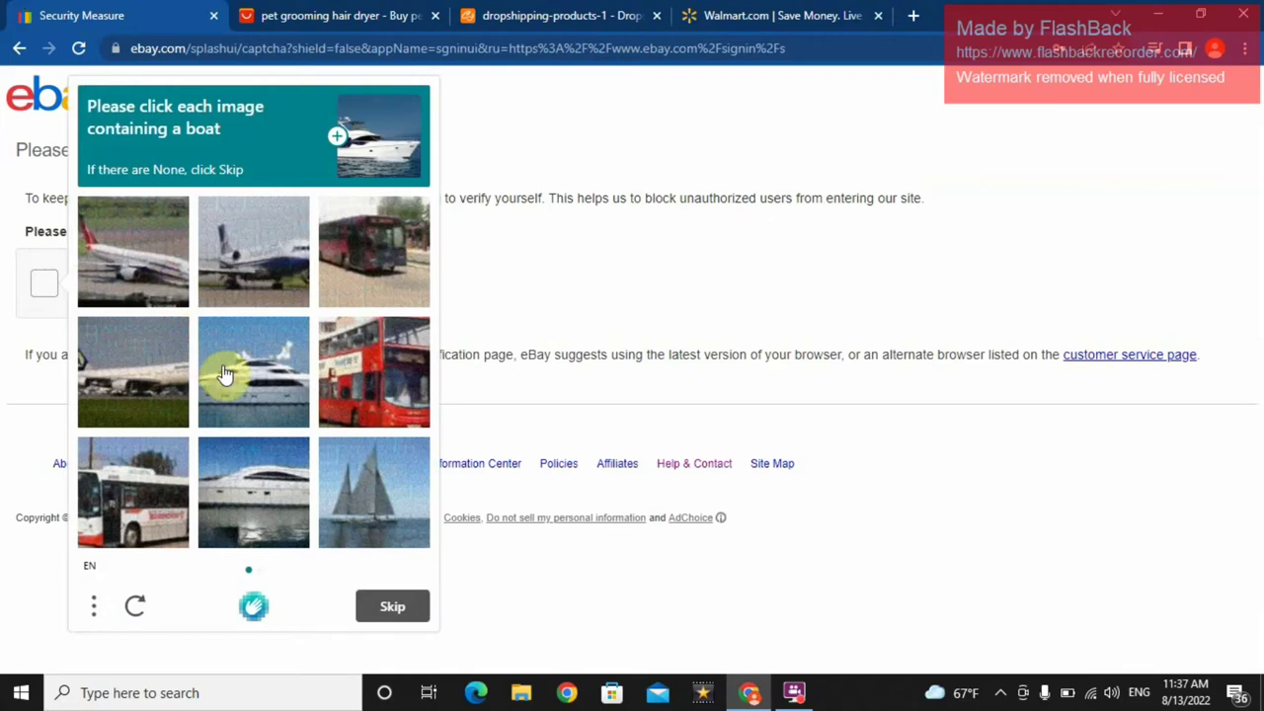
# - Select every boat picture in both hCaptcha rounds and verify
pyautogui.click(250, 523)
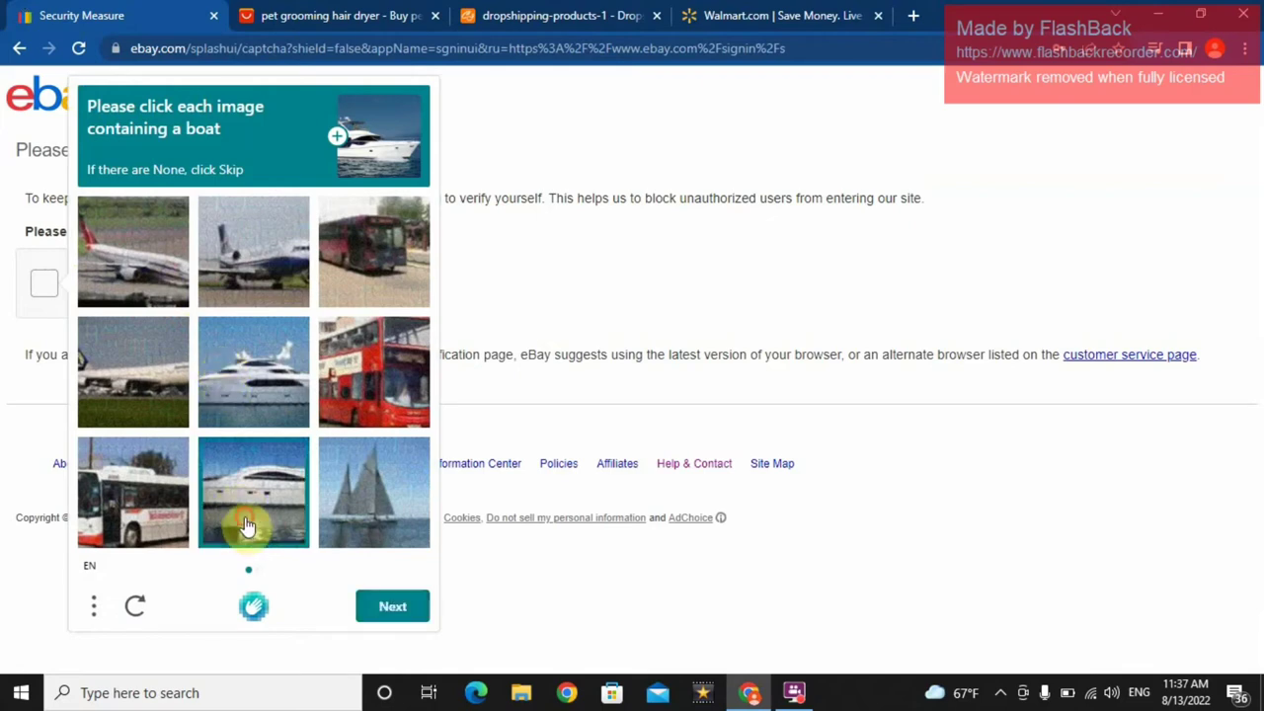
pyautogui.click(344, 516)
pyautogui.click(246, 387)
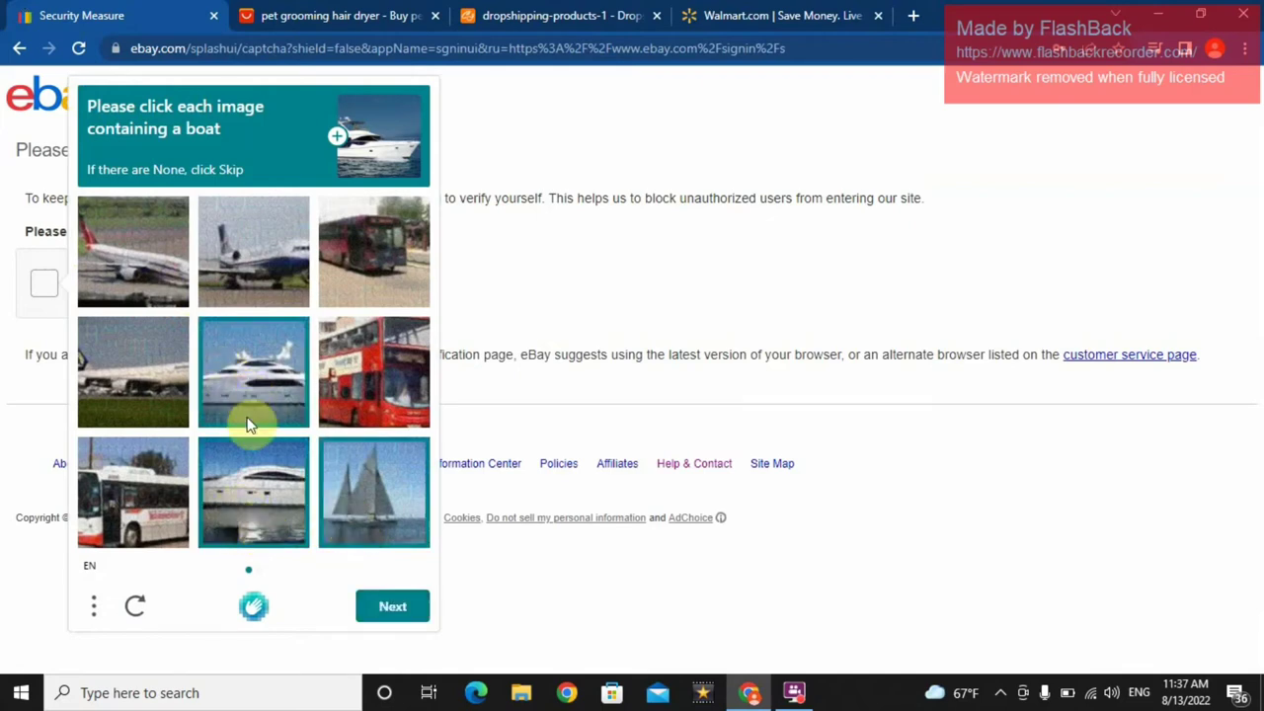
pyautogui.click(376, 617)
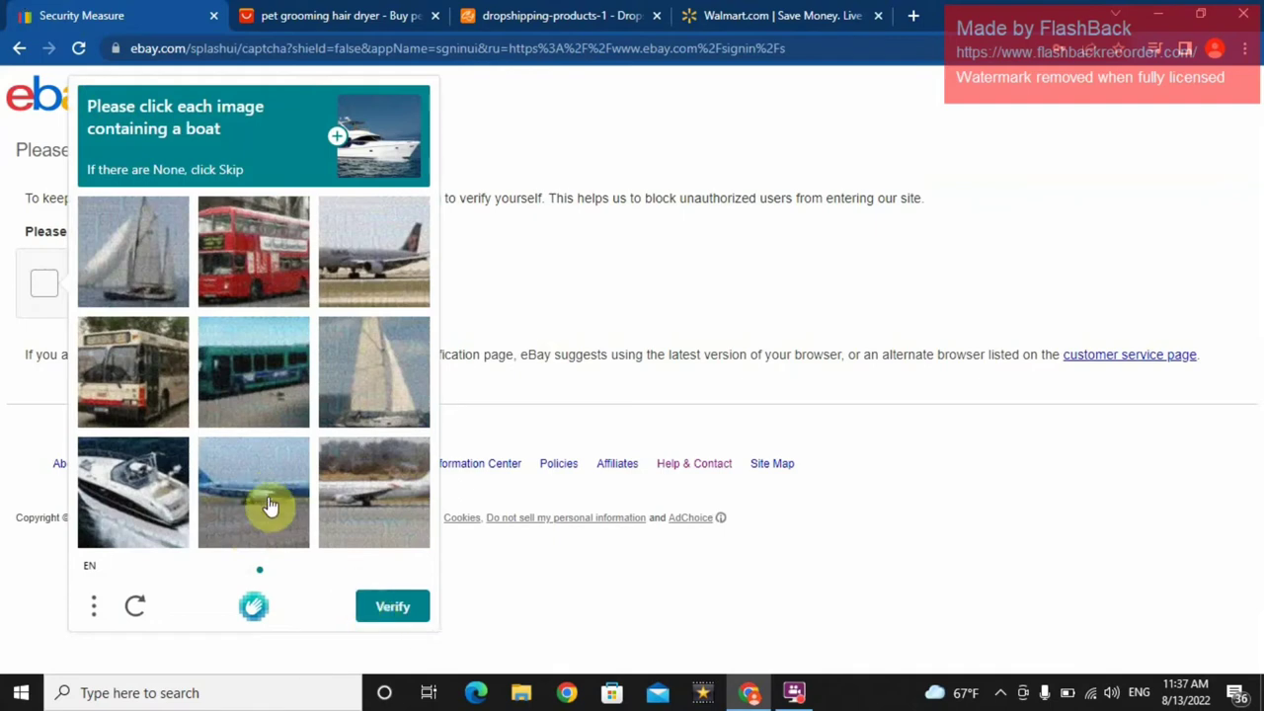
pyautogui.click(169, 504)
pyautogui.click(361, 401)
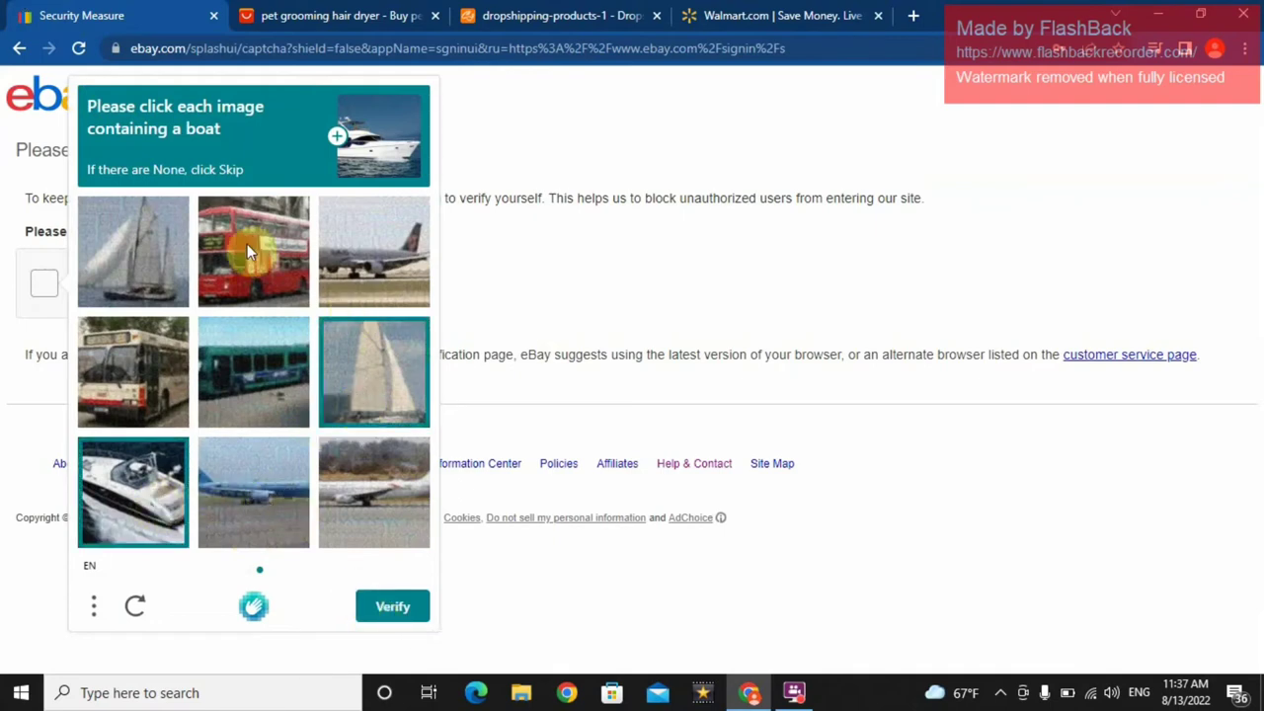
pyautogui.click(168, 264)
pyautogui.click(391, 605)
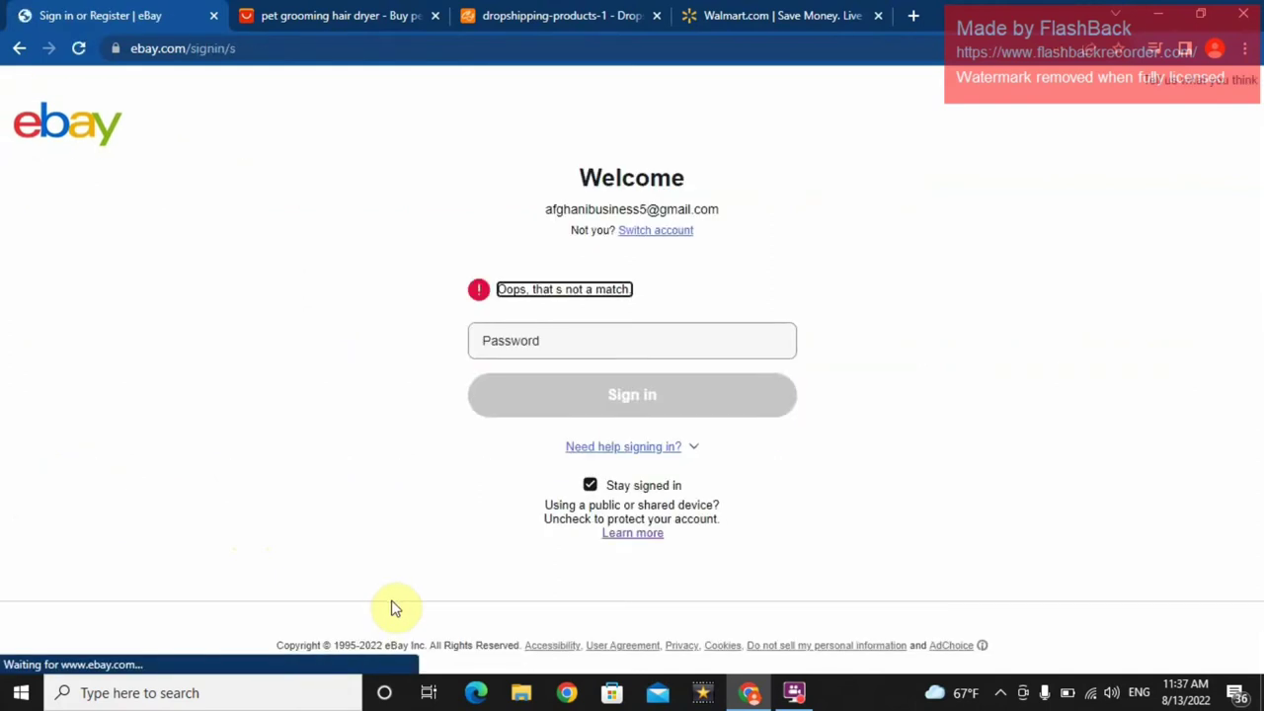
pyautogui.click(526, 344)
pyautogui.write('**')
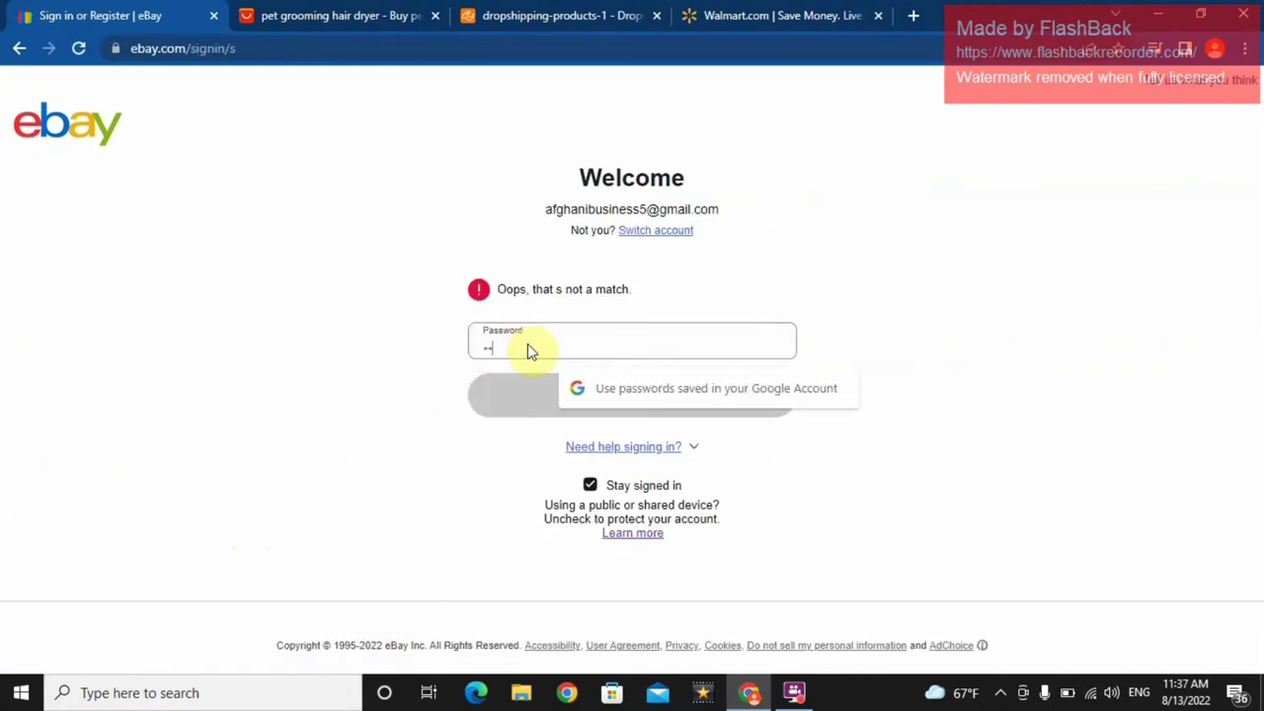
pyautogui.write('******')
pyautogui.press('Return')
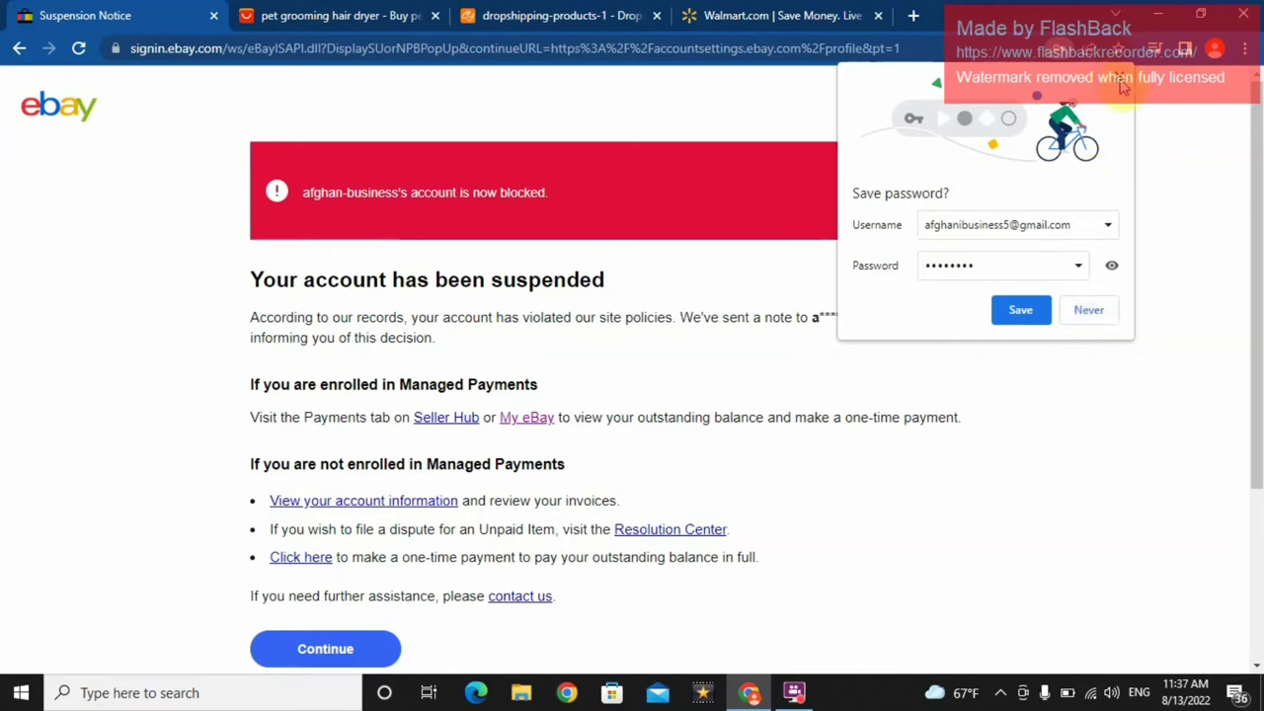
pyautogui.click(17, 50)
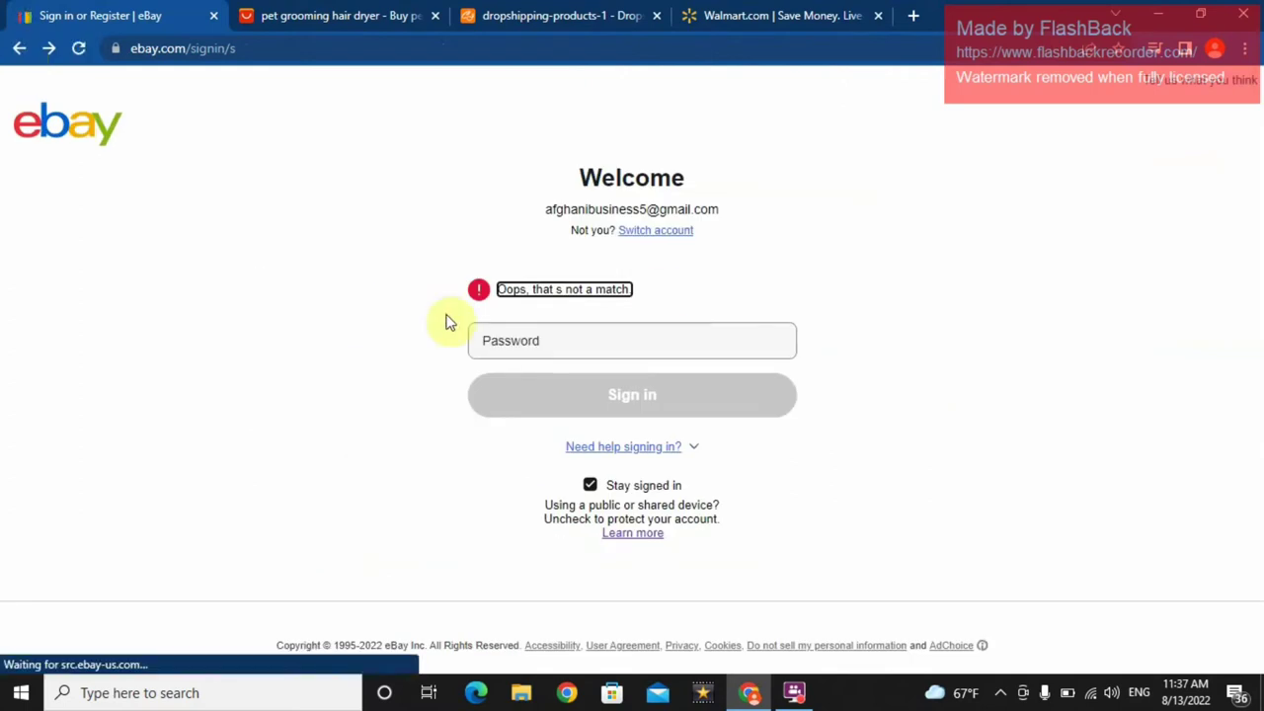
# - Switch account, discard the mistyped username, and shrink the page to 90%
pyautogui.click(676, 235)
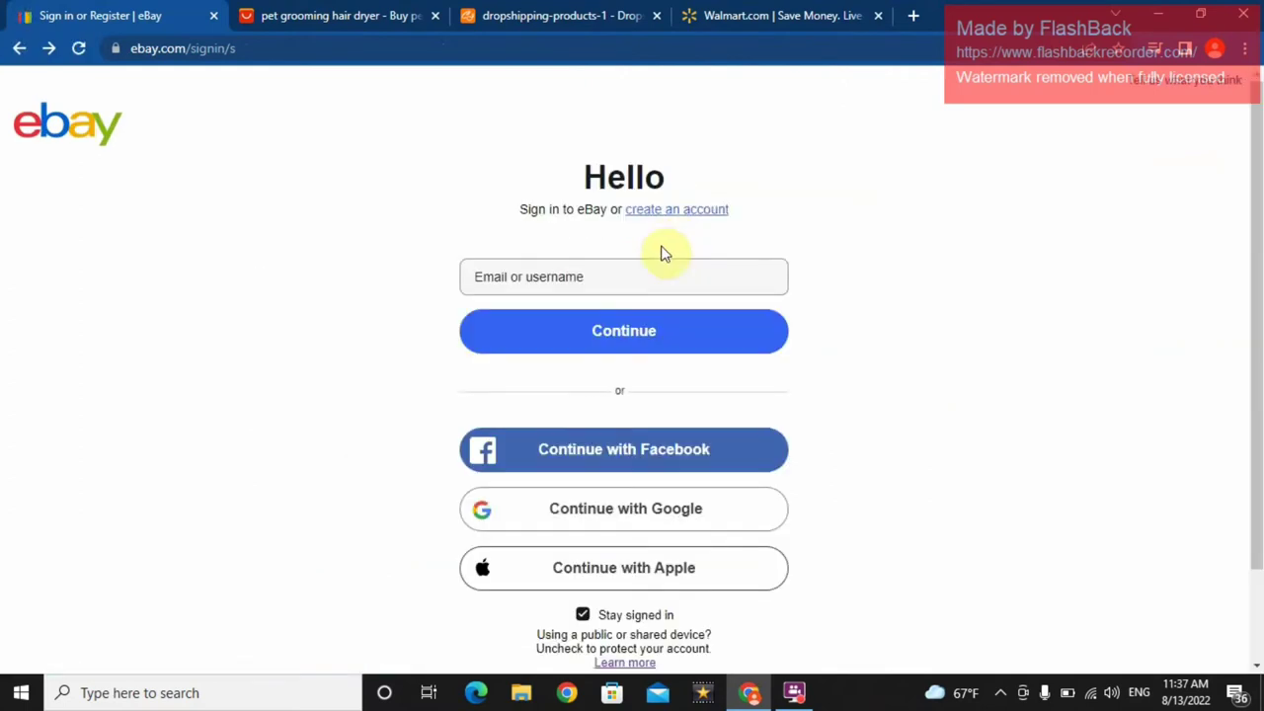
pyautogui.click(584, 278)
pyautogui.write('ramiz')
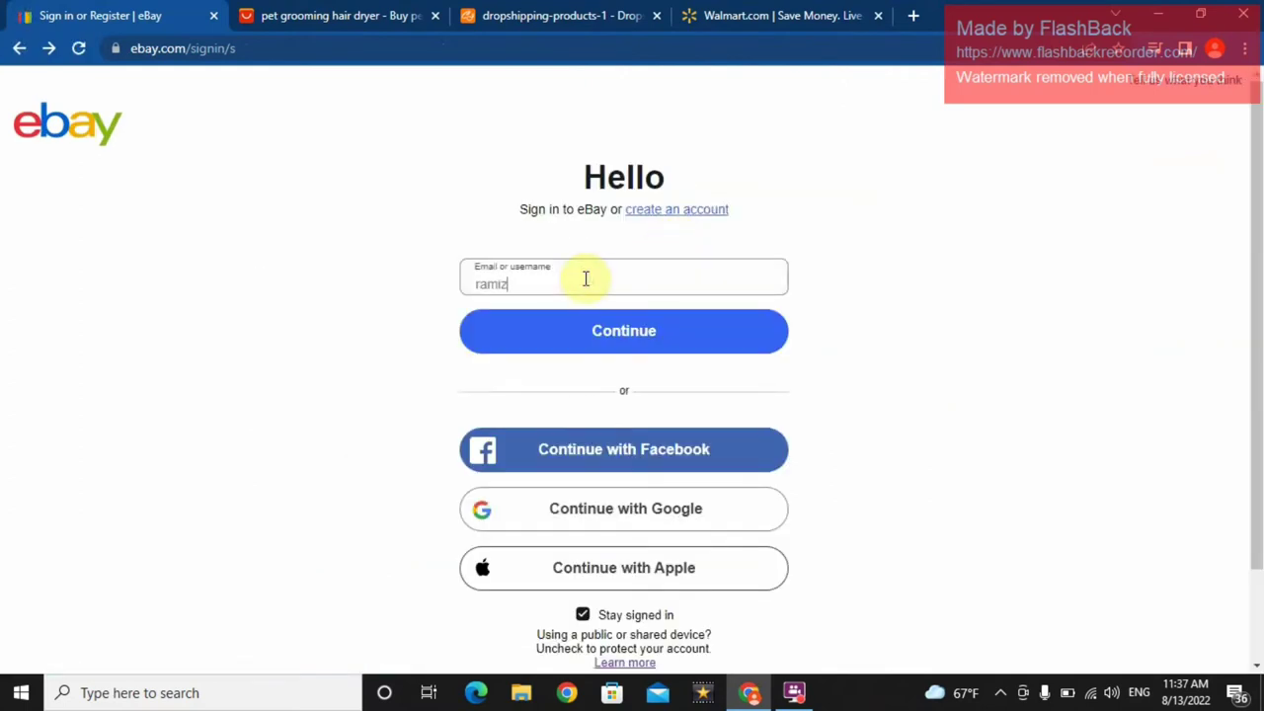
pyautogui.press('BackSpace')
pyautogui.press('BackSpace')
pyautogui.press('BackSpace')
pyautogui.press('BackSpace')
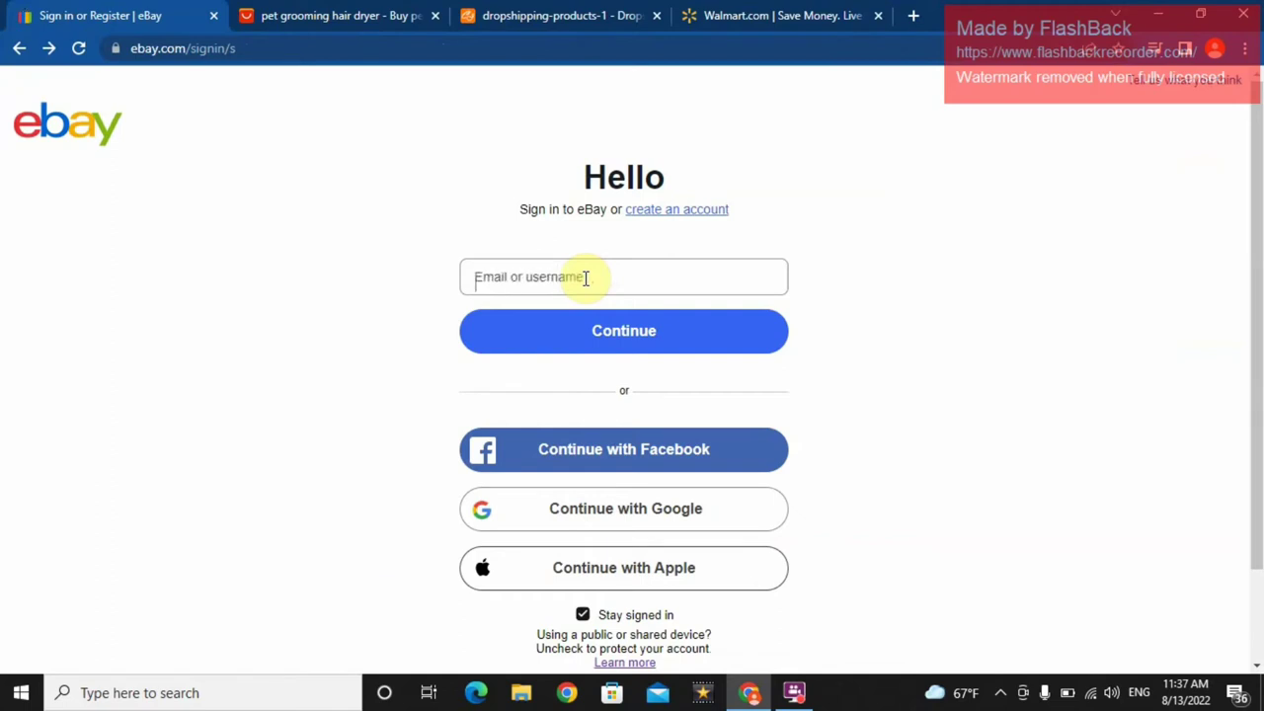
pyautogui.hotkey('ctrl', '-')
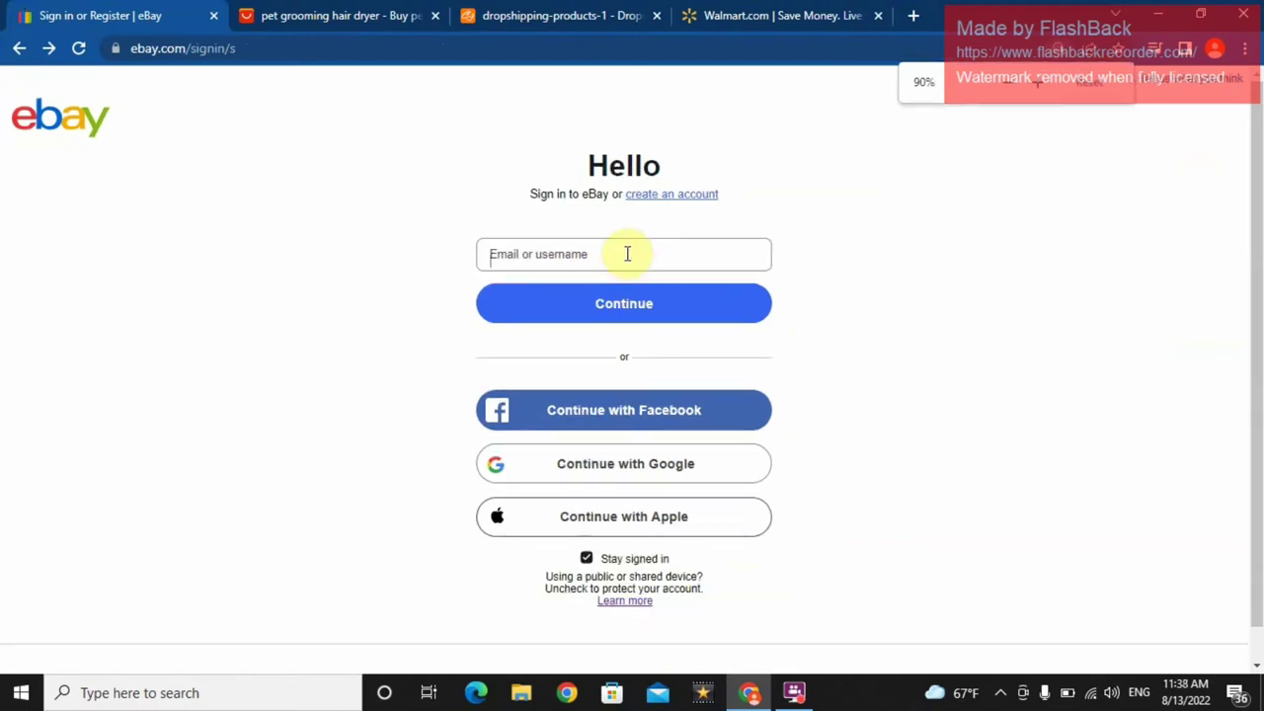
# - Sign in with the other account's e-mail address and password
pyautogui.click(627, 253)
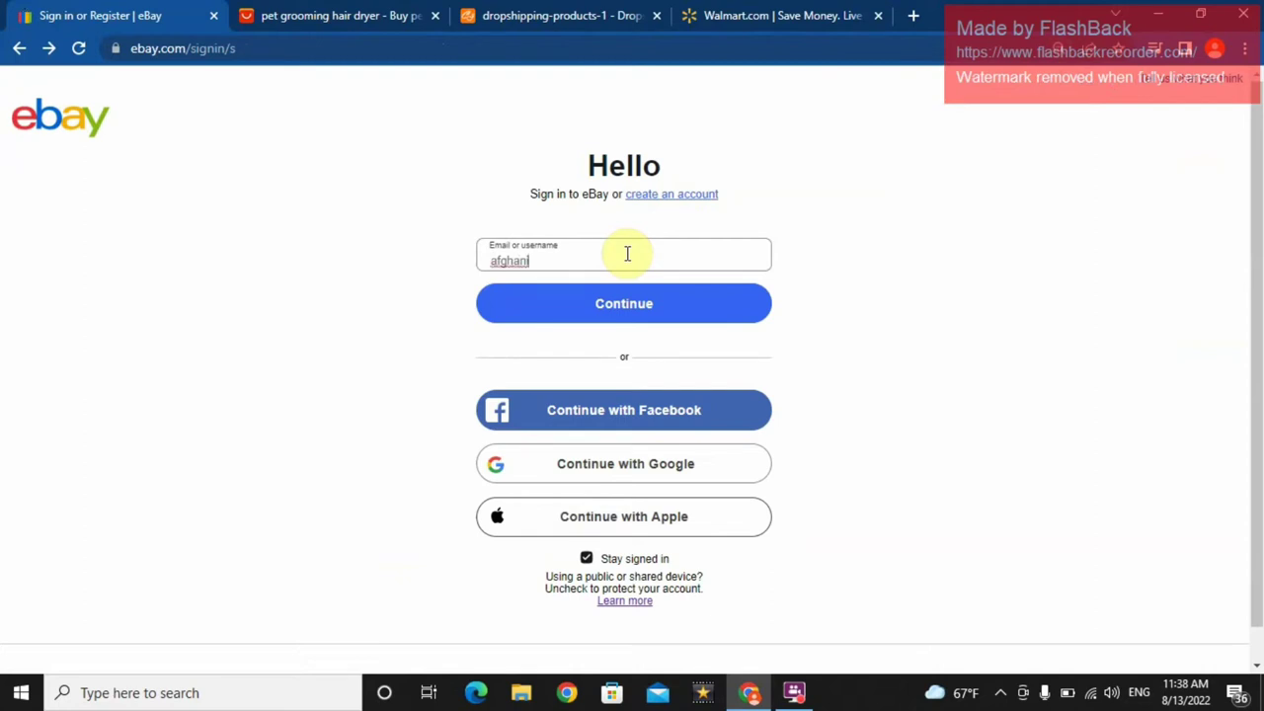
pyautogui.press('Return')
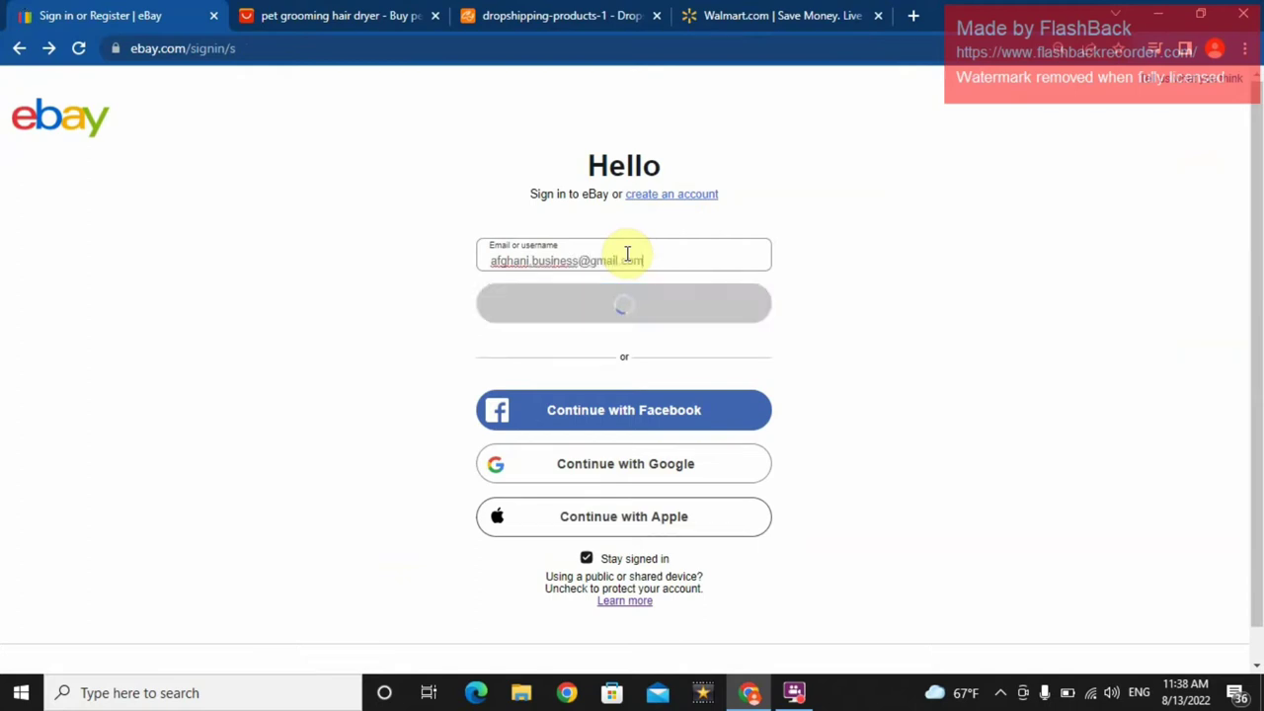
pyautogui.write('••')
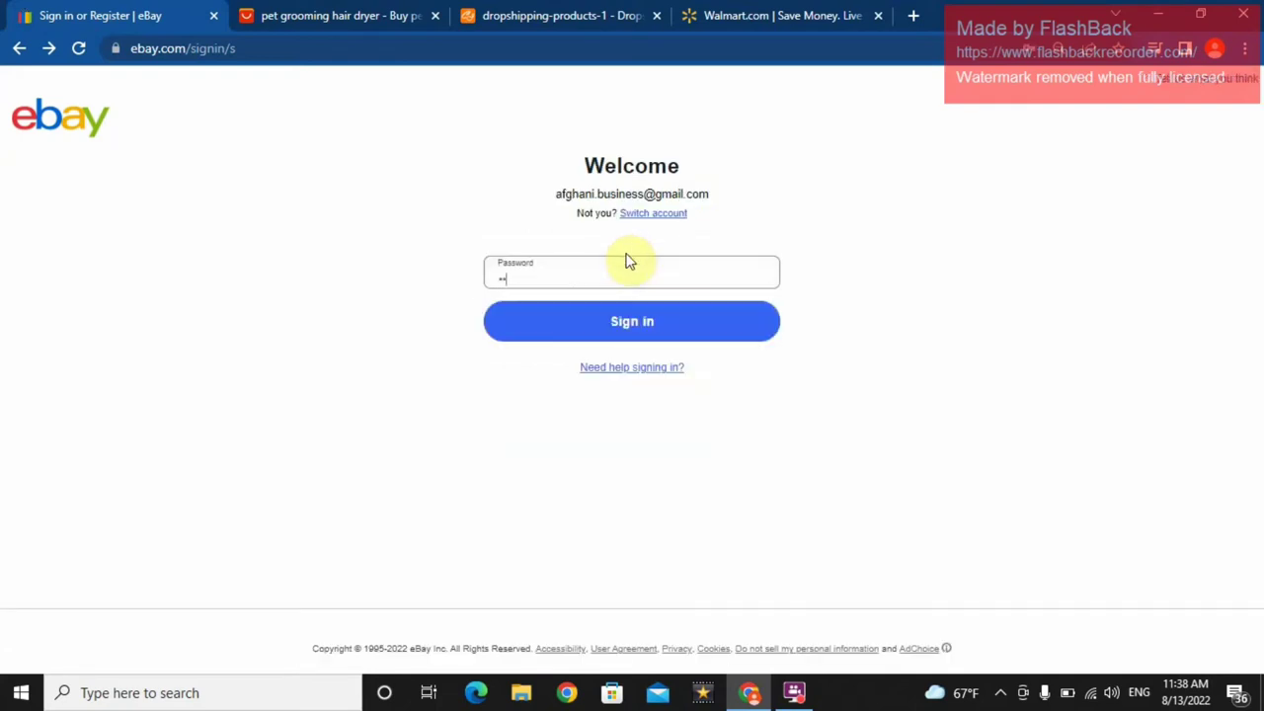
pyautogui.write('••••••')
pyautogui.press('Return')
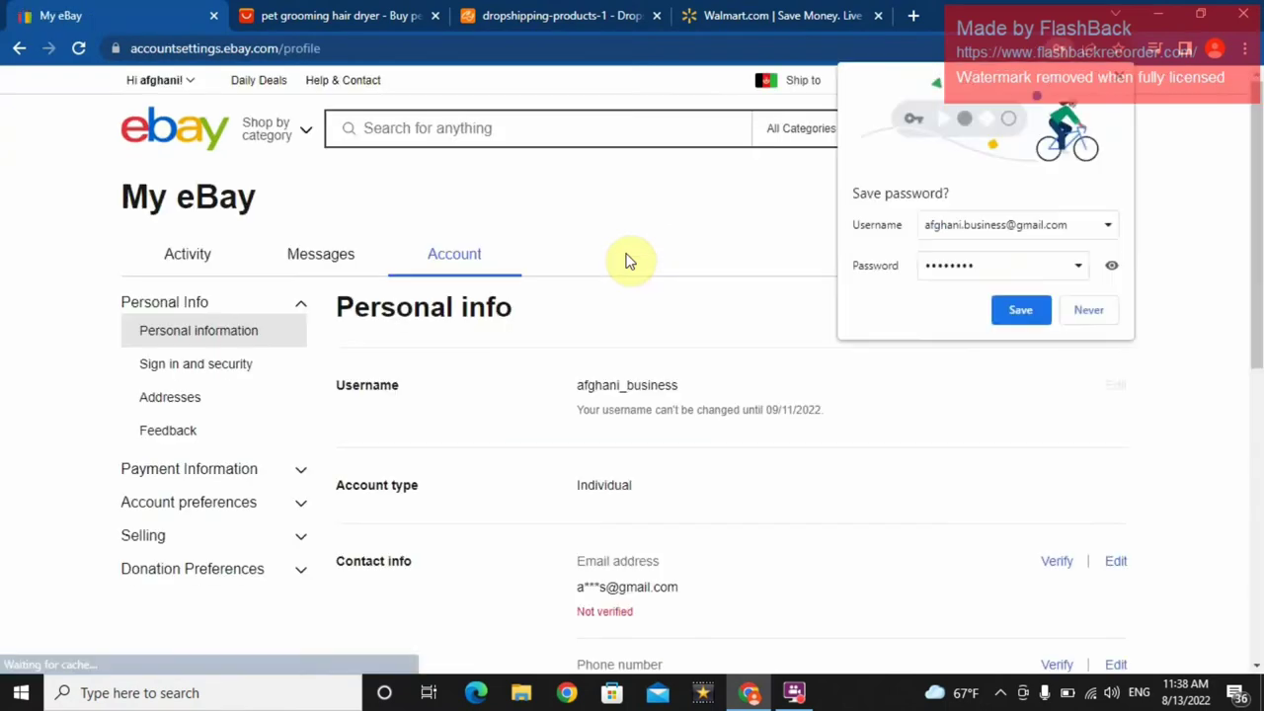
# - Decline Chrome's password saving and run a test search for 'dkfjd'
pyautogui.click(1087, 310)
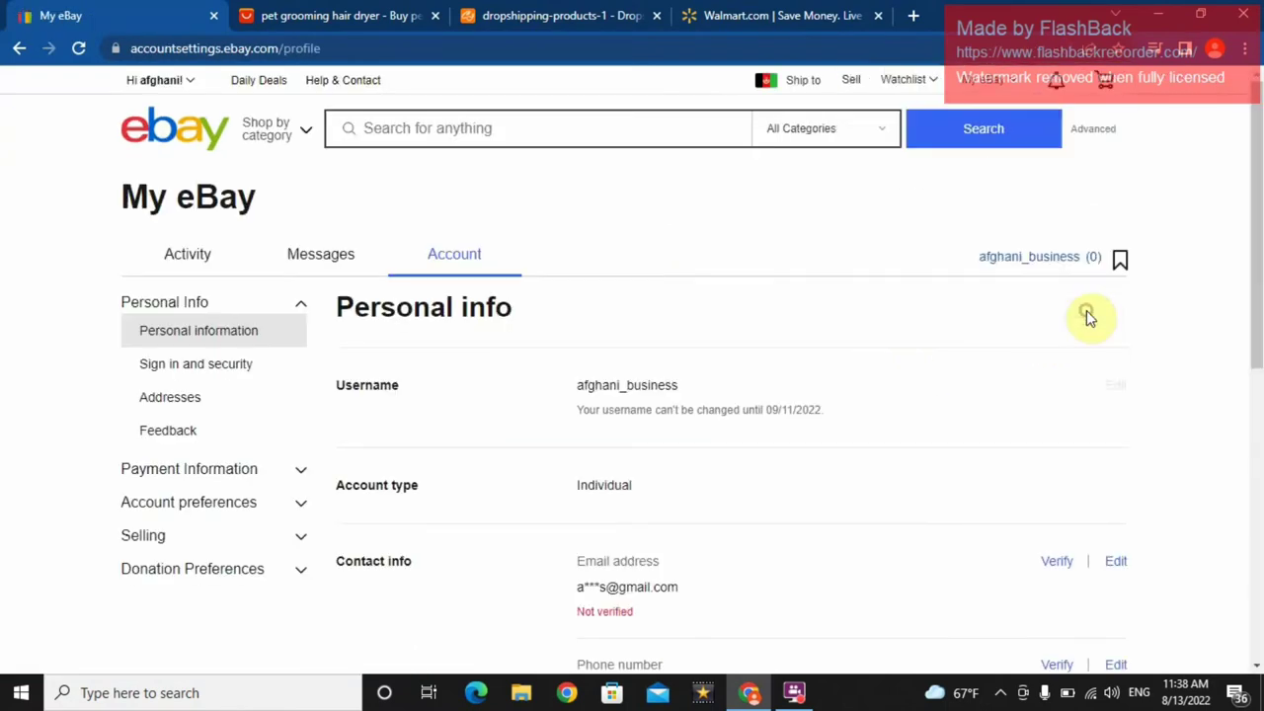
pyautogui.moveTo(192, 91)
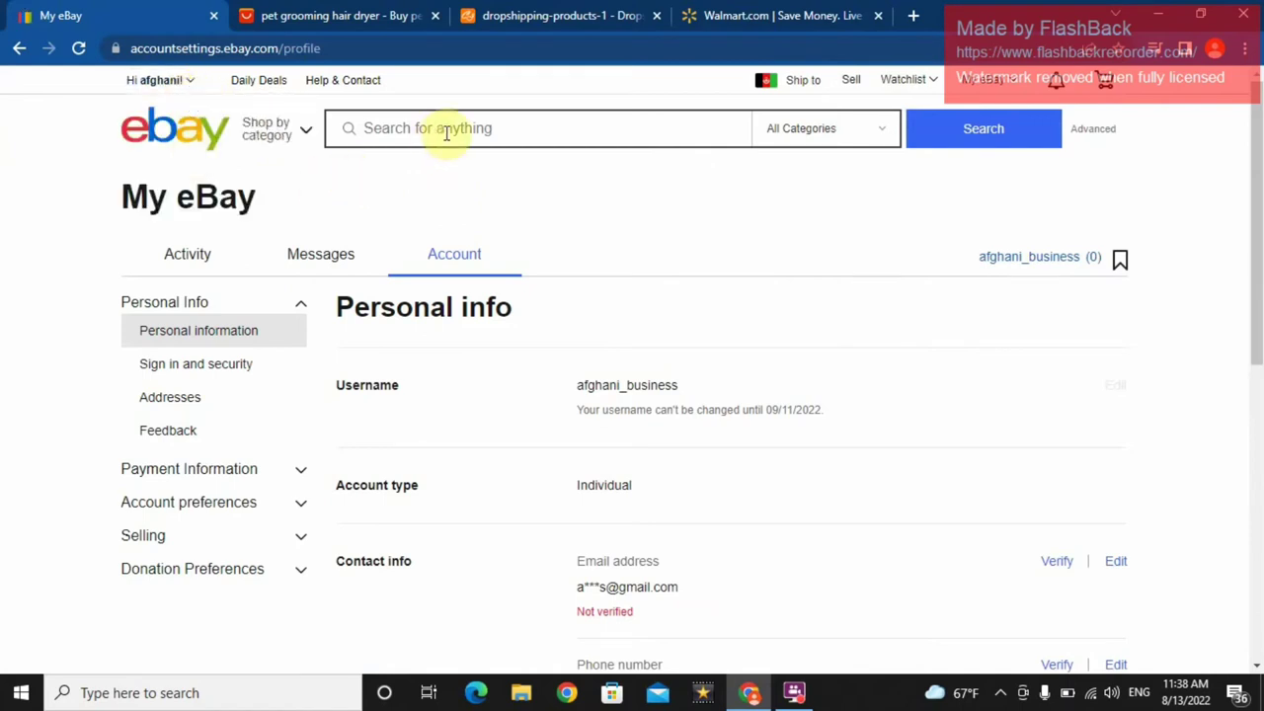
pyautogui.click(664, 121)
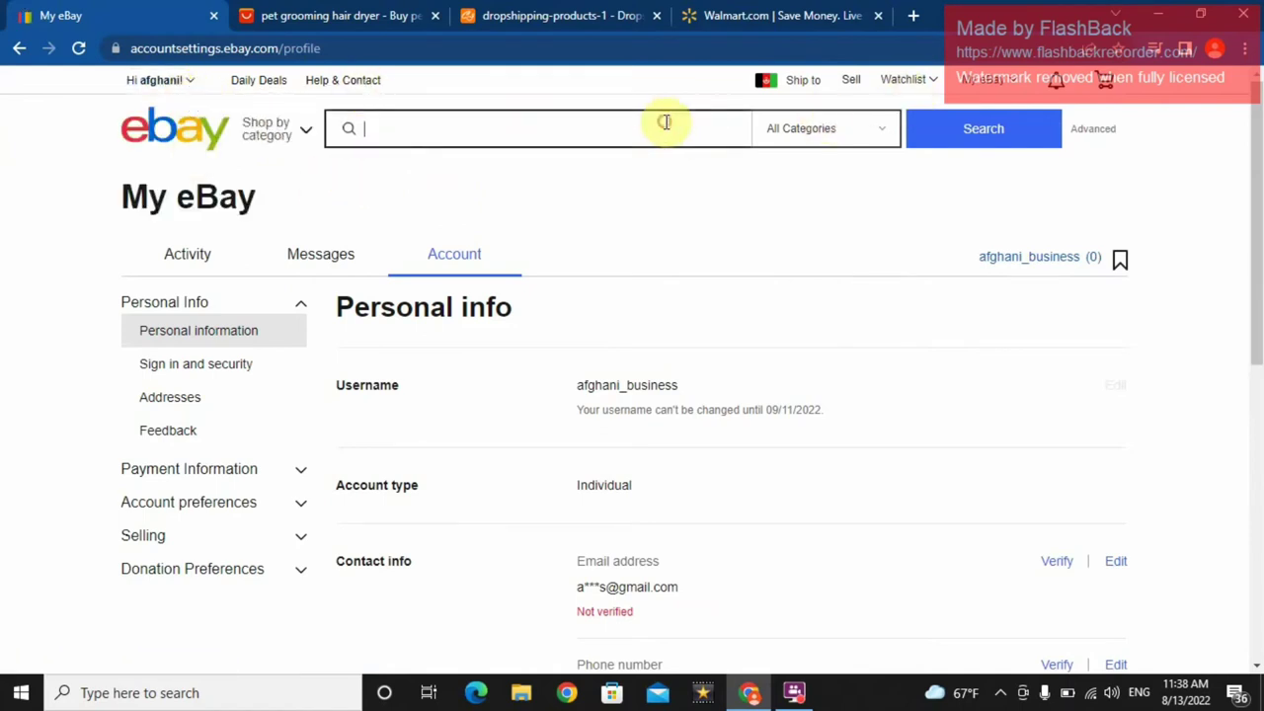
pyautogui.write('dkfjd\\')
pyautogui.press('Return')
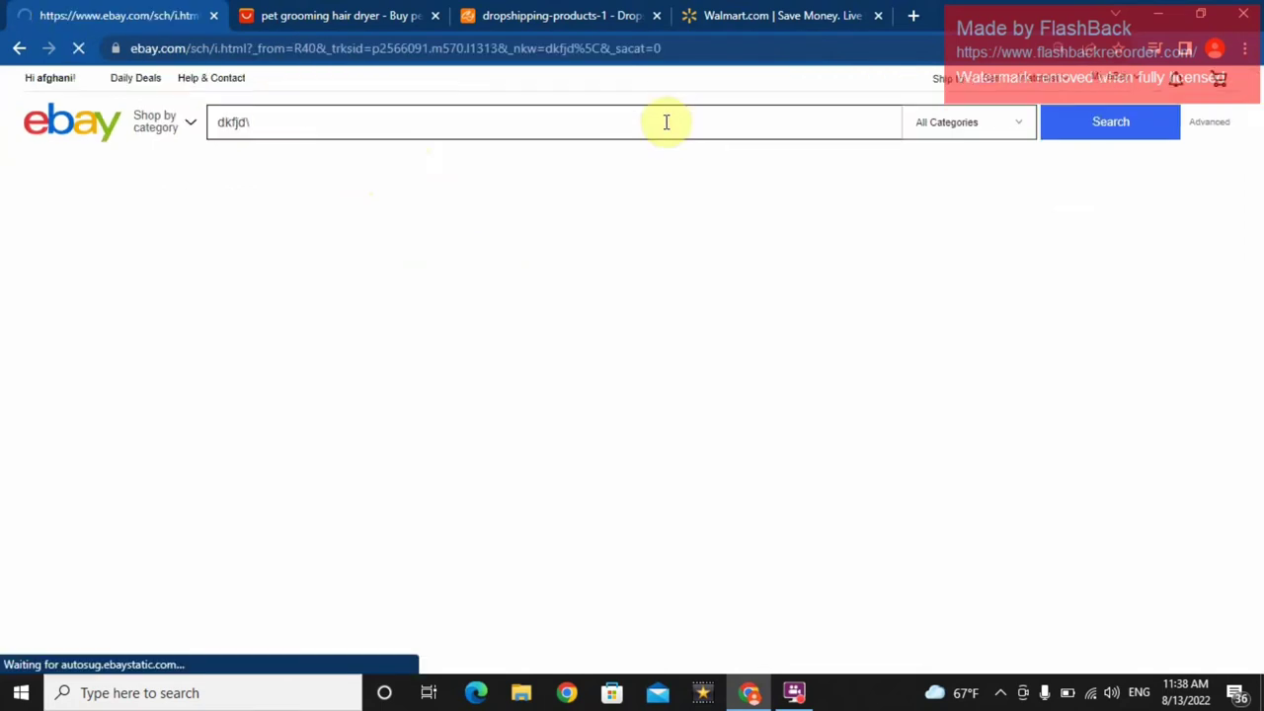
# - Replace the search text with 'shoes' and run the search
pyautogui.click(333, 124)
pyautogui.hotkey('ctrl', 'a')
pyautogui.press('BackSpace')
pyautogui.write('shoes')
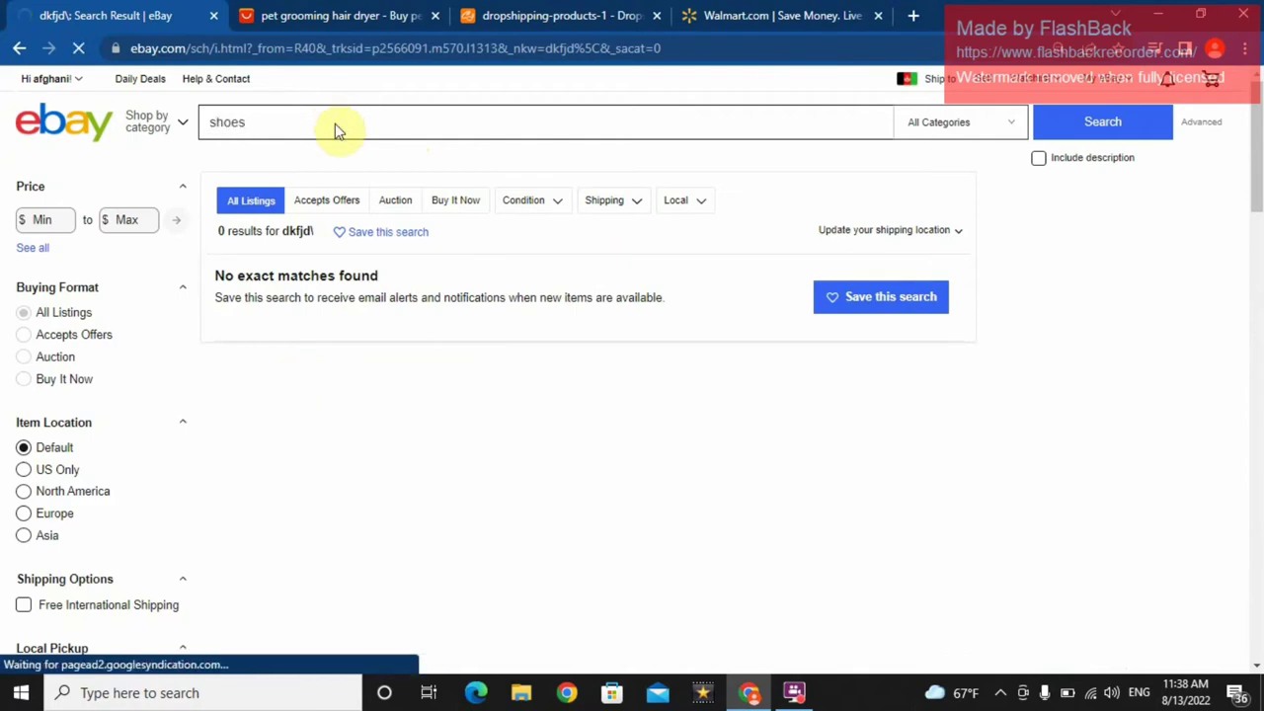
pyautogui.press('Return')
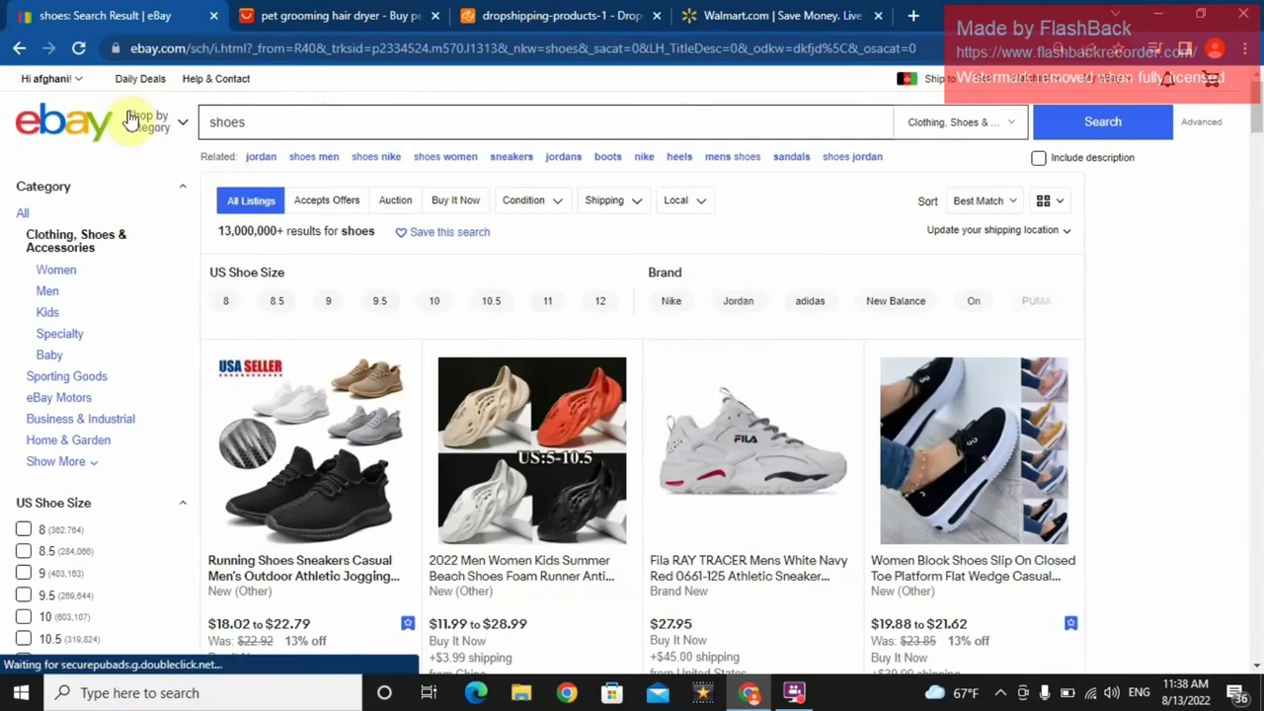
# - Restore the page zoom from 90% to 100% and bring up the 'Hi' account menu
pyautogui.moveTo(61, 79)
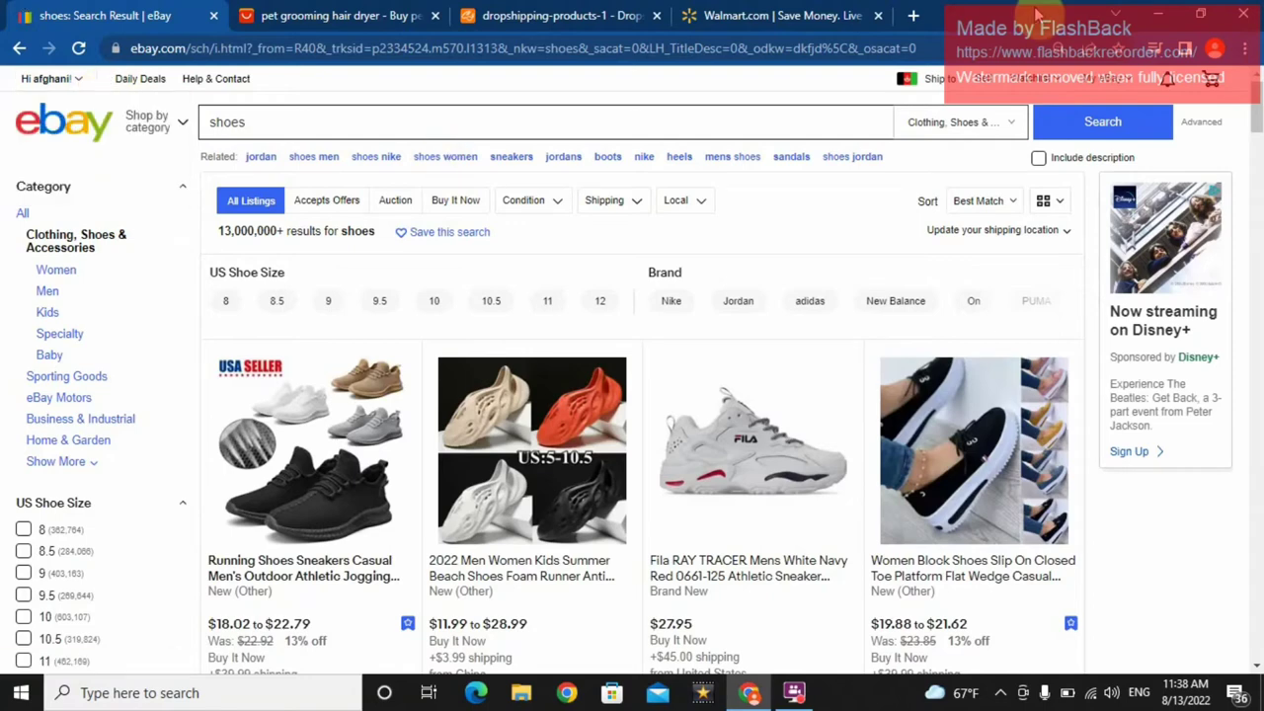
pyautogui.click(1063, 47)
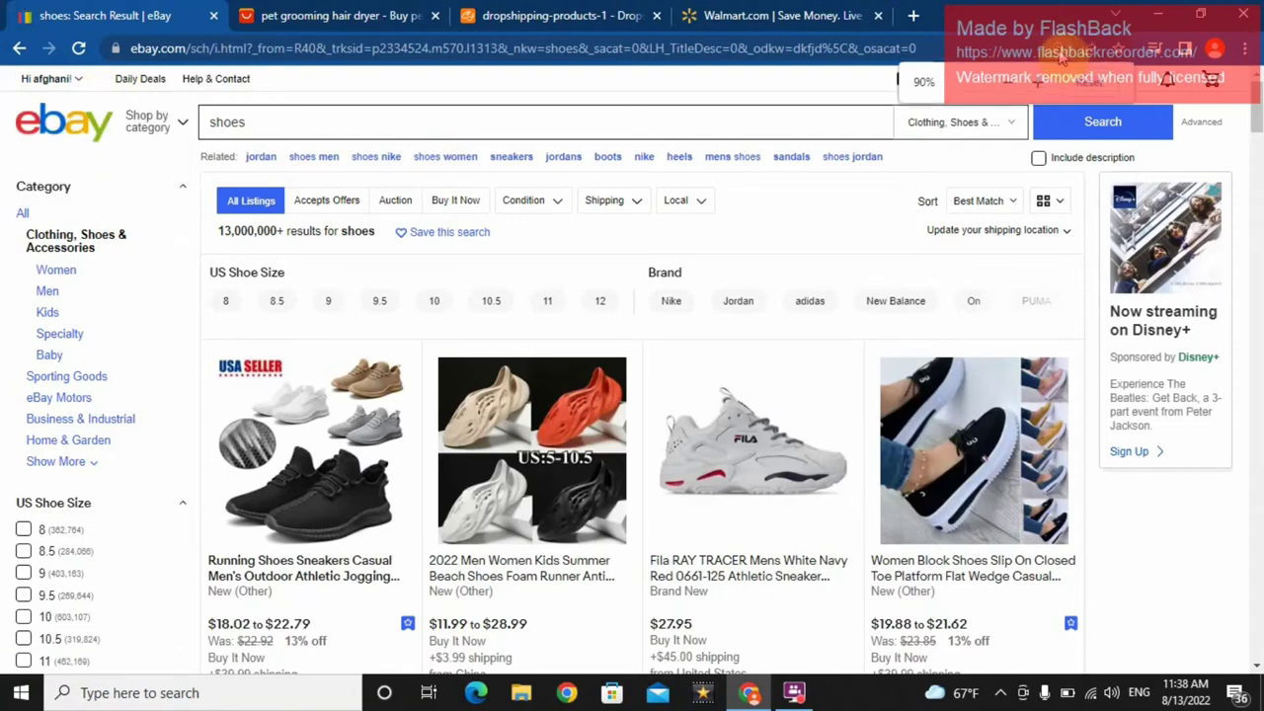
pyautogui.click(1048, 85)
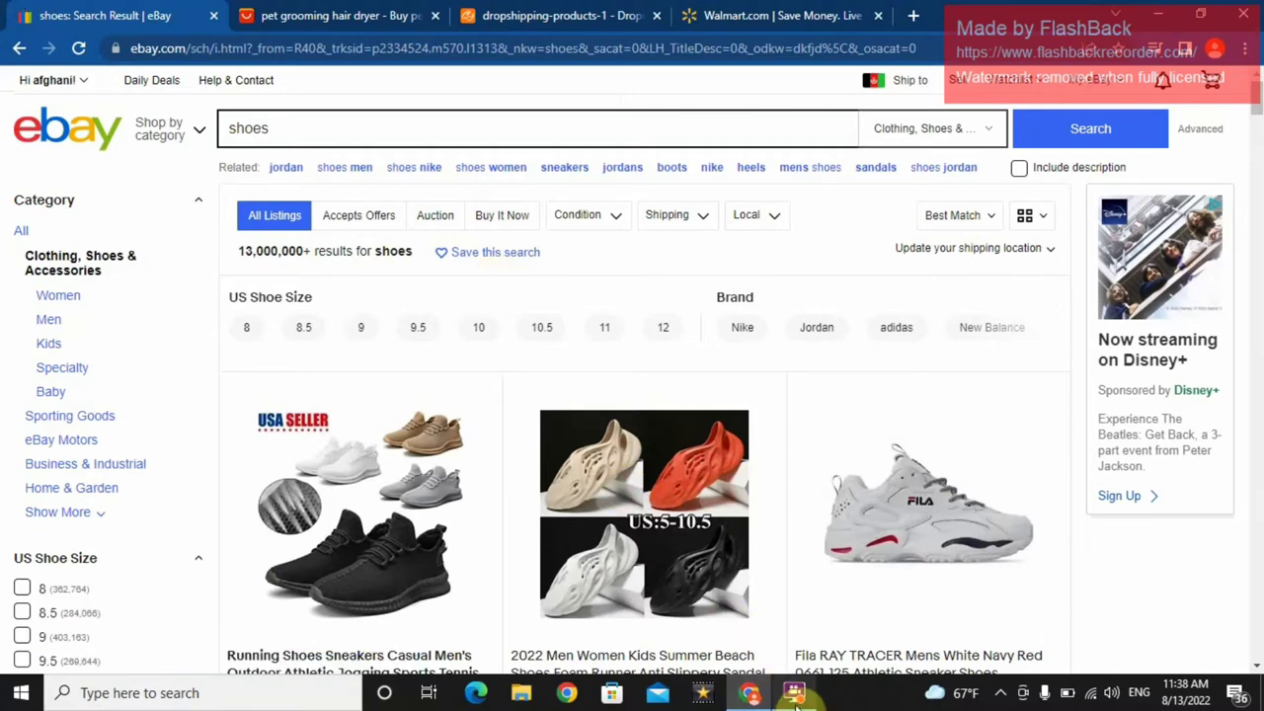
pyautogui.moveTo(797, 697)
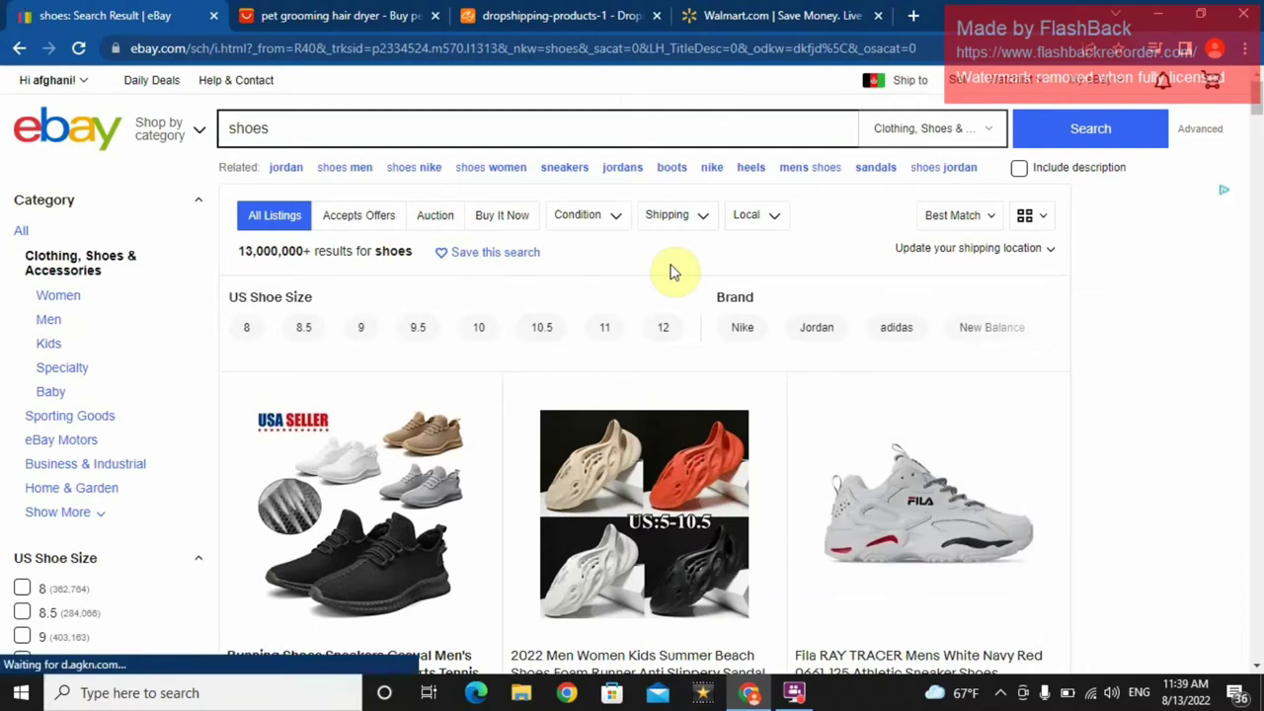
pyautogui.moveTo(672, 269); pyautogui.dragTo(125, 94)
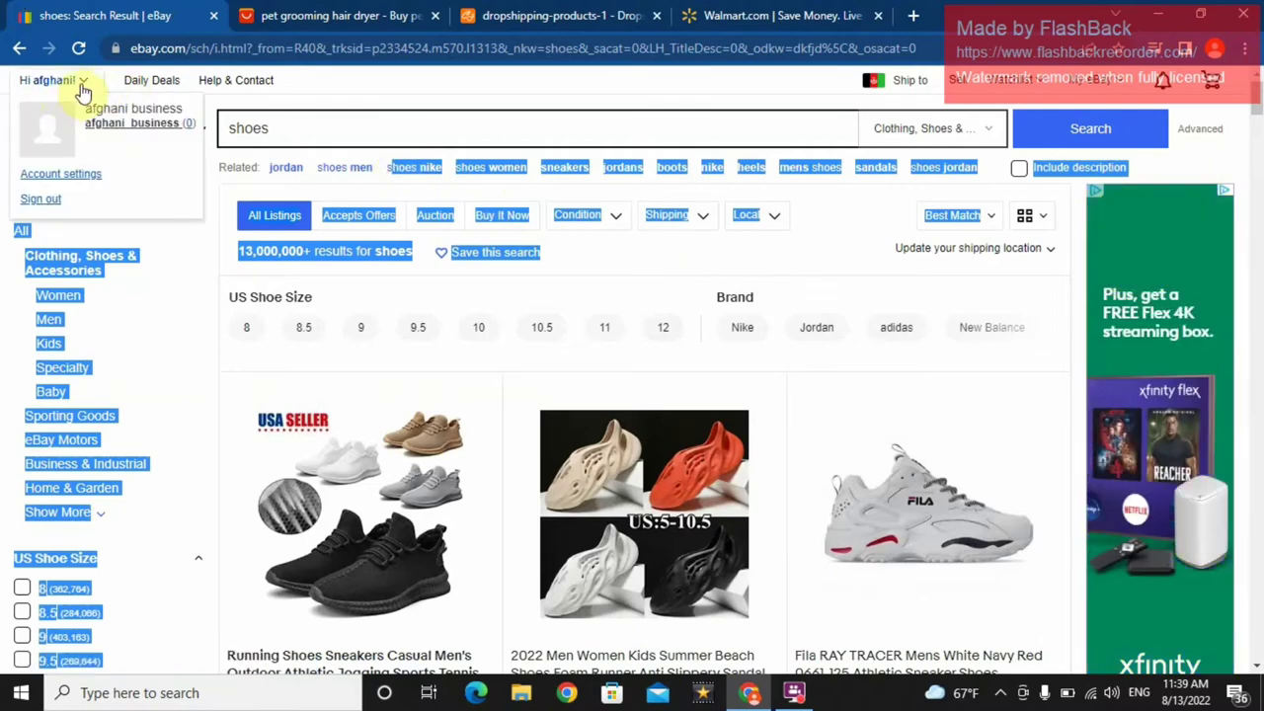
# - Open Personal information and review account type Individual with unverified email and phone
pyautogui.click(70, 175)
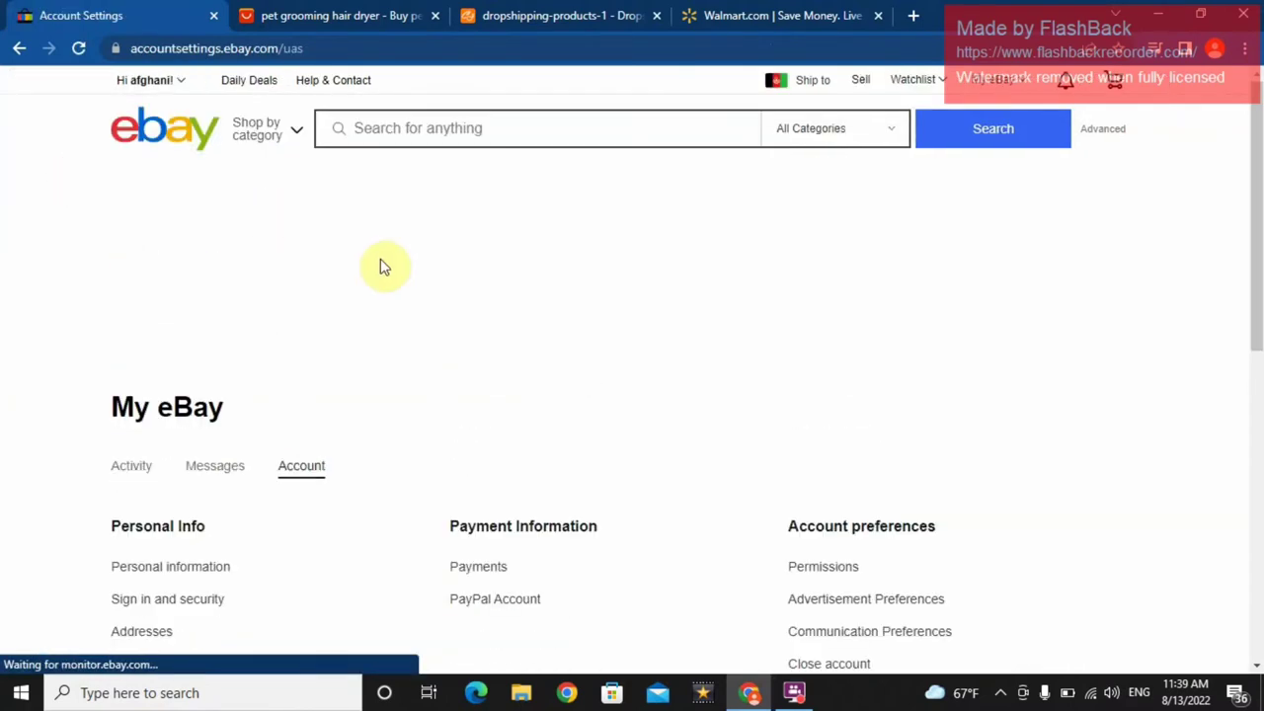
pyautogui.moveTo(1256, 198); pyautogui.dragTo(1255, 344)
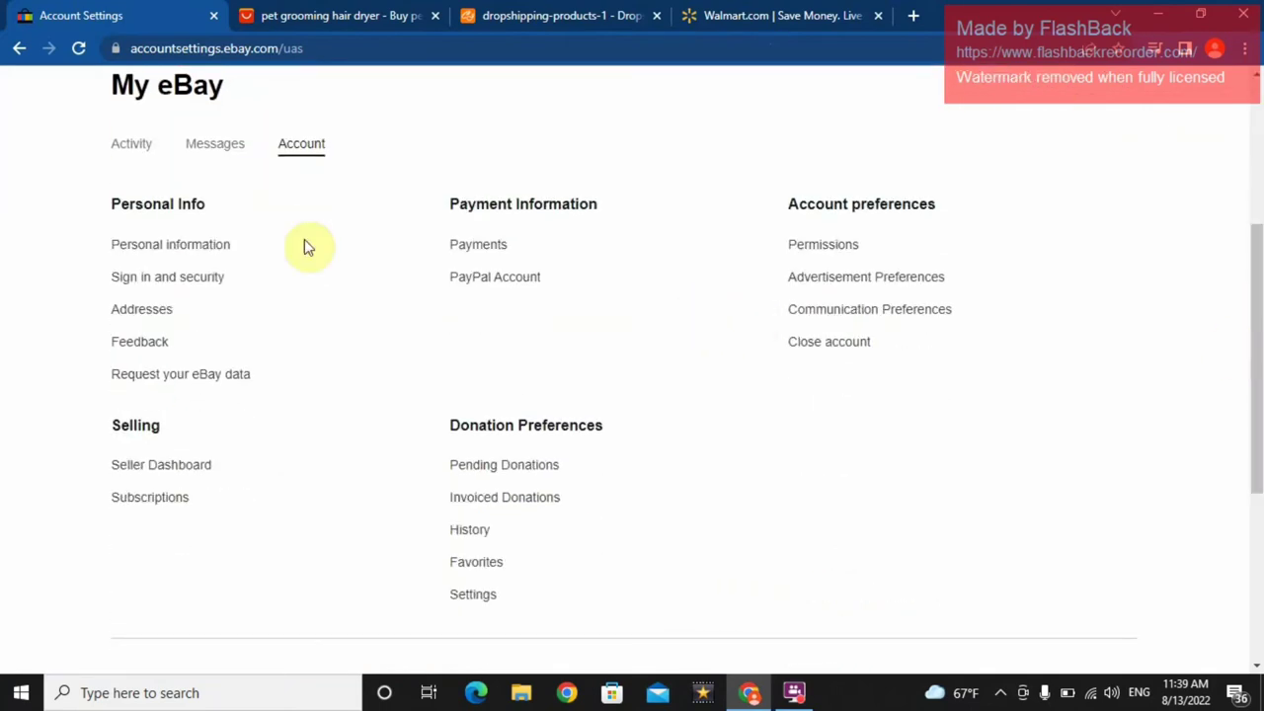
pyautogui.click(183, 249)
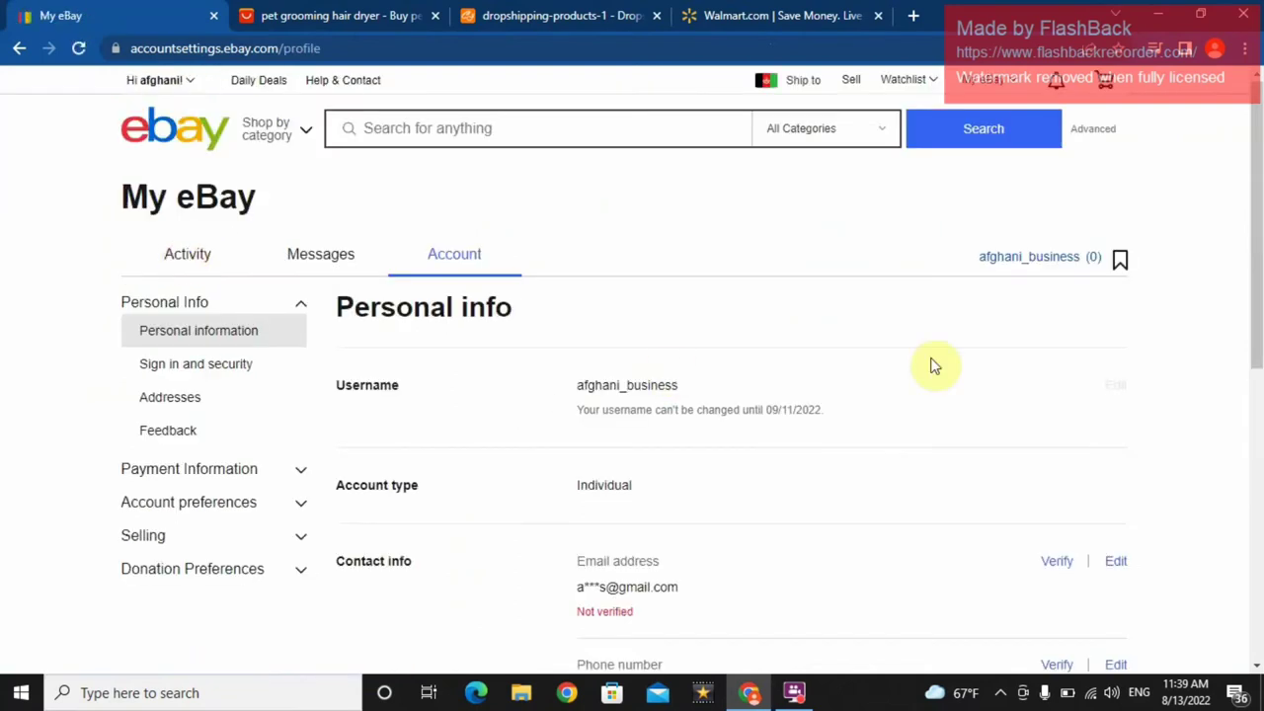
pyautogui.moveTo(1250, 198); pyautogui.dragTo(1254, 259)
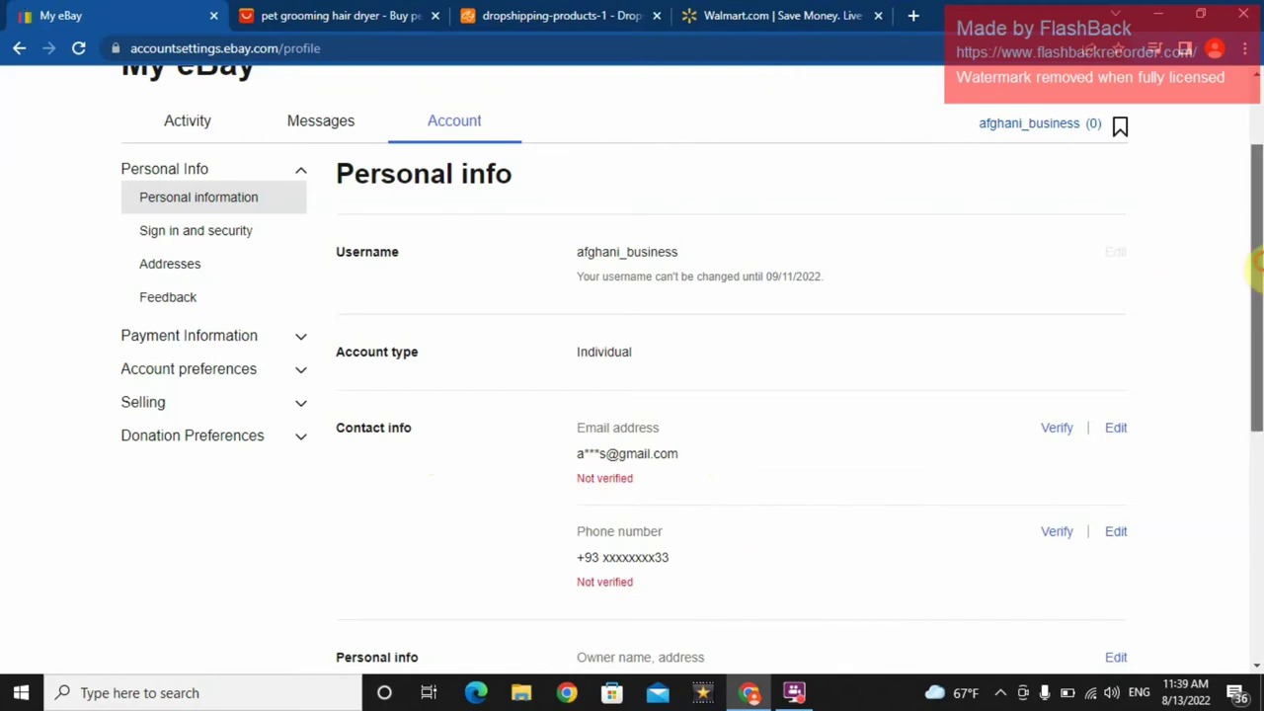
pyautogui.moveTo(1257, 266); pyautogui.dragTo(1257, 177)
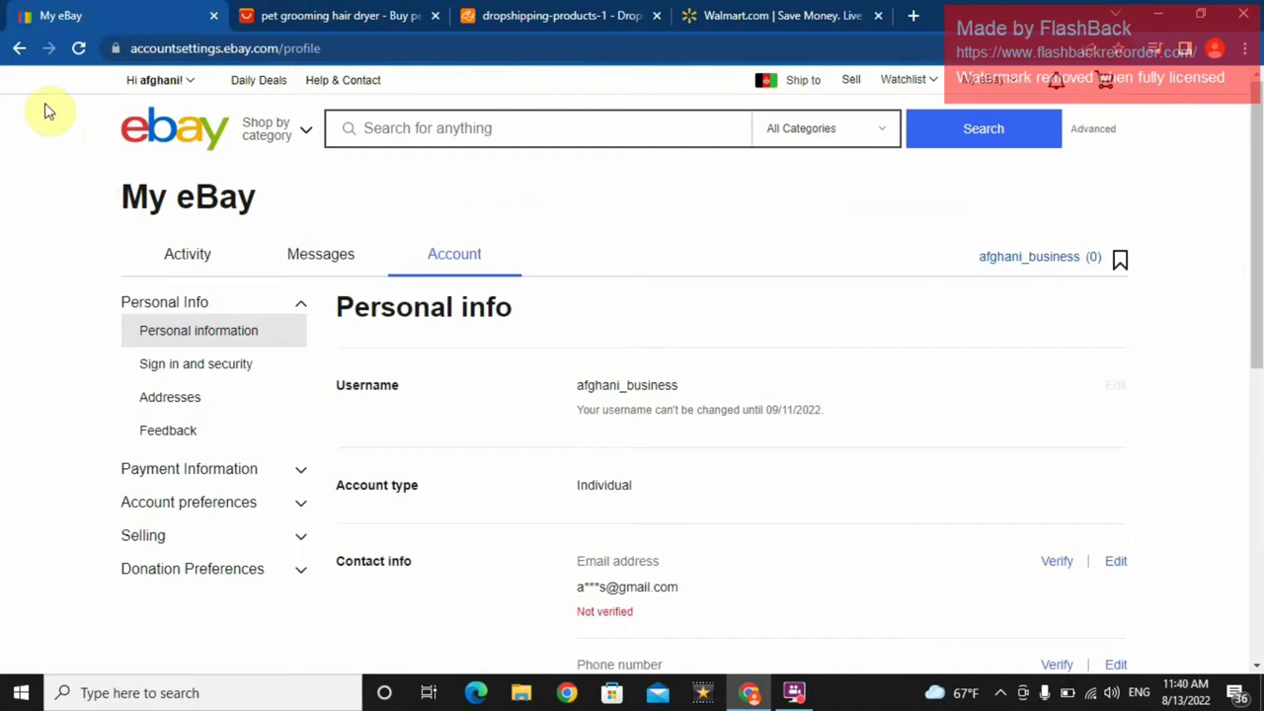
# - View Sign in and security, then go back twice to the Account settings overview
pyautogui.click(184, 364)
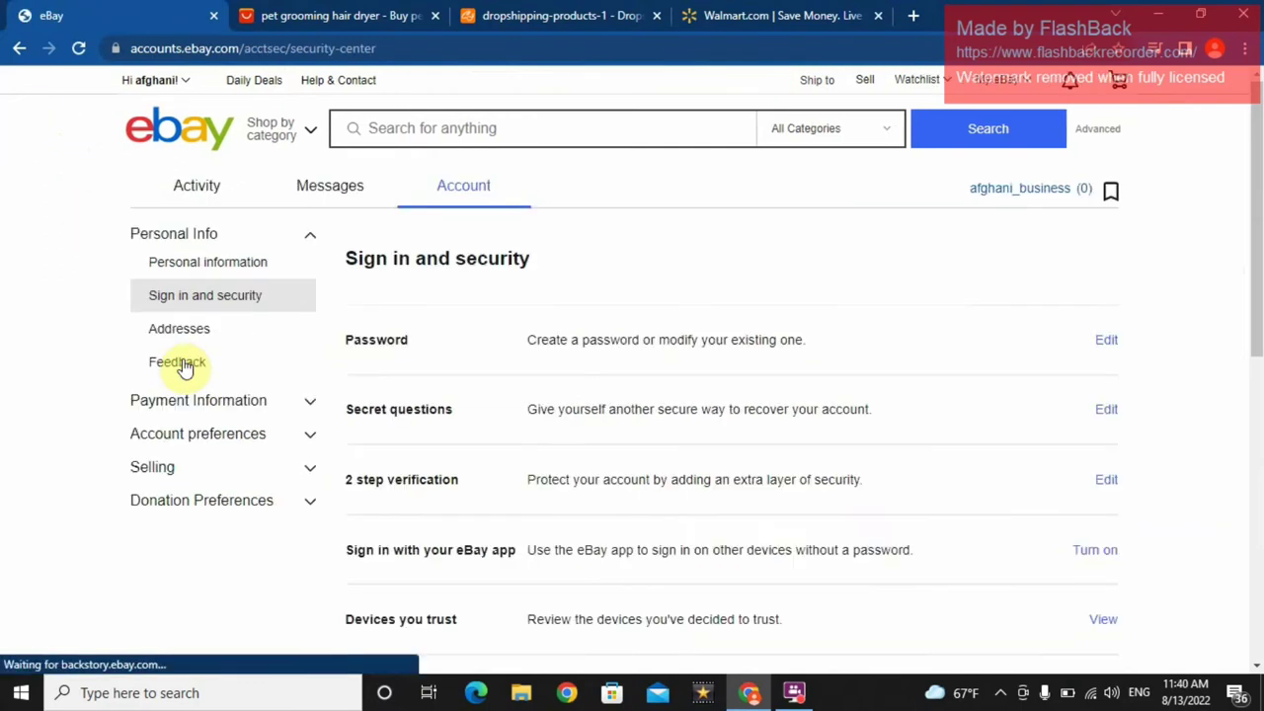
pyautogui.click(19, 48)
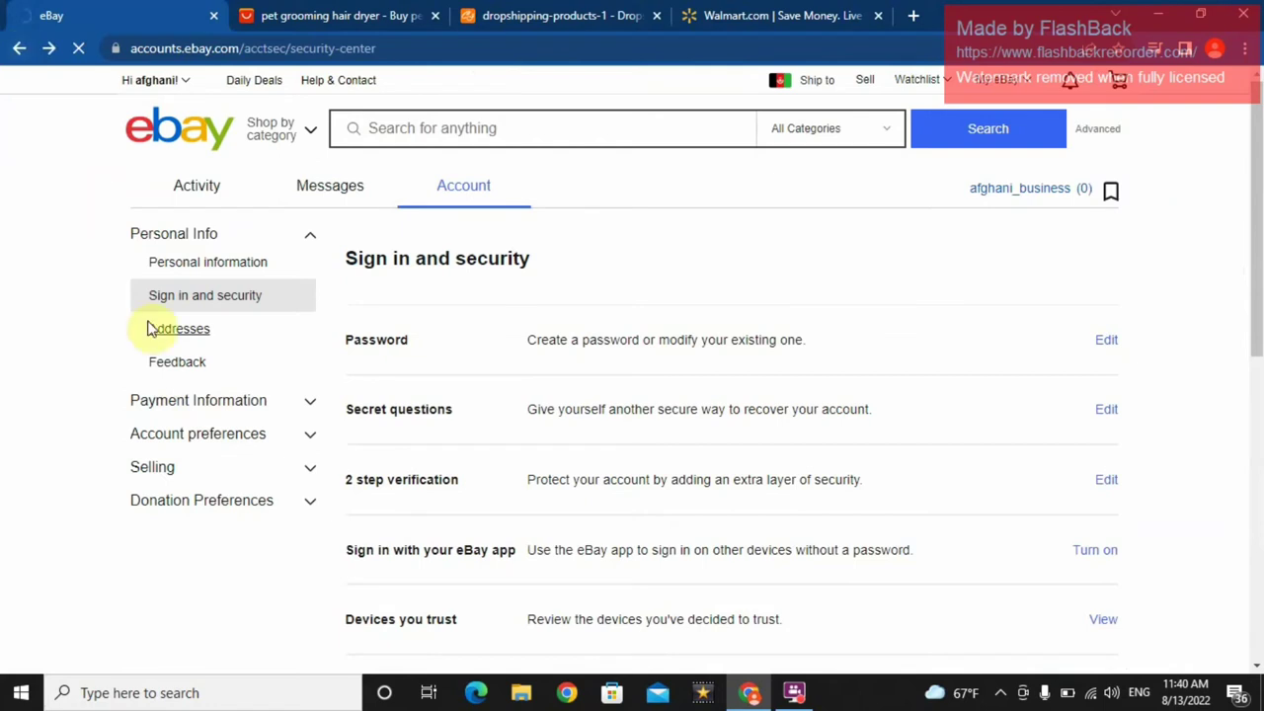
pyautogui.click(19, 49)
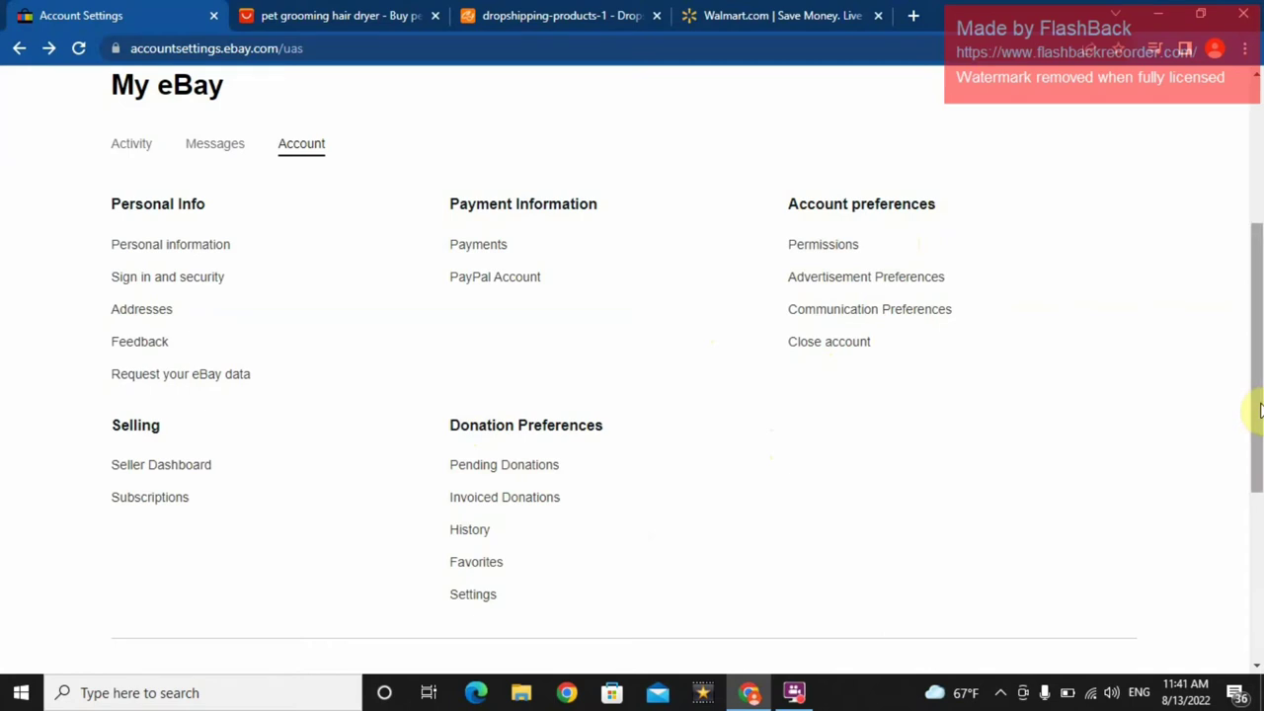
pyautogui.moveTo(1259, 409); pyautogui.dragTo(1252, 262)
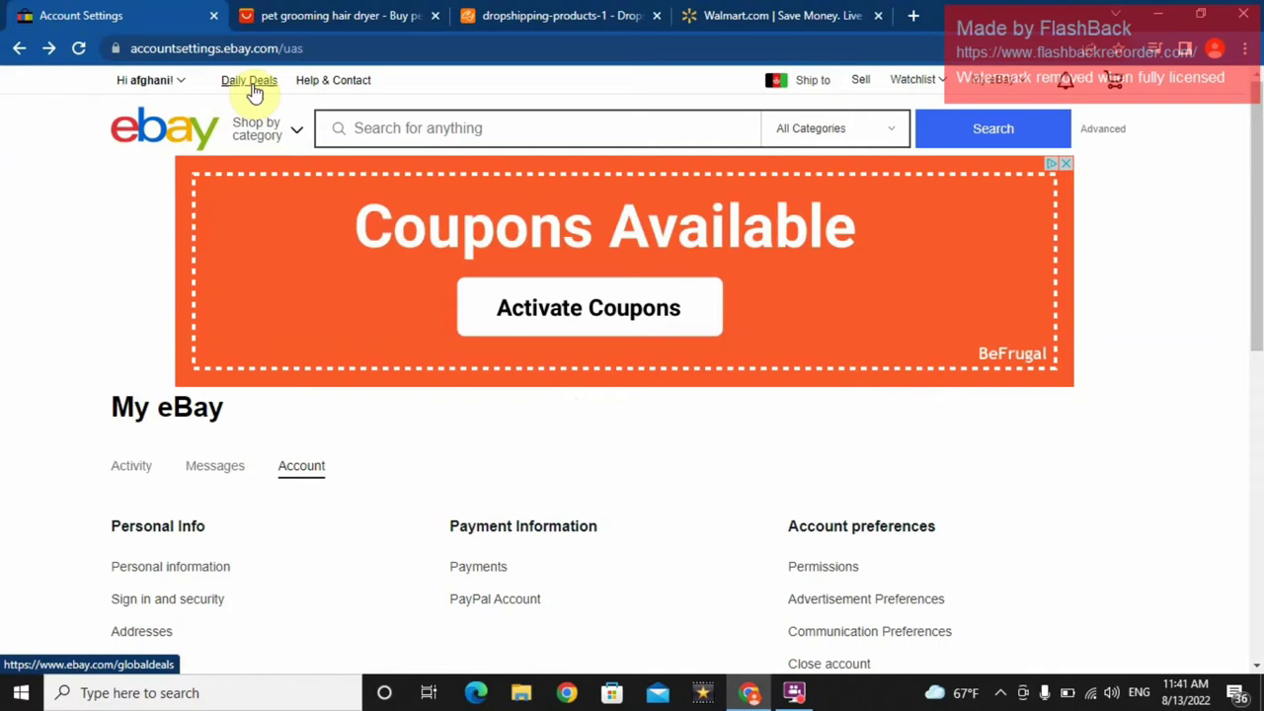
# - Open Daily Deals and look over its Tech, Fashion, Home and More category tabs
pyautogui.click(253, 87)
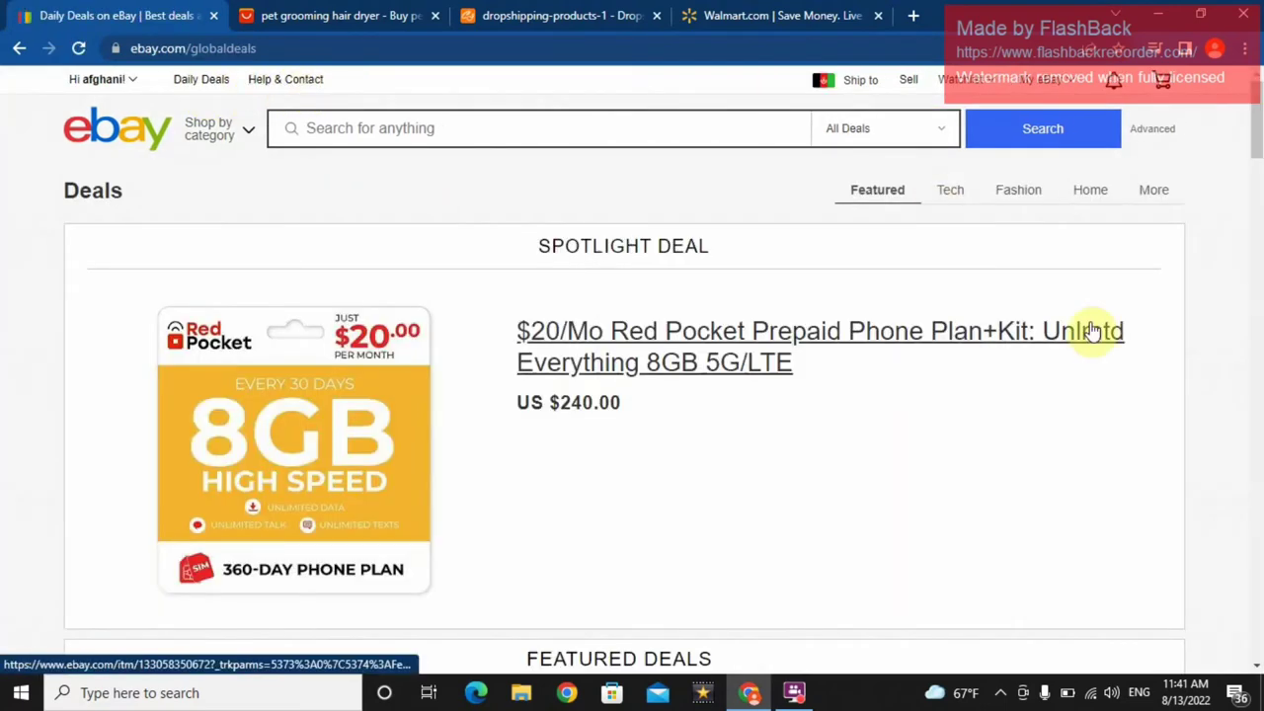
pyautogui.moveTo(1256, 94); pyautogui.dragTo(1256, 60)
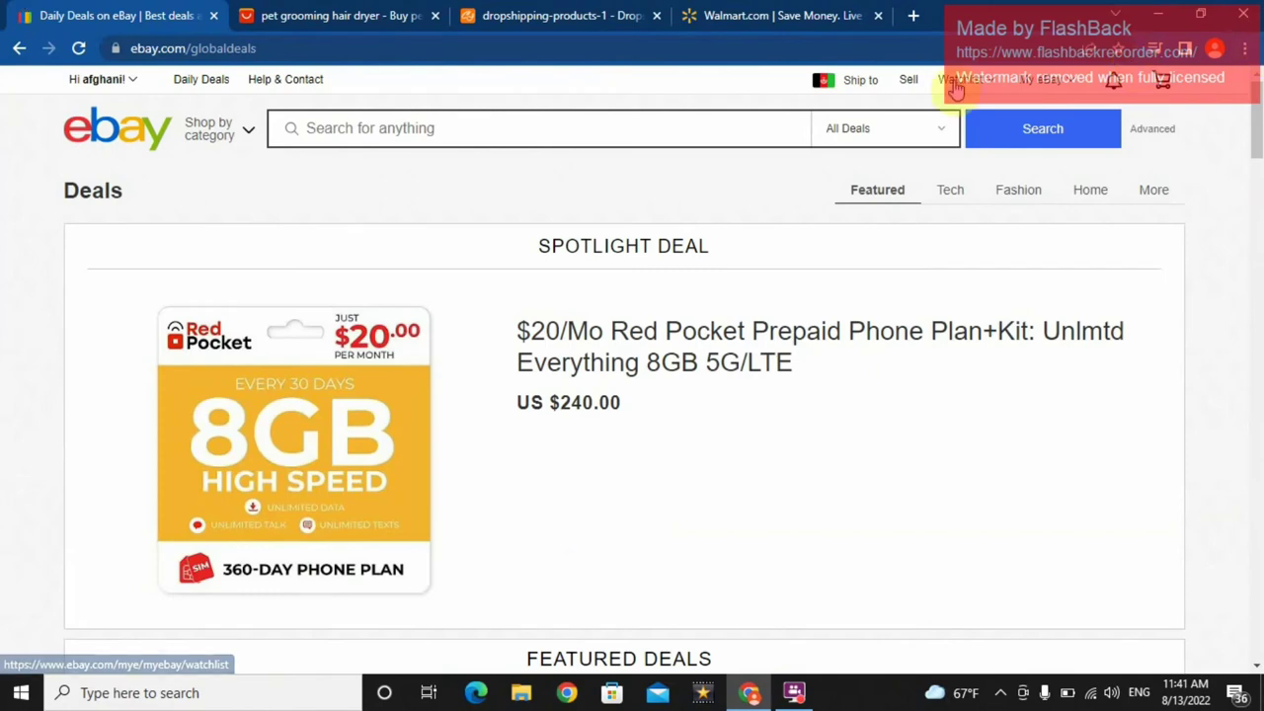
pyautogui.moveTo(963, 202)
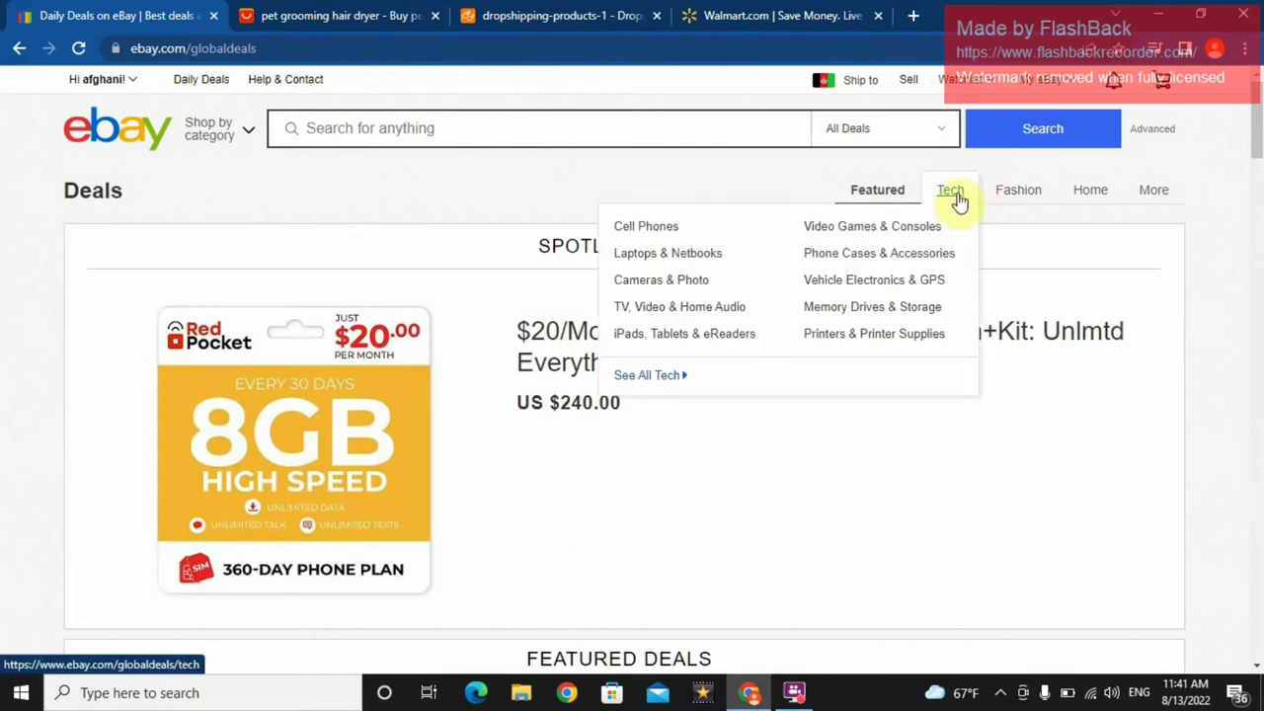
pyautogui.moveTo(1001, 198)
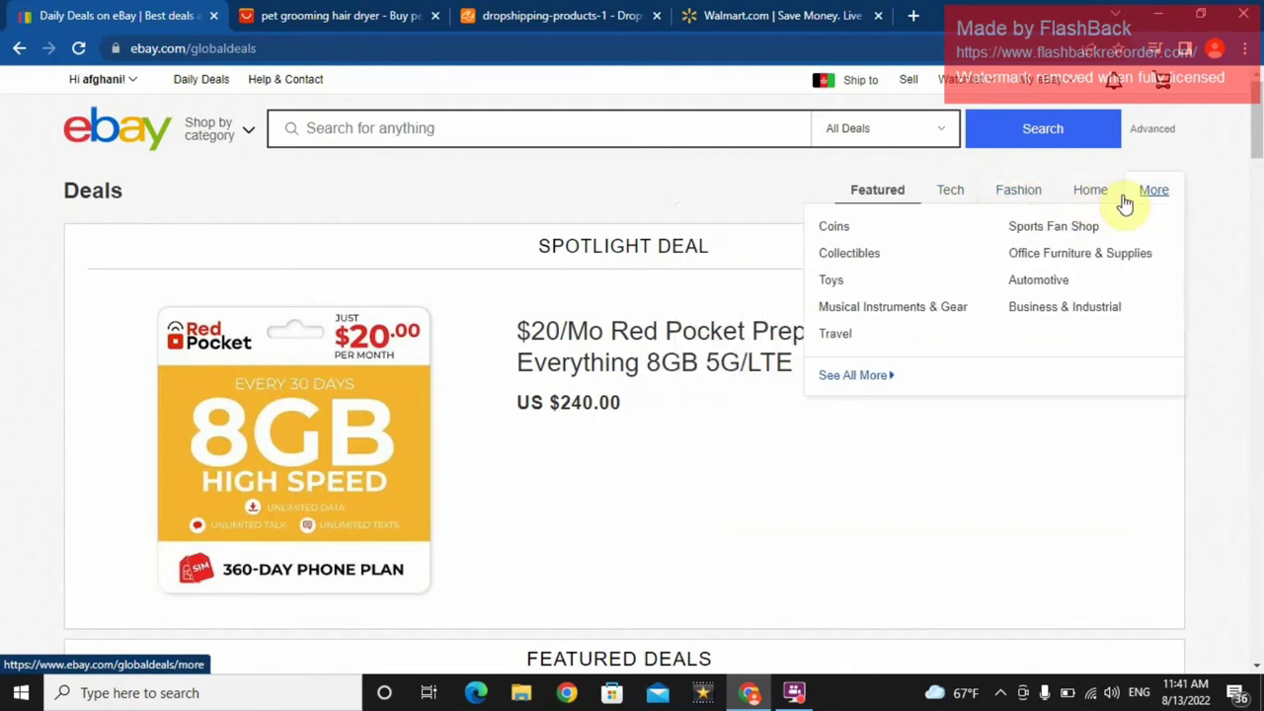
# - Open eBay's Help & Contact page and scroll its popular articles down to Need more help
pyautogui.moveTo(1090, 192)
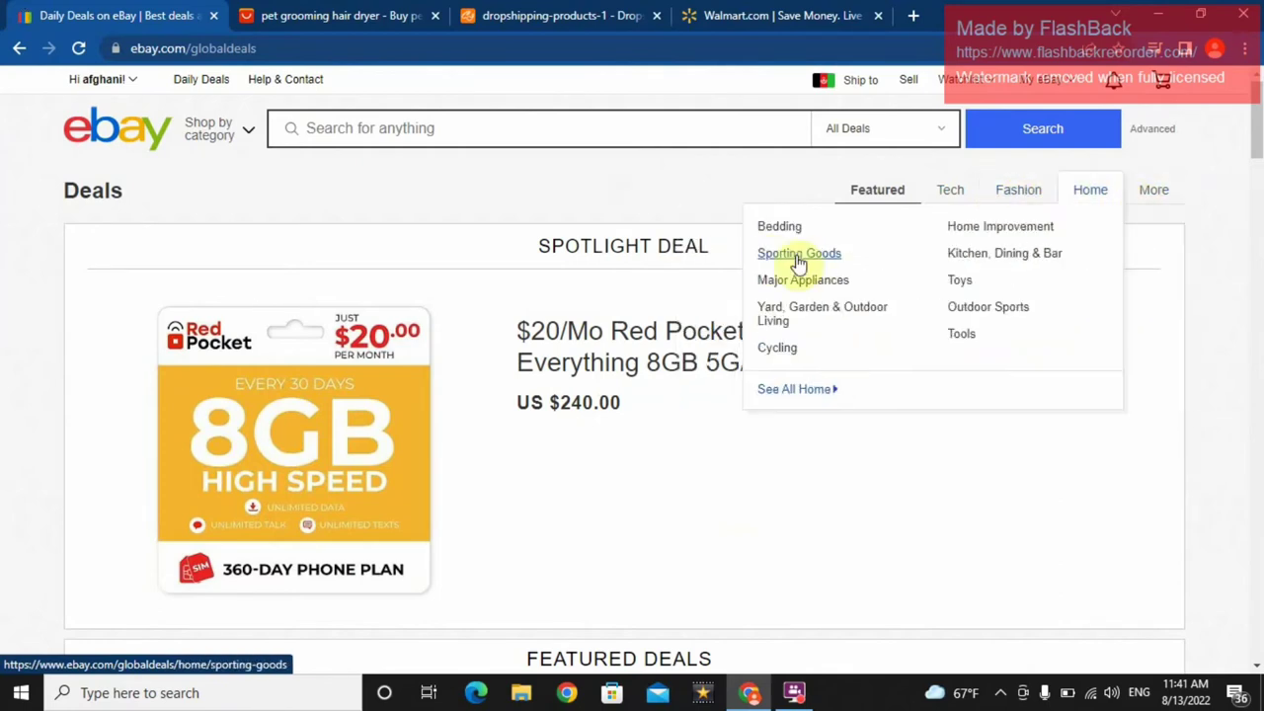
pyautogui.click(291, 80)
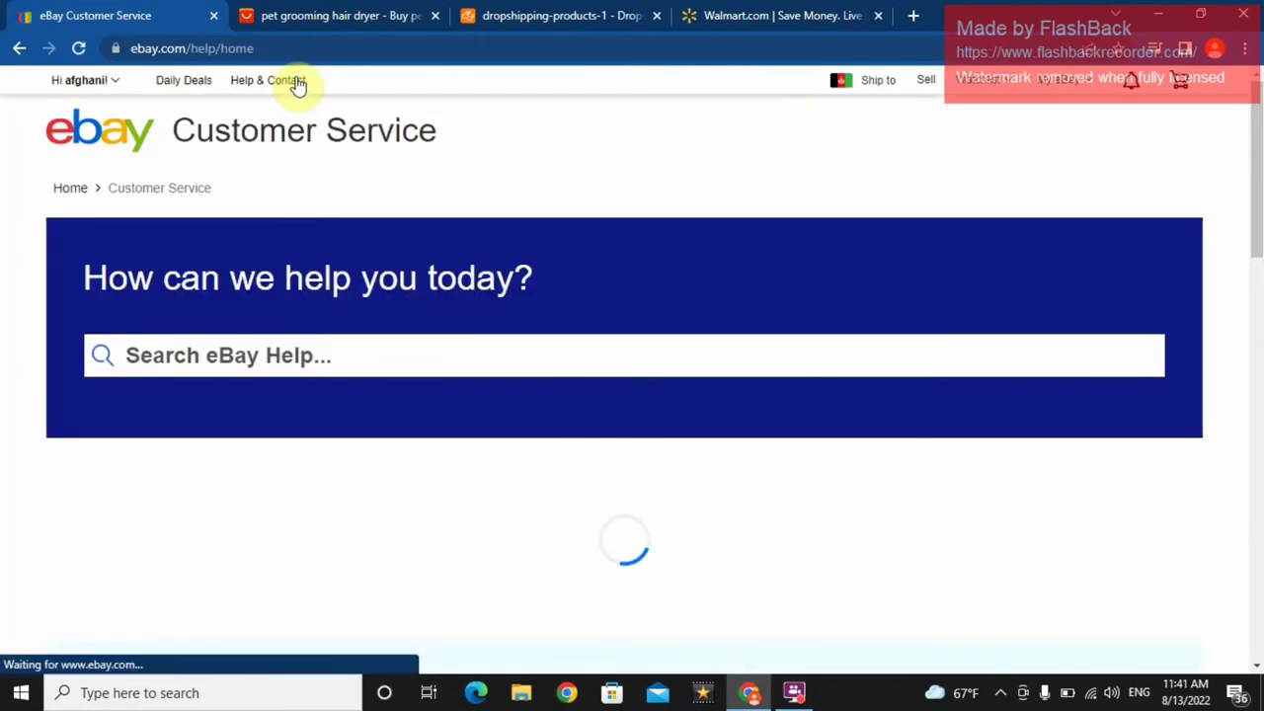
pyautogui.moveTo(1254, 183); pyautogui.dragTo(1256, 203)
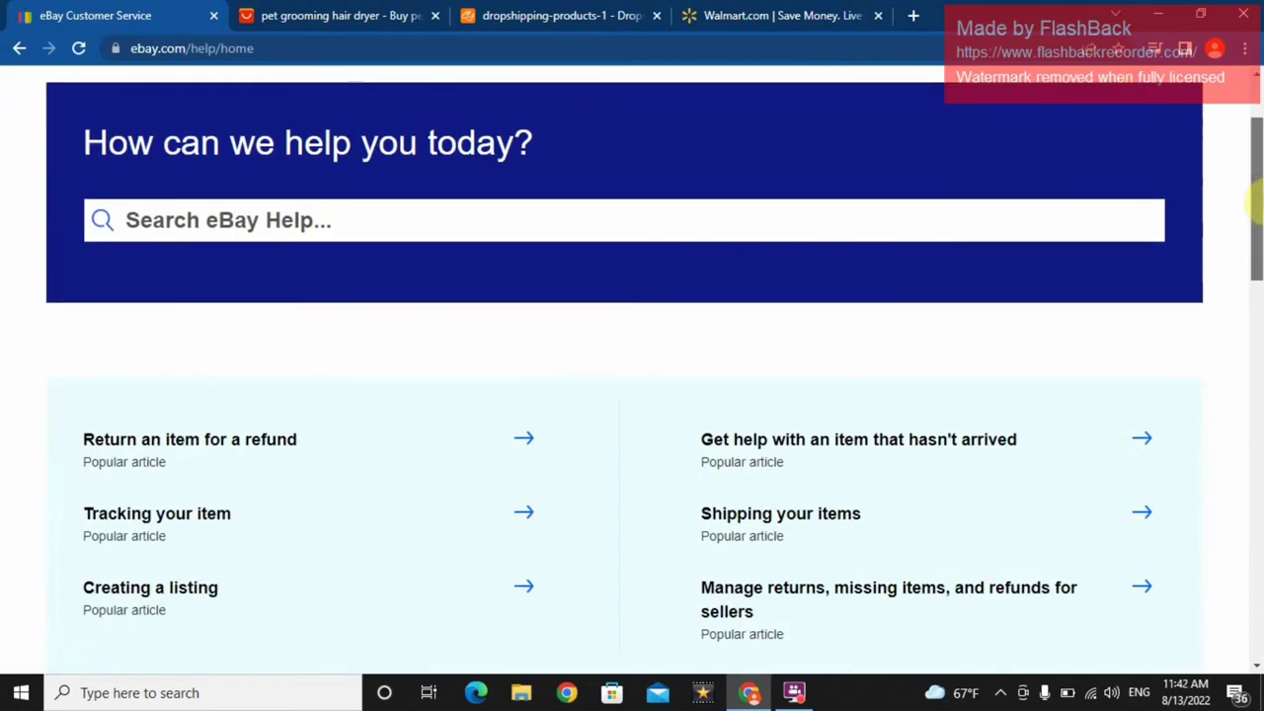
pyautogui.moveTo(1254, 202); pyautogui.dragTo(1254, 254)
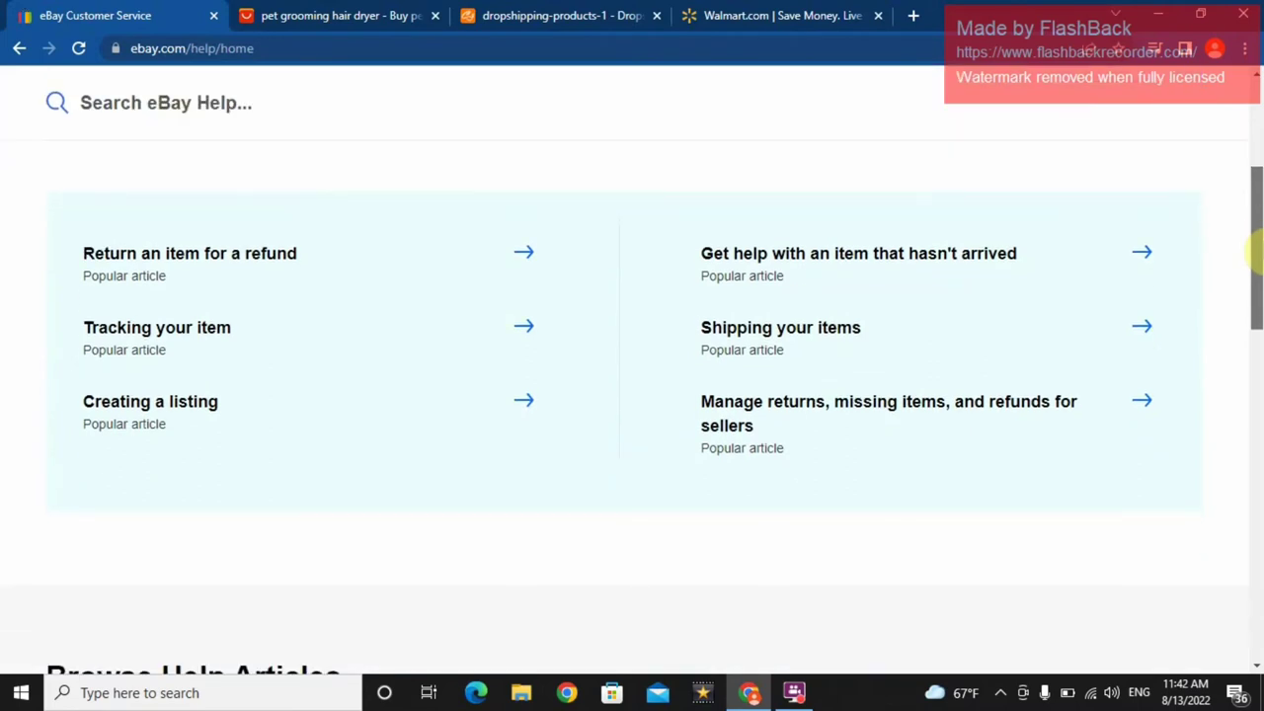
pyautogui.moveTo(1254, 252); pyautogui.dragTo(1257, 262)
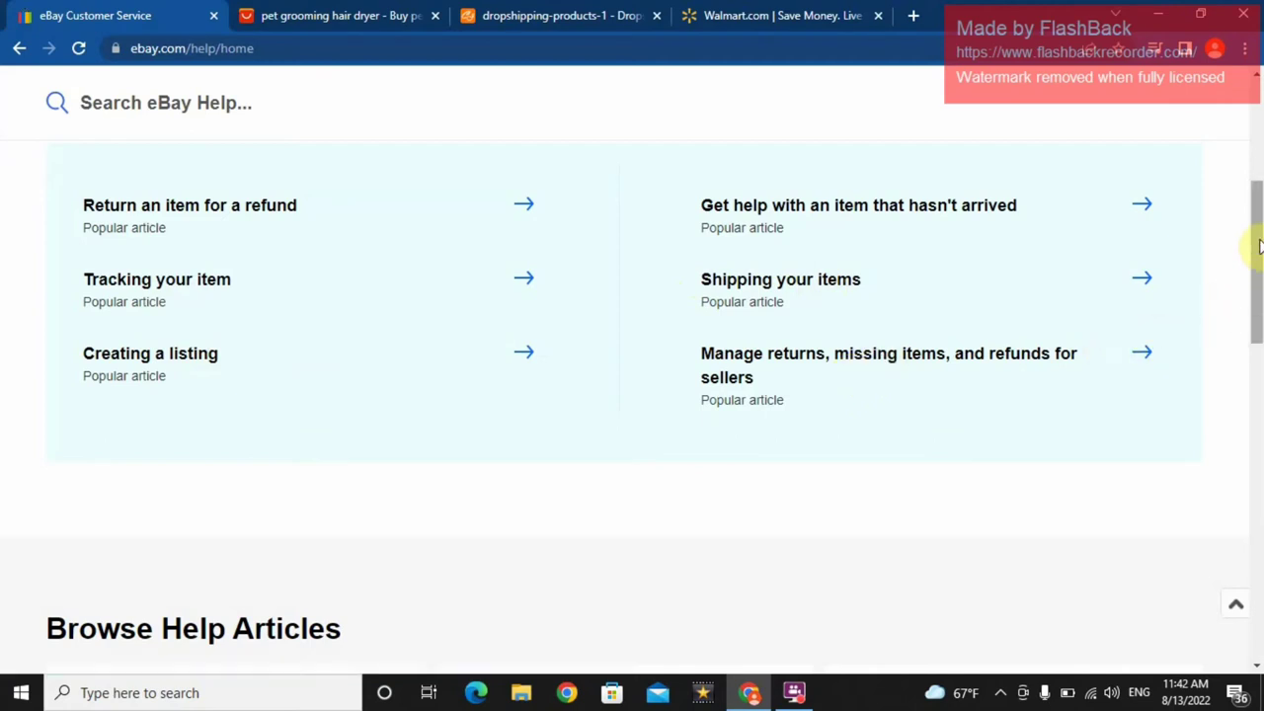
pyautogui.moveTo(1255, 248); pyautogui.dragTo(1254, 484)
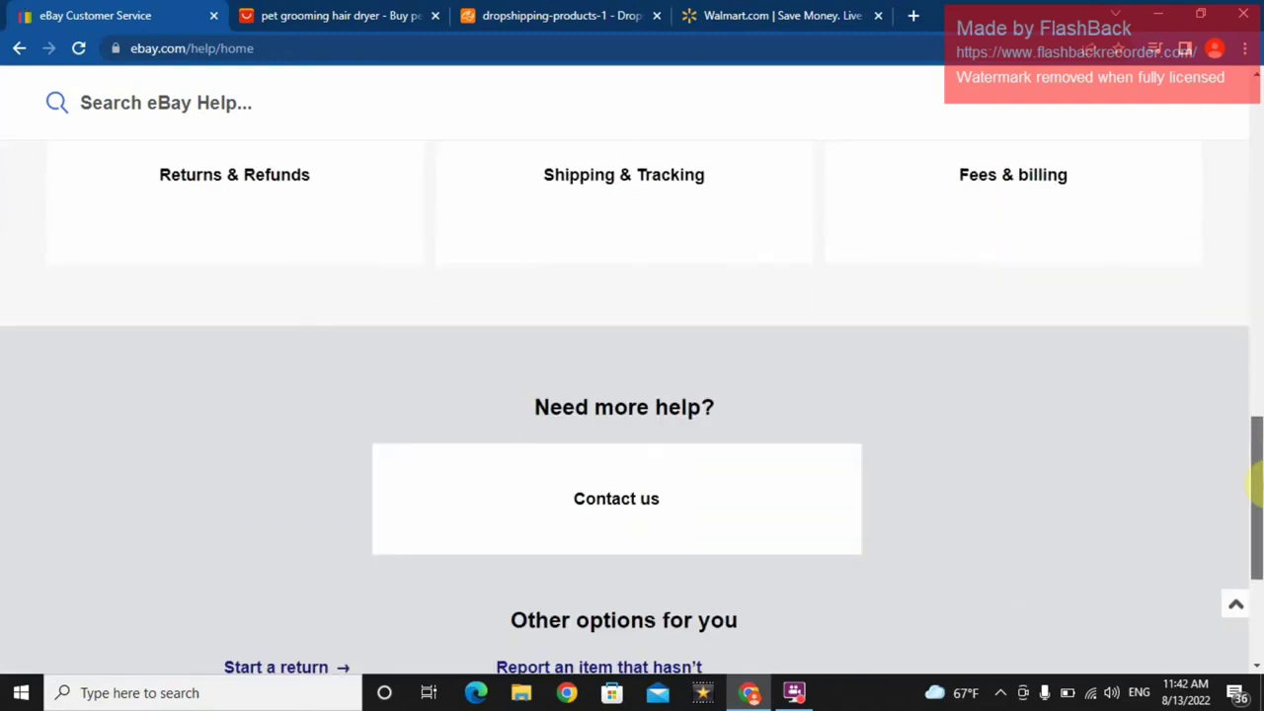
# - Open the contact us topic choices and scroll through them
pyautogui.click(692, 510)
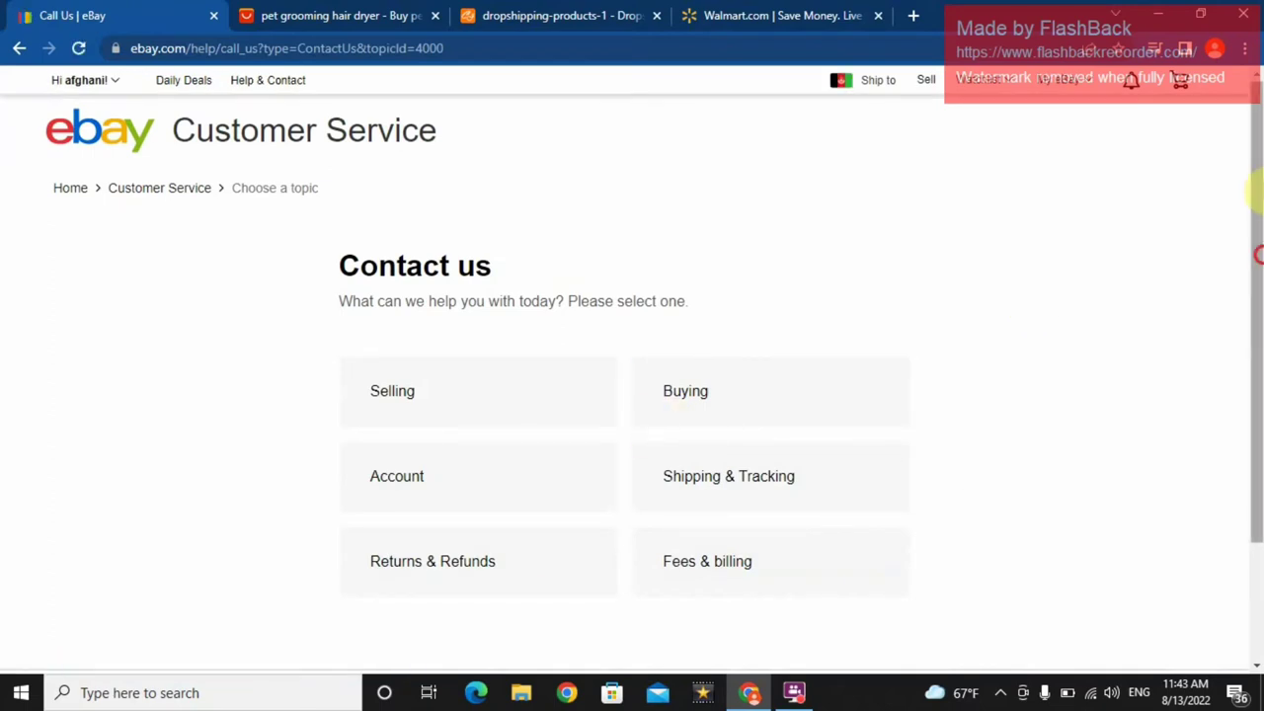
pyautogui.moveTo(1254, 191); pyautogui.dragTo(1251, 331)
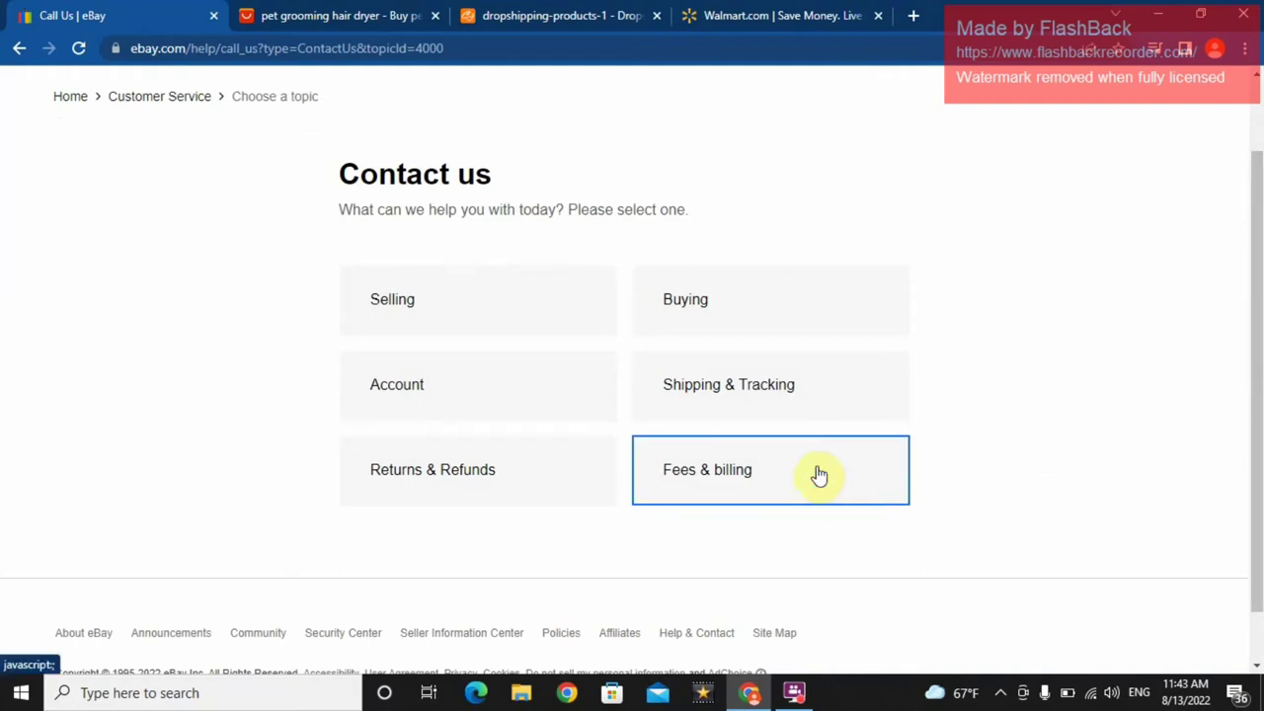
pyautogui.click(1256, 366)
pyautogui.moveTo(1255, 366); pyautogui.dragTo(1258, 293)
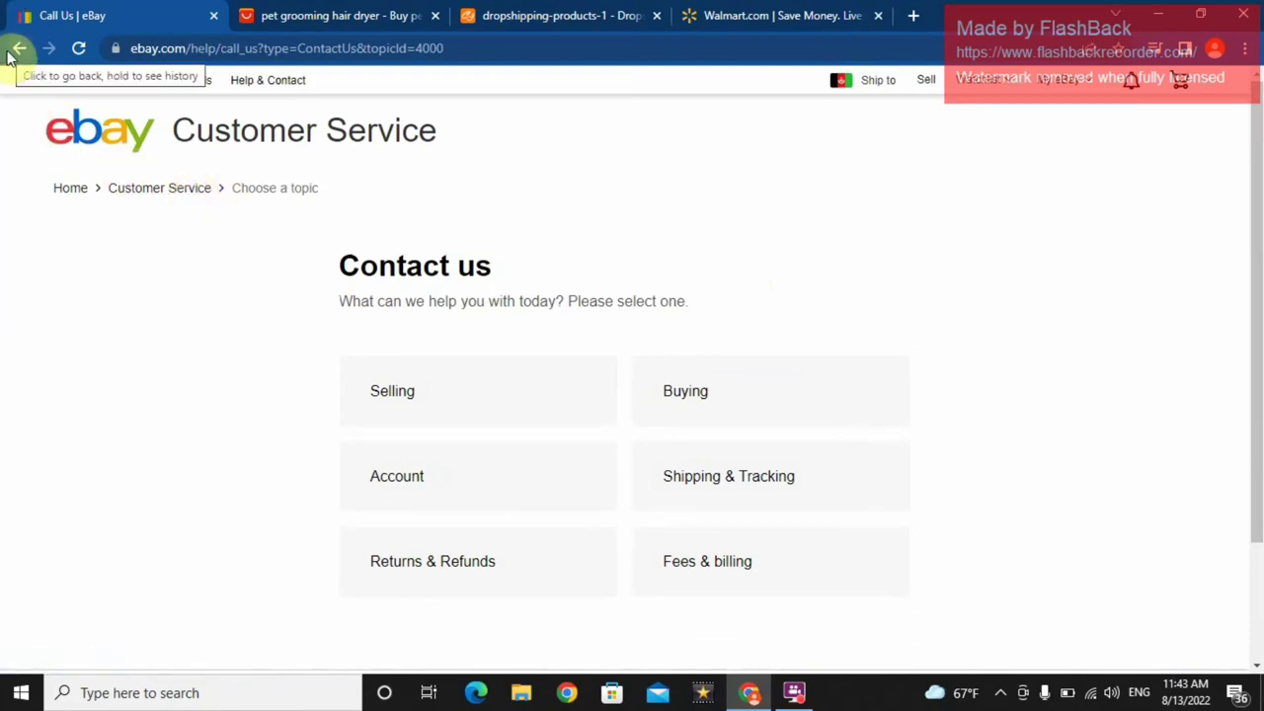
# - Go back to the Daily Deals page and bring up the My eBay dropdown
pyautogui.click(16, 50)
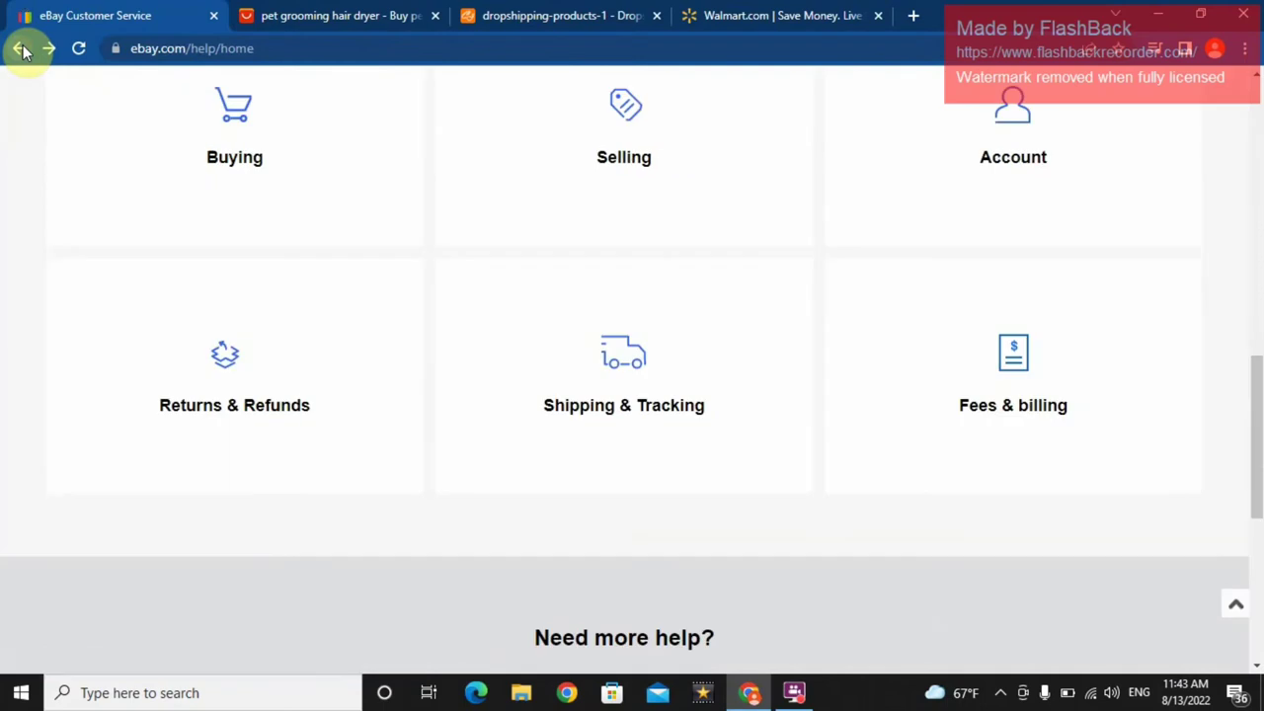
pyautogui.click(20, 49)
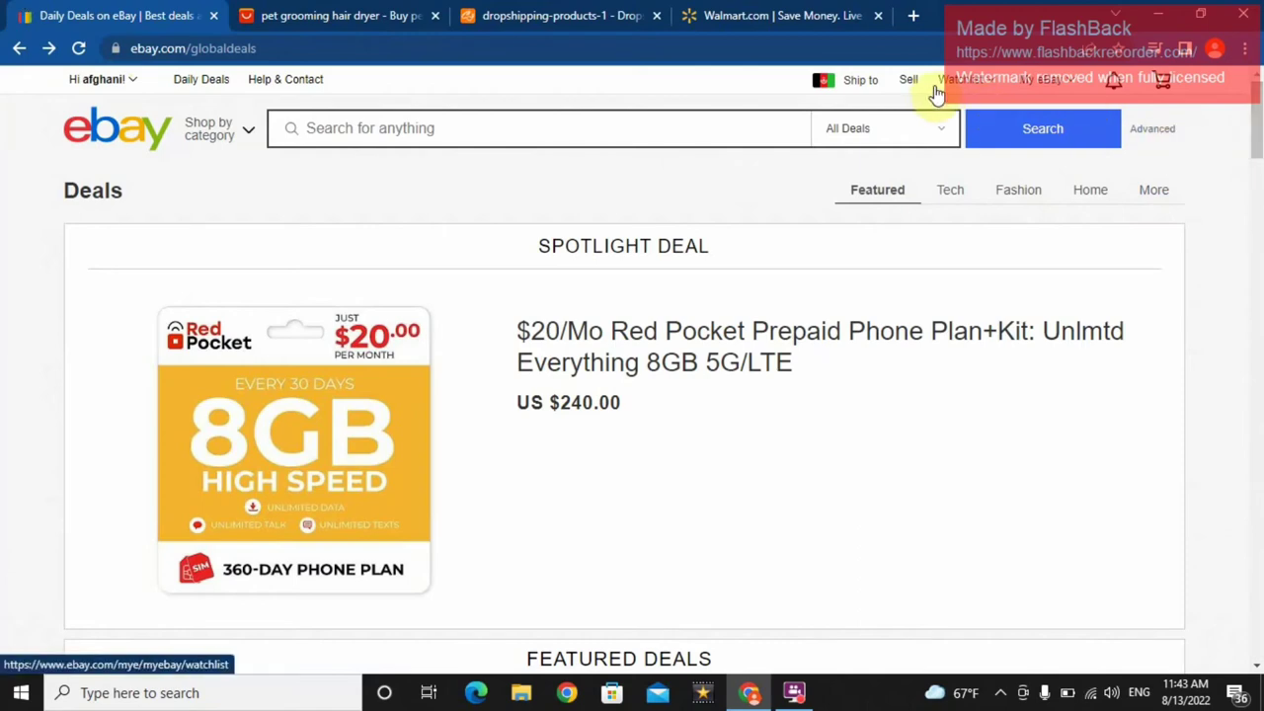
pyautogui.moveTo(1059, 87)
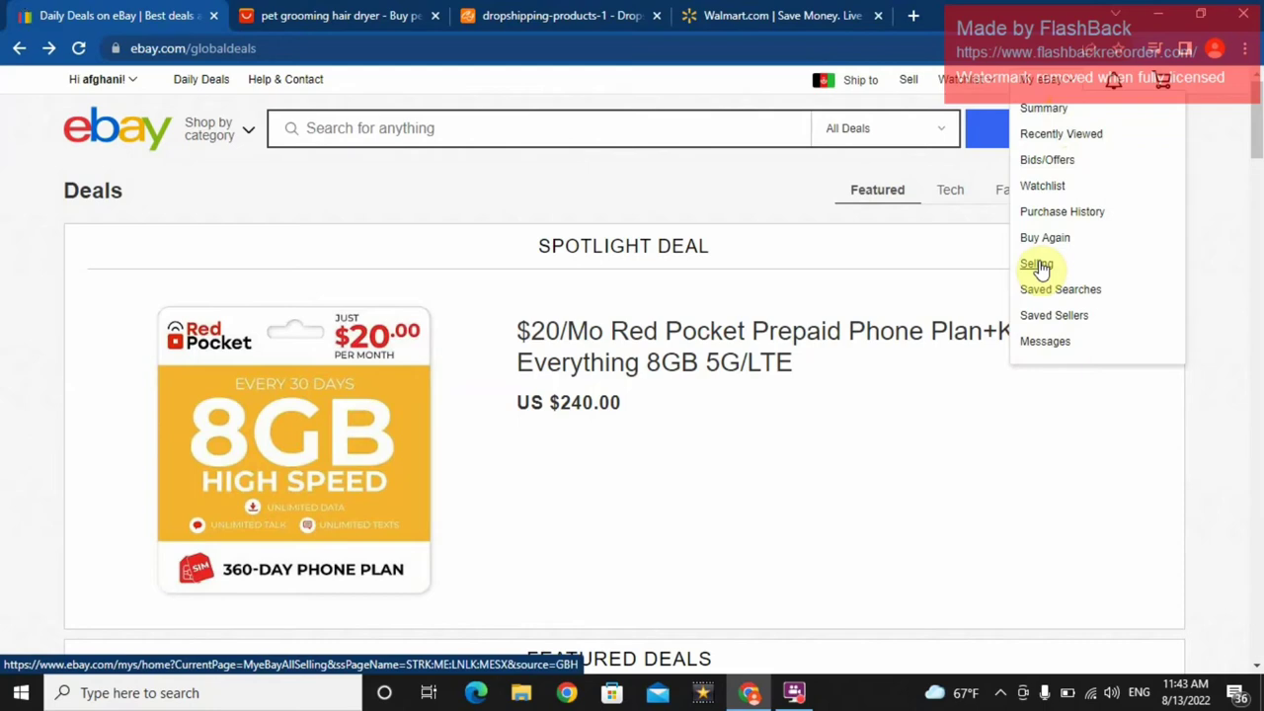
# - Open My eBay's Selling overview, dismiss the welcome message, and scroll back to the top
pyautogui.click(1038, 266)
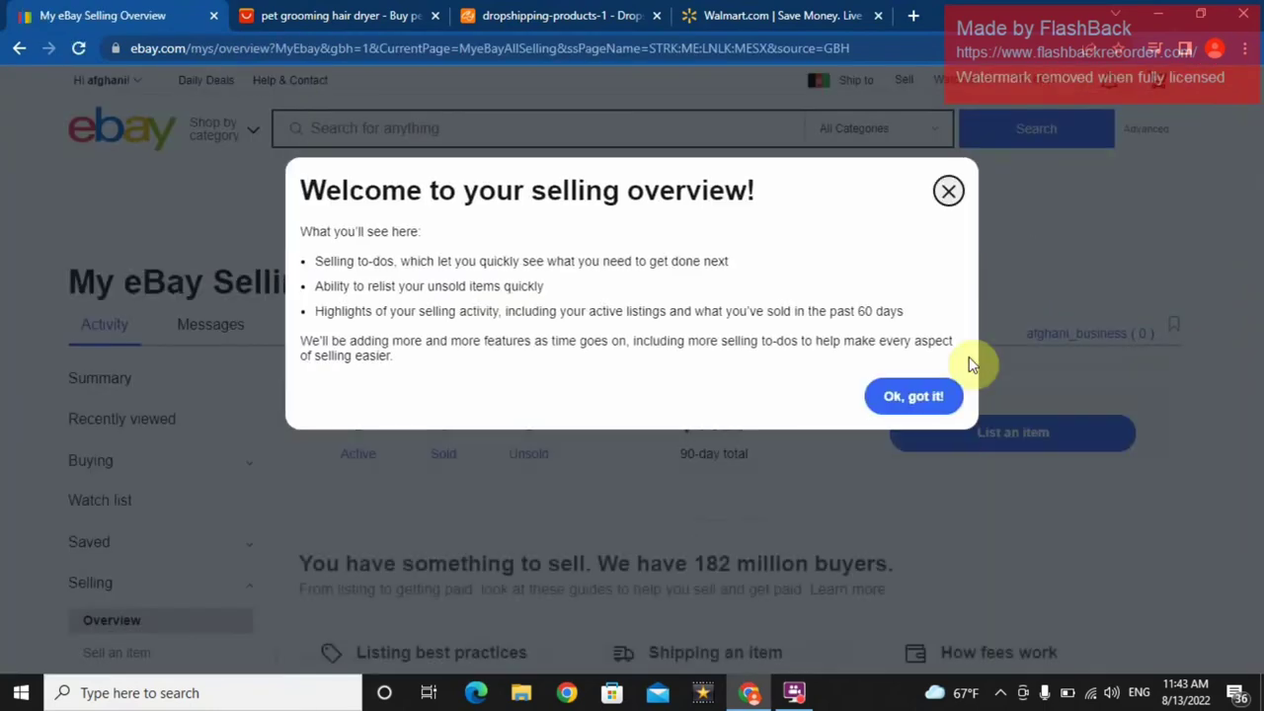
pyautogui.click(943, 192)
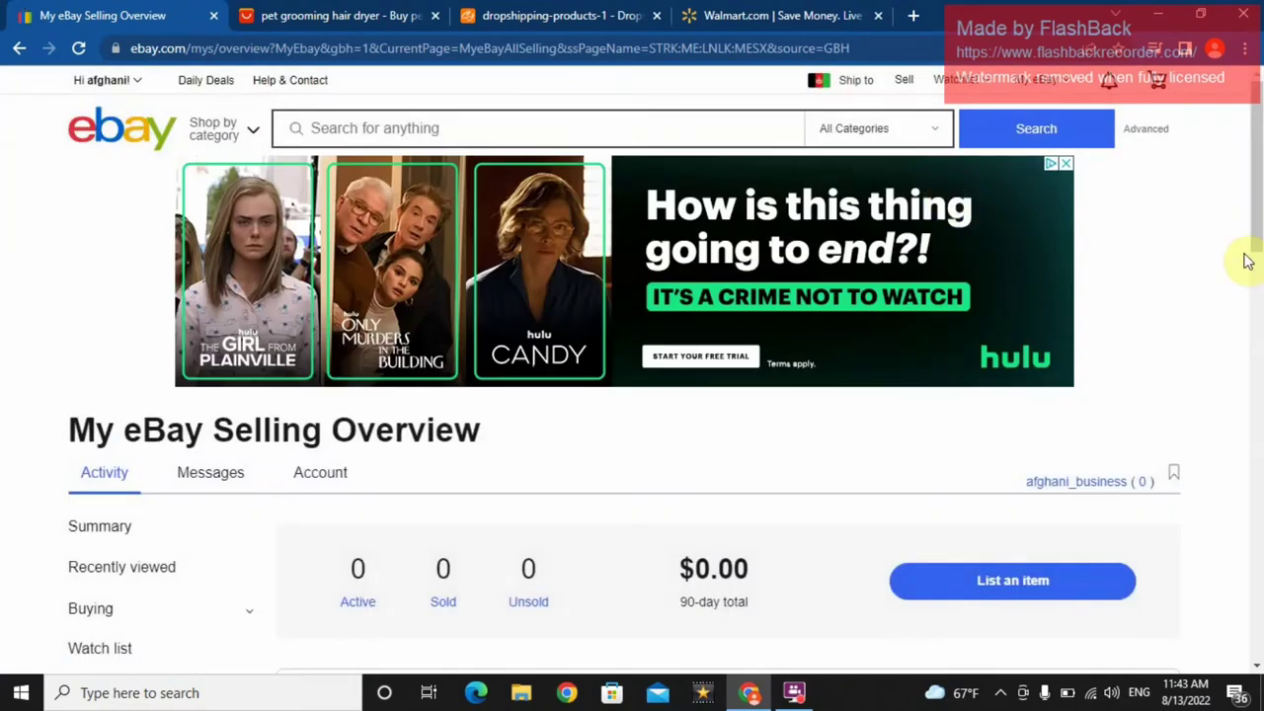
pyautogui.scroll(-4, 1246, 276)
pyautogui.scroll(-1, 1252, 301)
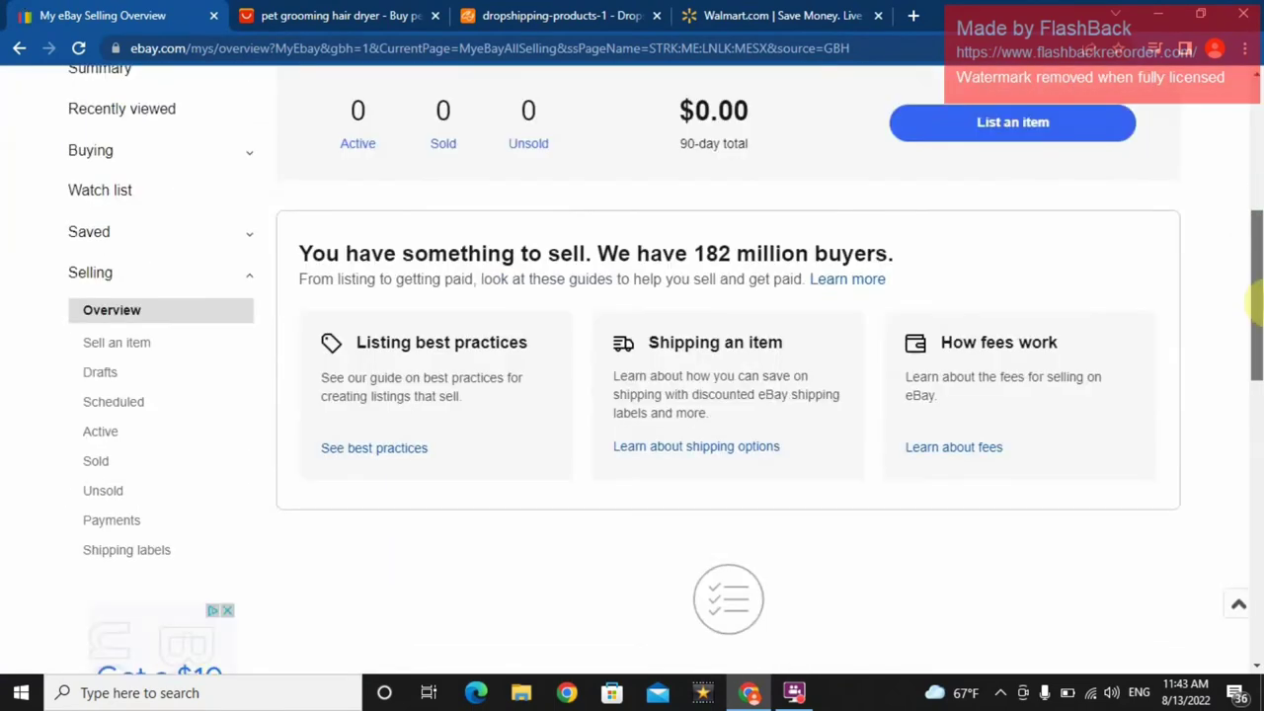
pyautogui.scroll(1, 1252, 301)
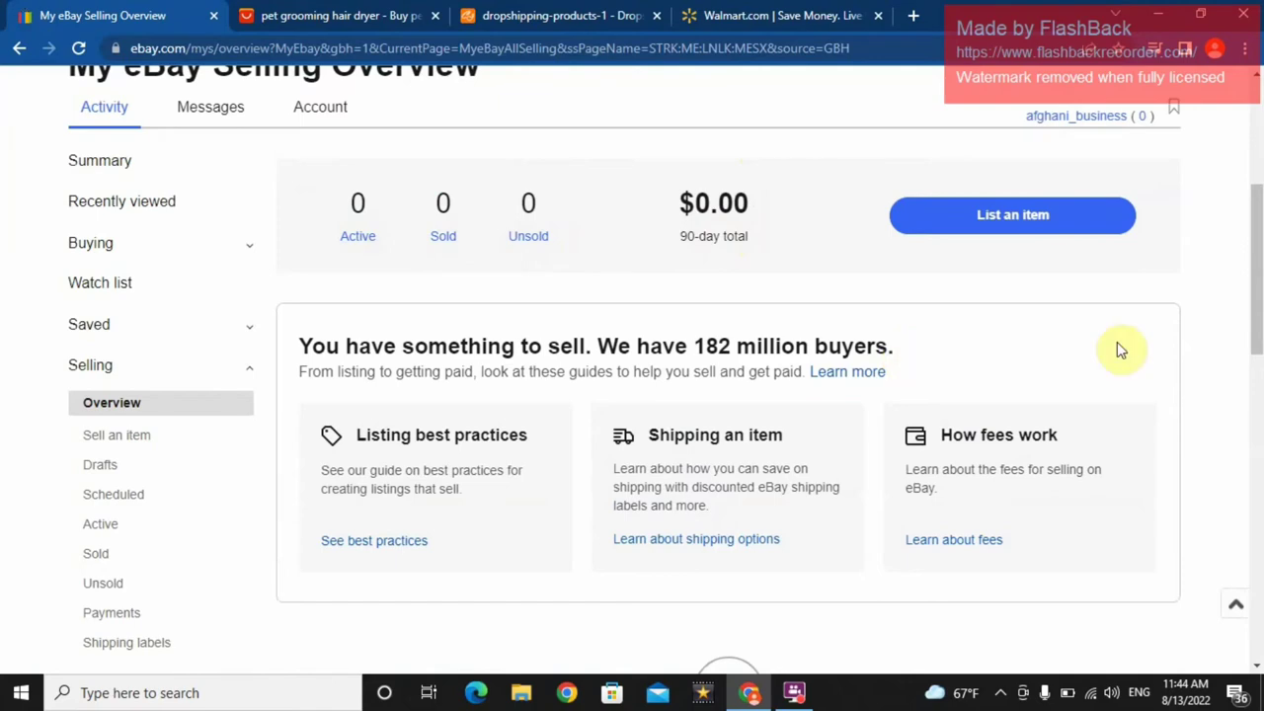
pyautogui.moveTo(1256, 303); pyautogui.dragTo(1259, 195)
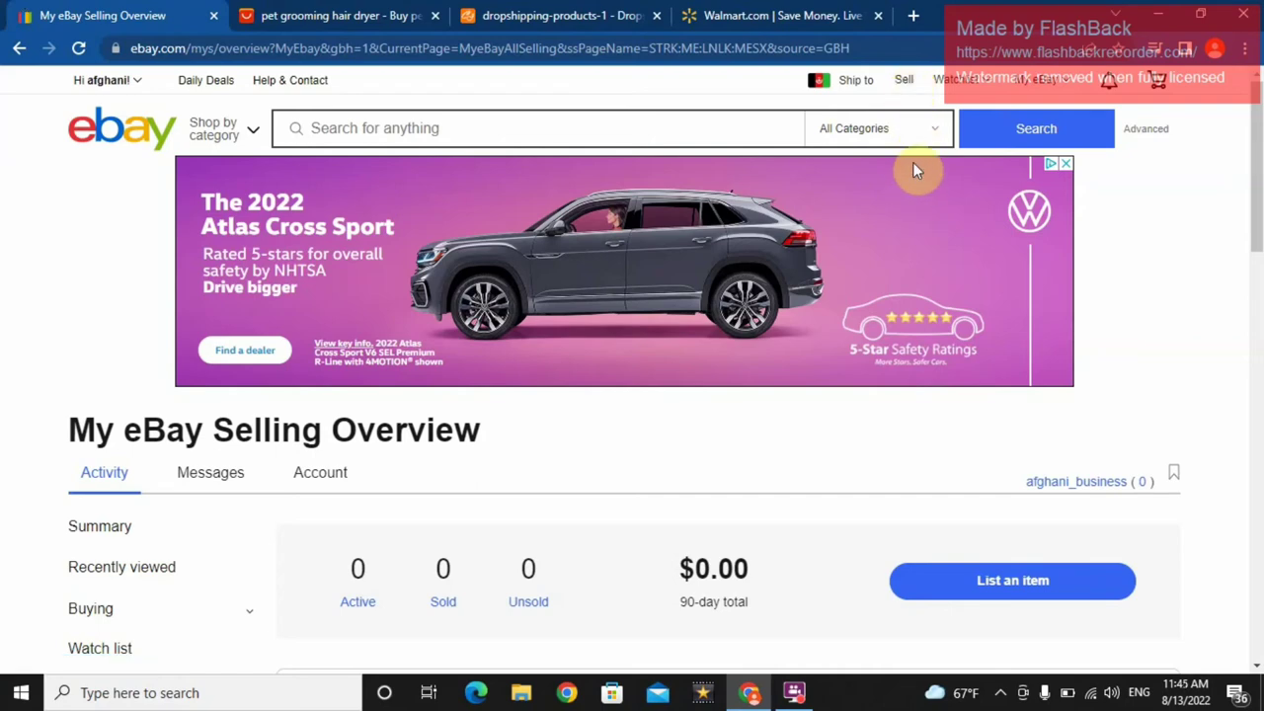
# - Start a new eBay listing at its product field, then switch to the AliExpress pet grooming results
pyautogui.click(905, 85)
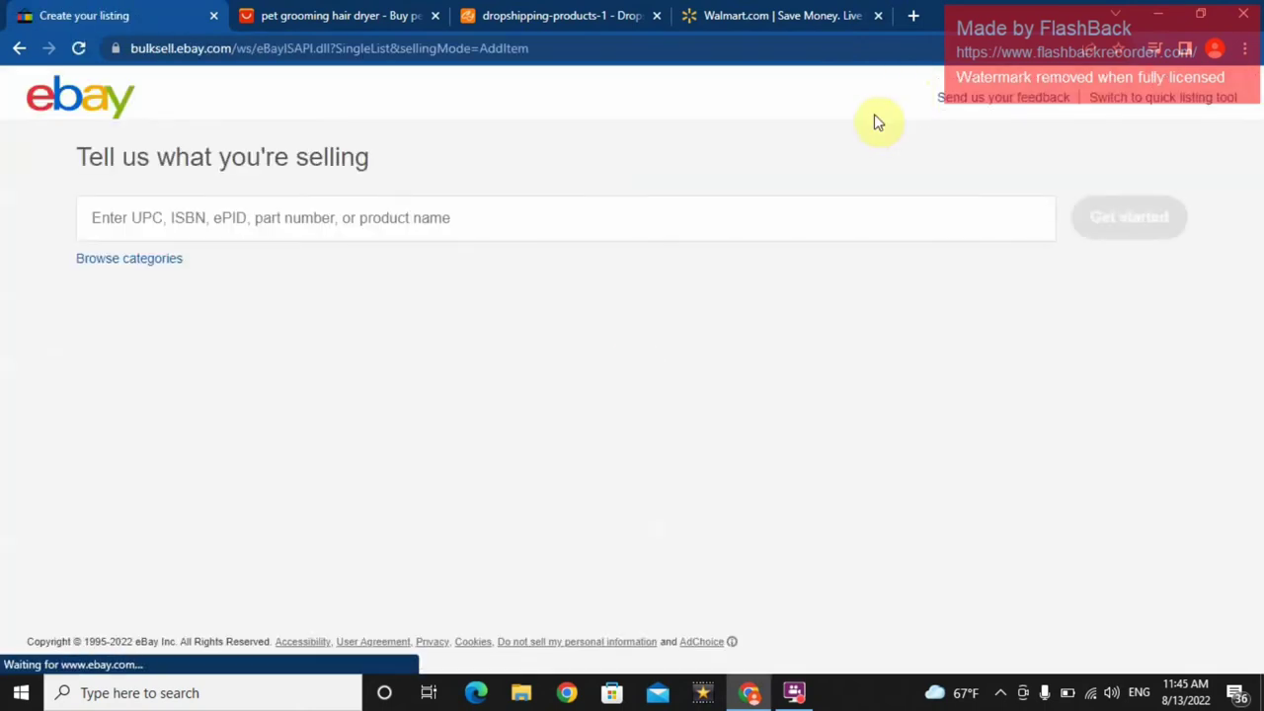
pyautogui.click(723, 216)
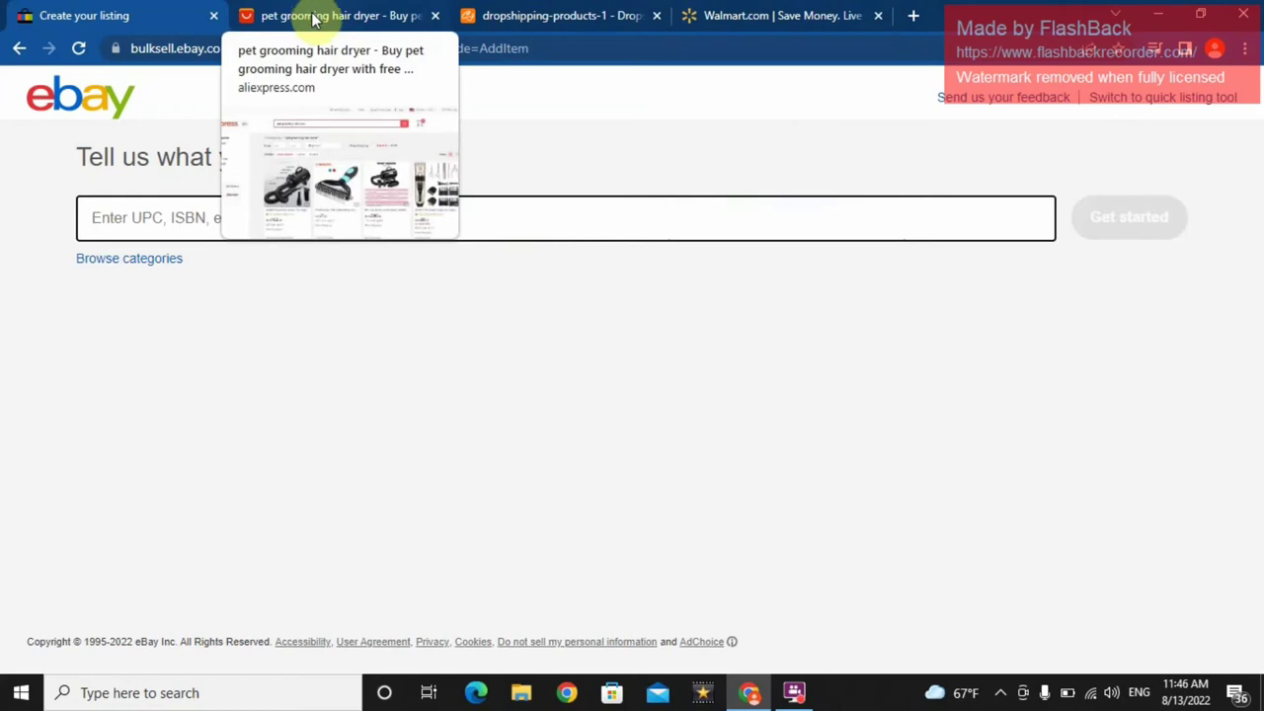
pyautogui.click(315, 17)
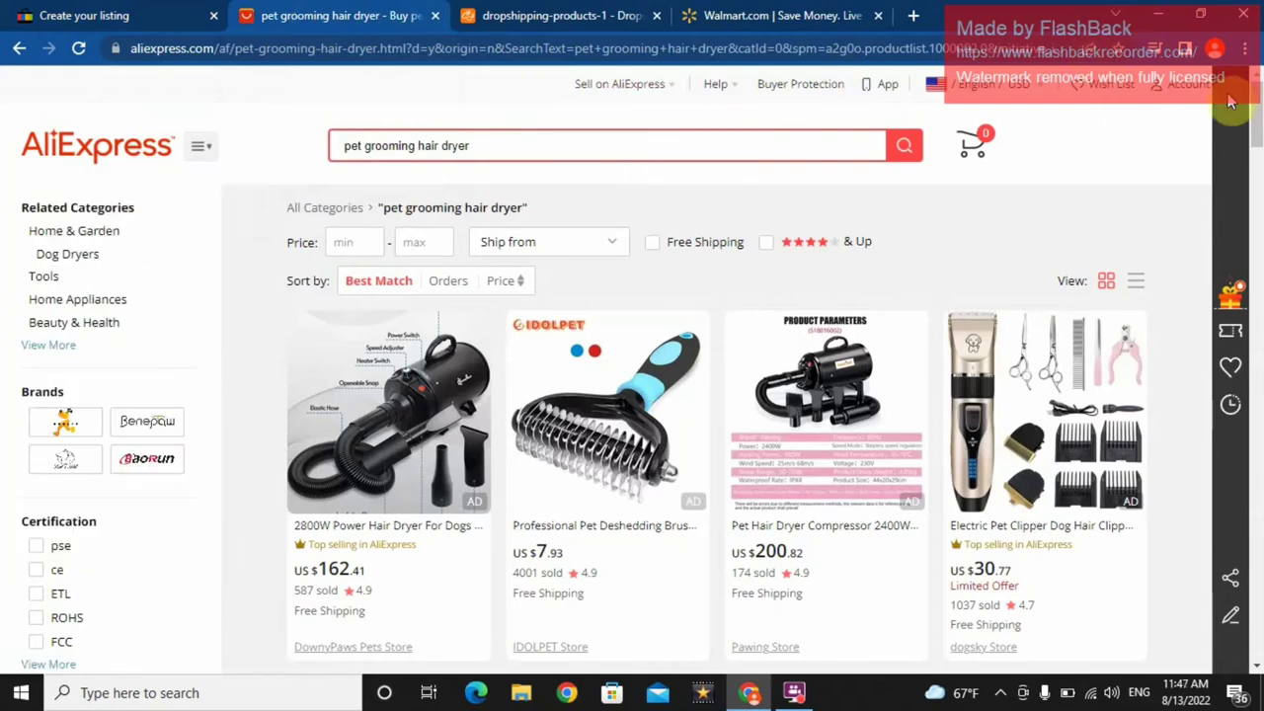
# - Scroll through the AliExpress pet grooming hair dryer results, then switch to the CJdropshipping products tab
pyautogui.moveTo(1250, 117); pyautogui.dragTo(1249, 393)
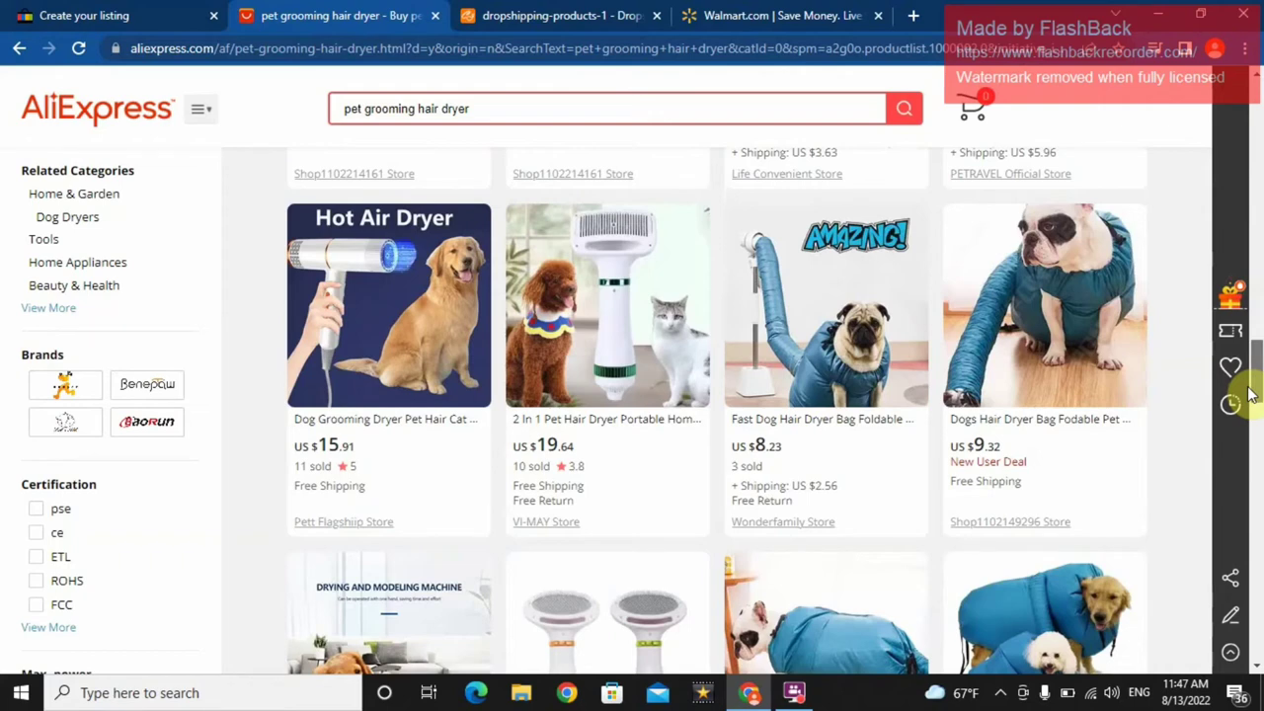
pyautogui.moveTo(1248, 390); pyautogui.dragTo(1254, 118)
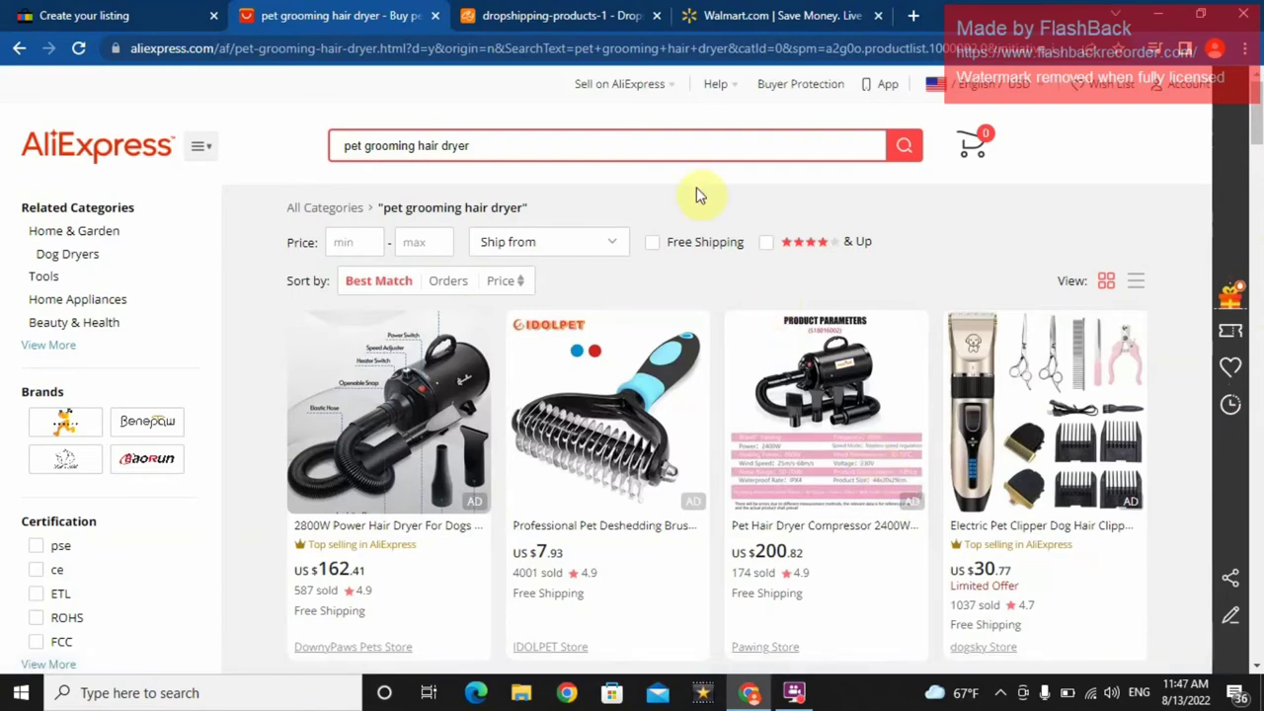
pyautogui.click(569, 12)
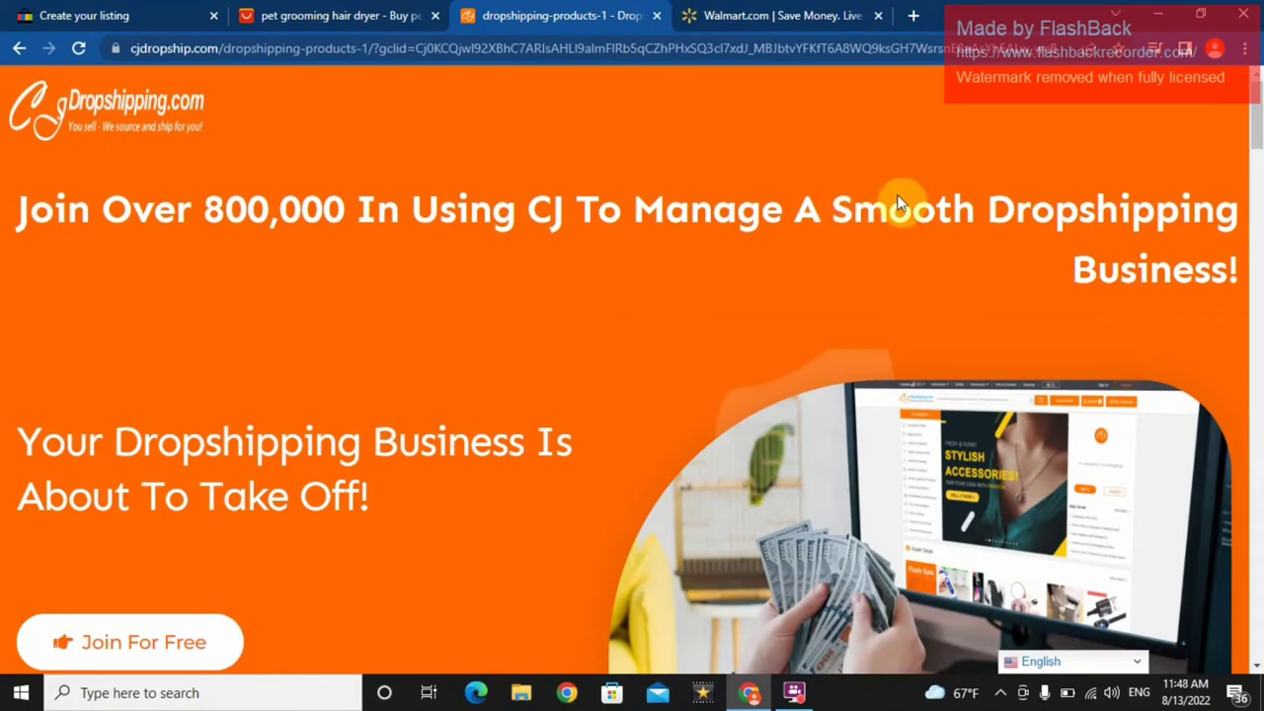
# - Open CJdropshipping's Join For Free sign-up form, then switch to the Walmart tab
pyautogui.click(1258, 149)
pyautogui.moveTo(1257, 149)
pyautogui.mouseDown()
pyautogui.moveTo(1257, 102)
pyautogui.moveTo(1255, 258)
pyautogui.moveTo(1256, 135)
pyautogui.mouseUp()
pyautogui.click(112, 514)
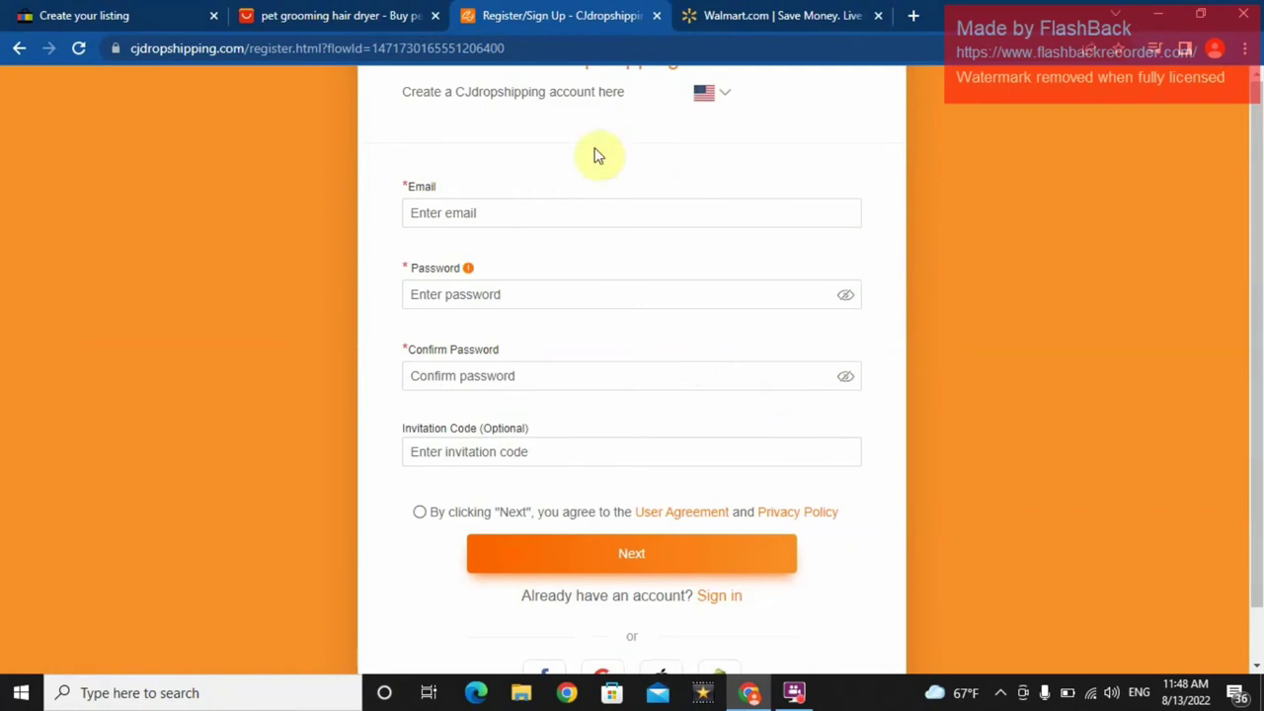
pyautogui.click(747, 15)
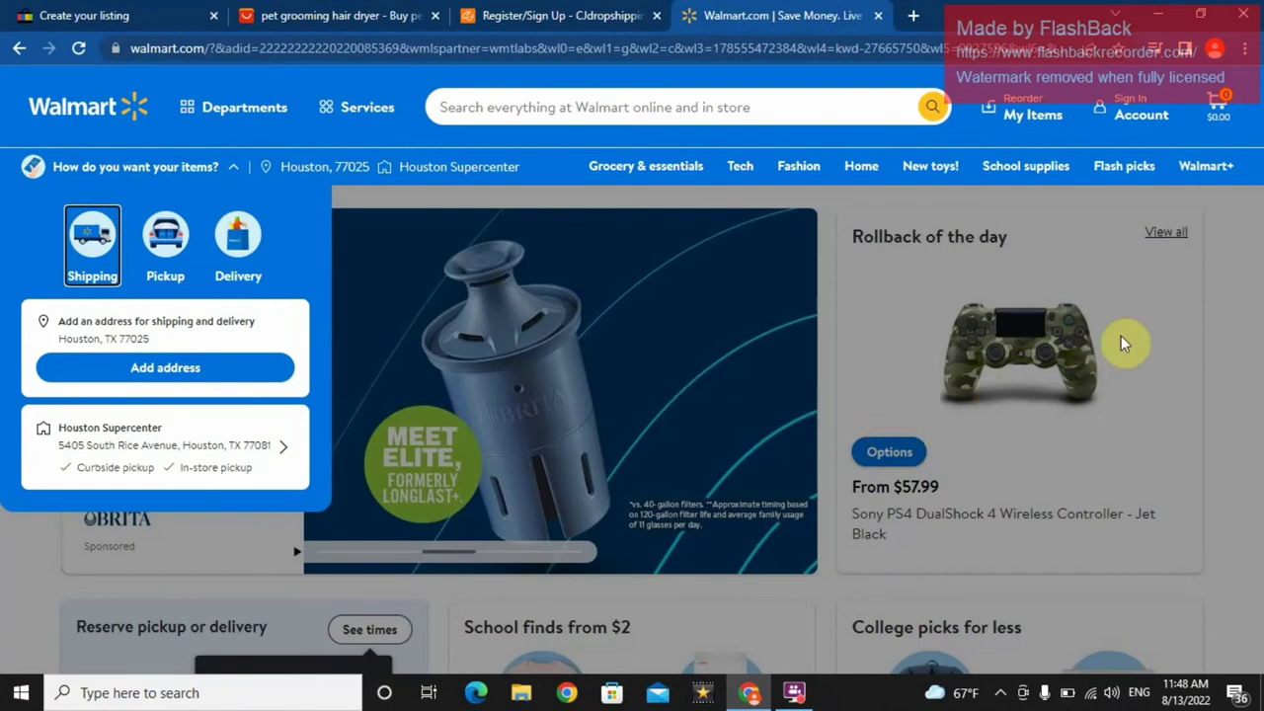
# - Close Walmart's delivery options panel and browse its Departments and Services lists
pyautogui.click(1222, 339)
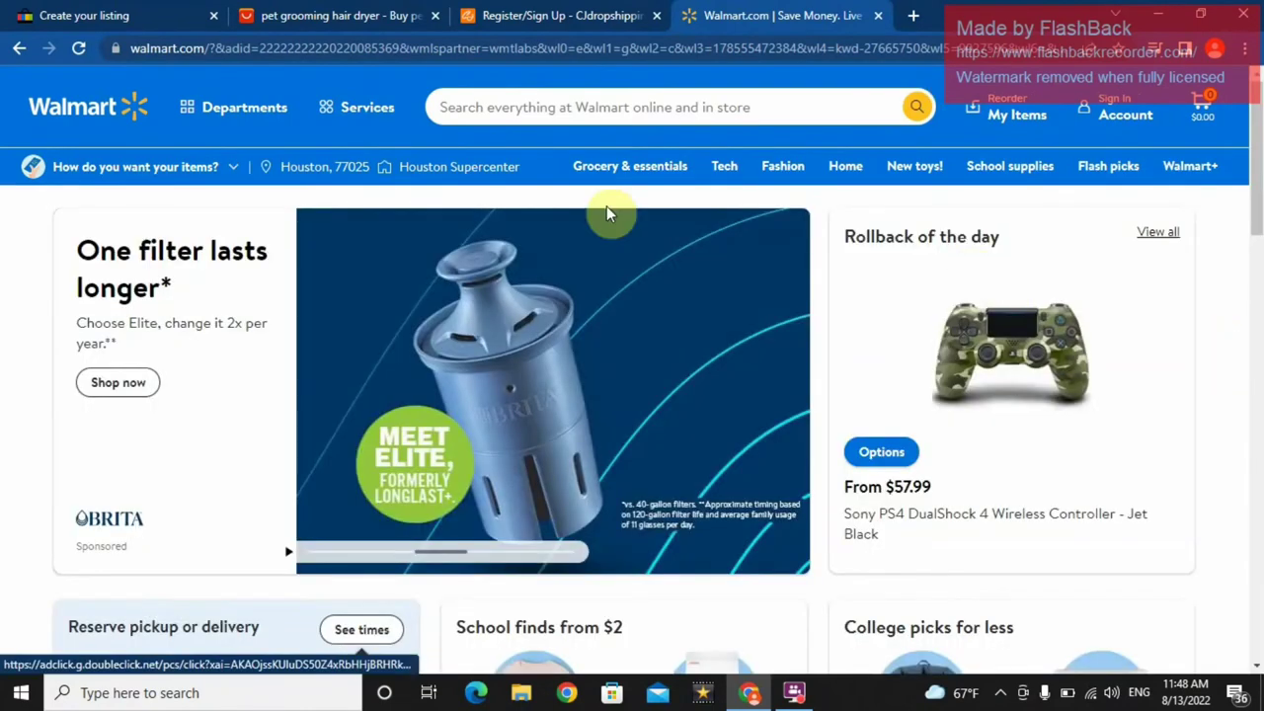
pyautogui.click(193, 107)
pyautogui.click(138, 94)
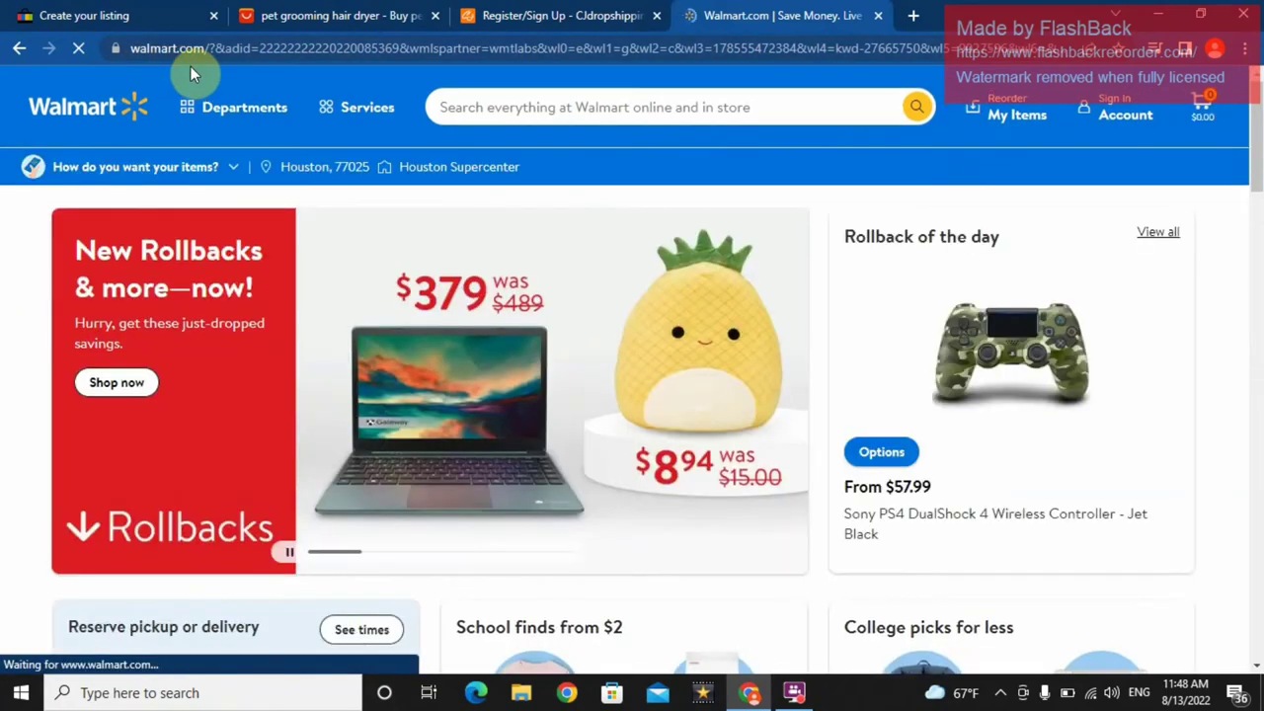
pyautogui.click(321, 109)
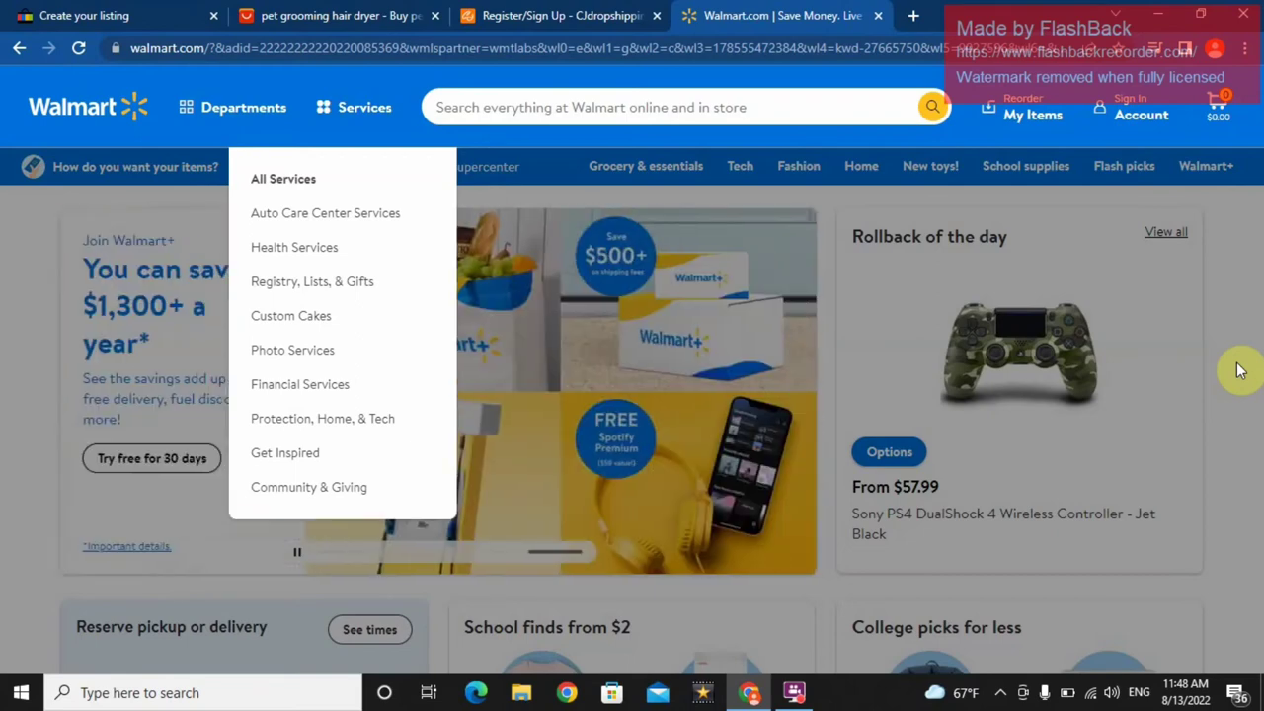
pyautogui.click(1240, 371)
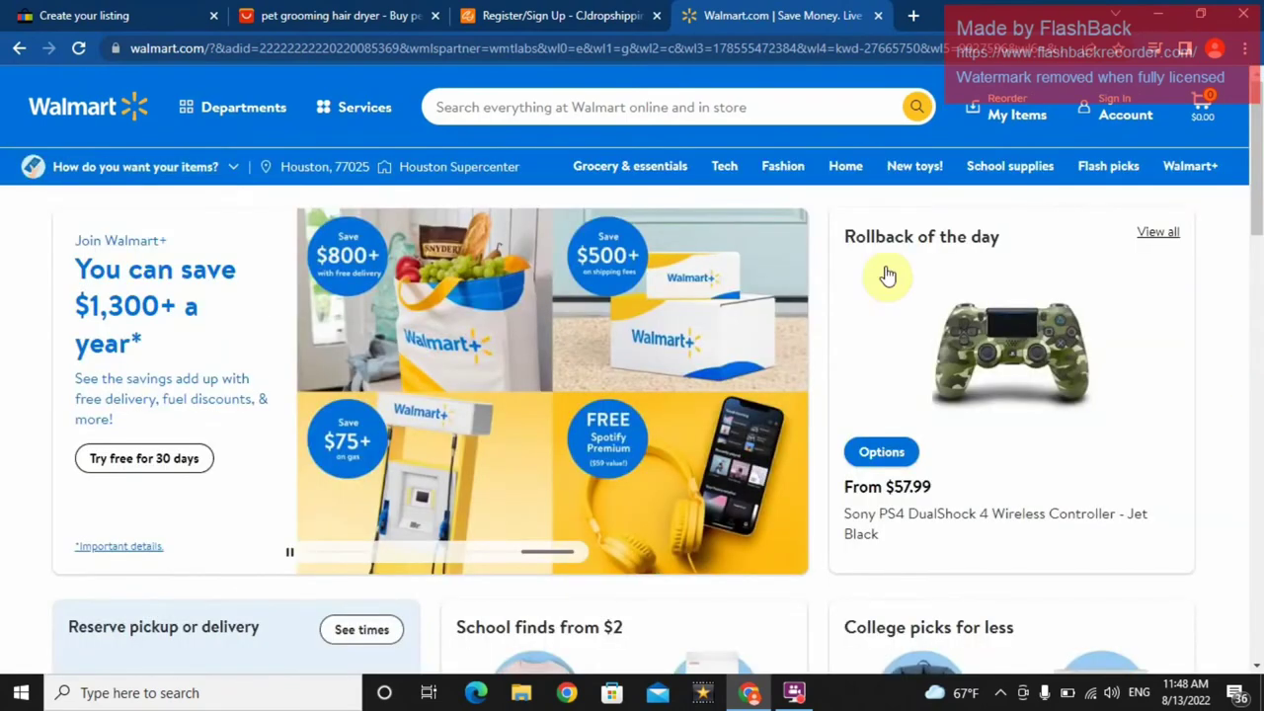
pyautogui.click(709, 103)
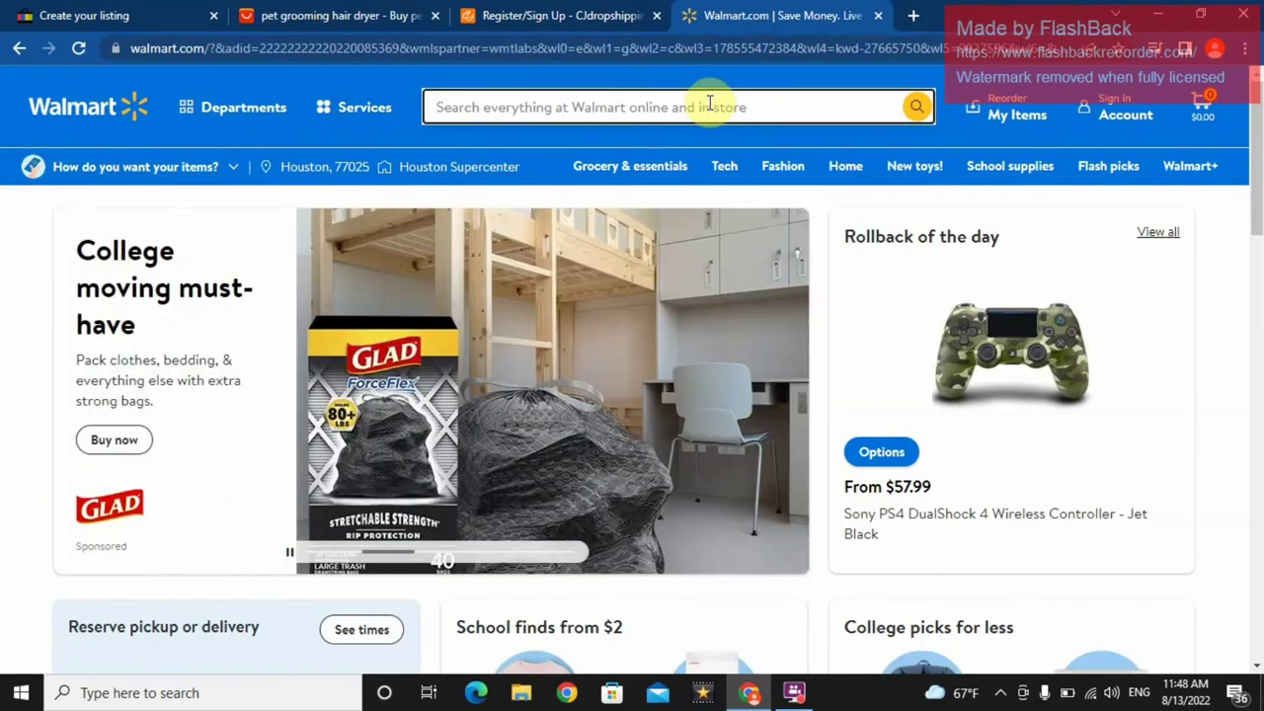
# - Search Walmart for 'mobile cover' and scroll through the phone case results
pyautogui.write('mobile cover')
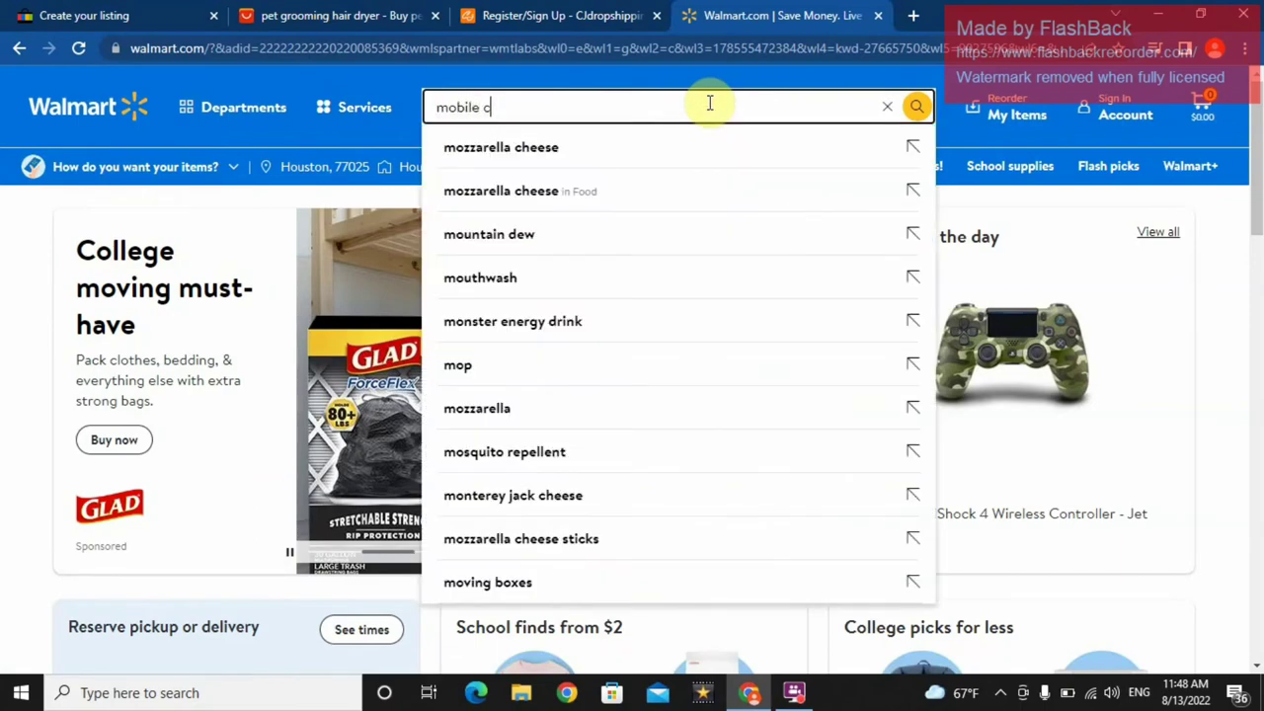
pyautogui.press('Return')
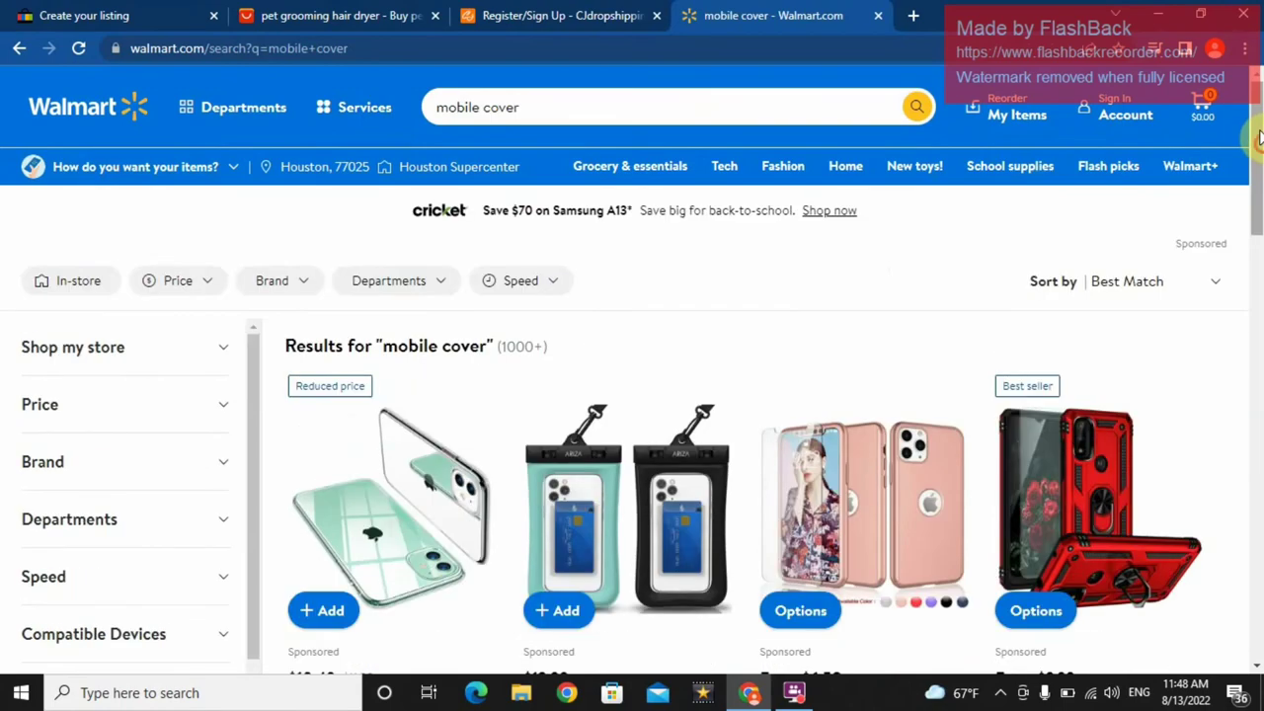
pyautogui.scroll(-8, 1255, 318)
pyautogui.scroll(-10, 1254, 375)
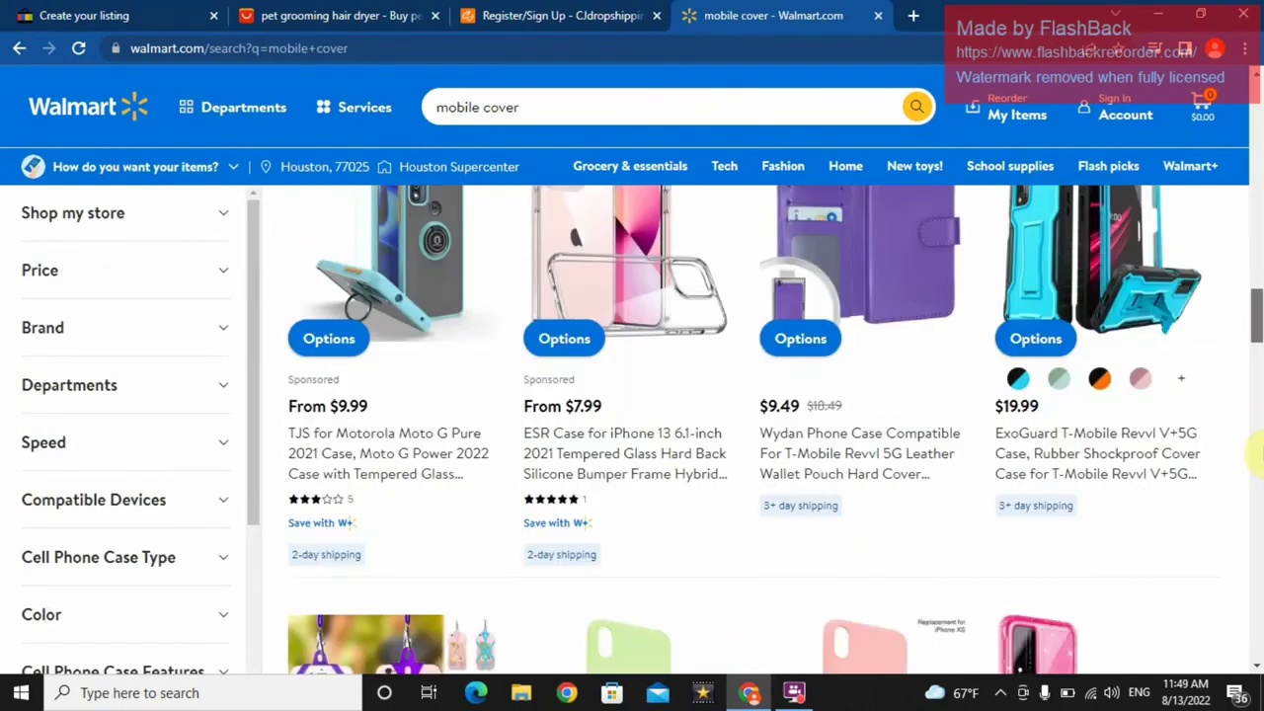
pyautogui.scroll(-4, 1256, 454)
pyautogui.scroll(7, 1254, 499)
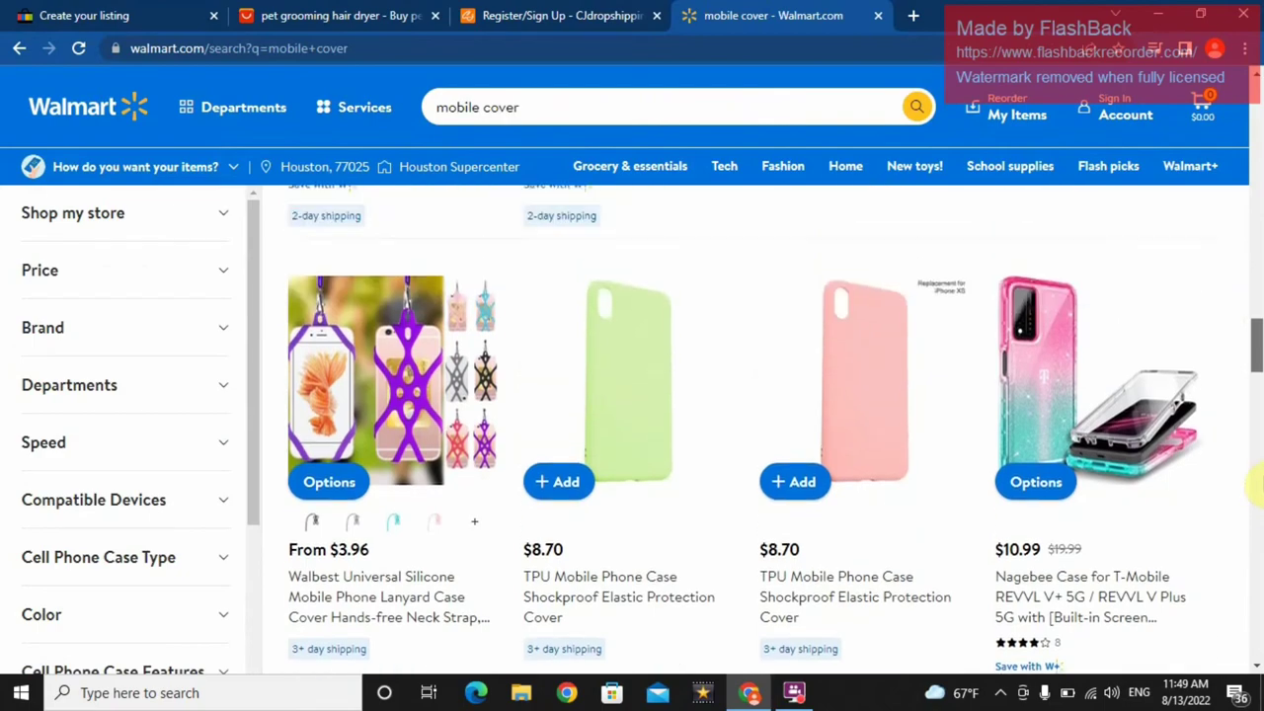
pyautogui.scroll(15, 1254, 415)
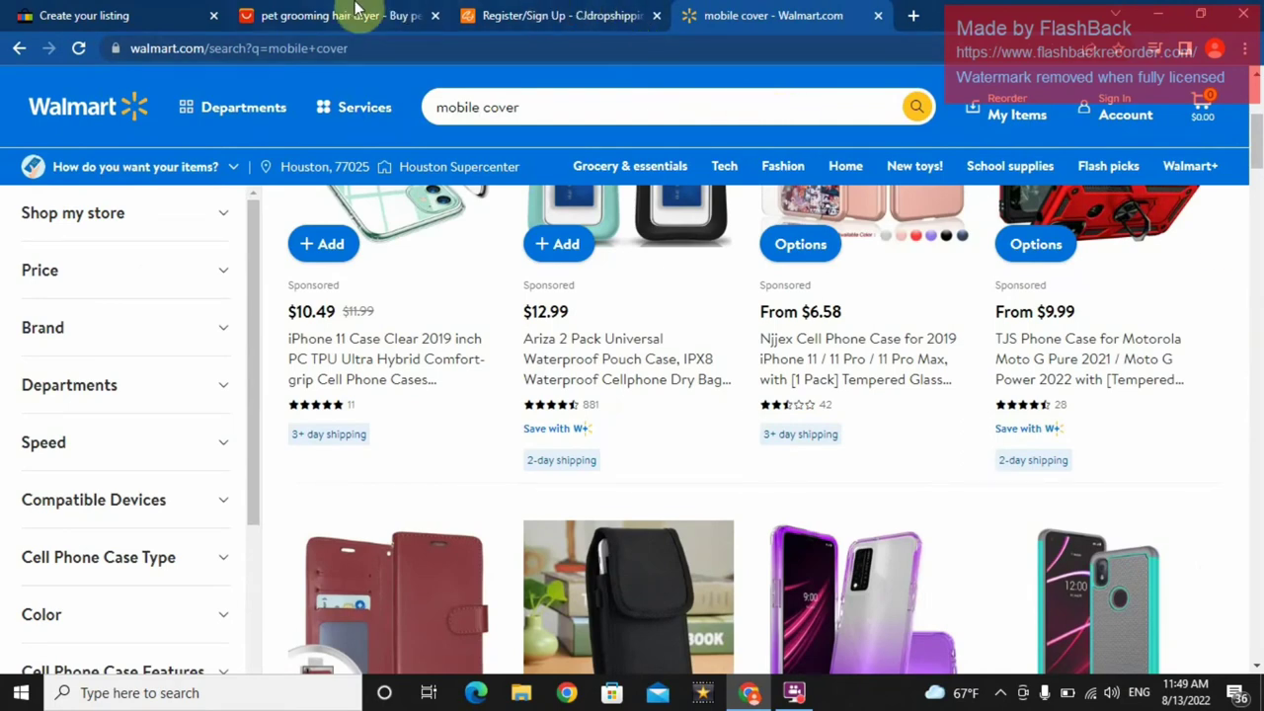
# - Glance at the CJdropshipping sign-up tab, then return to the AliExpress pet grooming results
pyautogui.click(540, 22)
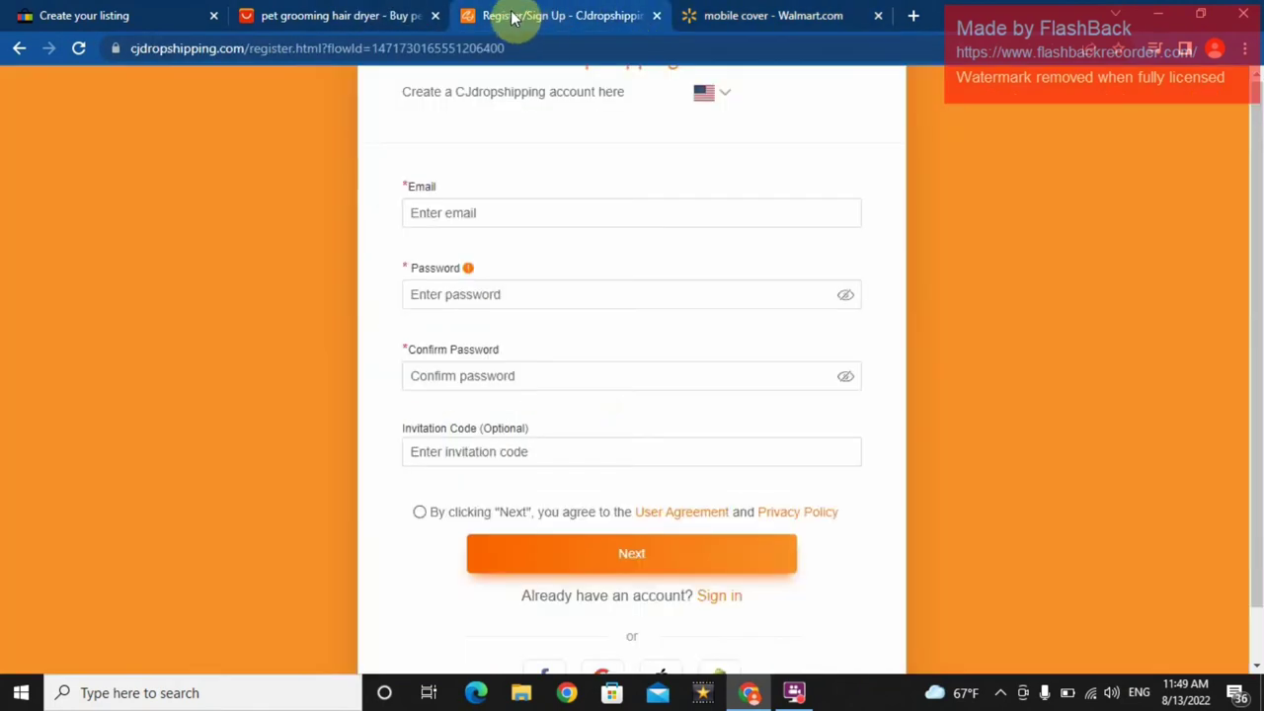
pyautogui.click(339, 13)
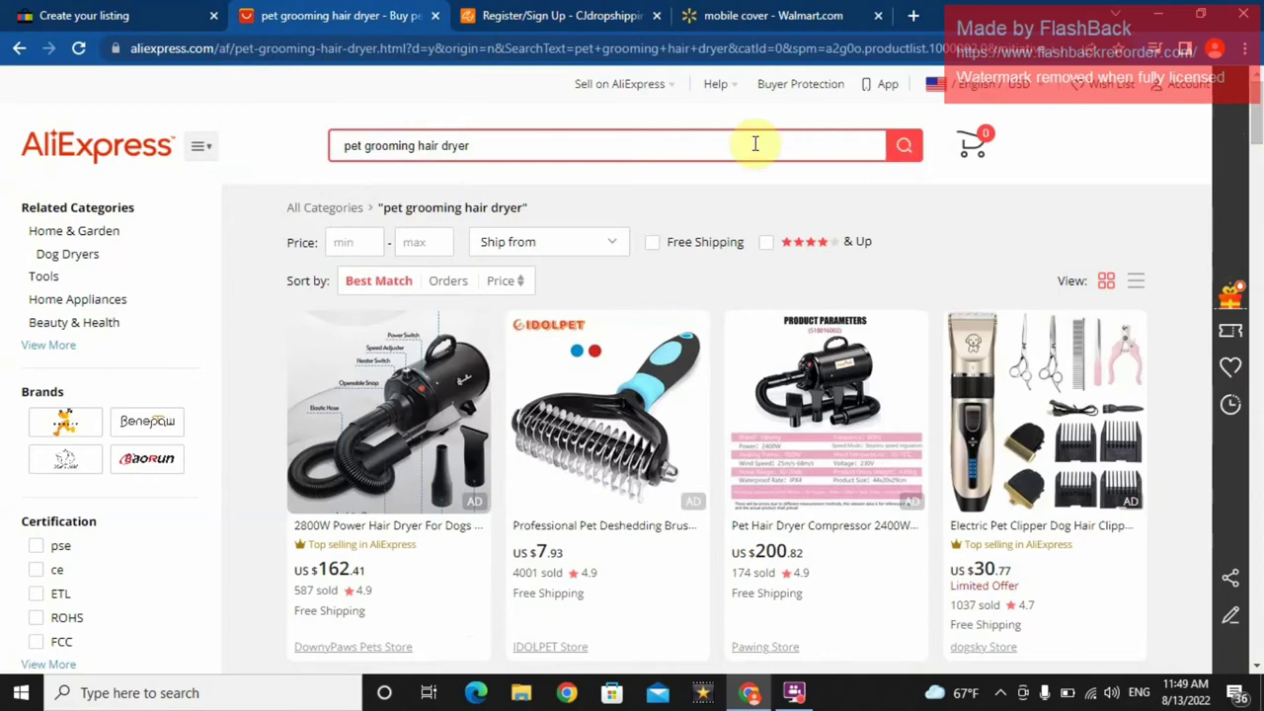
# - Rerun the AliExpress search for 'pet grooming hair dryer' and scroll down the results
pyautogui.click(550, 141)
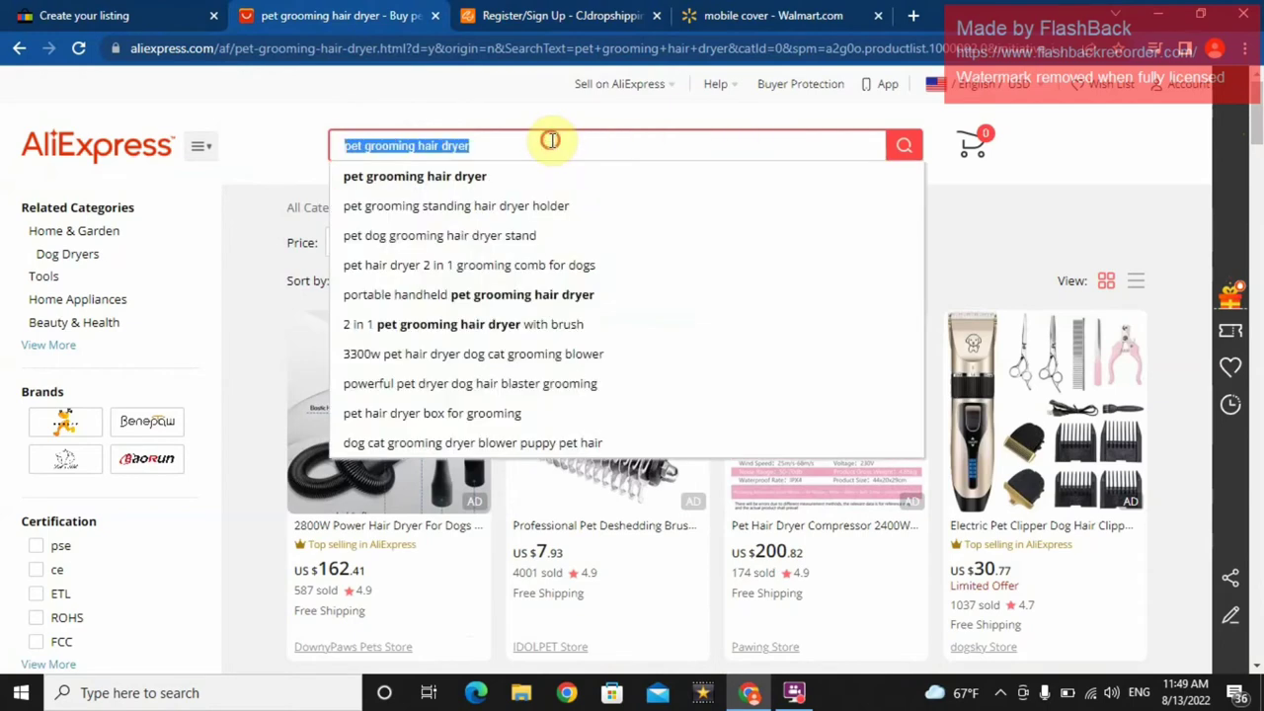
pyautogui.press('BackSpace')
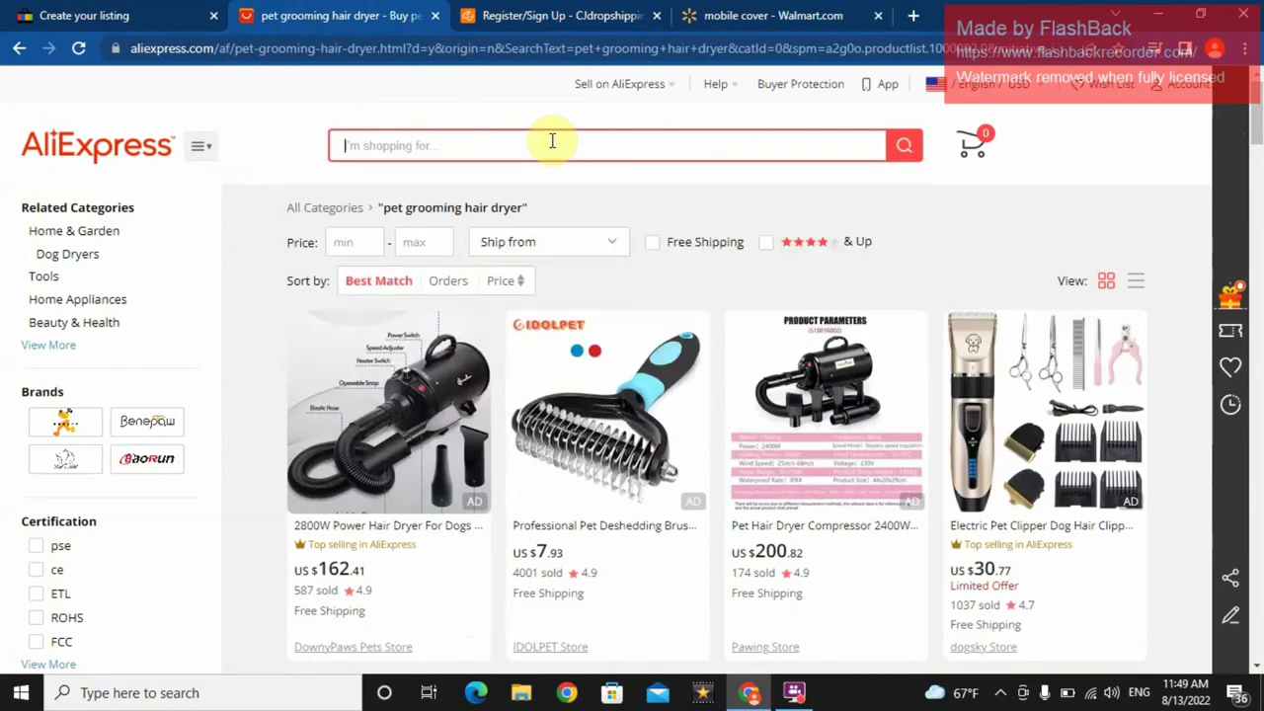
pyautogui.write('pet ')
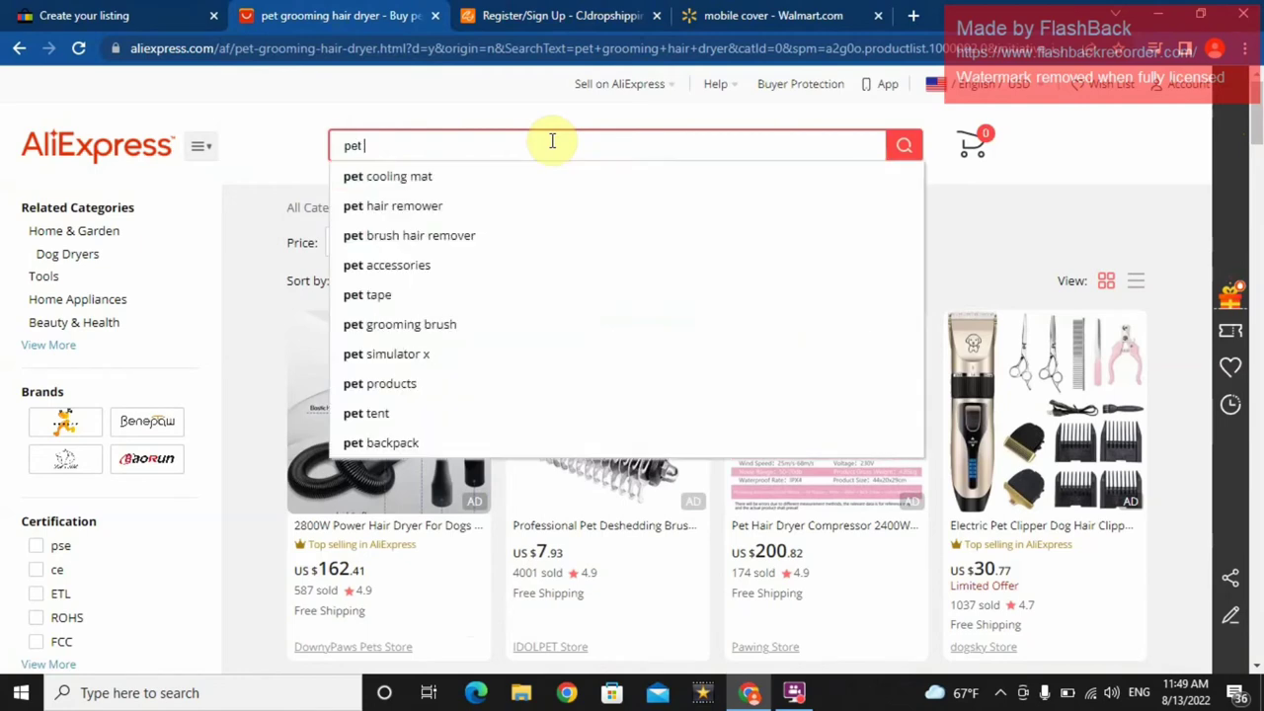
pyautogui.write('grooming')
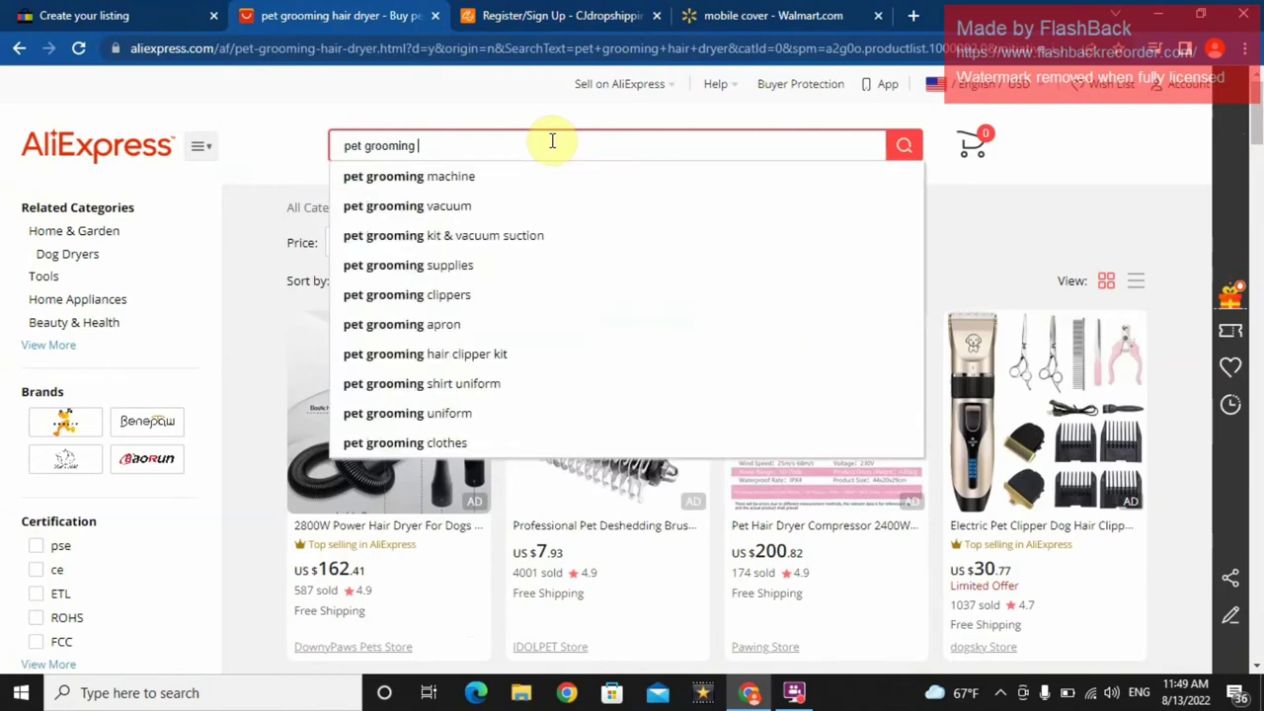
pyautogui.write(' dr')
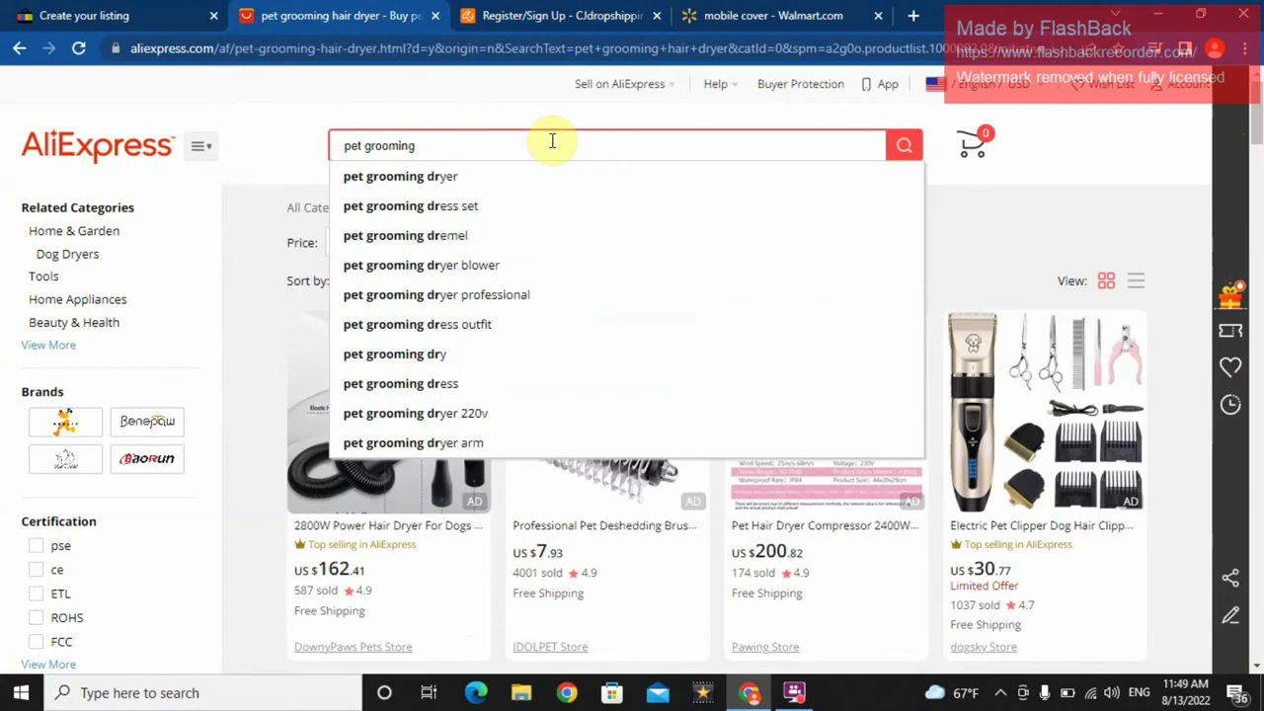
pyautogui.write('hair dryer')
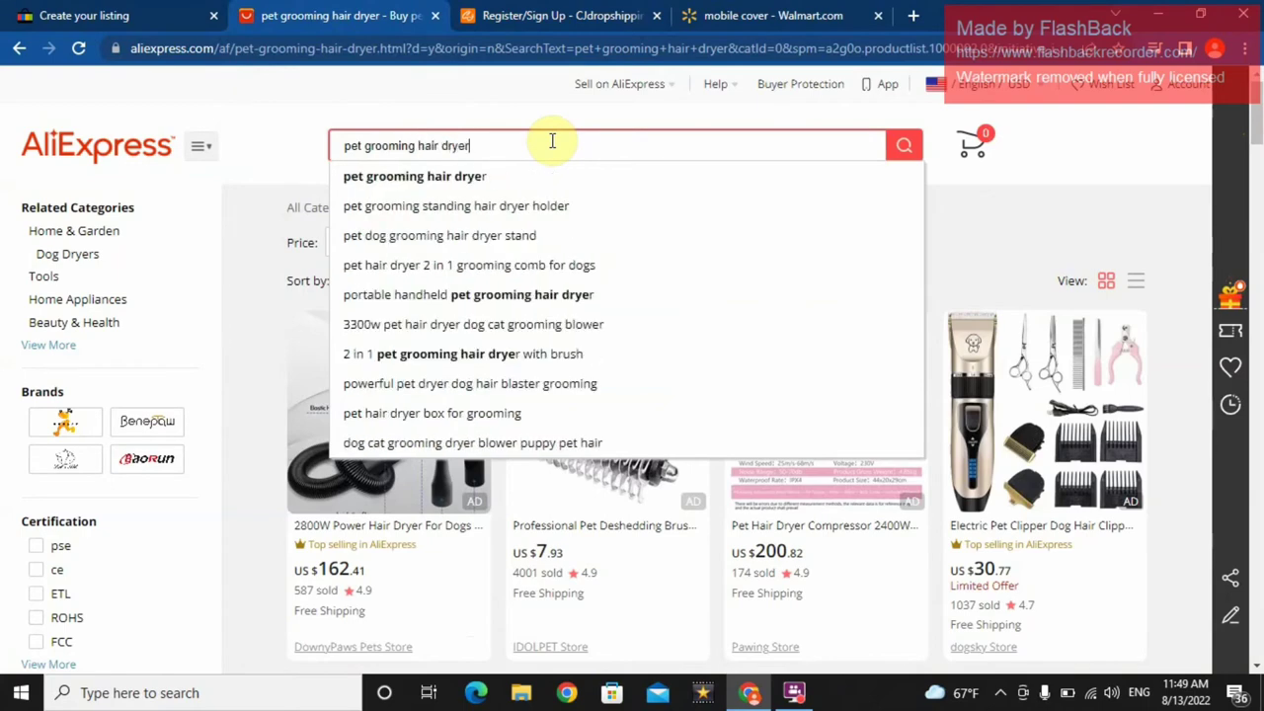
pyautogui.press('Return')
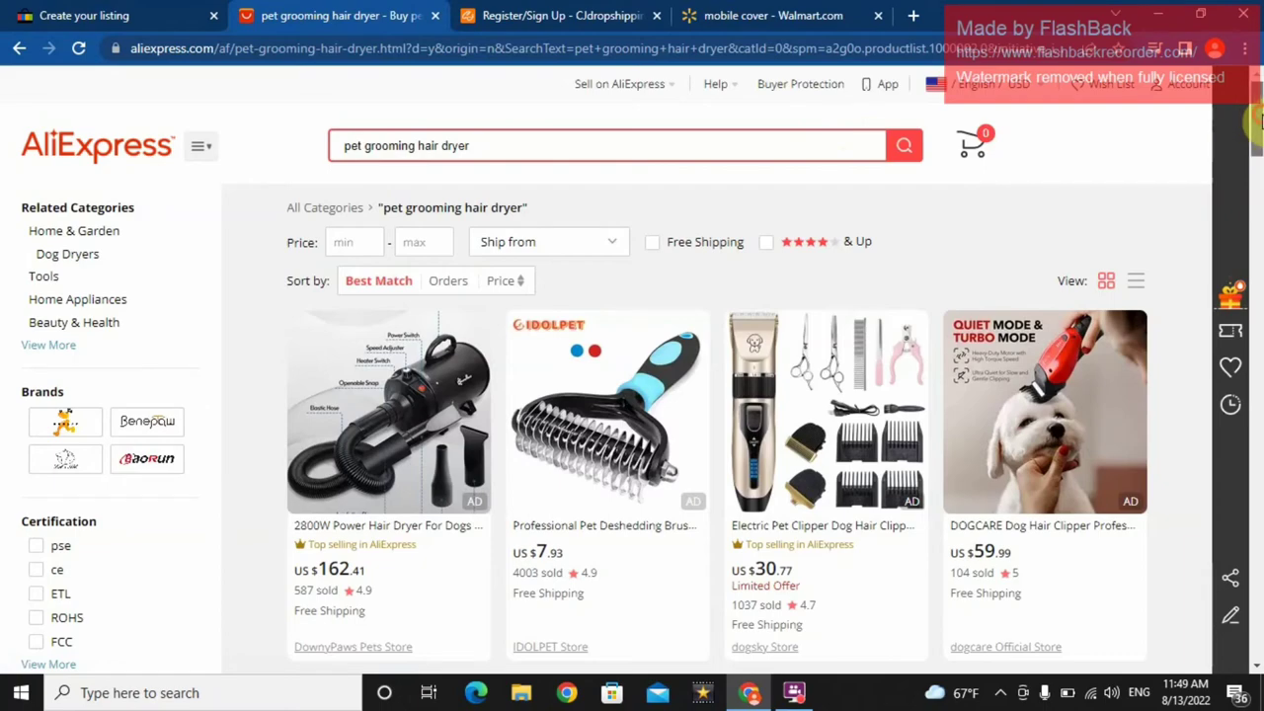
pyautogui.moveTo(1259, 116); pyautogui.dragTo(1257, 262)
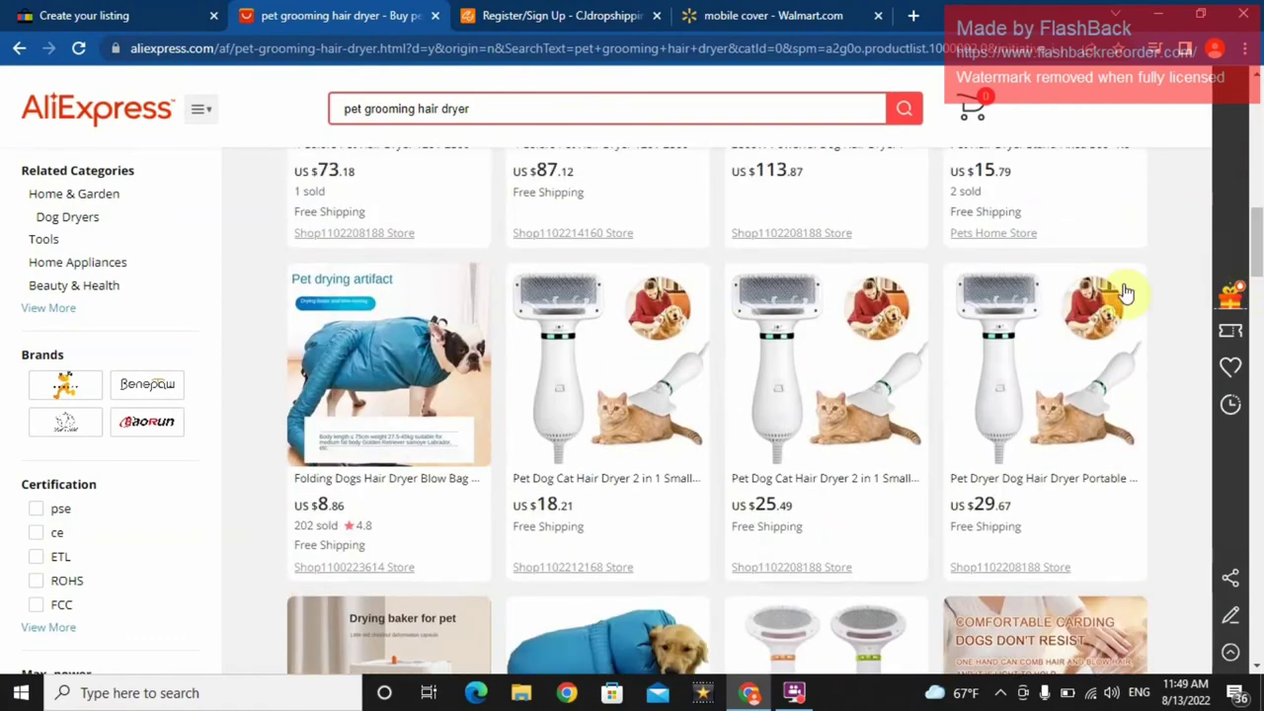
# - Open the $18.21 Pet Dog Cat Hair Dryer 2 in 1 listing and browse its gallery photos
pyautogui.click(615, 385)
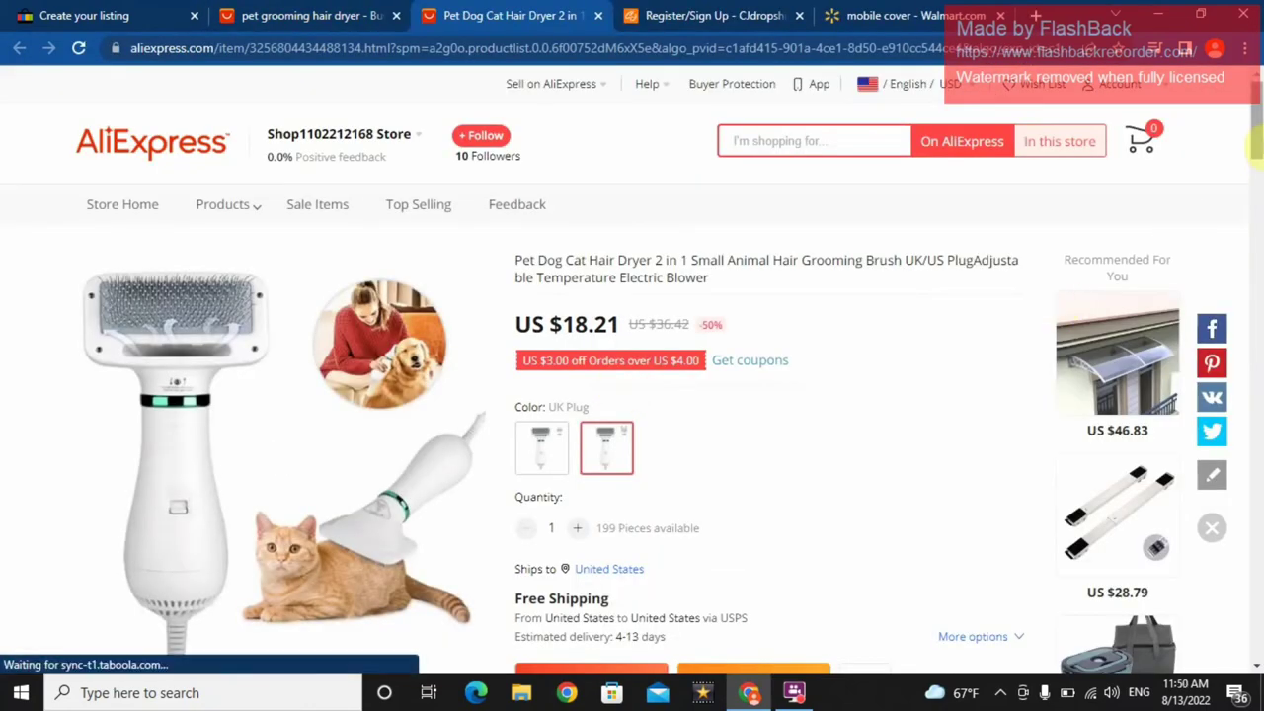
pyautogui.moveTo(1255, 143); pyautogui.dragTo(1254, 166)
pyautogui.scroll(-2, 1255, 165)
pyautogui.scroll(4, 1188, 206)
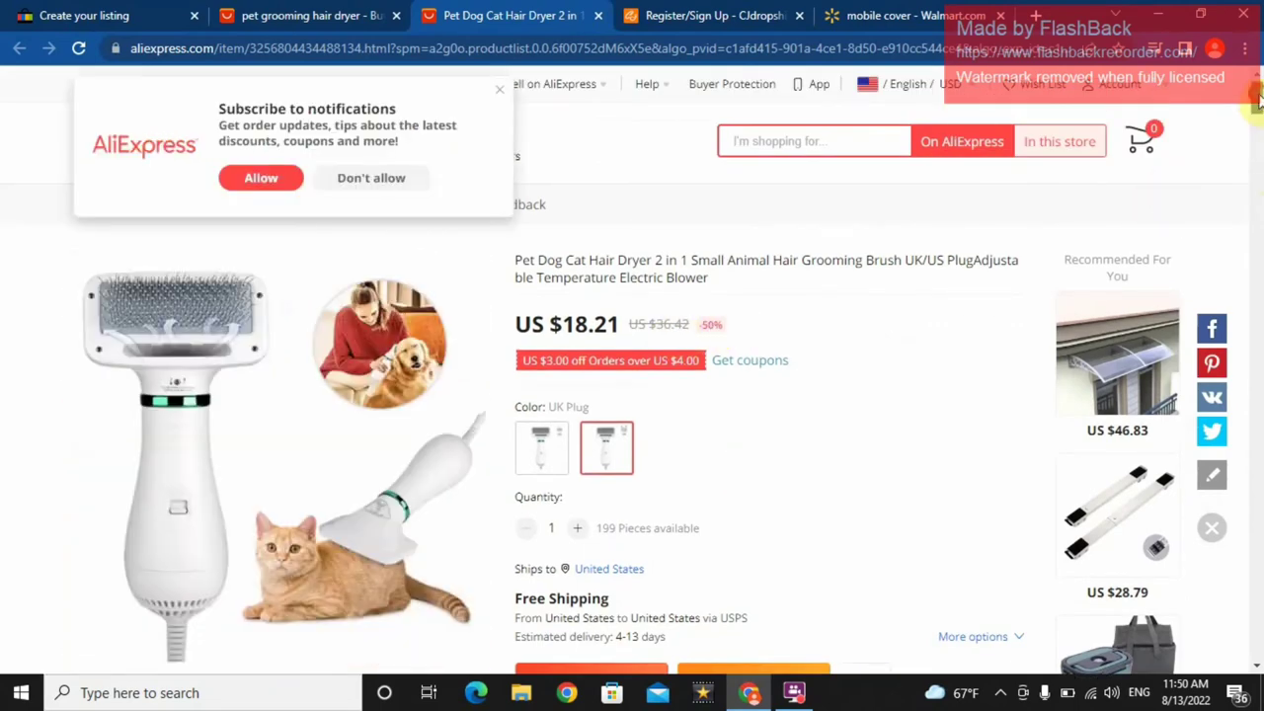
pyautogui.moveTo(1256, 99); pyautogui.dragTo(1255, 114)
pyautogui.moveTo(185, 507)
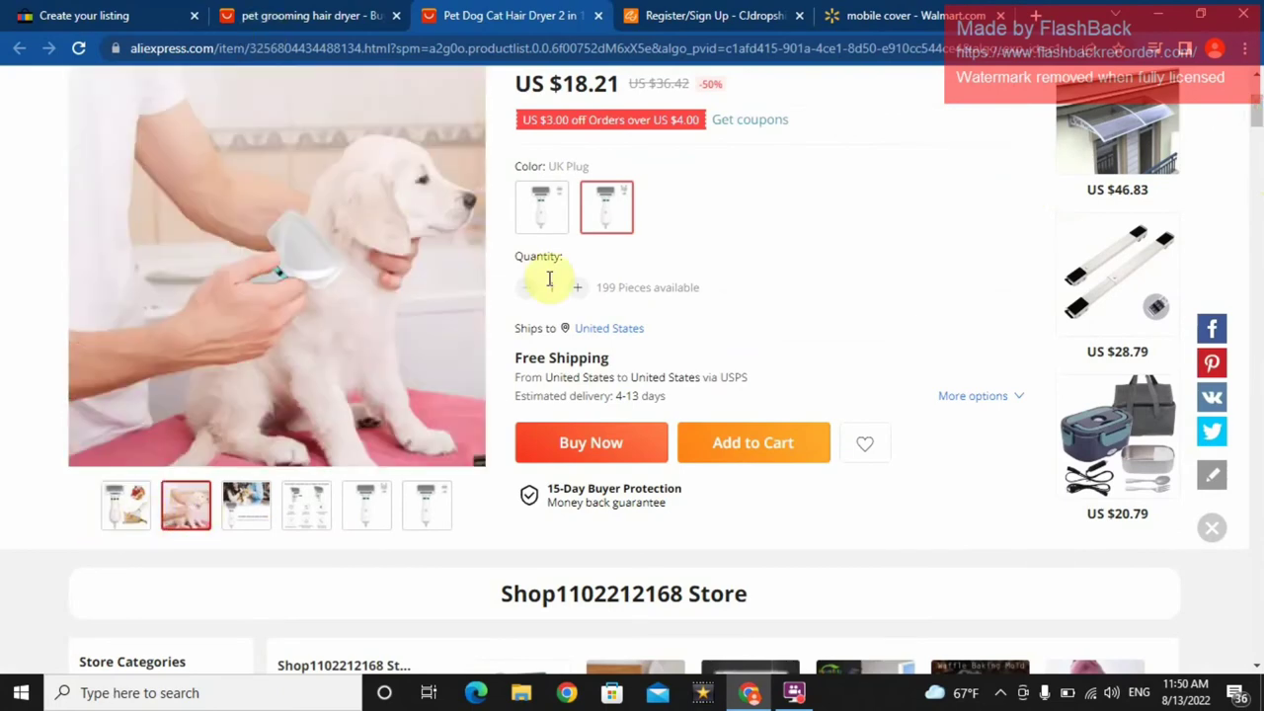
pyautogui.moveTo(124, 503)
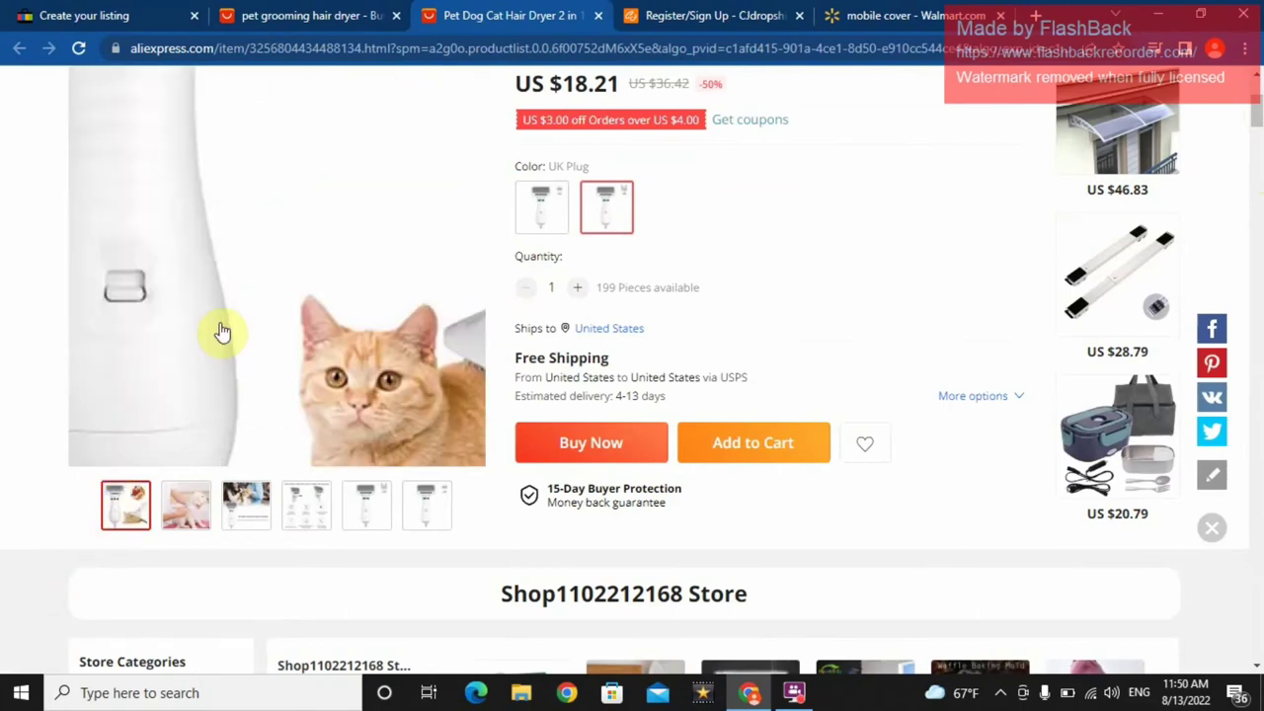
# - Save the first three hair dryer gallery photos to the computer as webp files
pyautogui.rightClick(219, 328)
pyautogui.click(272, 360)
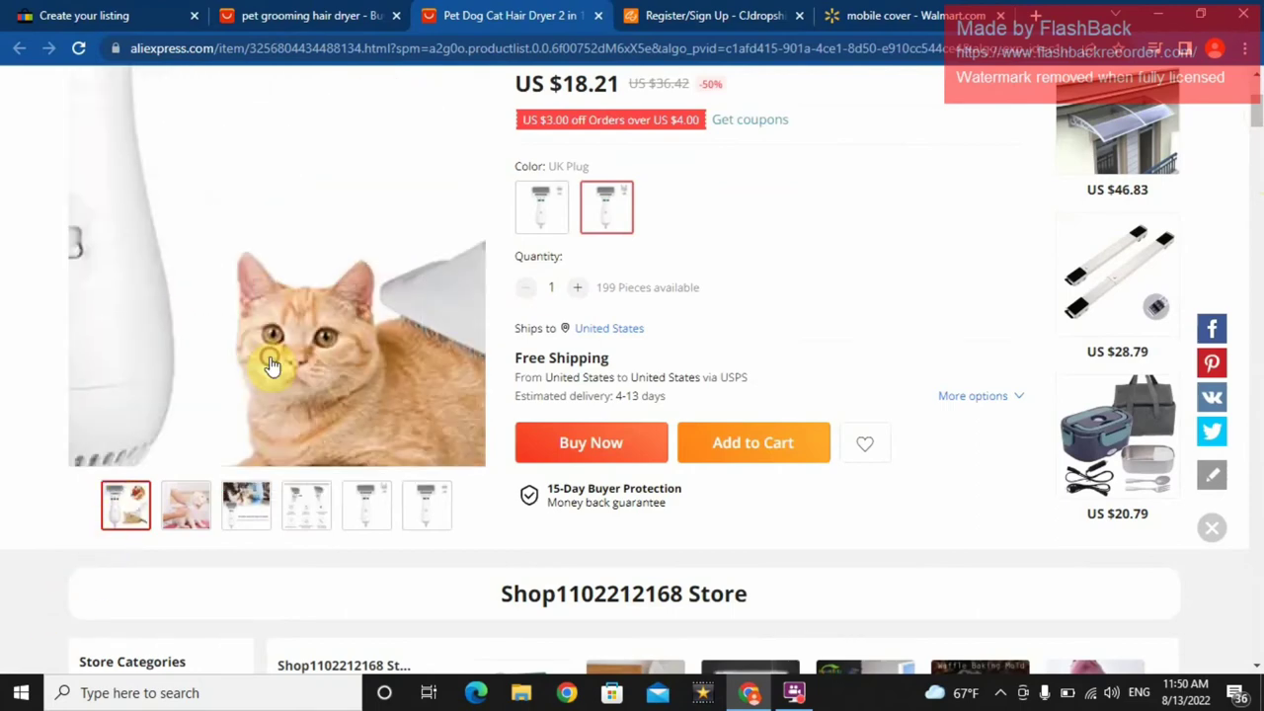
pyautogui.press('Return')
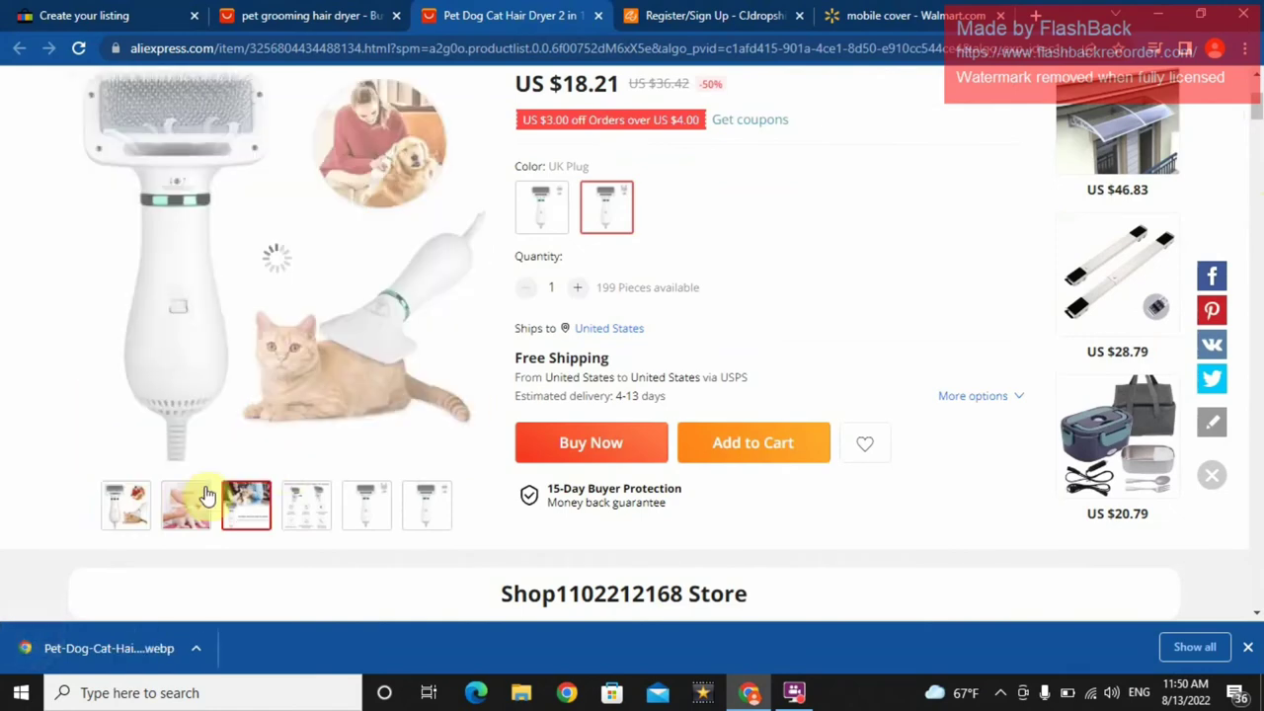
pyautogui.rightClick(300, 206)
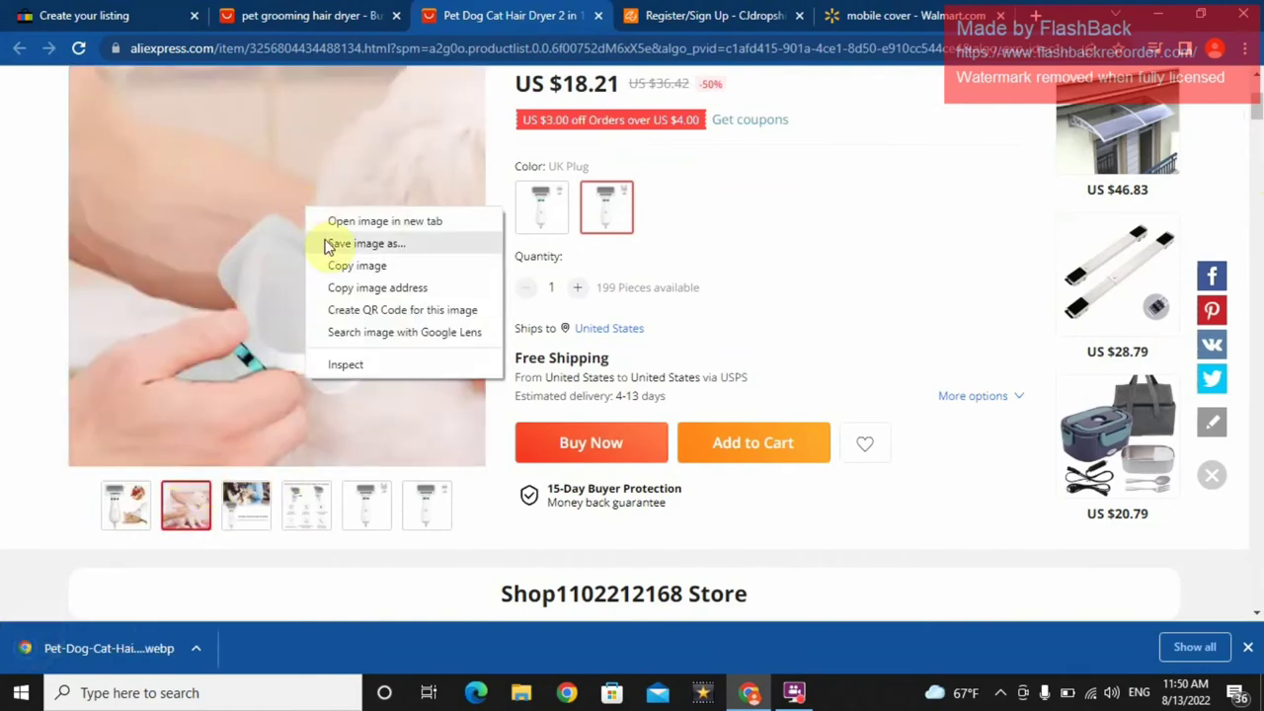
pyautogui.click(326, 243)
pyautogui.press('Return')
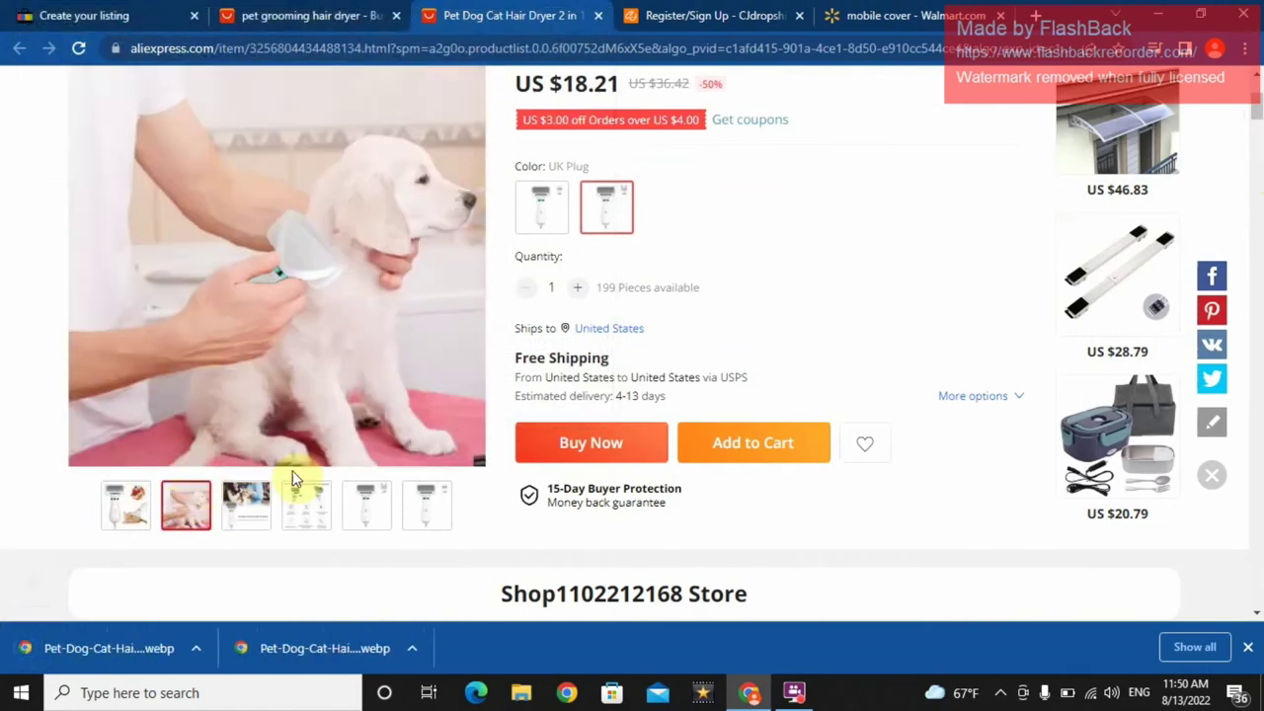
pyautogui.moveTo(261, 511)
pyautogui.rightClick(302, 293)
pyautogui.click(327, 329)
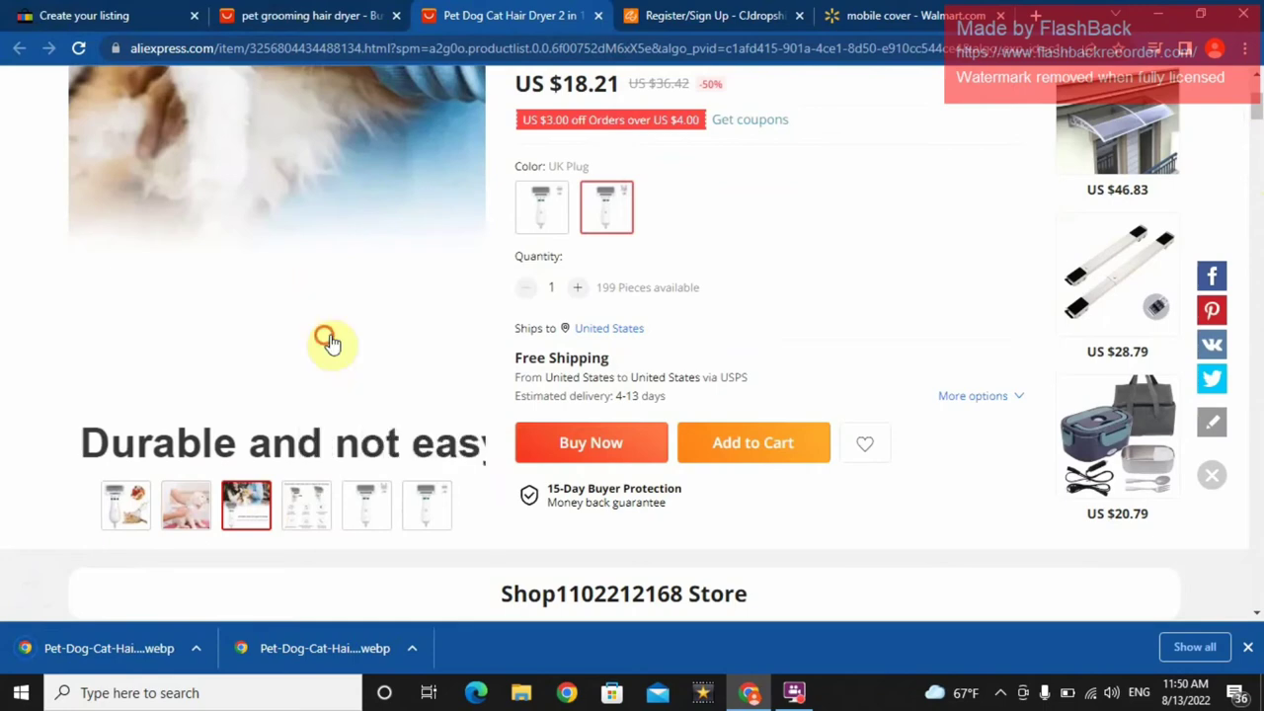
pyautogui.press('Return')
# - Save the remaining three gallery photos as webp files
pyautogui.moveTo(306, 504)
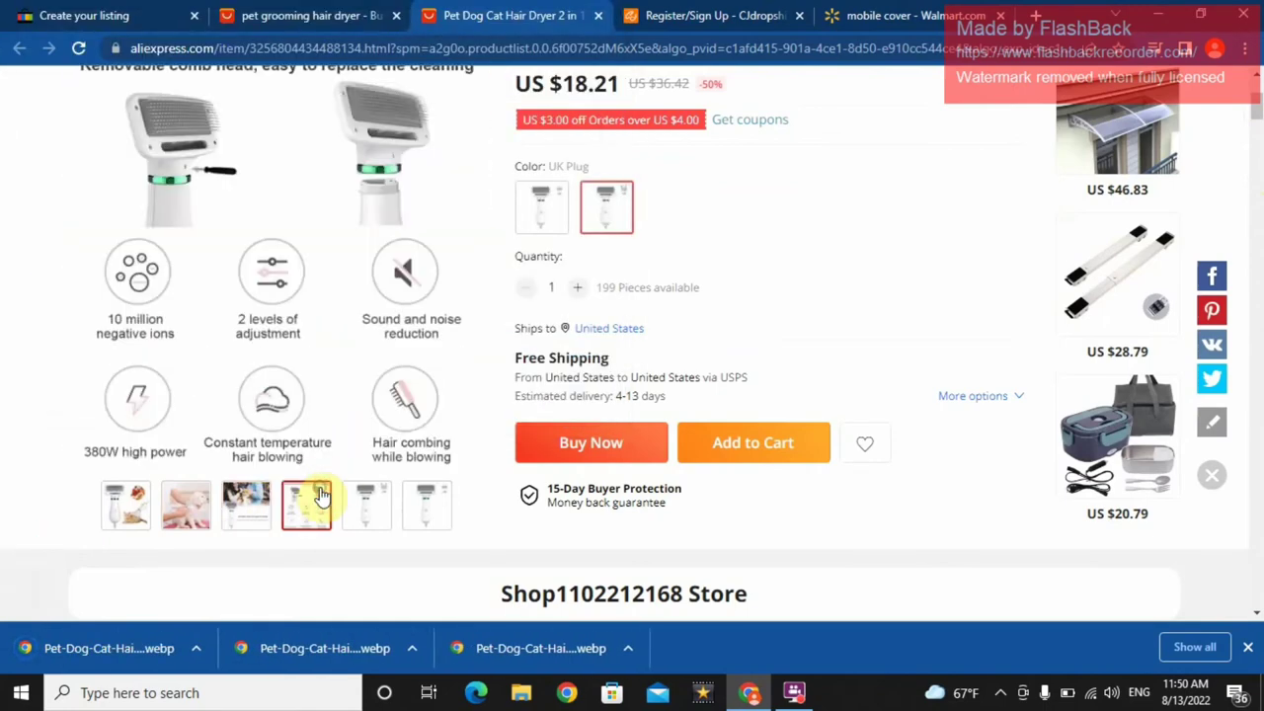
pyautogui.rightClick(304, 268)
pyautogui.click(333, 306)
pyautogui.press('Return')
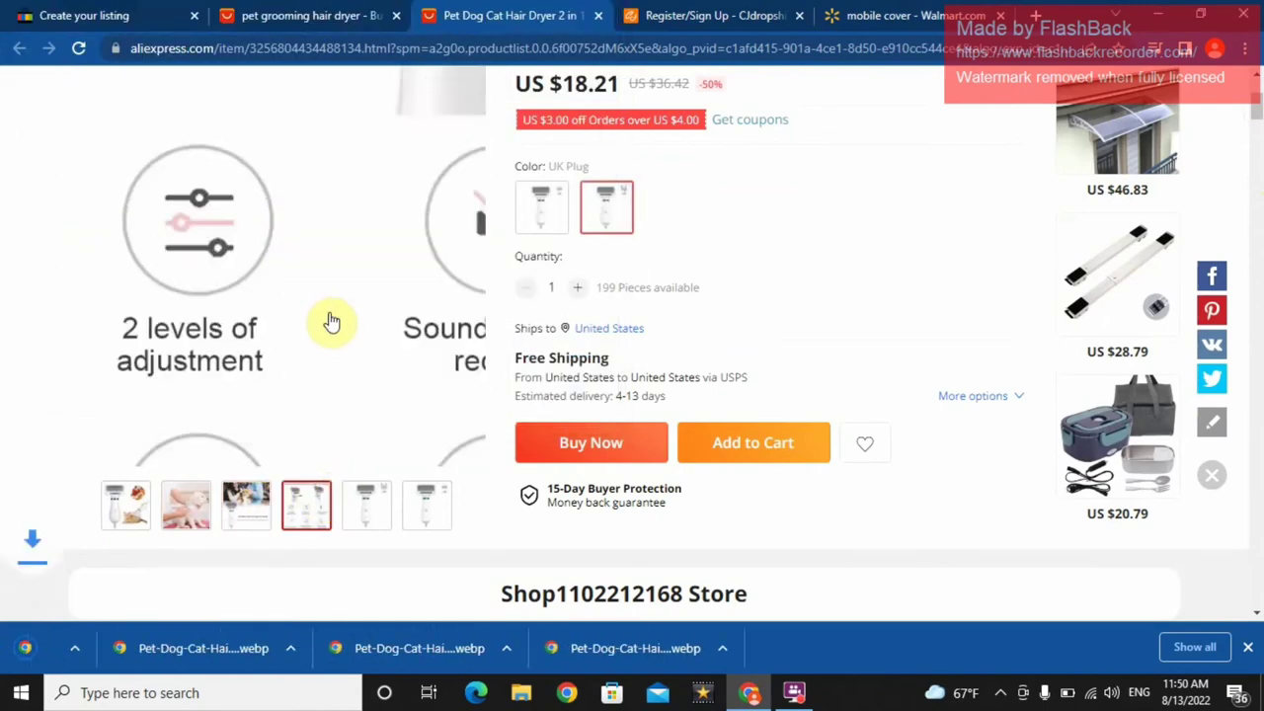
pyautogui.moveTo(366, 498)
pyautogui.rightClick(330, 233)
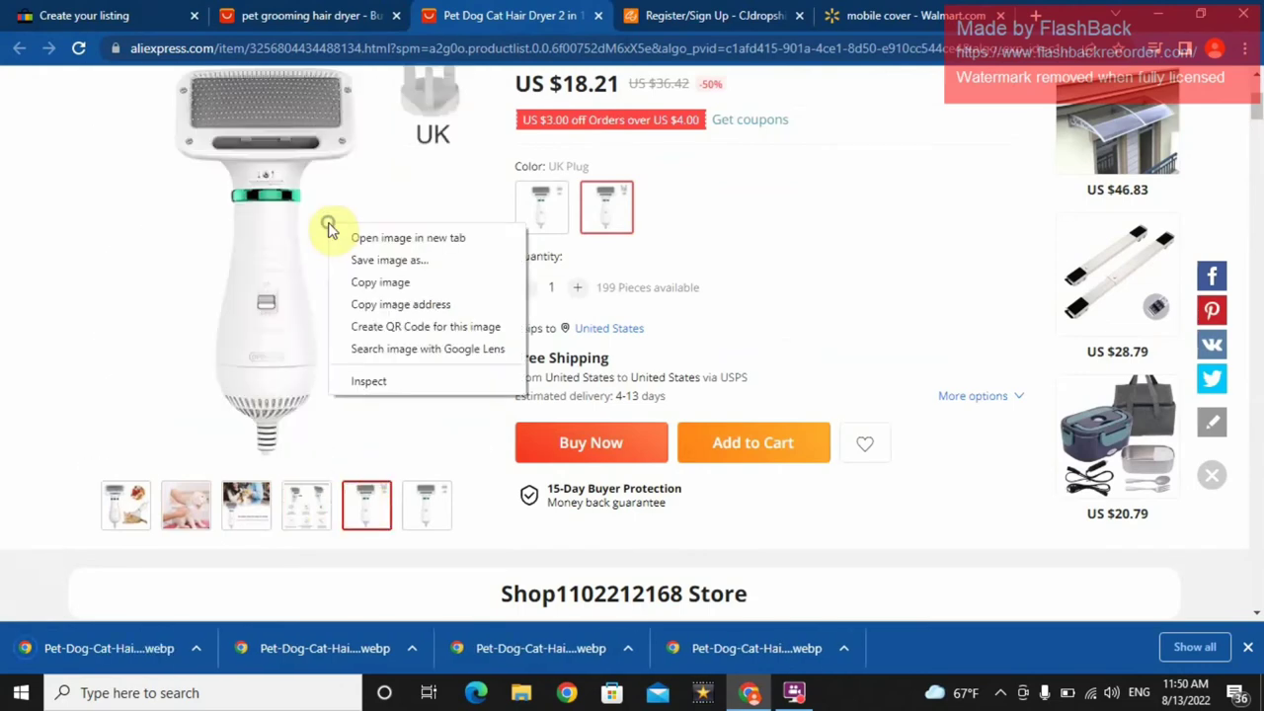
pyautogui.click(346, 276)
pyautogui.press('Return')
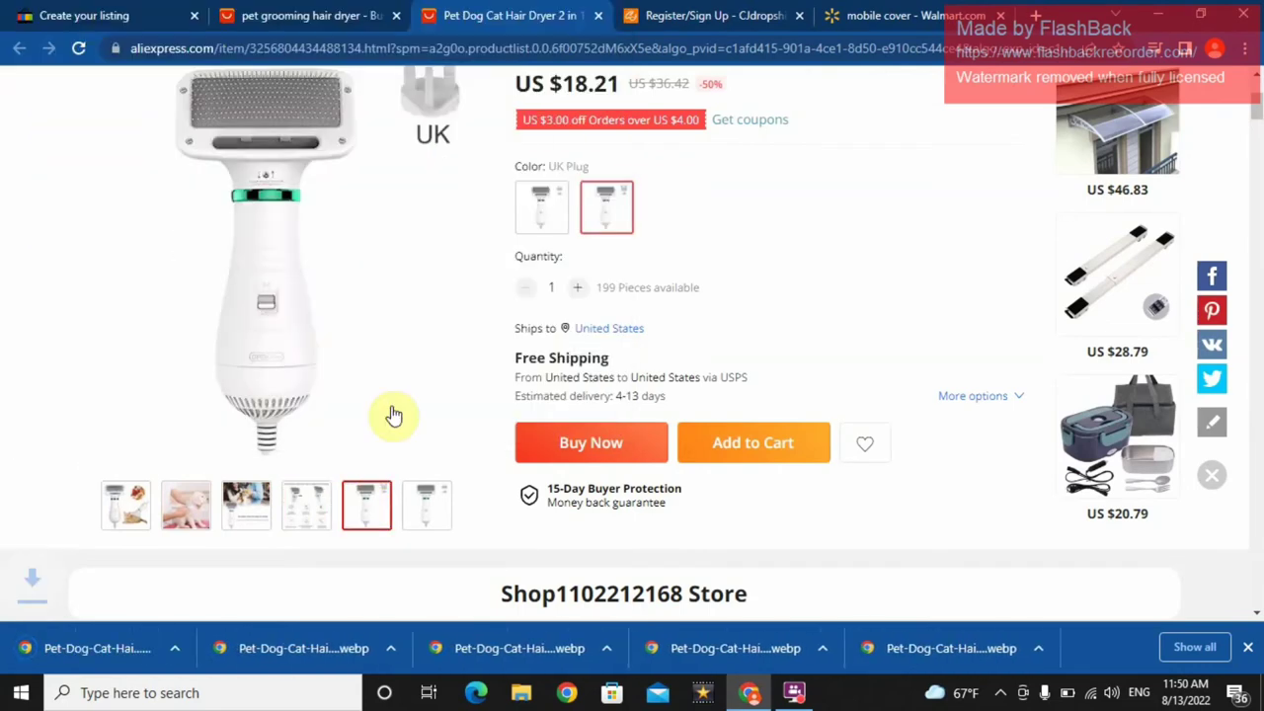
pyautogui.moveTo(427, 498)
pyautogui.rightClick(352, 306)
pyautogui.click(367, 341)
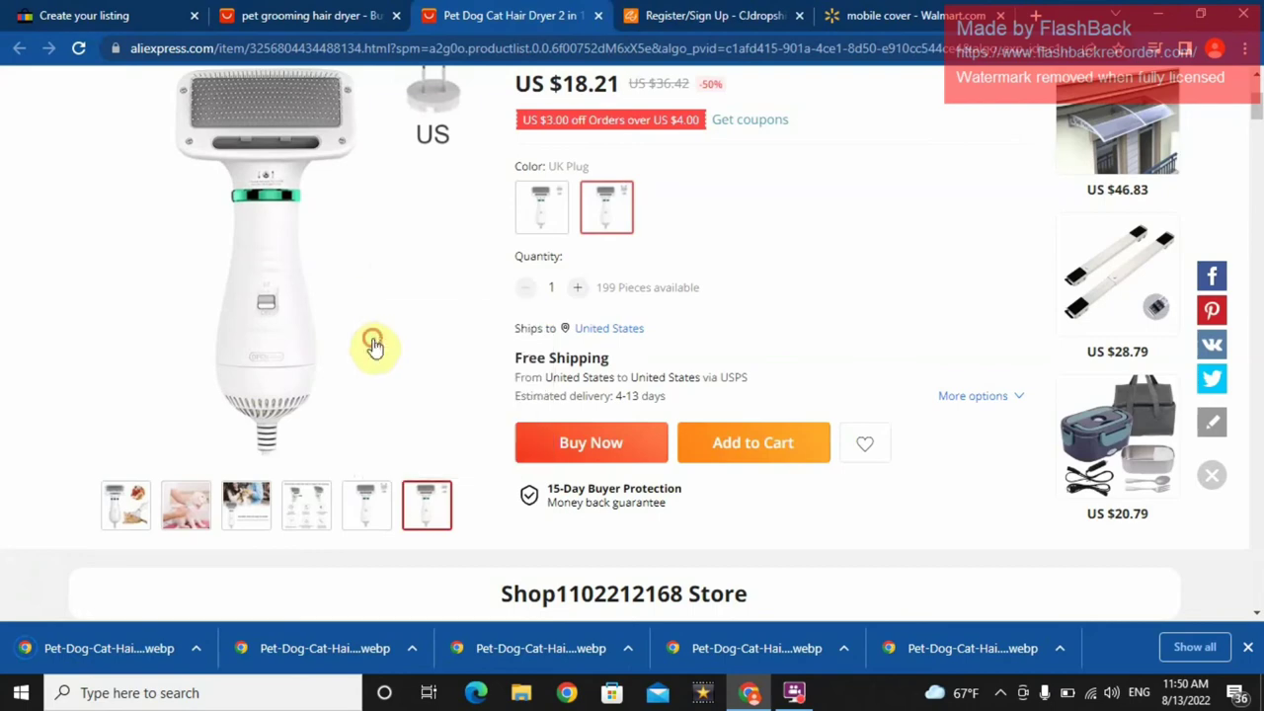
pyautogui.press('Return')
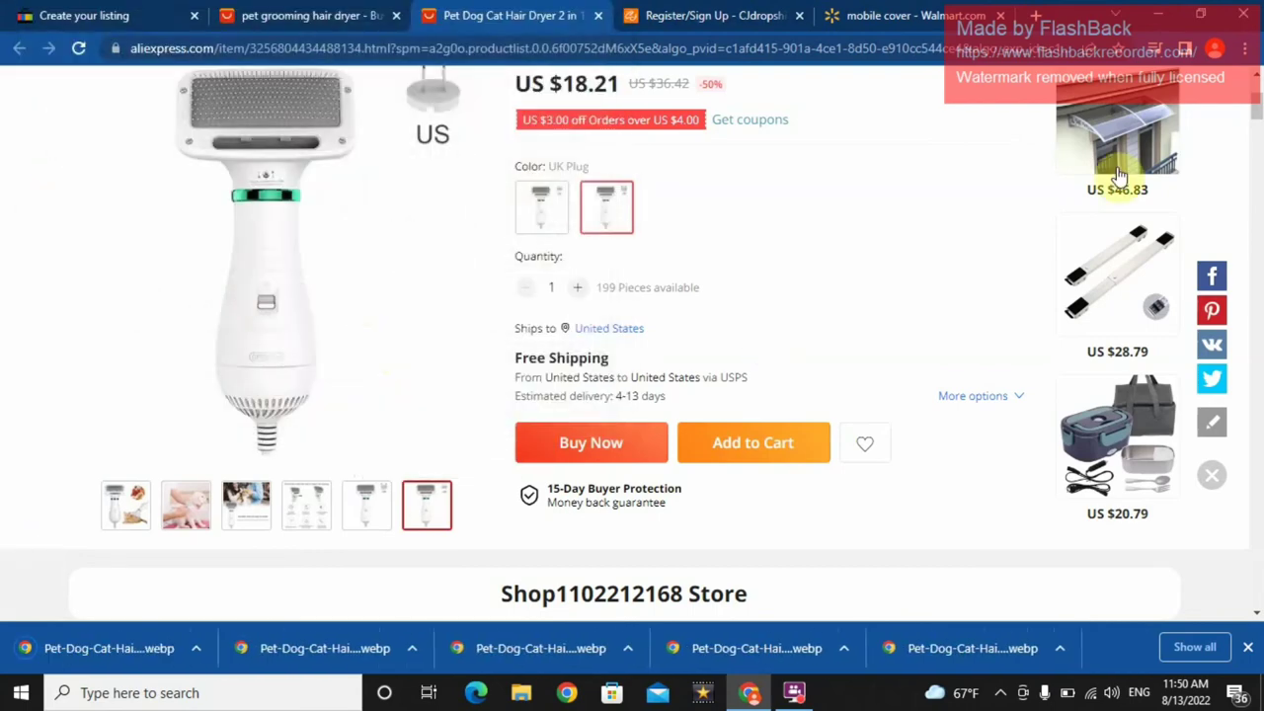
# - Scroll back to the top and close the 'Subscribe to notifications' popup
pyautogui.scroll(3, 1229, 118)
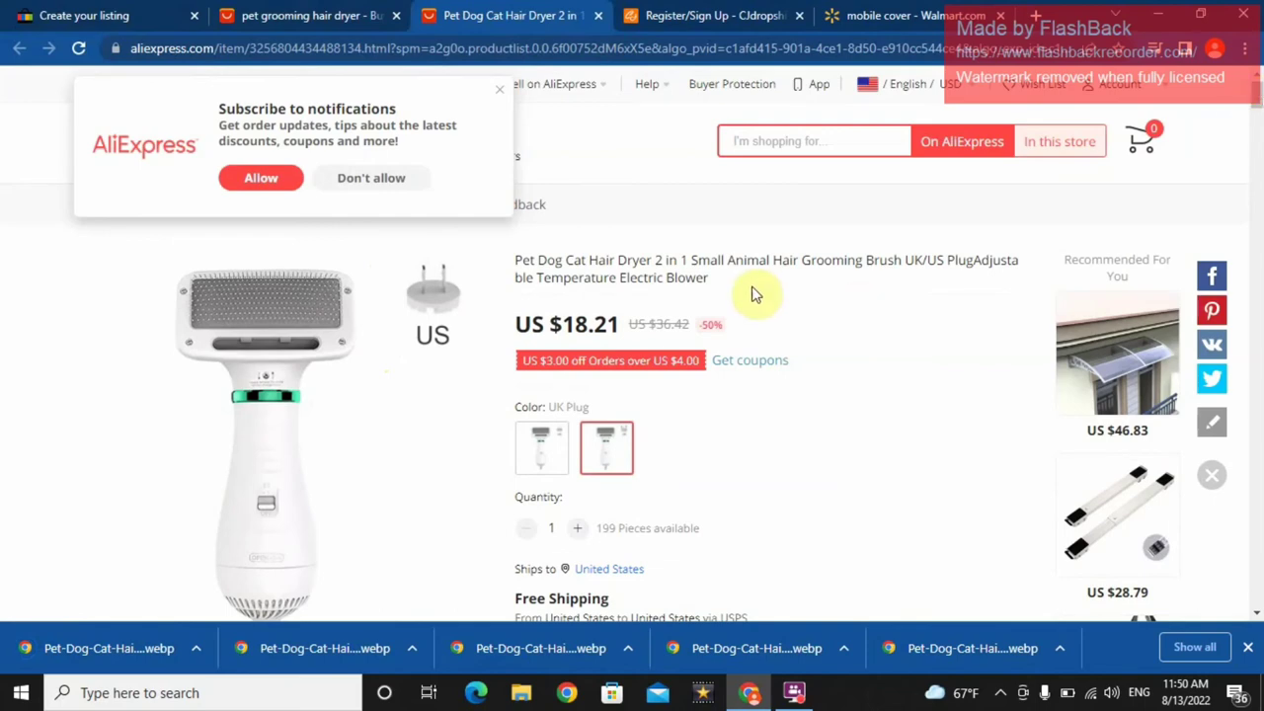
pyautogui.click(500, 89)
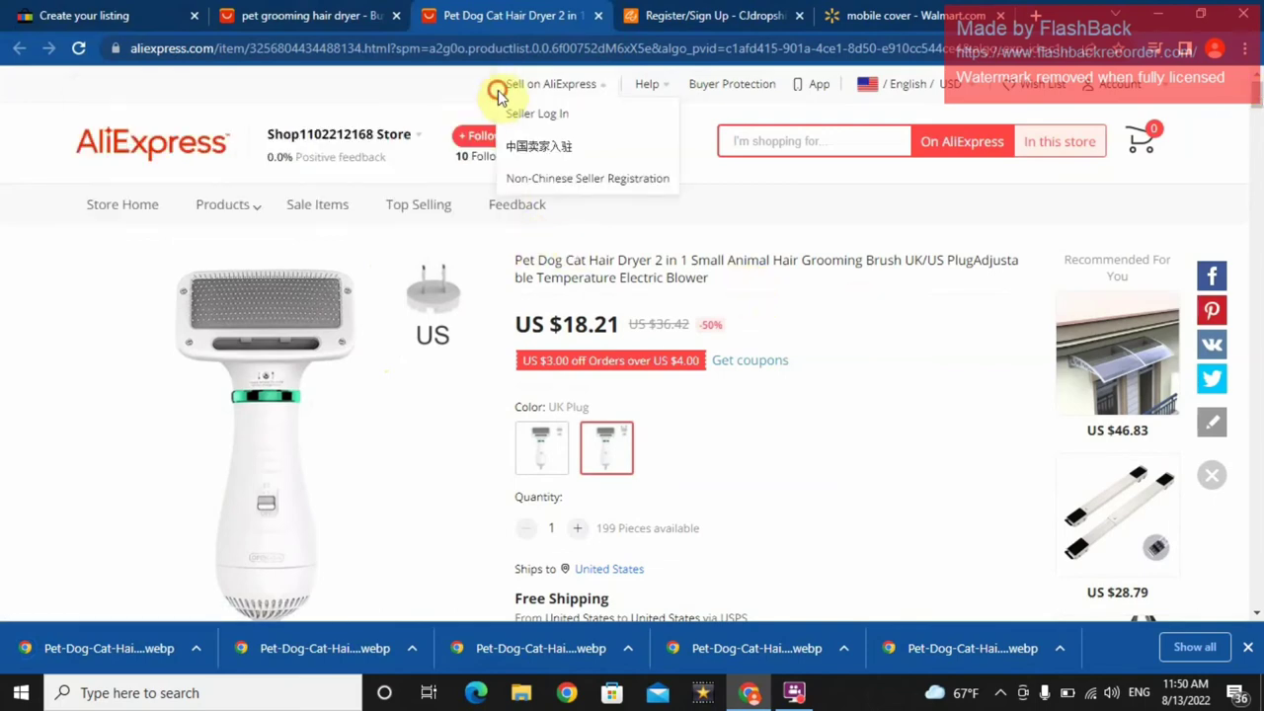
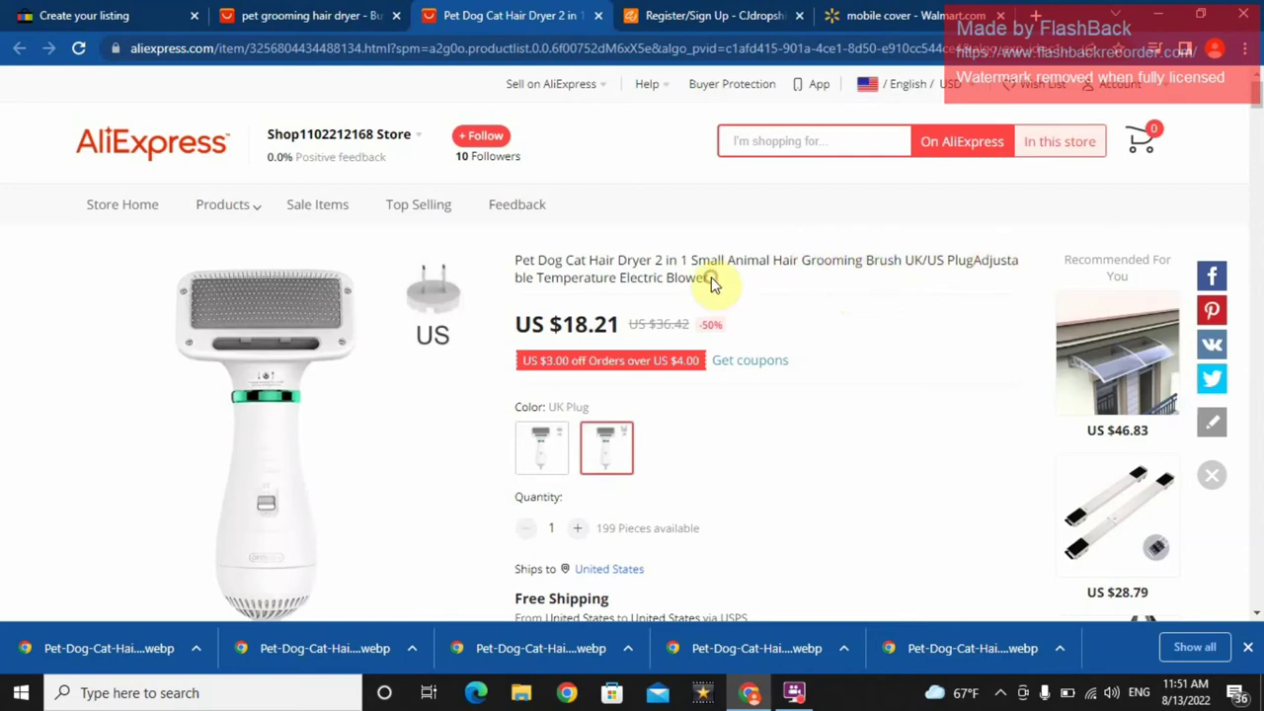
# - Copy the AliExpress pet hair dryer product title and return to the eBay listing tab
pyautogui.moveTo(713, 284); pyautogui.dragTo(527, 261)
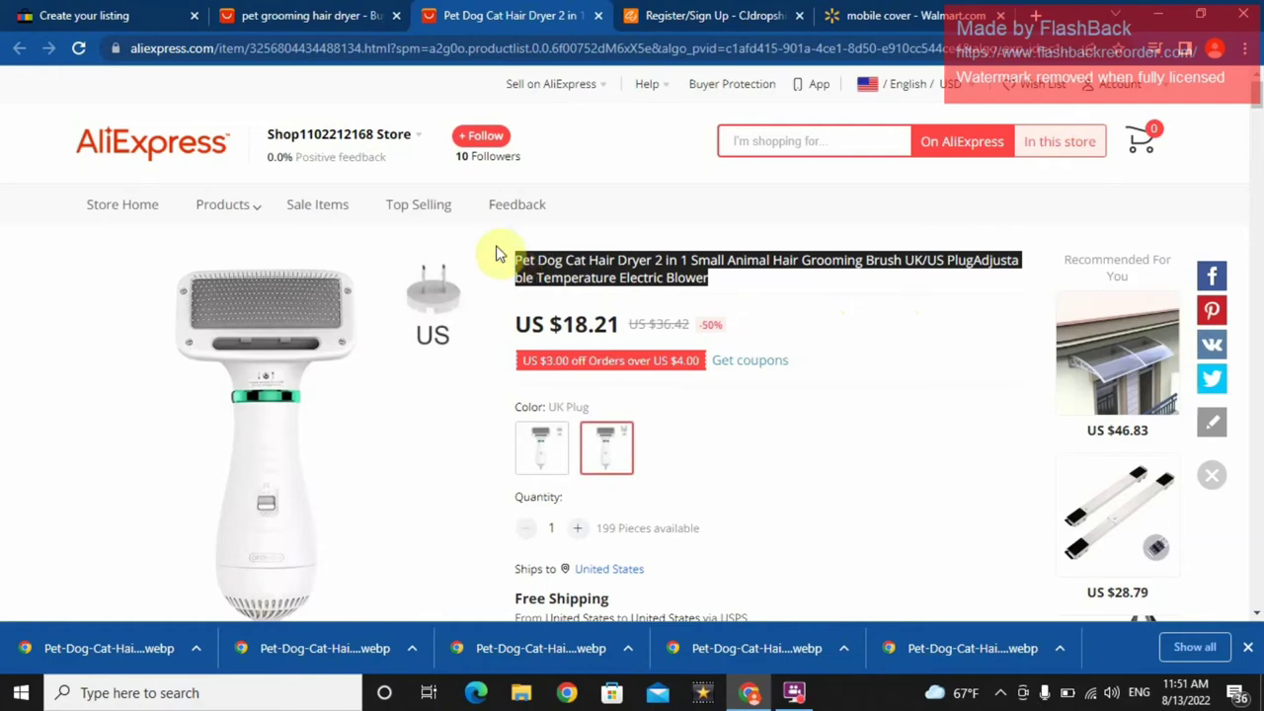
pyautogui.rightClick(592, 261)
pyautogui.click(619, 275)
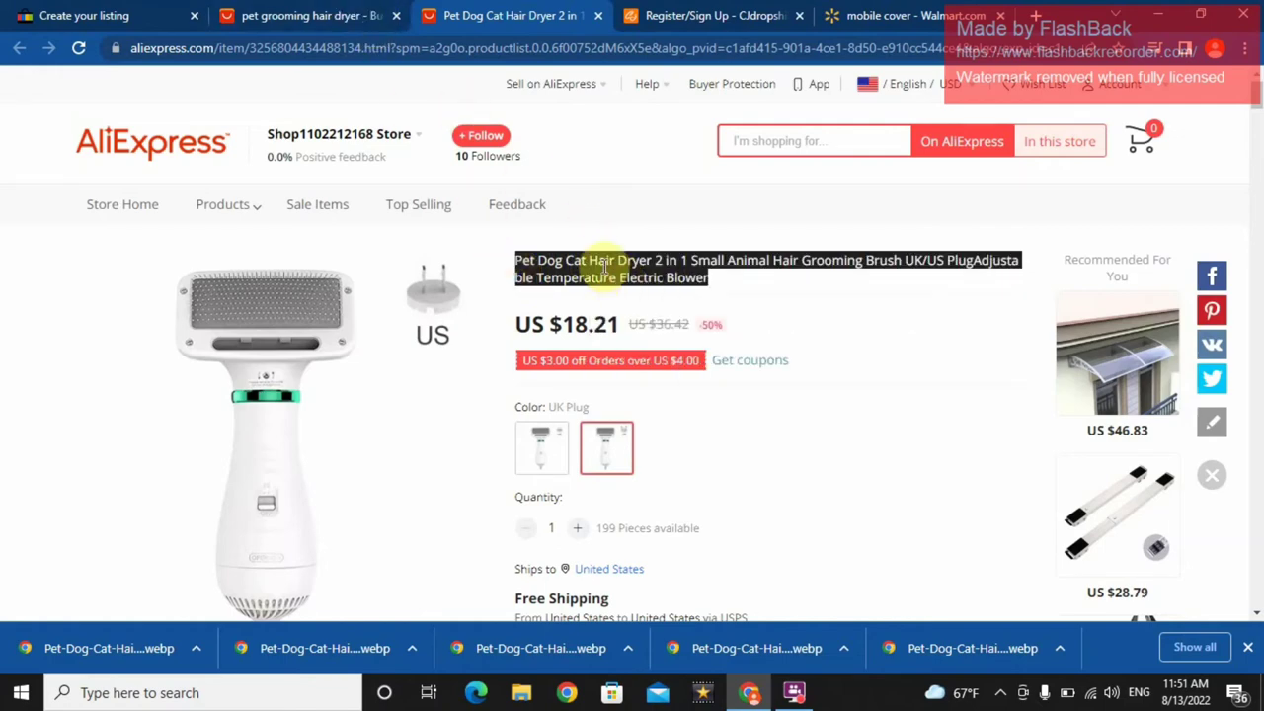
pyautogui.click(103, 11)
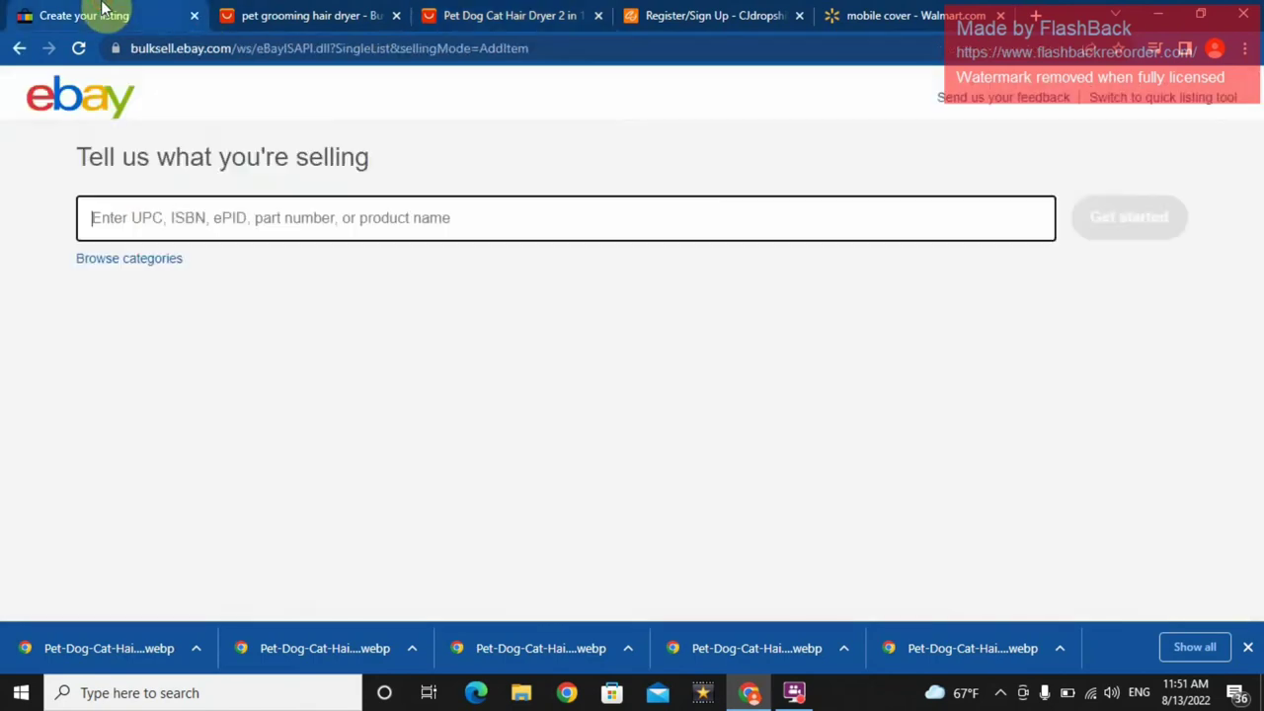
# - Paste the 'Pet Dog Cat Hair Dryer 2 in 1…' title into the selling field and dismiss the suggestions
pyautogui.rightClick(325, 219)
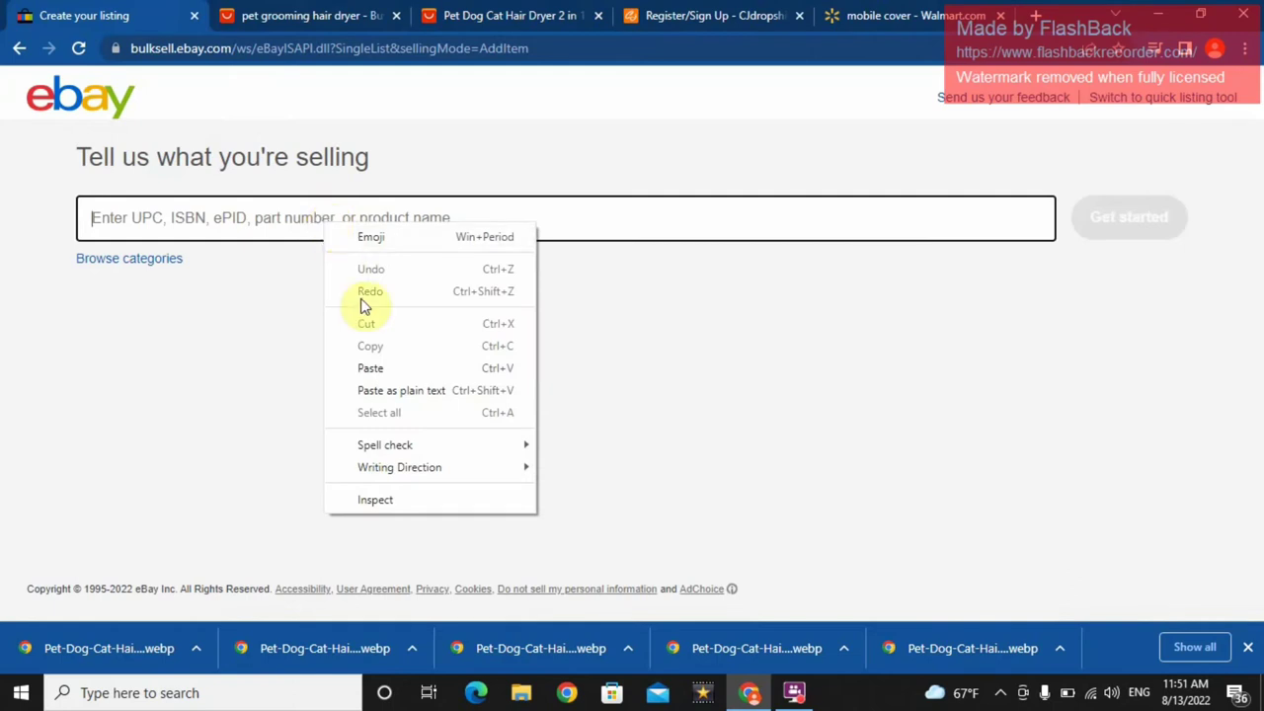
pyautogui.click(375, 368)
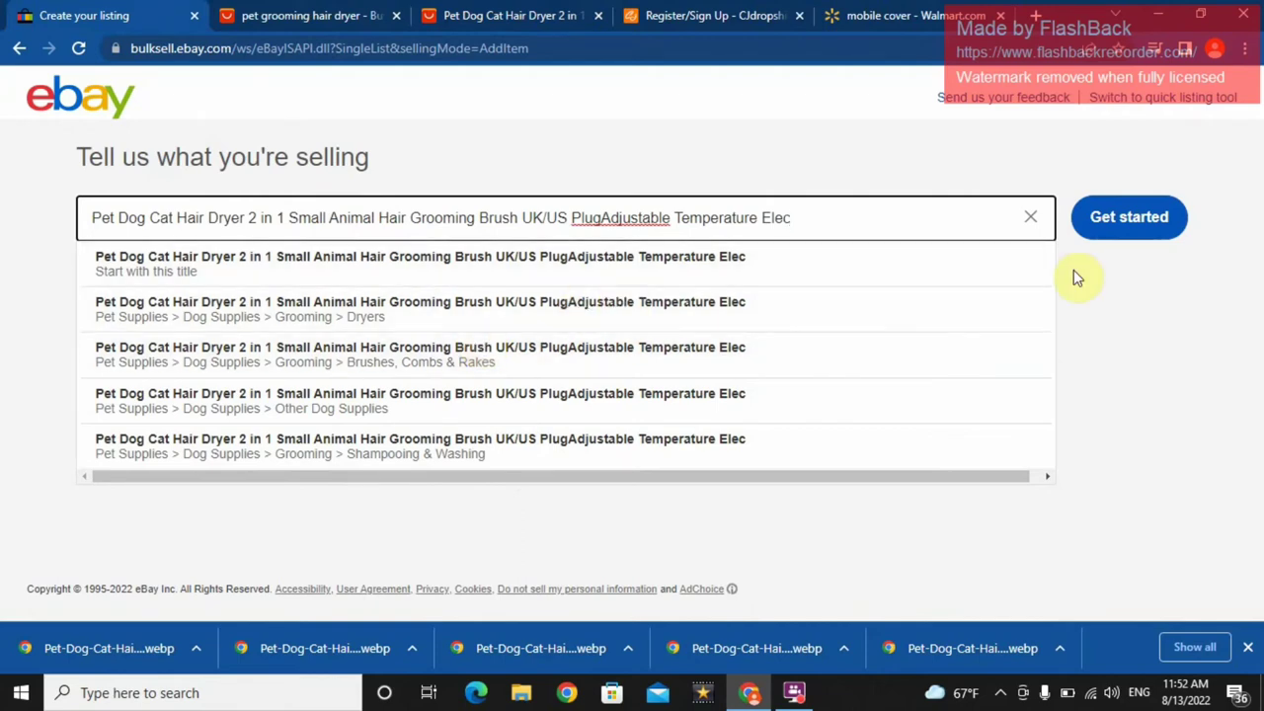
pyautogui.click(1131, 294)
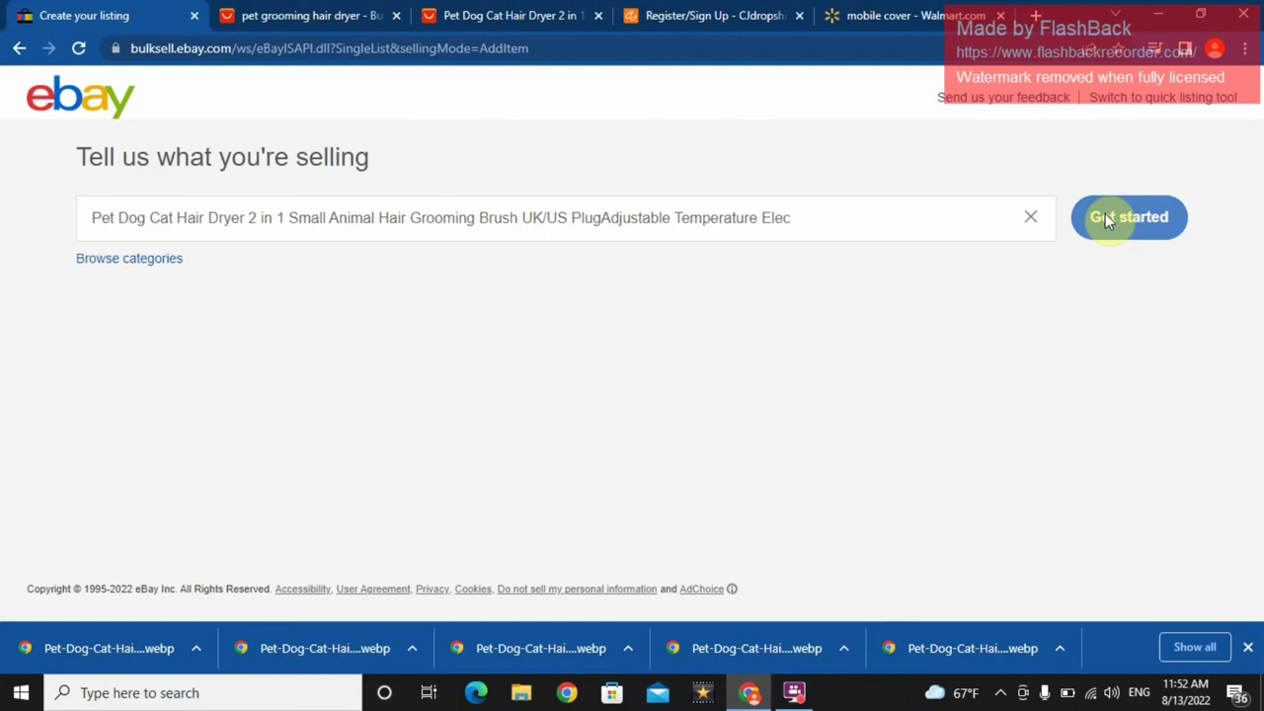
# - Create the listing draft from the pasted title and scroll down to the UPC, Condition and Photos fields
pyautogui.click(1104, 216)
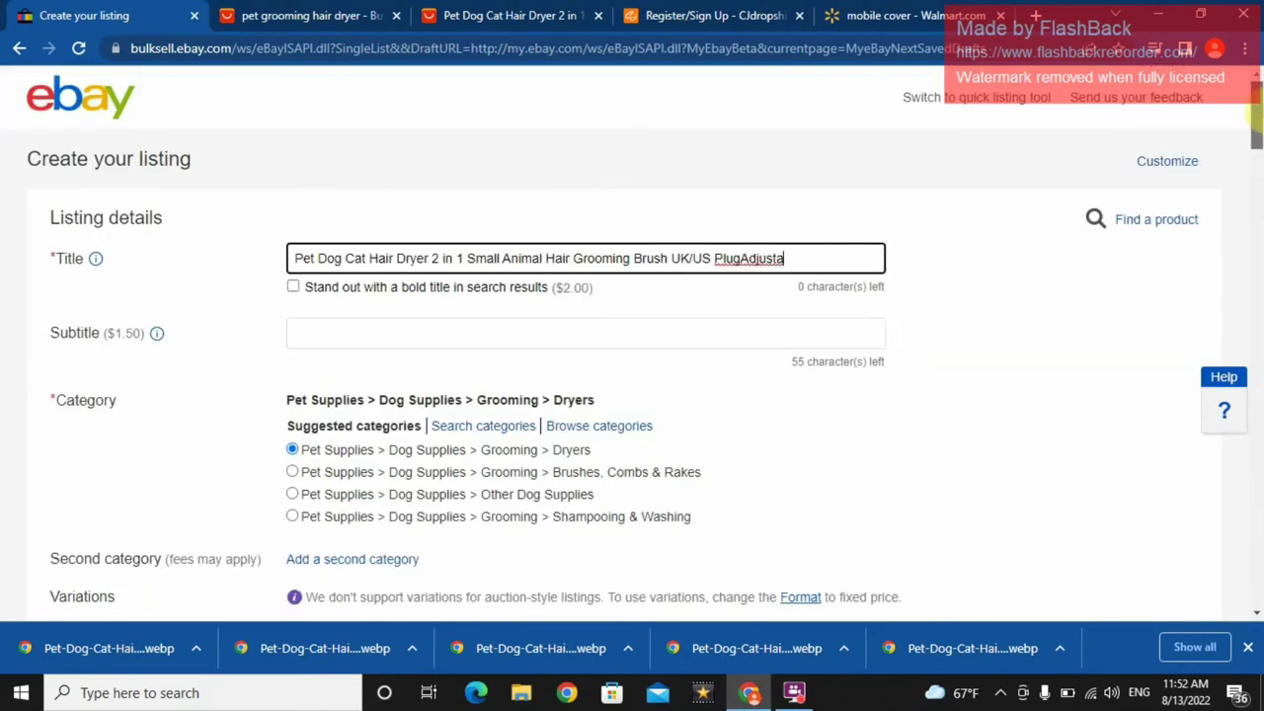
pyautogui.scroll(-3, 1252, 114)
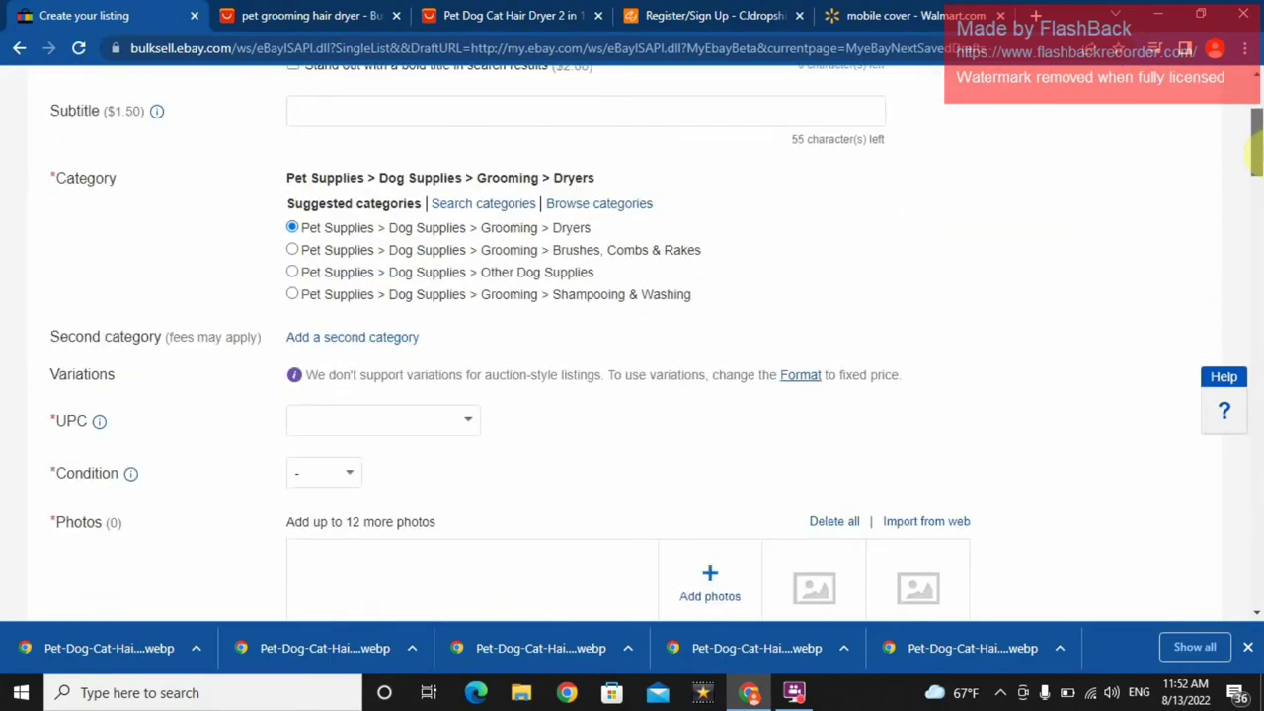
pyautogui.scroll(3, 1251, 150)
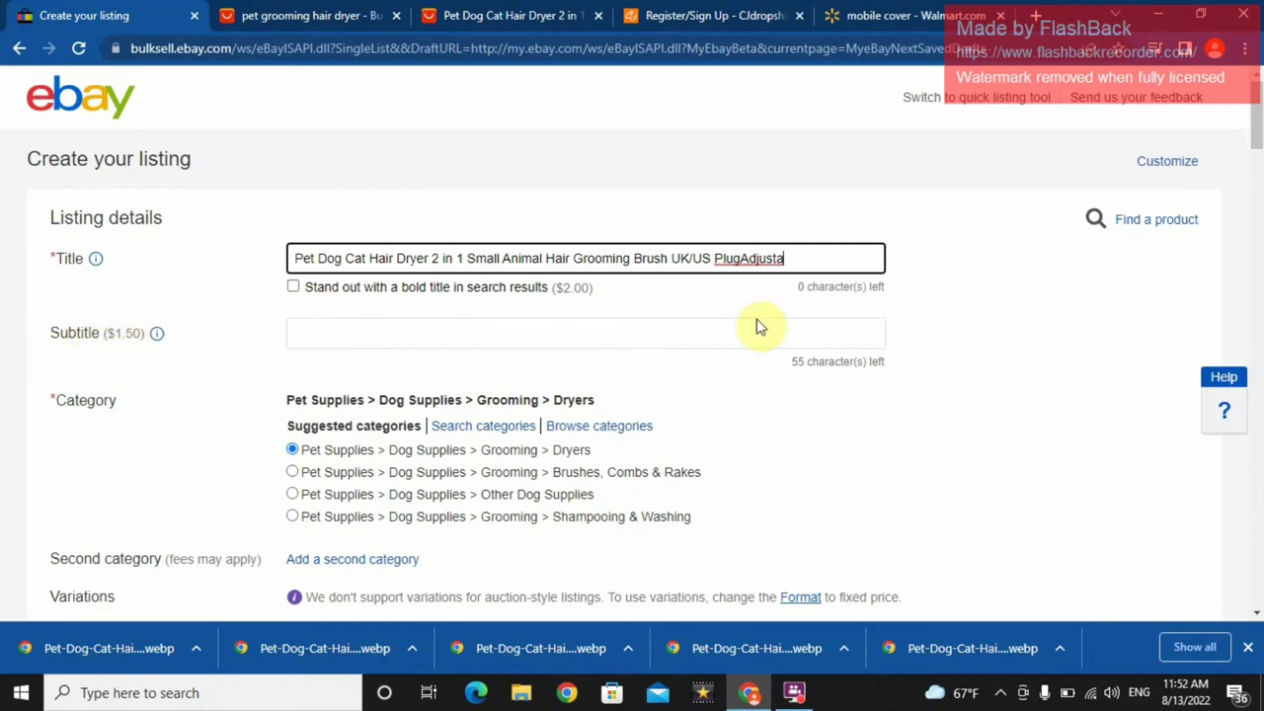
pyautogui.moveTo(1254, 130); pyautogui.dragTo(1253, 158)
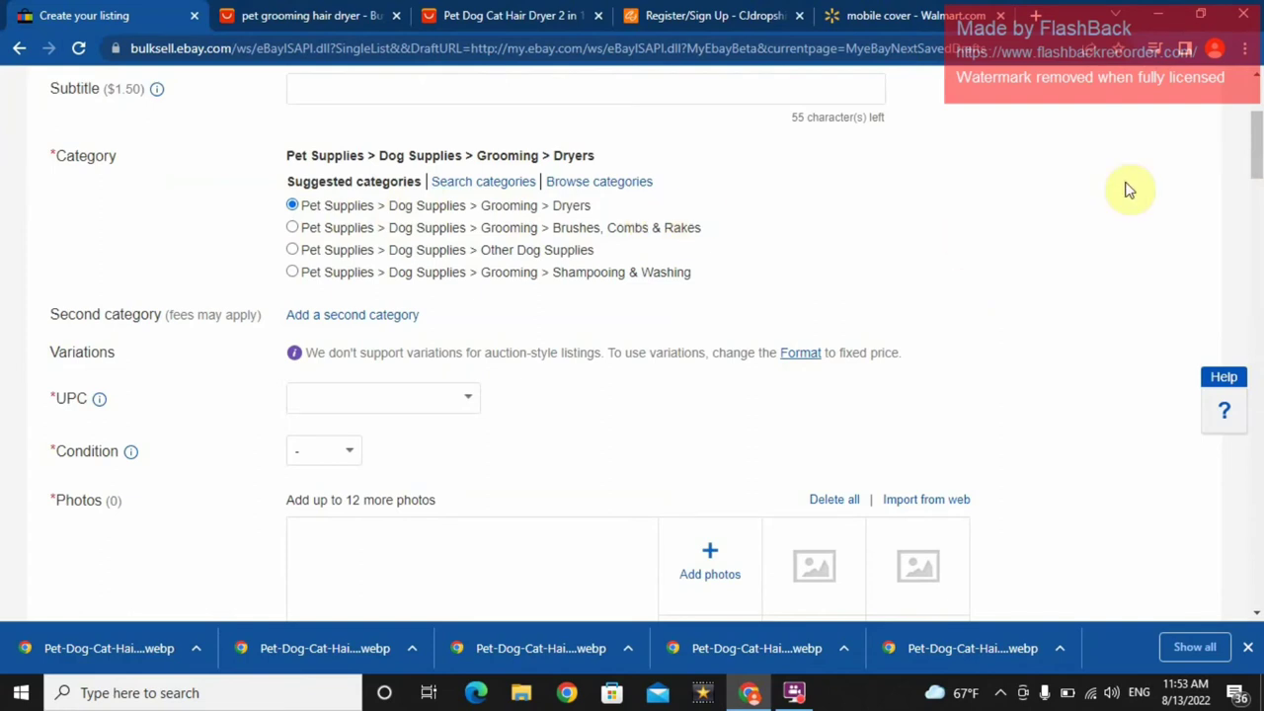
pyautogui.scroll(-2, 1252, 156)
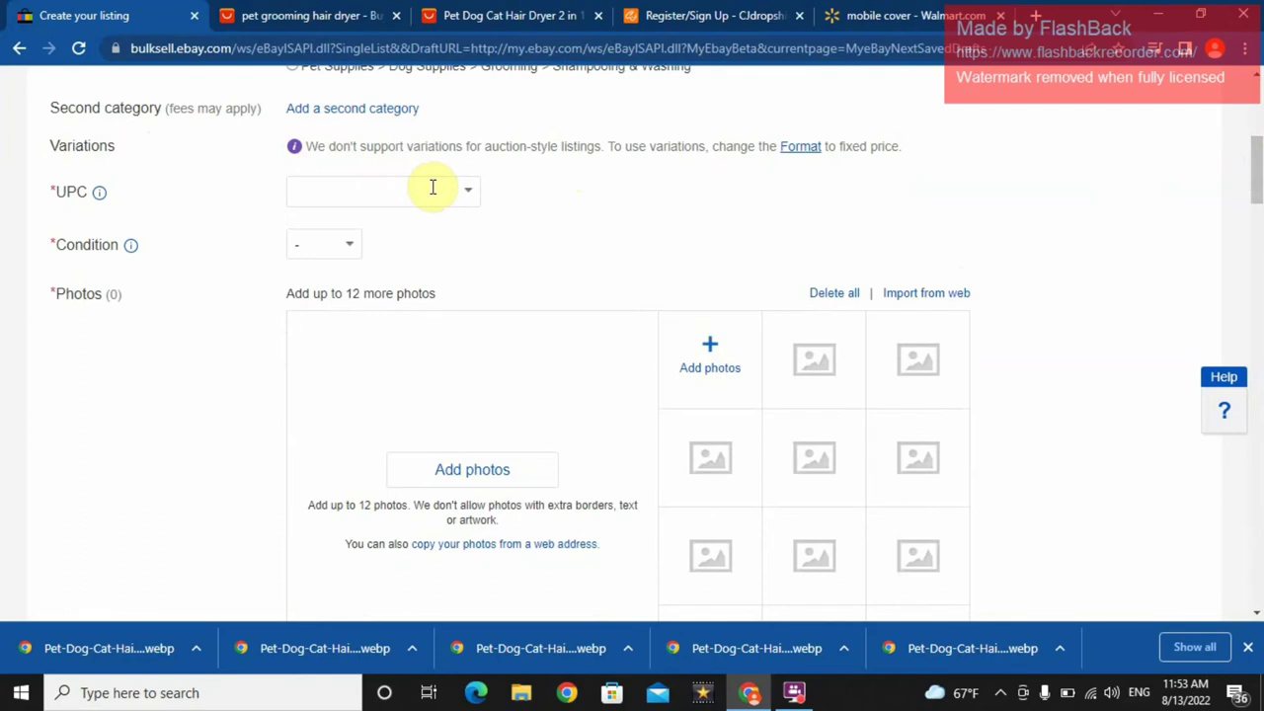
# - Choose New as the item condition in the Condition dropdown below the UPC field
pyautogui.click(451, 191)
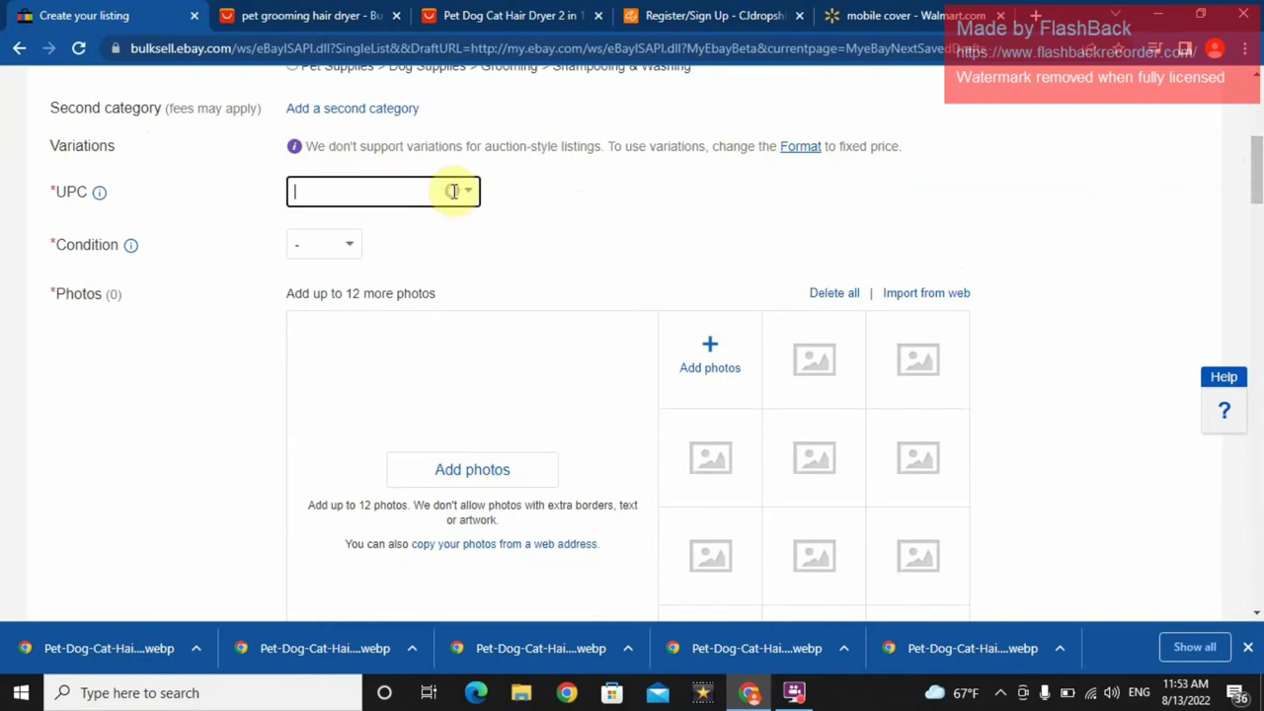
pyautogui.click(349, 246)
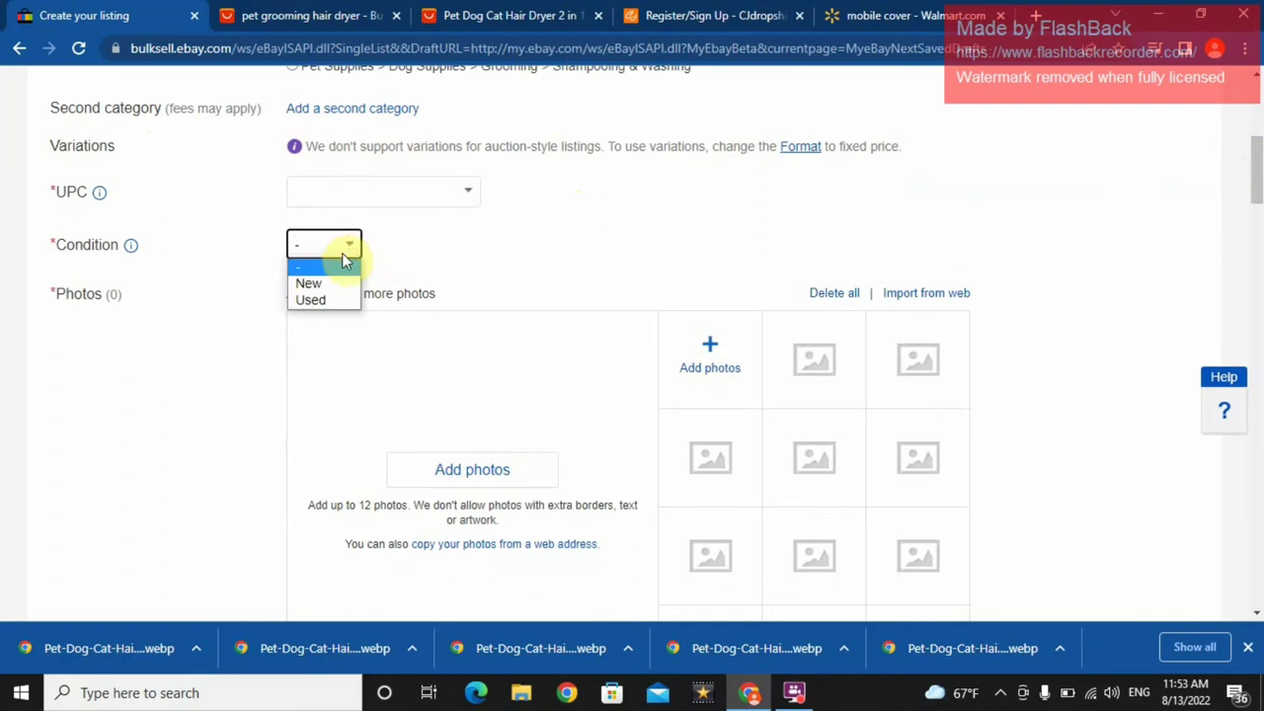
pyautogui.click(309, 284)
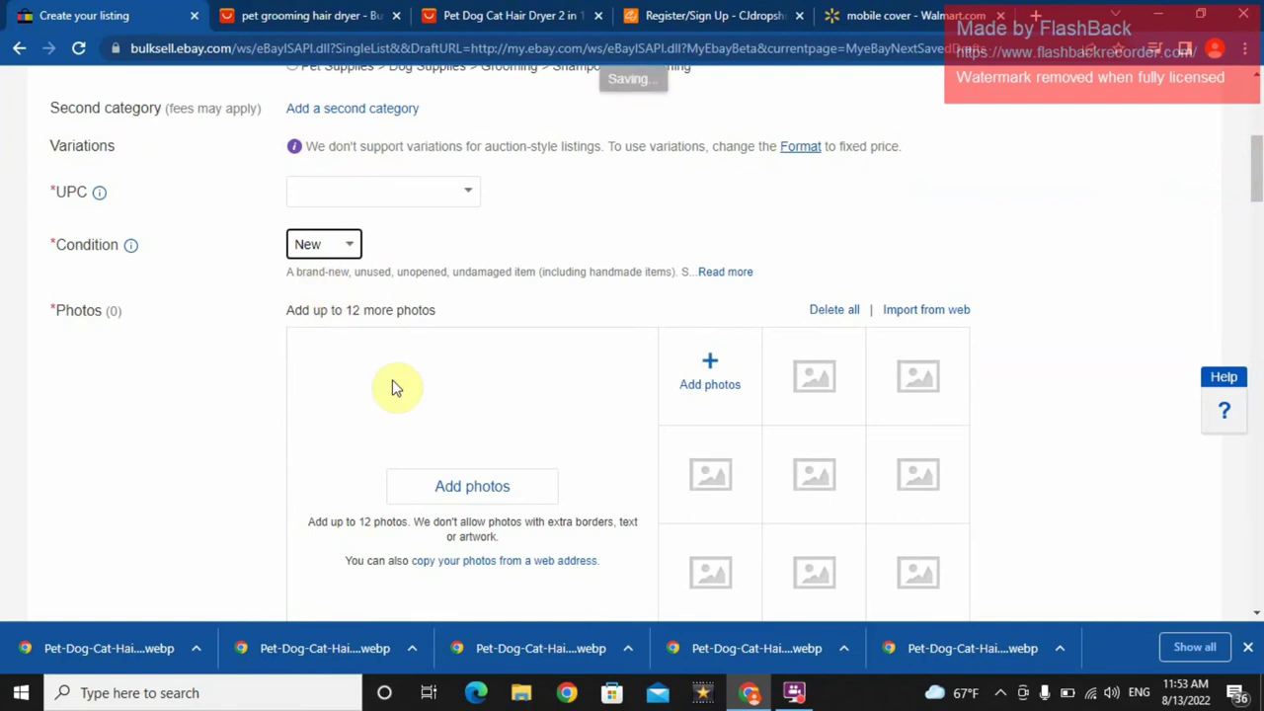
# - Upload six hair dryer and dog grooming images from the Downloads folder as listing photos
pyautogui.click(454, 490)
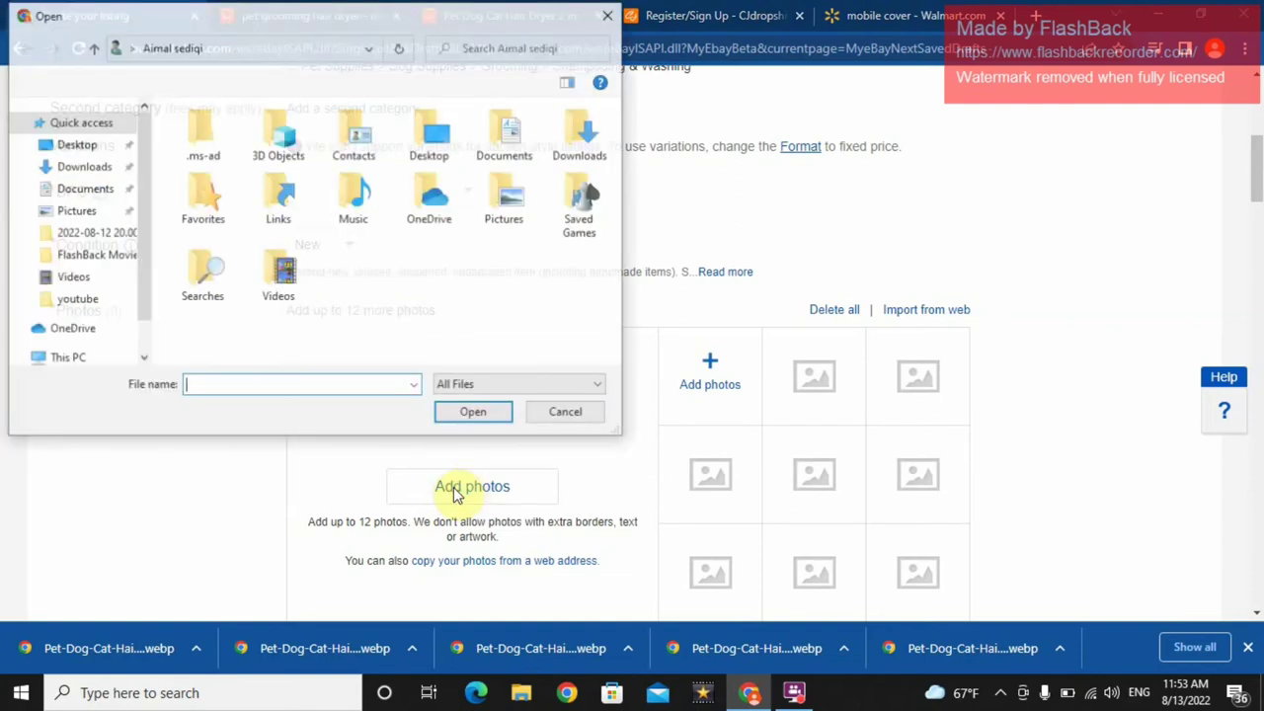
pyautogui.click(75, 166)
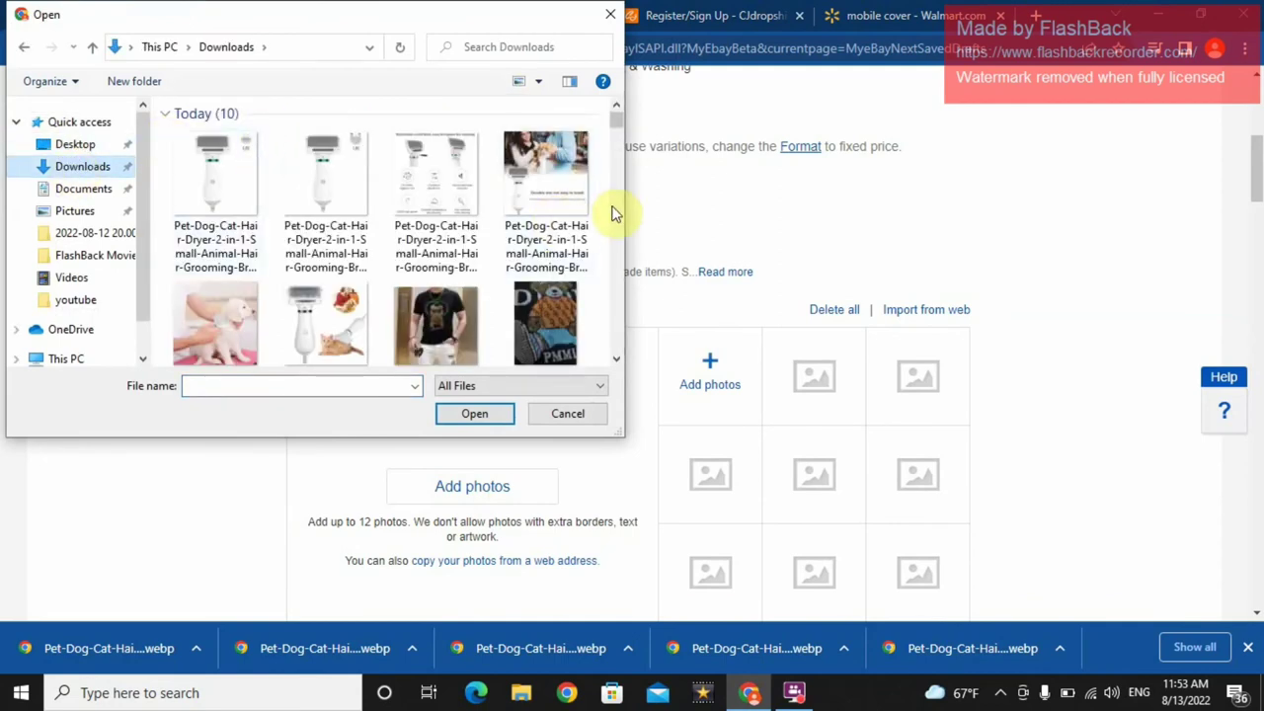
pyautogui.moveTo(347, 178); pyautogui.dragTo(227, 165)
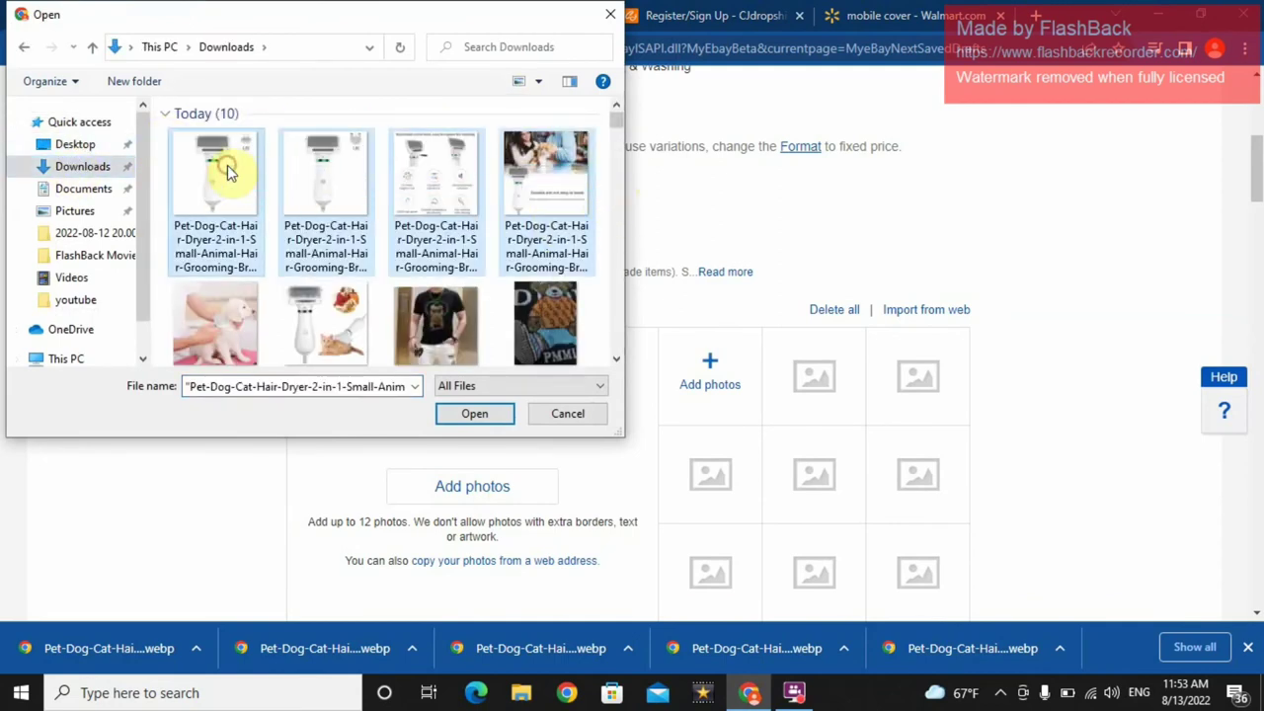
pyautogui.keyDown('ctrl'); pyautogui.click(321, 313); pyautogui.keyUp('ctrl')
pyautogui.keyDown('ctrl'); pyautogui.click(223, 286); pyautogui.keyUp('ctrl')
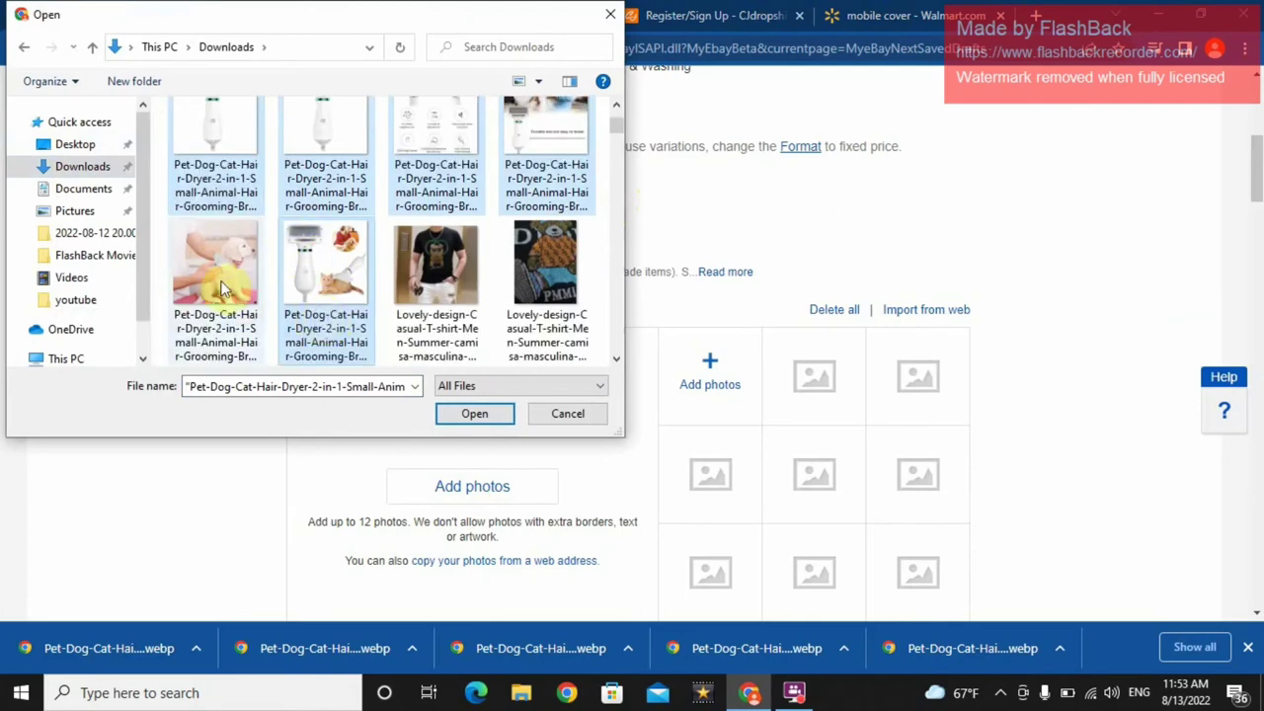
pyautogui.click(468, 414)
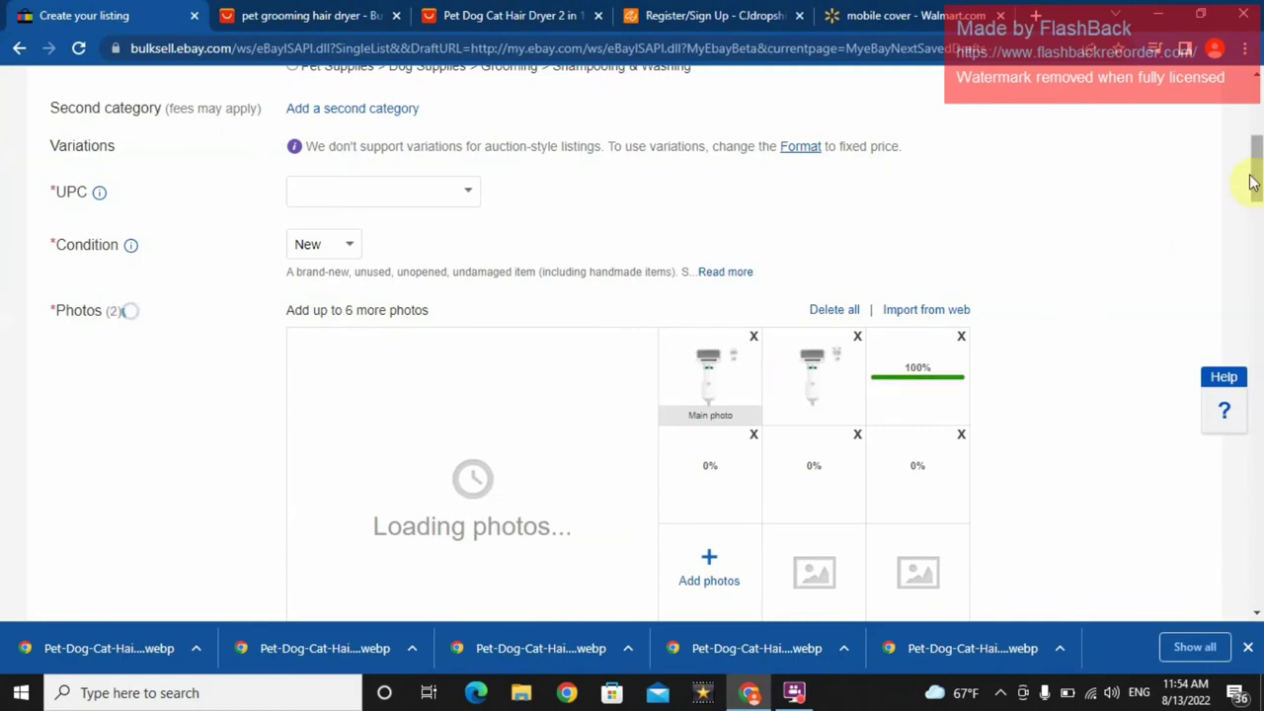
# - Rearrange the photos so the dryer-with-cat-and-dog image is main and the infographic is last
pyautogui.moveTo(1249, 168); pyautogui.dragTo(1255, 193)
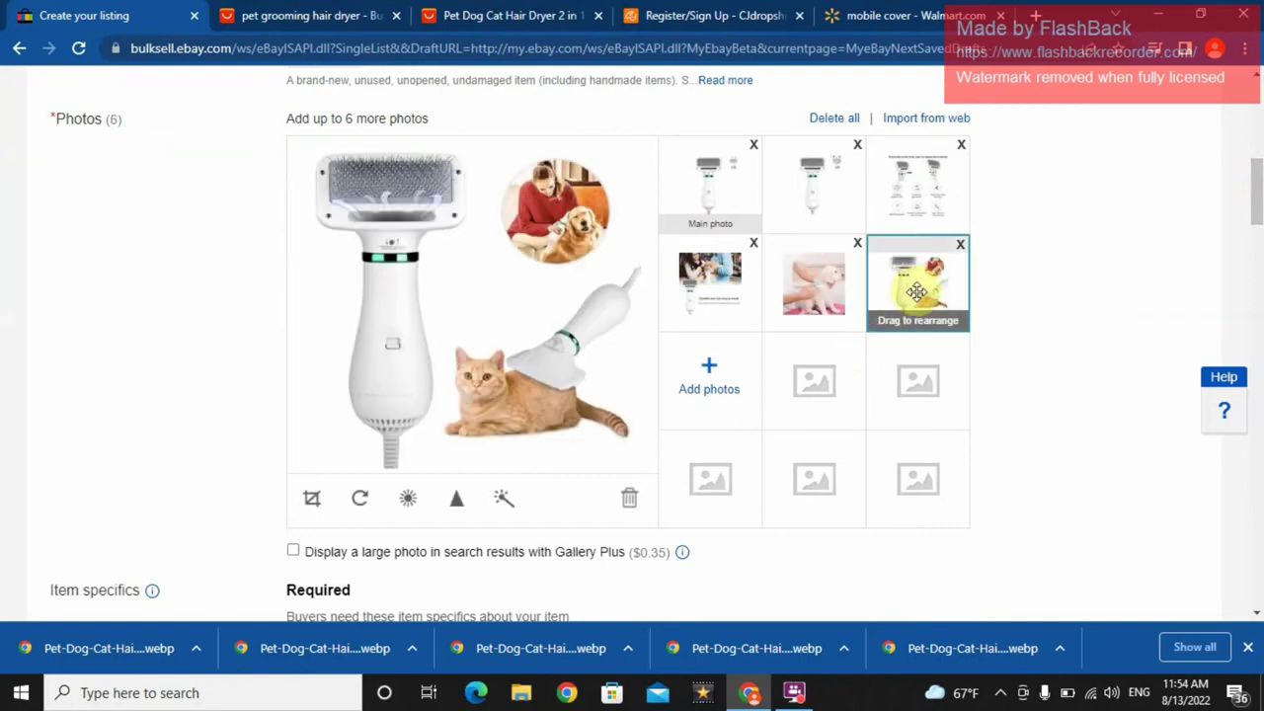
pyautogui.moveTo(917, 291); pyautogui.dragTo(703, 291)
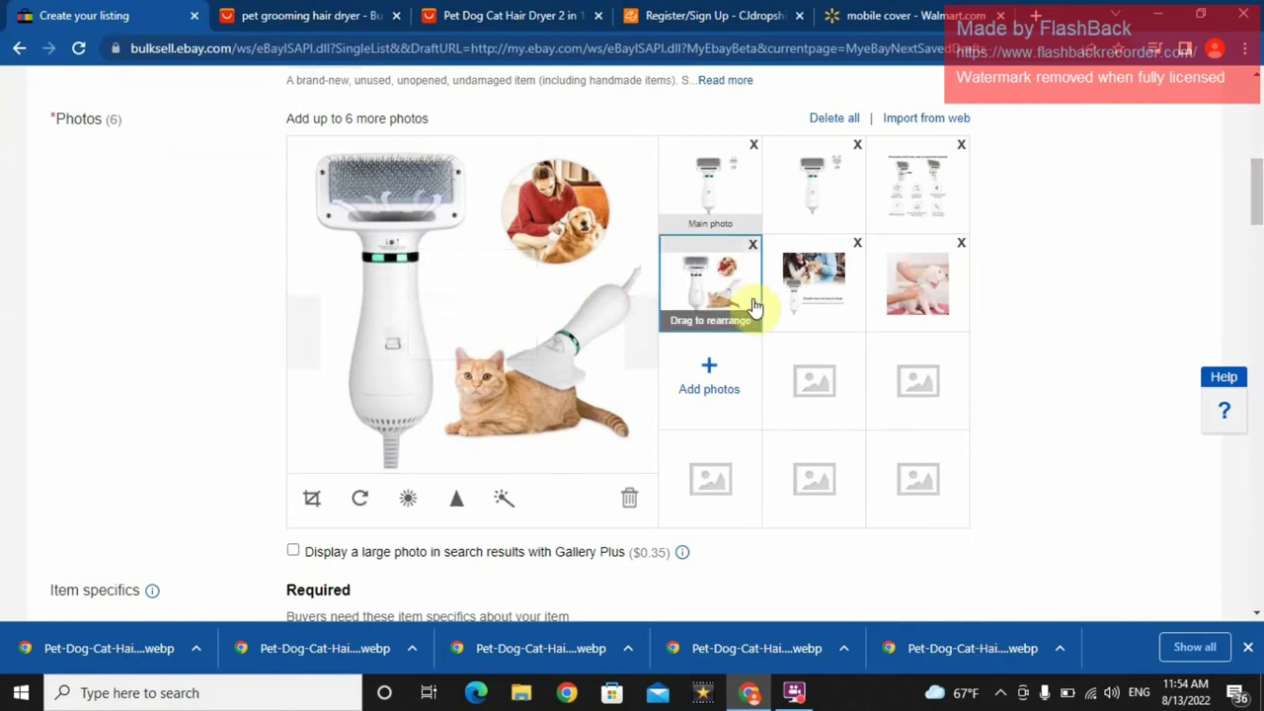
pyautogui.moveTo(712, 288); pyautogui.dragTo(692, 178)
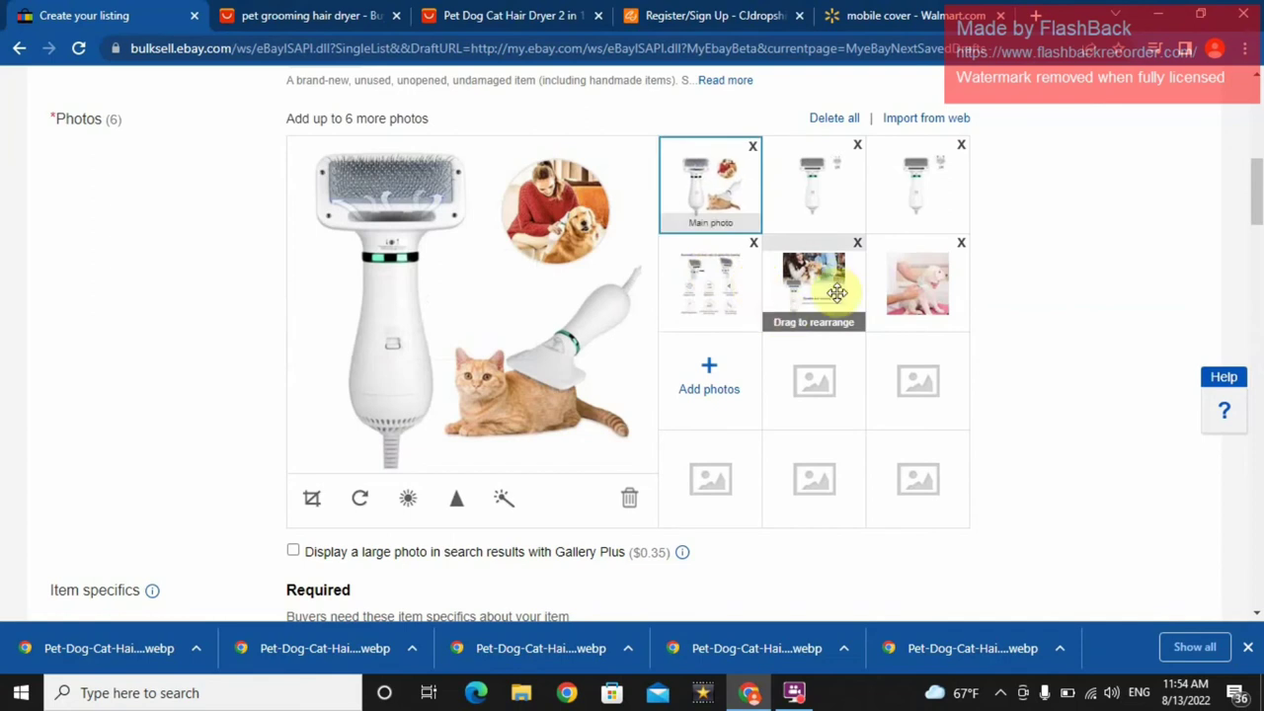
pyautogui.moveTo(927, 308); pyautogui.dragTo(815, 198)
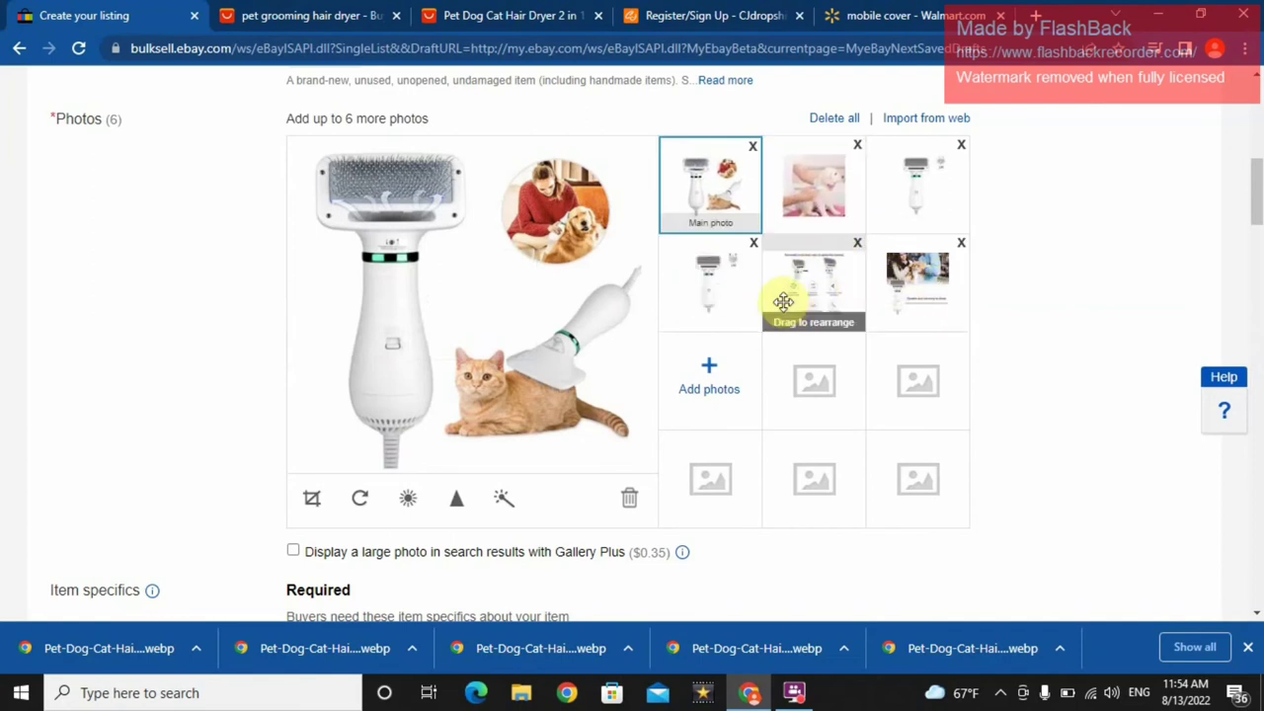
pyautogui.moveTo(787, 302); pyautogui.dragTo(897, 231)
pyautogui.moveTo(908, 274); pyautogui.dragTo(727, 277)
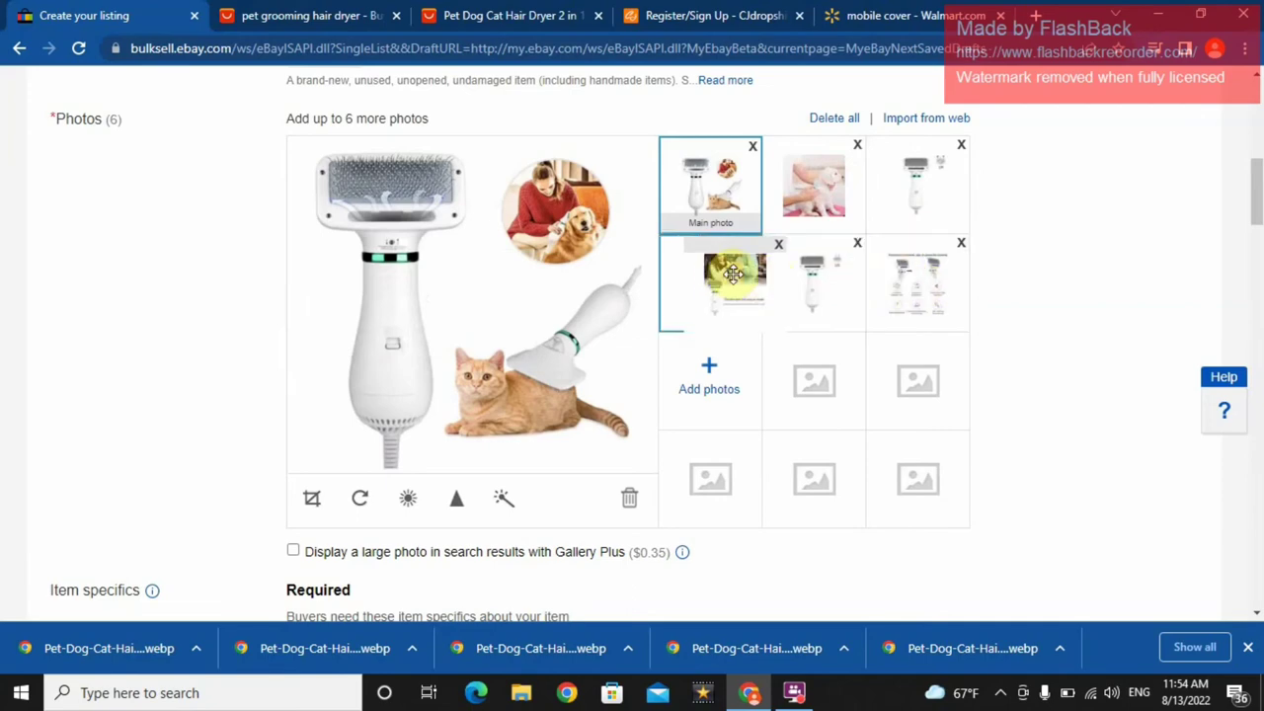
pyautogui.moveTo(918, 296); pyautogui.dragTo(1145, 262)
pyautogui.moveTo(1256, 193)
pyautogui.mouseDown()
pyautogui.moveTo(1256, 226)
pyautogui.moveTo(1256, 205)
pyautogui.mouseUp()
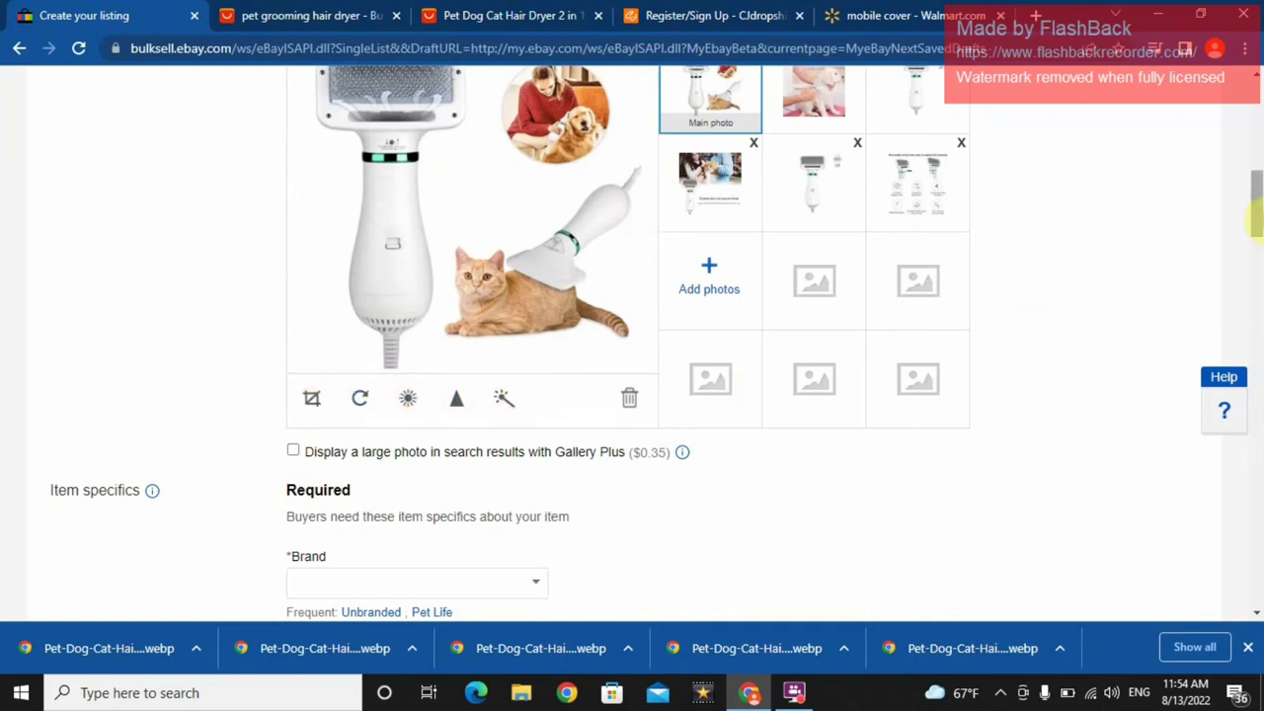
# - Set the Brand item specific to Pet Life and return to the AliExpress hair dryer page
pyautogui.moveTo(1253, 205); pyautogui.dragTo(1256, 243)
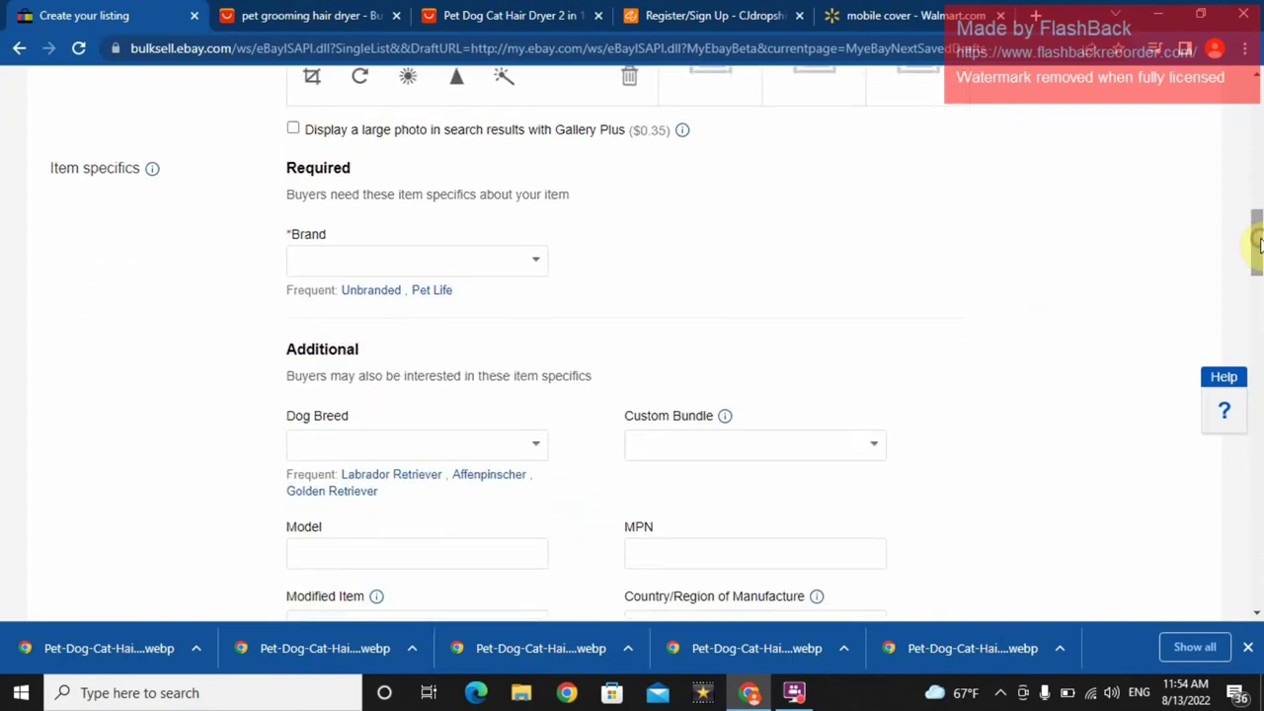
pyautogui.click(456, 265)
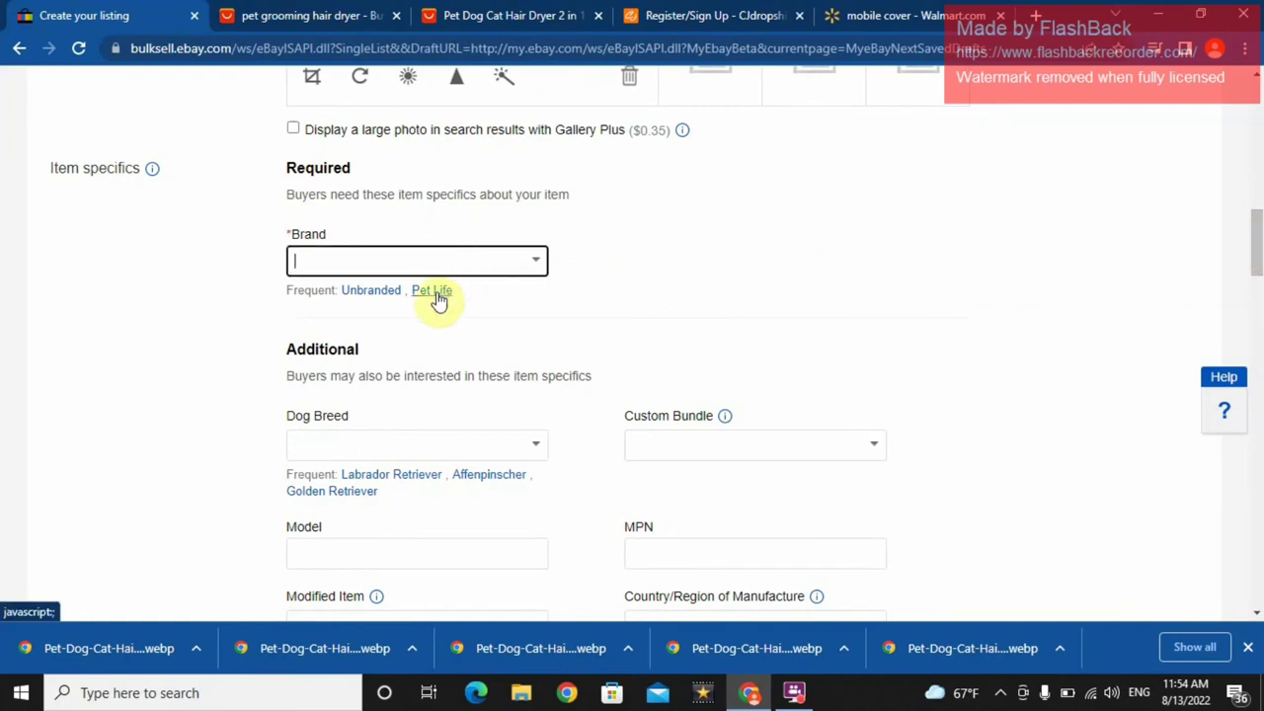
pyautogui.click(434, 293)
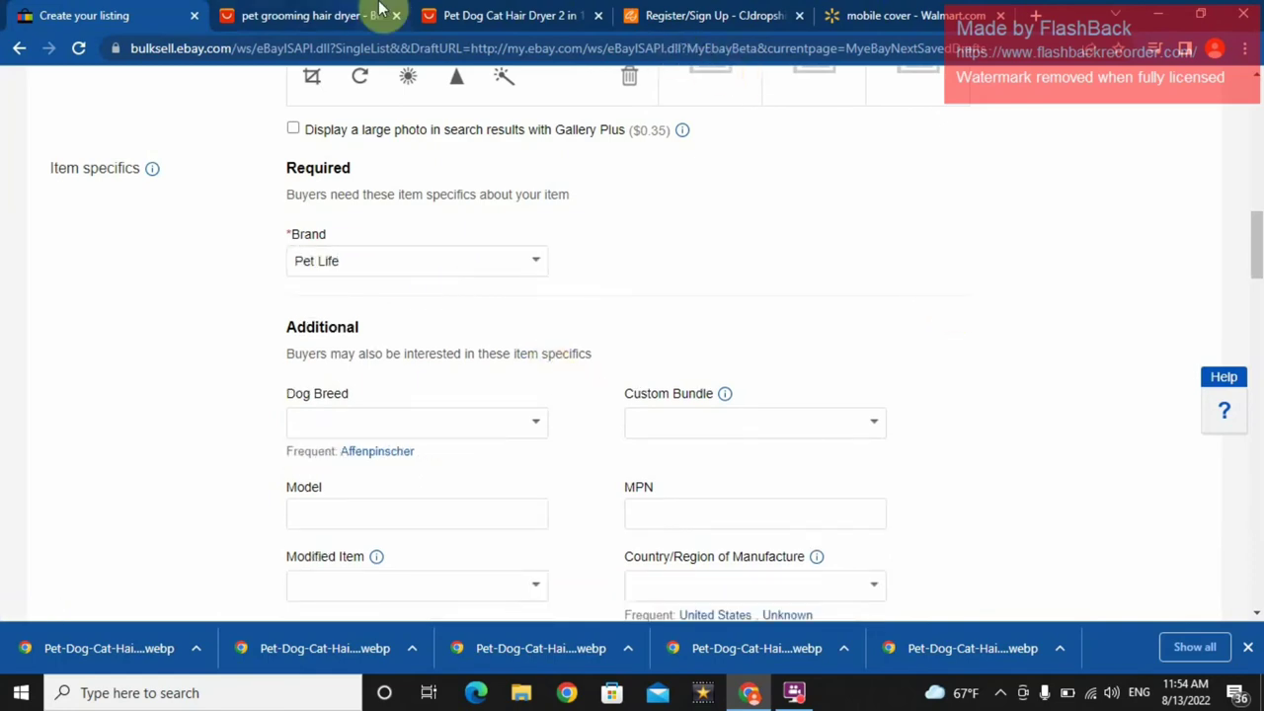
pyautogui.click(262, 15)
pyautogui.click(474, 13)
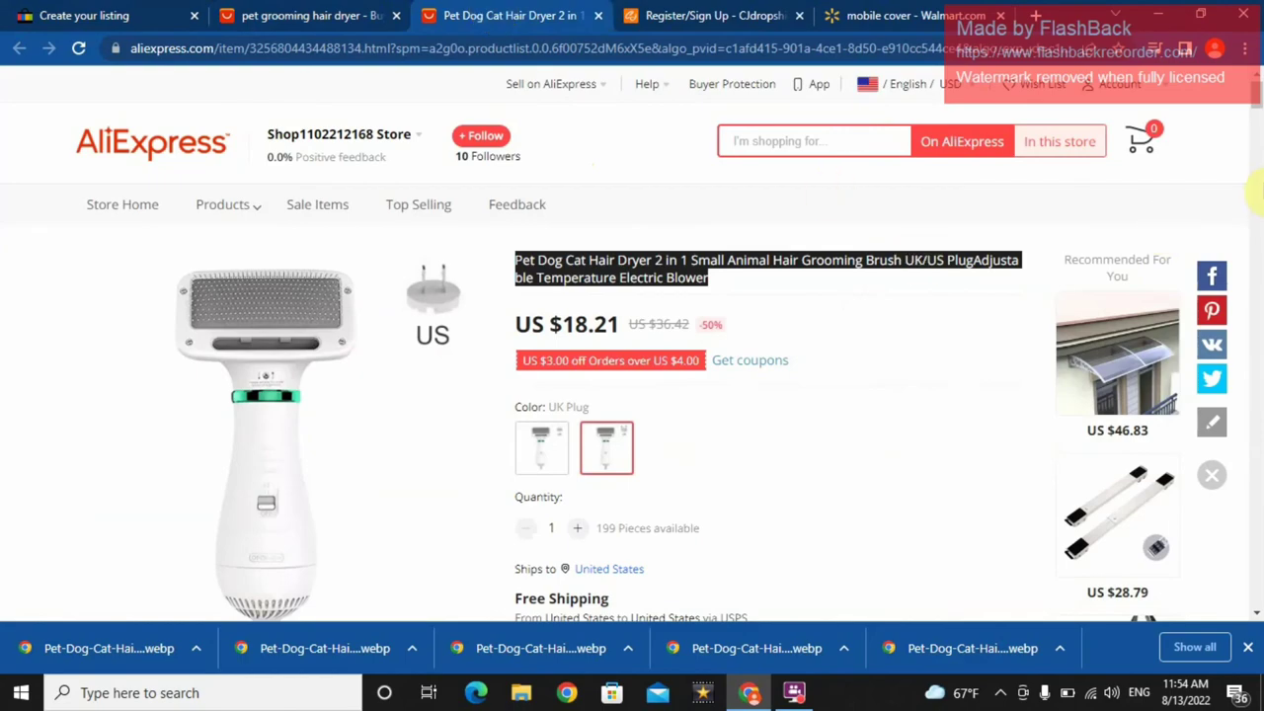
# - Select the description text from 'Description:' to '1 x Pet Hair Dryer.' and return to eBay
pyautogui.moveTo(1257, 105); pyautogui.dragTo(1256, 150)
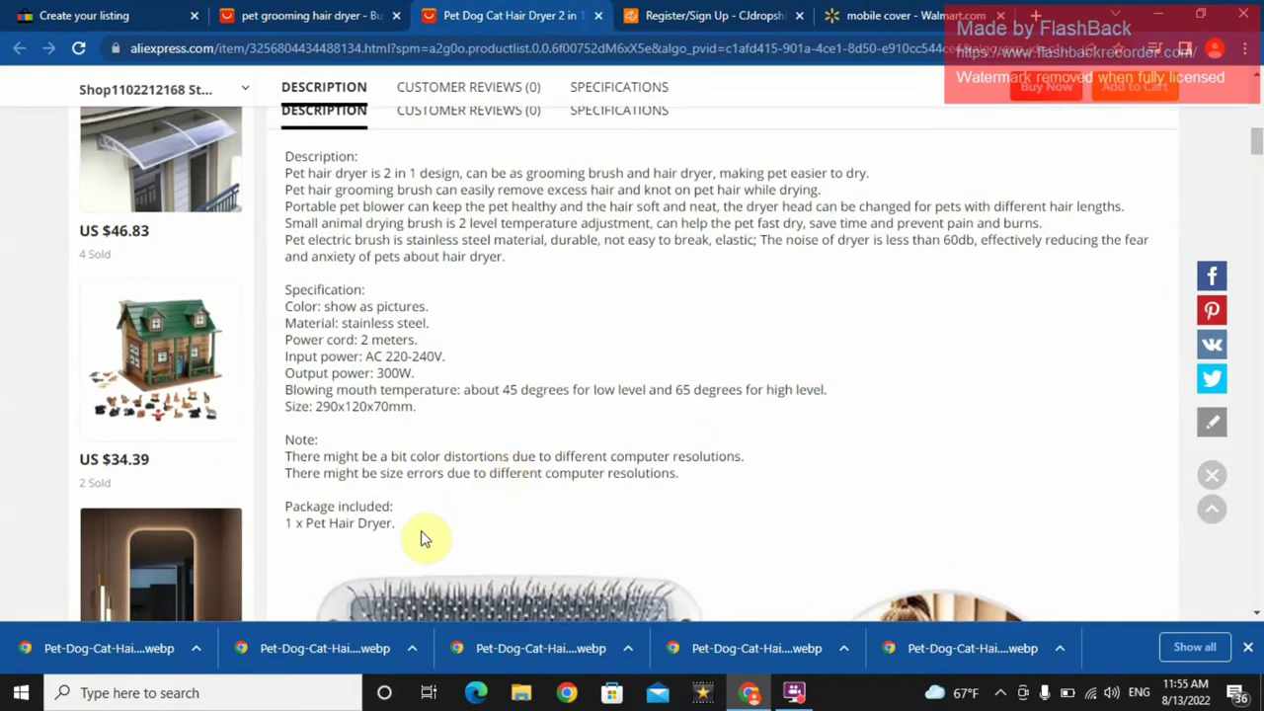
pyautogui.moveTo(403, 524); pyautogui.dragTo(277, 161)
pyautogui.hotkey('ctrl', 'c')
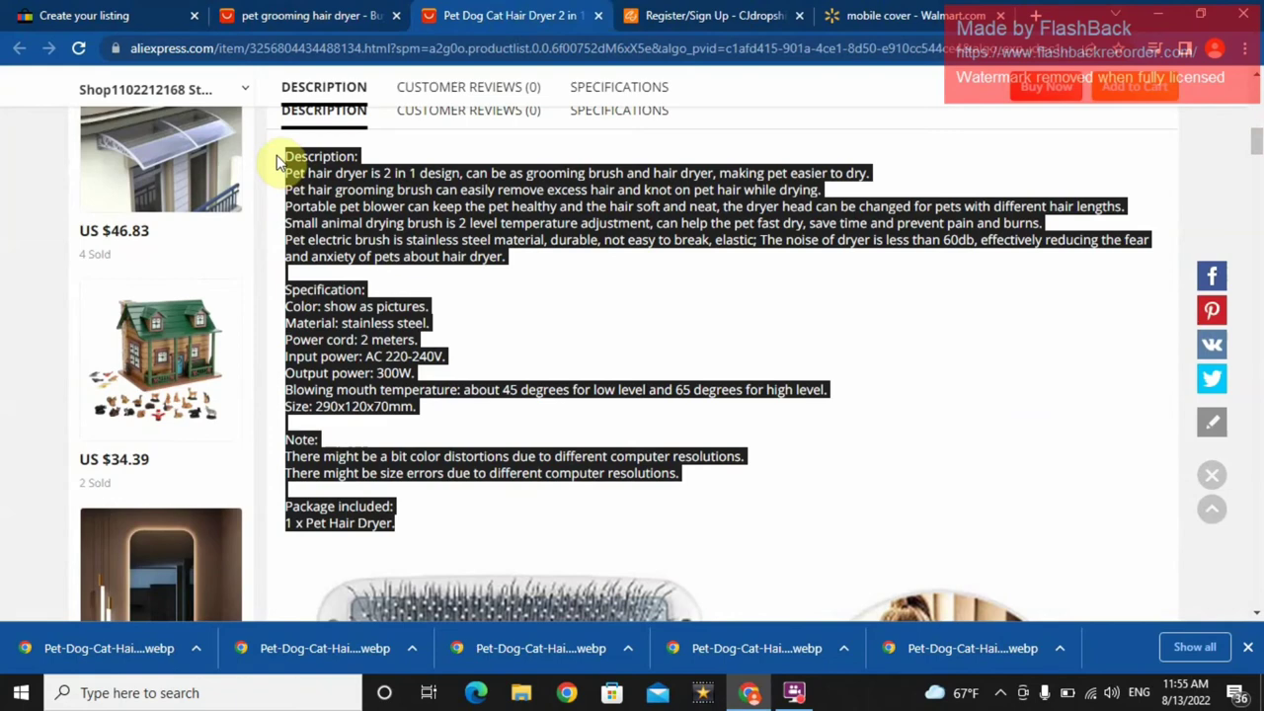
pyautogui.click(148, 15)
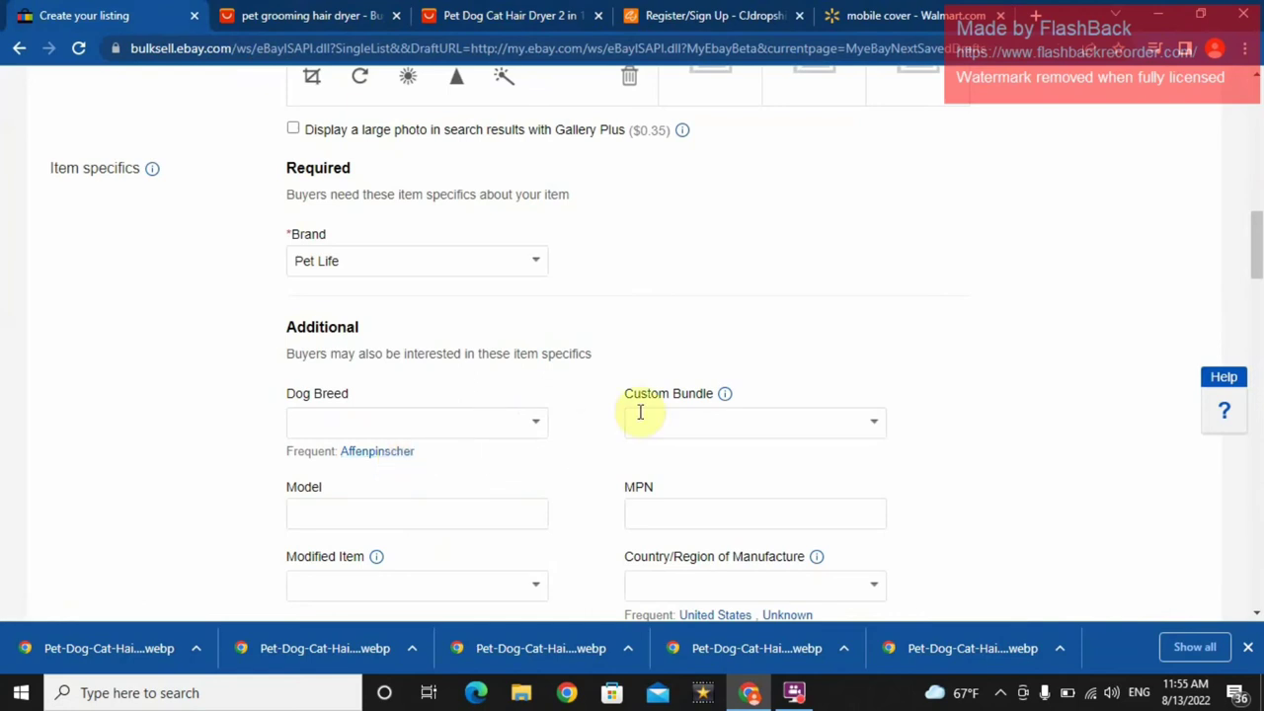
# - Set Dog Breed to Affenpinscher and Country/Region of Manufacture to China
pyautogui.click(390, 452)
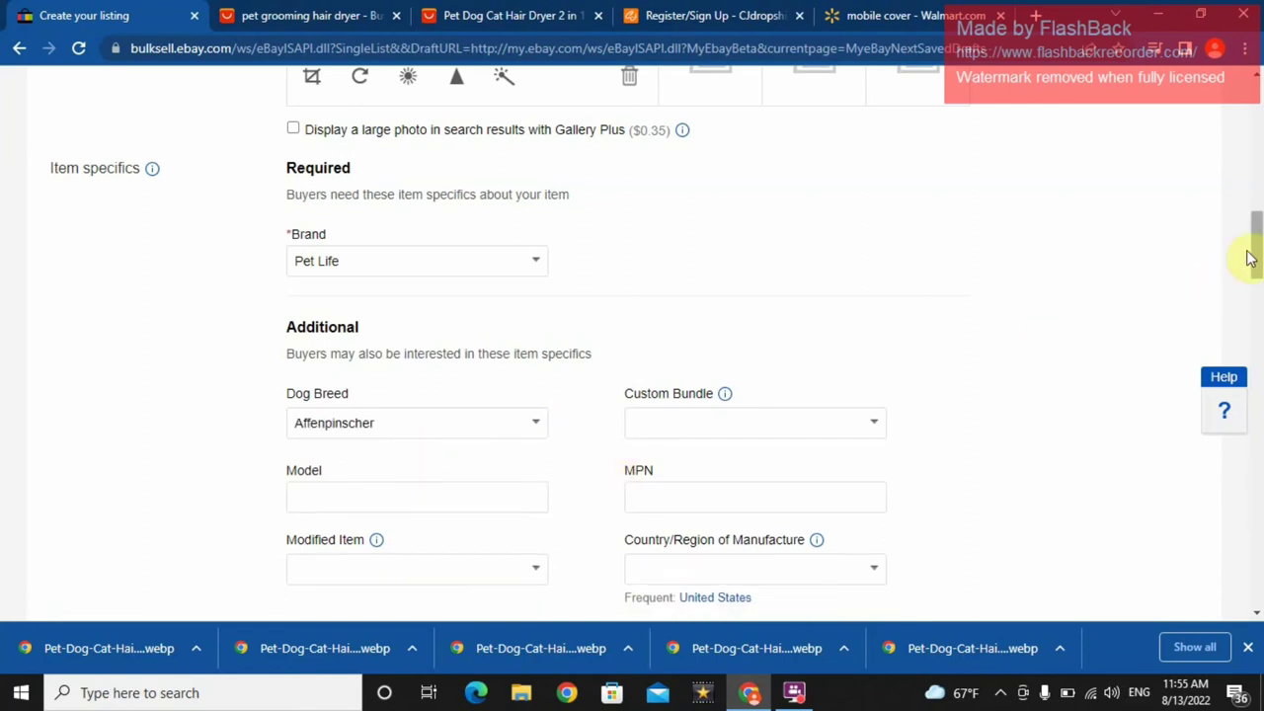
pyautogui.moveTo(1250, 260)
pyautogui.mouseDown()
pyautogui.moveTo(1252, 286)
pyautogui.moveTo(1252, 270)
pyautogui.mouseUp()
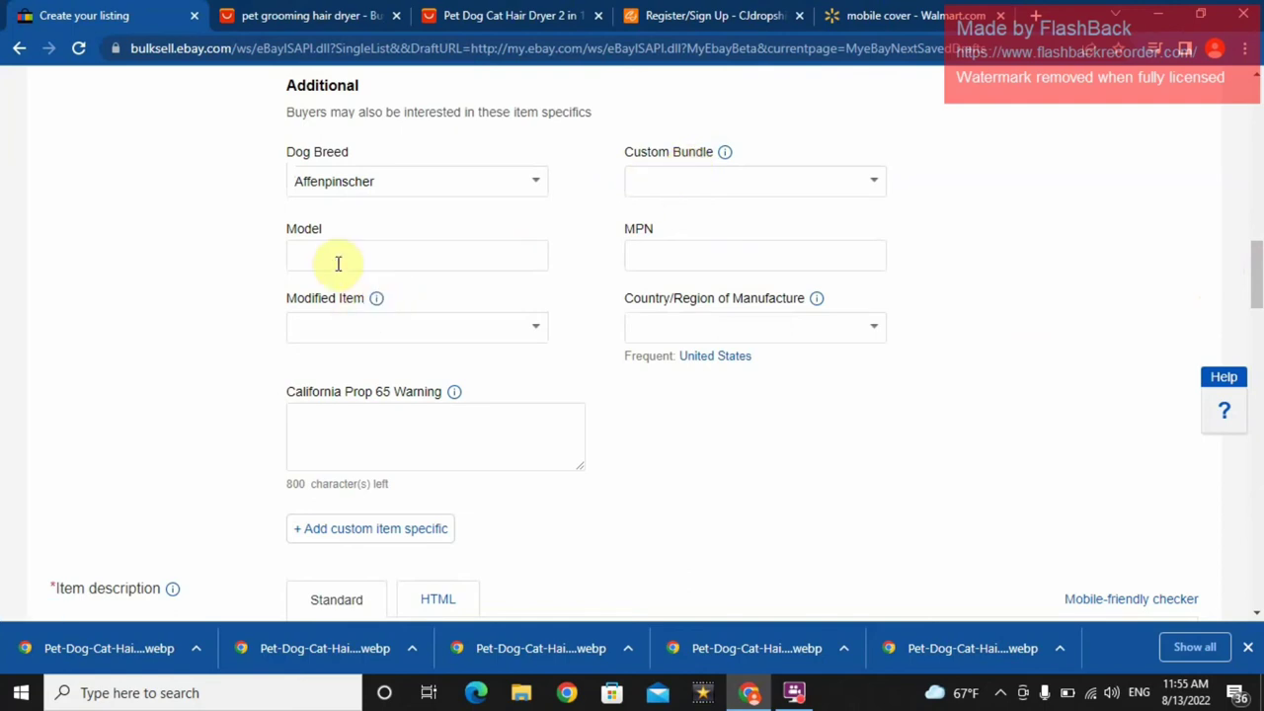
pyautogui.click(352, 323)
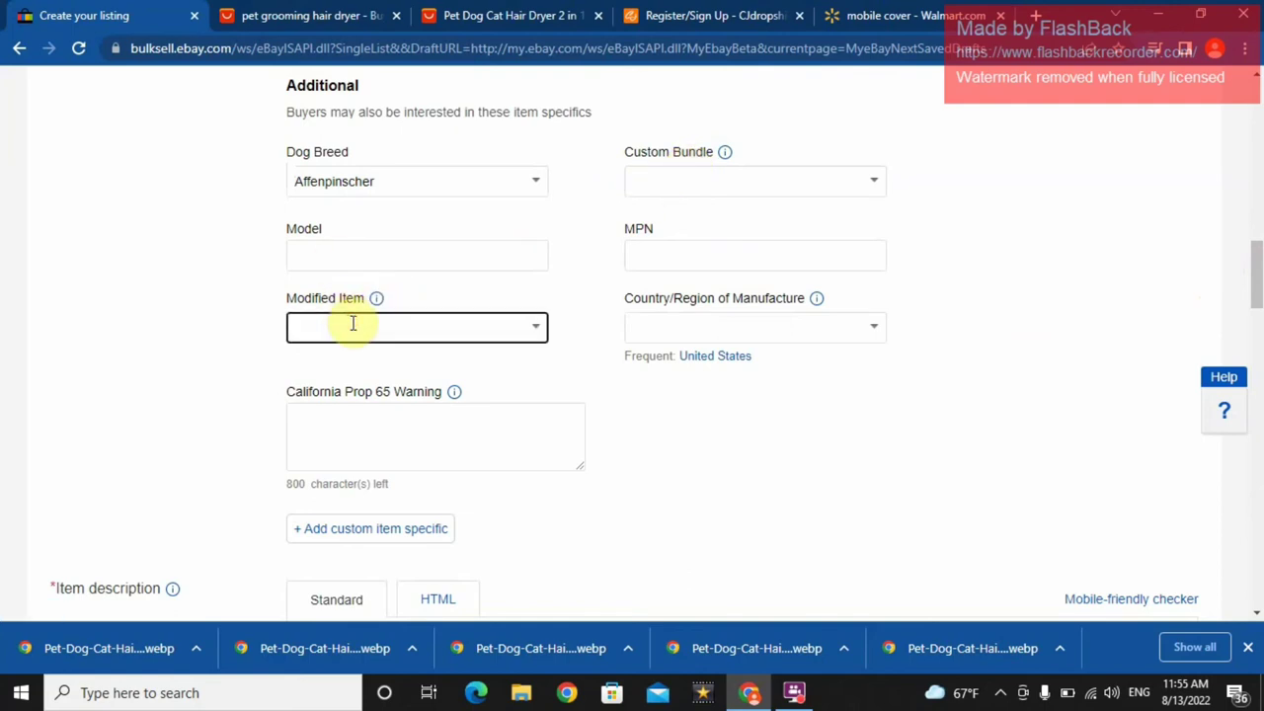
pyautogui.click(672, 327)
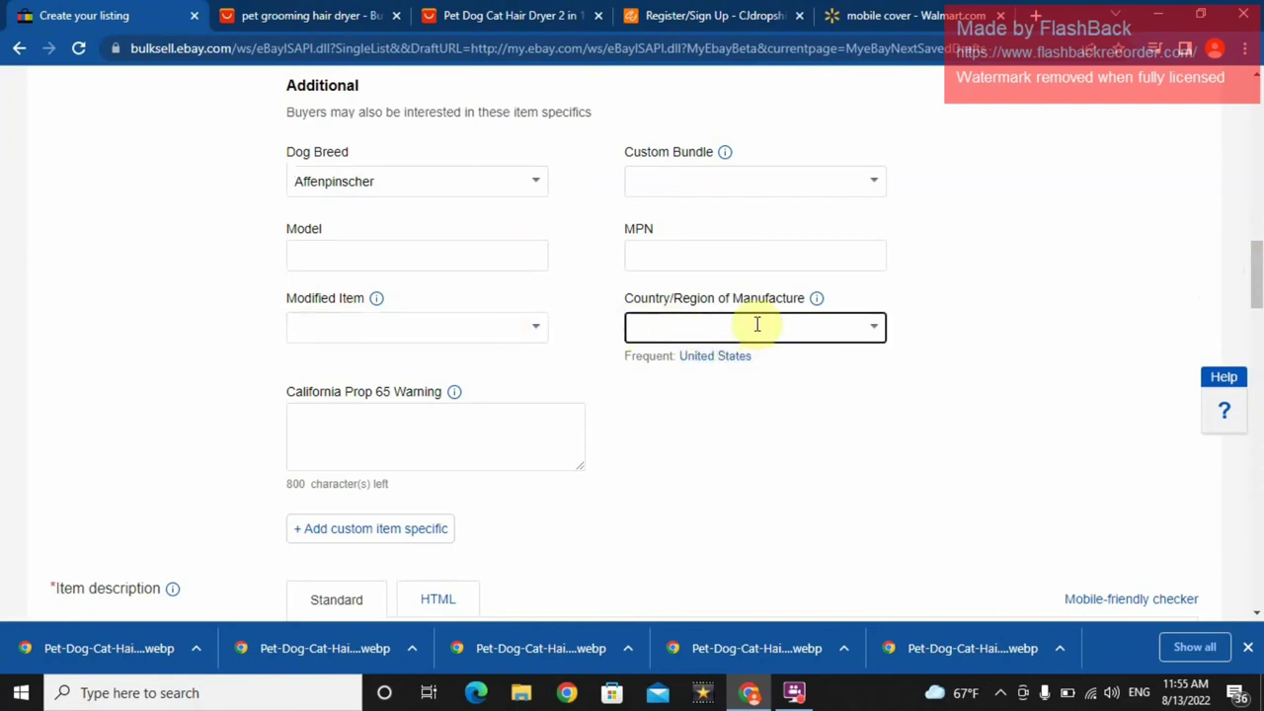
pyautogui.write('china')
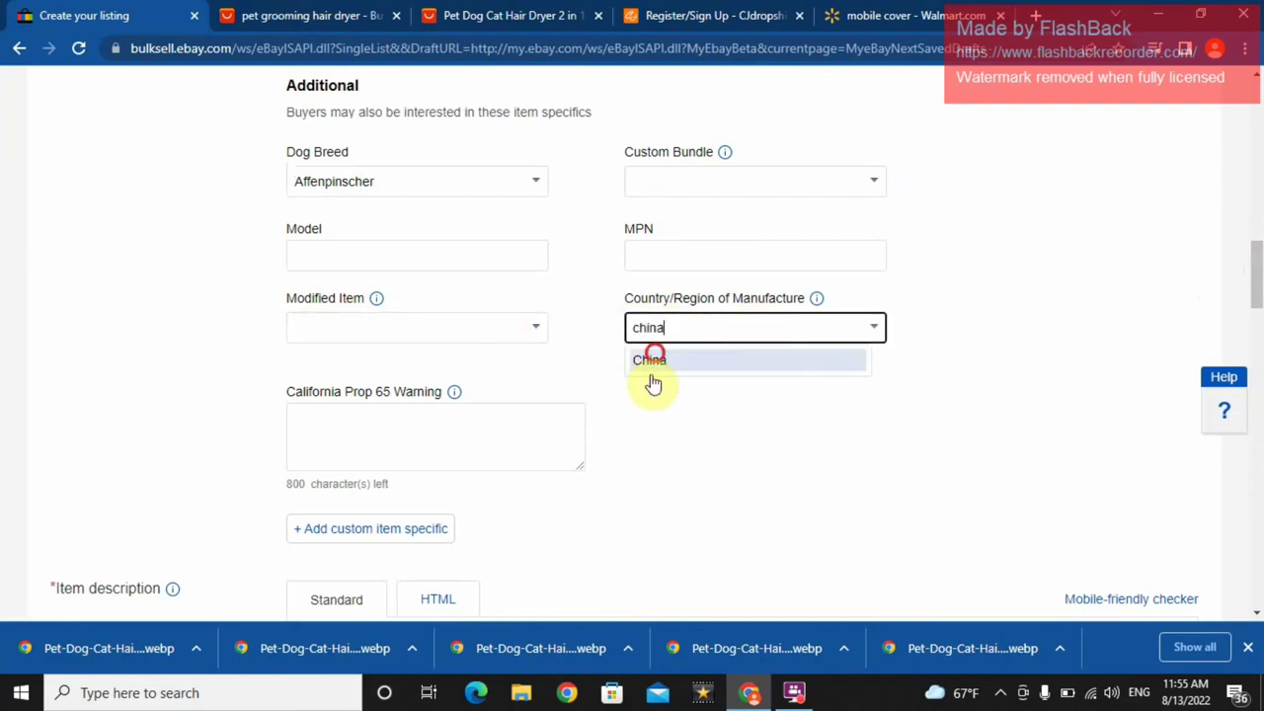
pyautogui.click(652, 359)
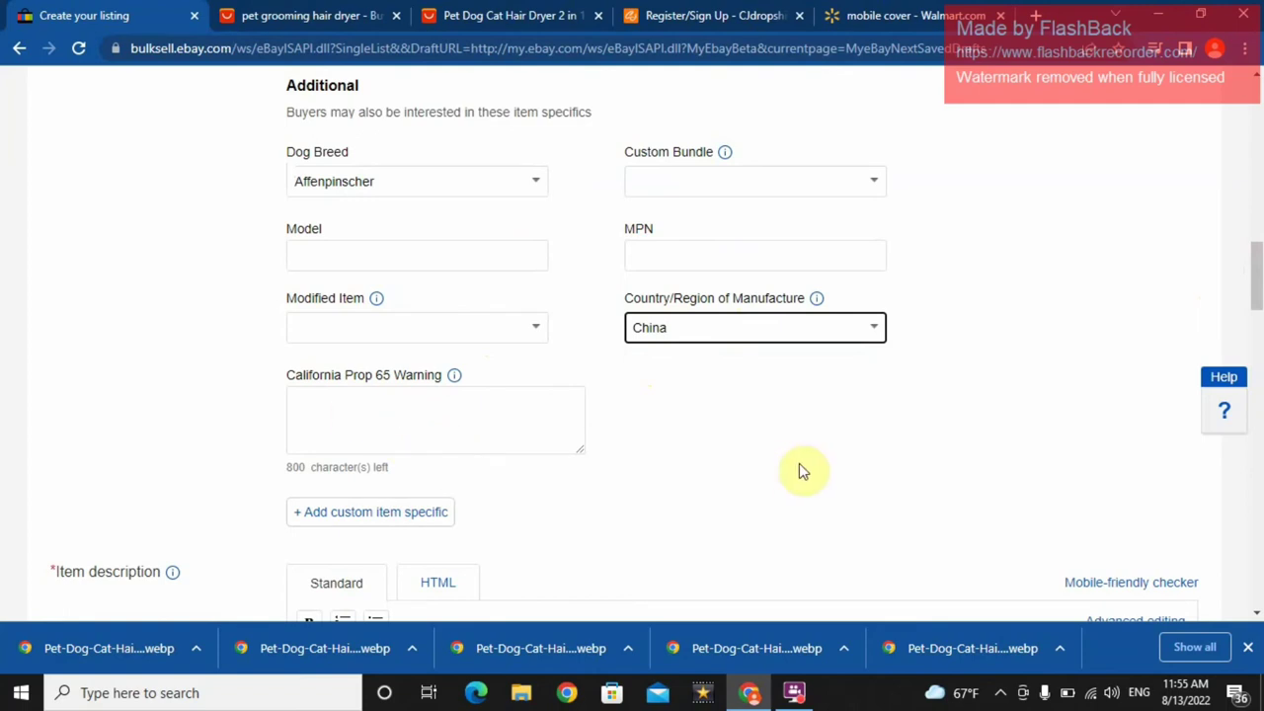
# - Paste the copied product description and specifications into the Item description box
pyautogui.moveTo(1255, 286); pyautogui.dragTo(1256, 325)
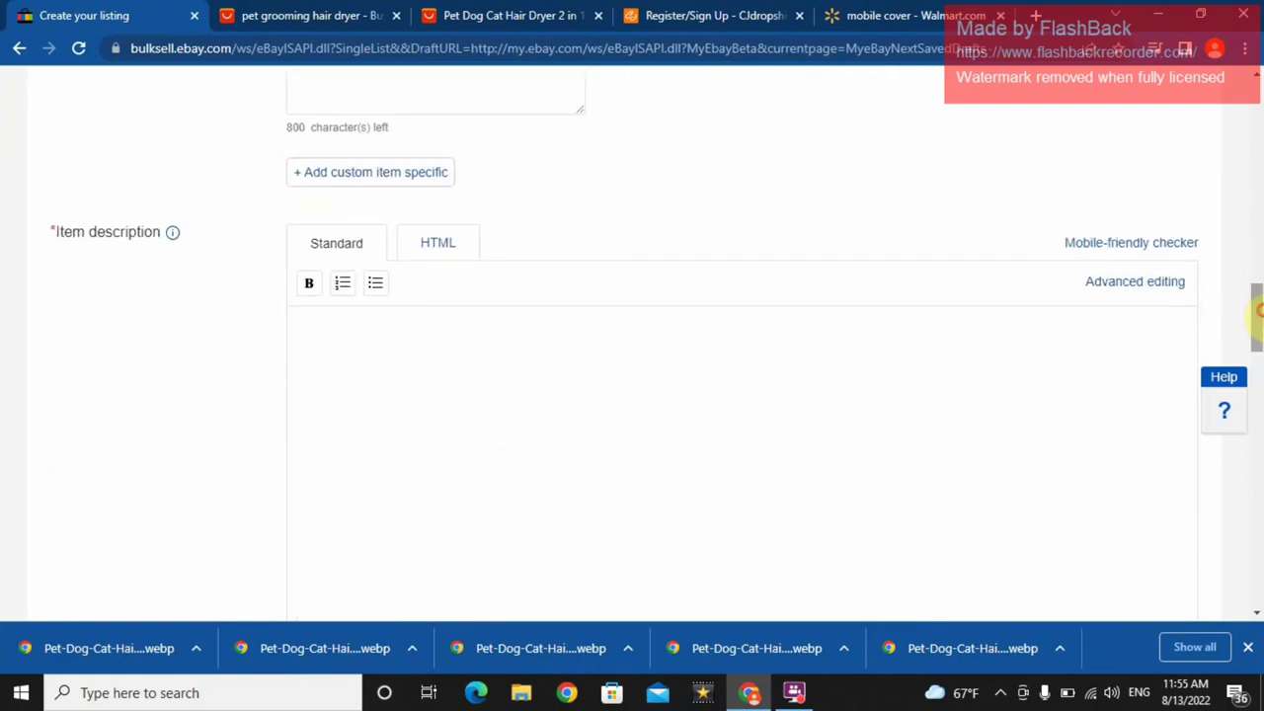
pyautogui.click(790, 360)
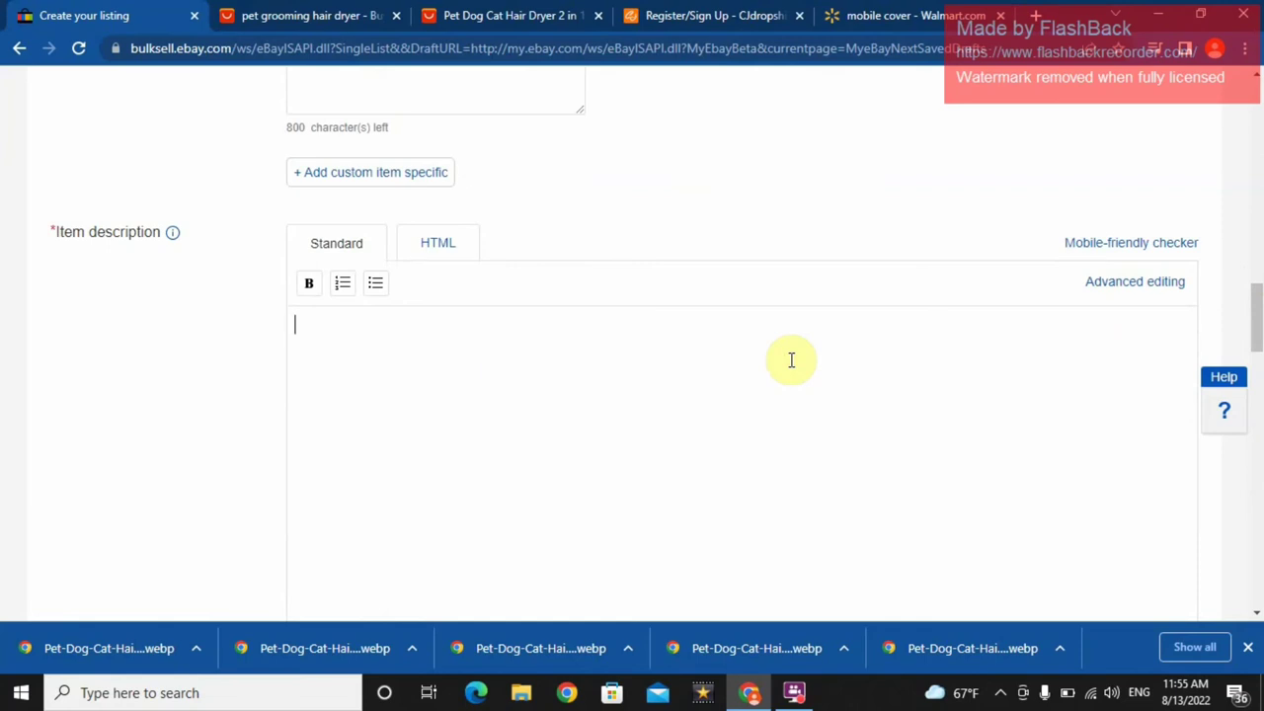
pyautogui.hotkey('ctrl', 'v')
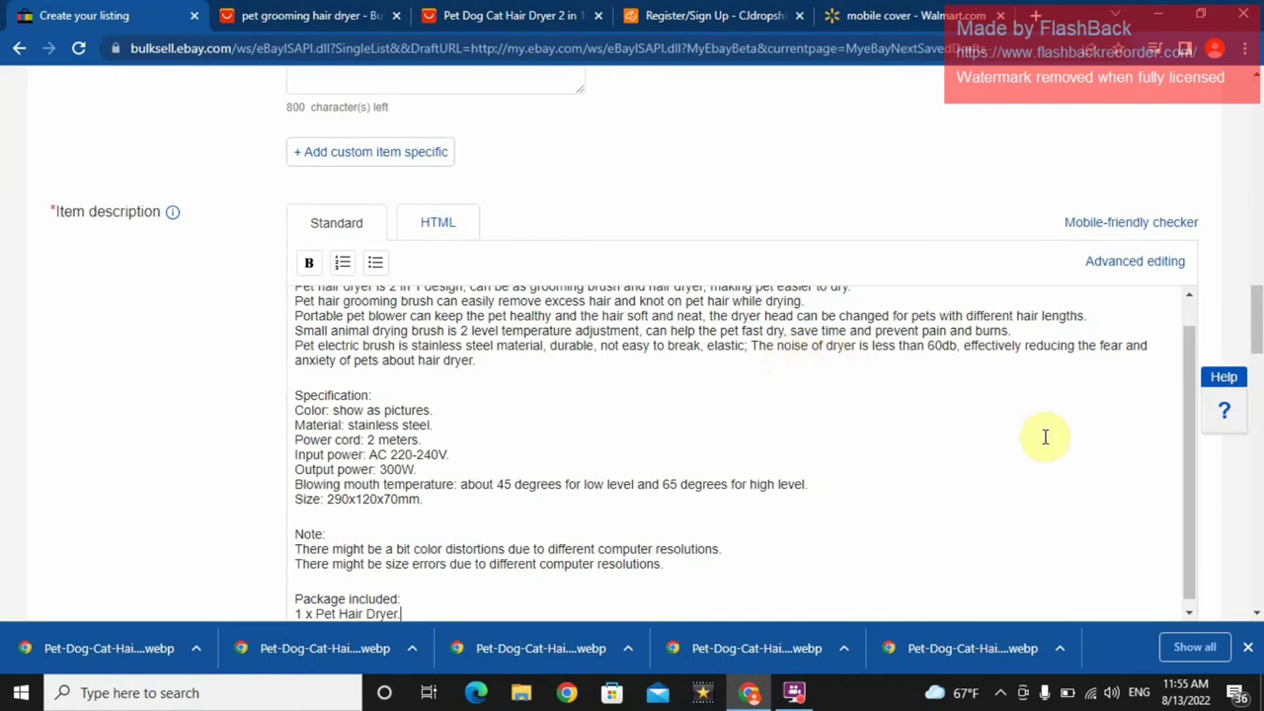
# - Bold the 'Description:' heading and switch the description to Advanced editing
pyautogui.moveTo(1188, 444); pyautogui.dragTo(1187, 385)
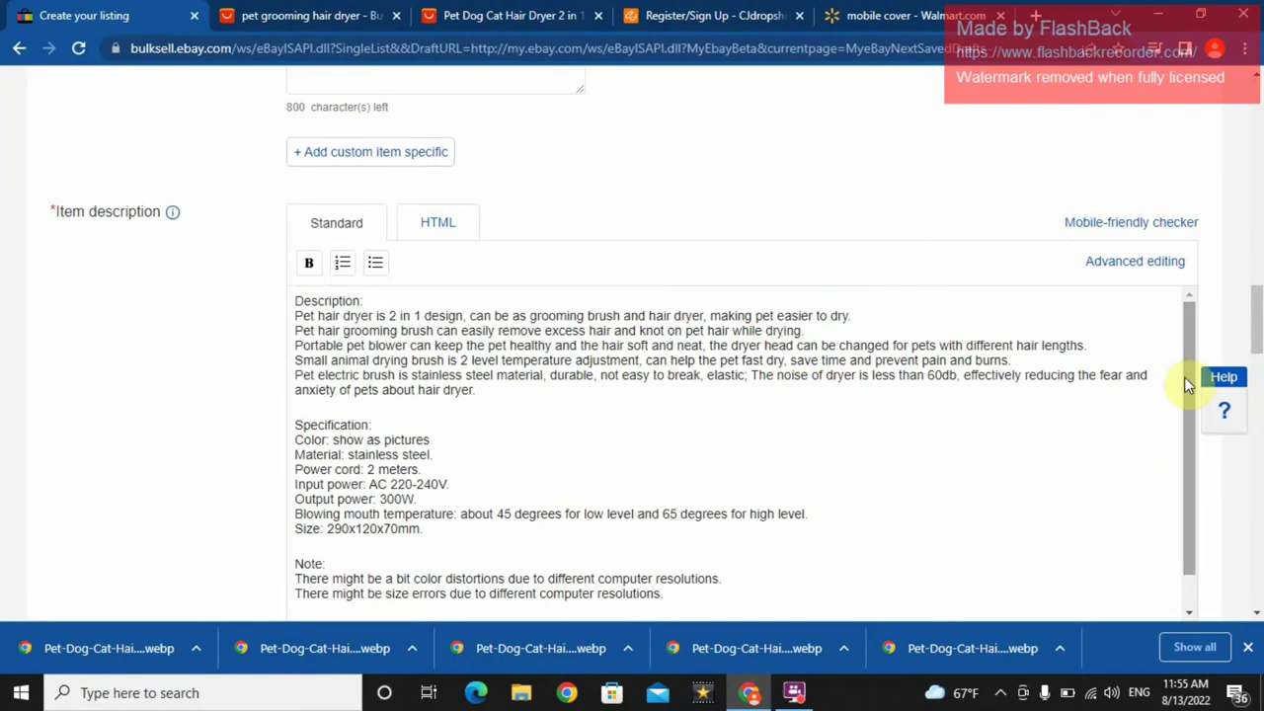
pyautogui.tripleClick(339, 301)
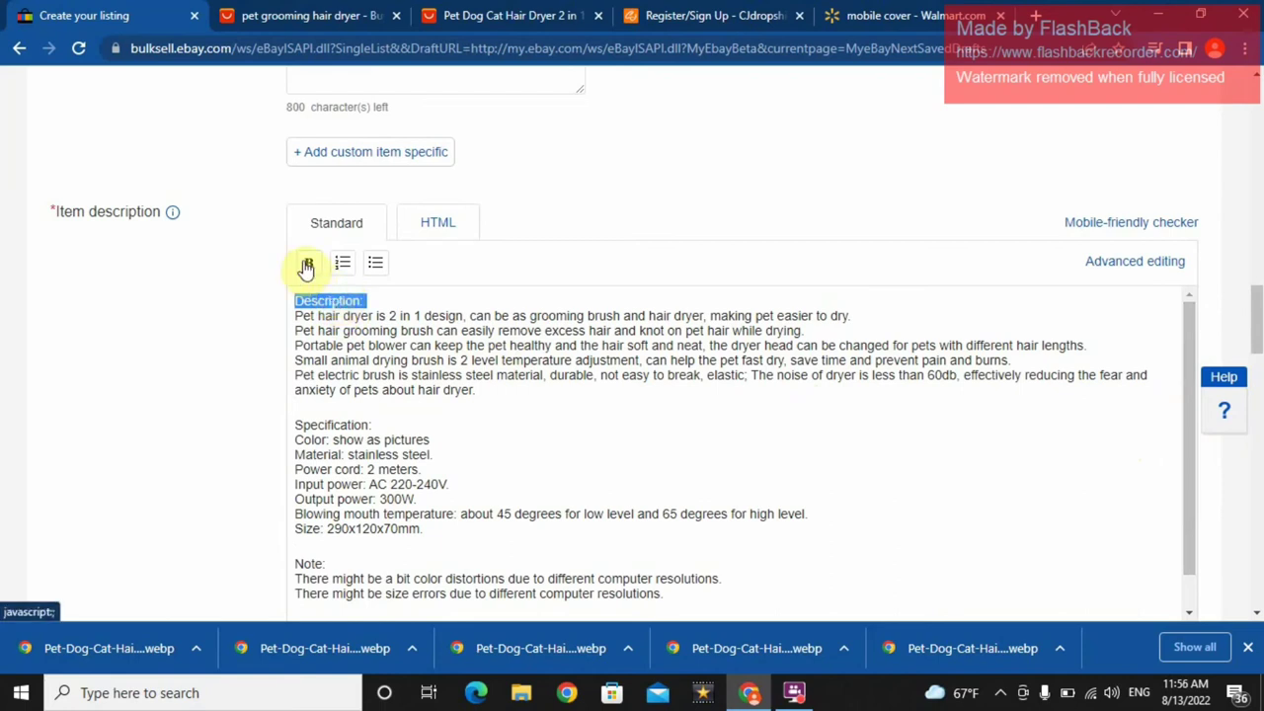
pyautogui.click(306, 264)
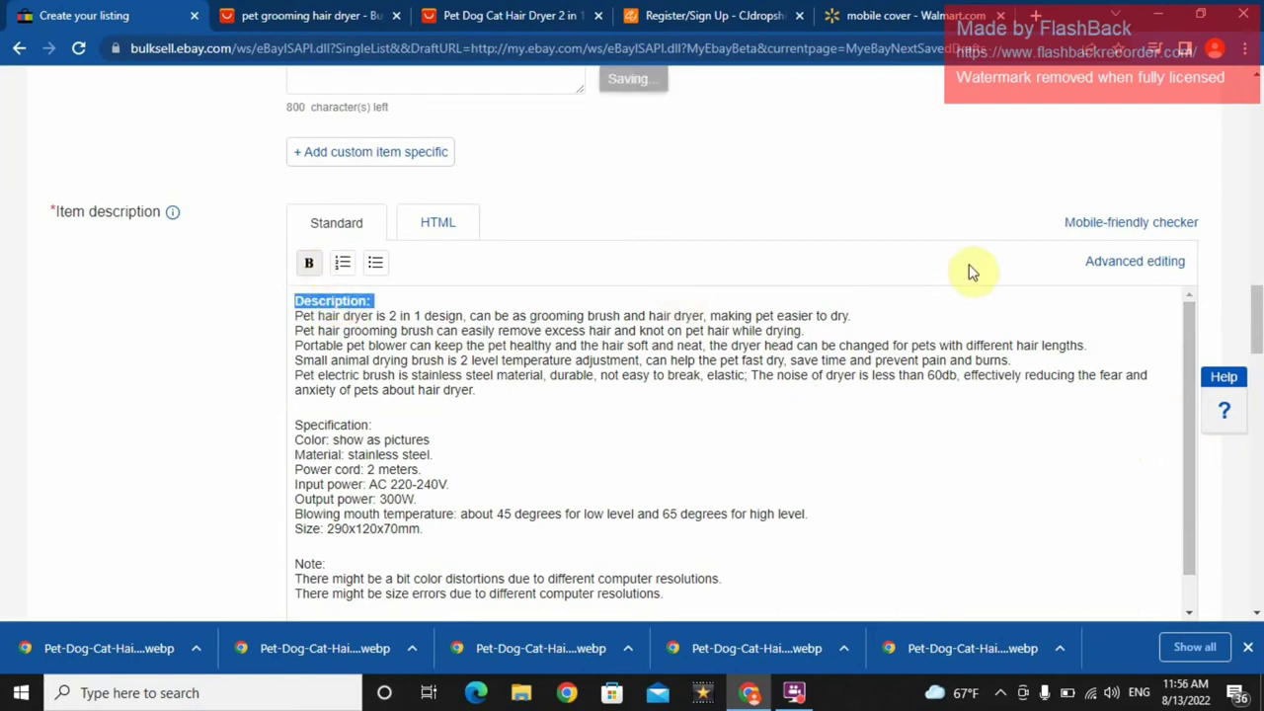
pyautogui.click(1113, 261)
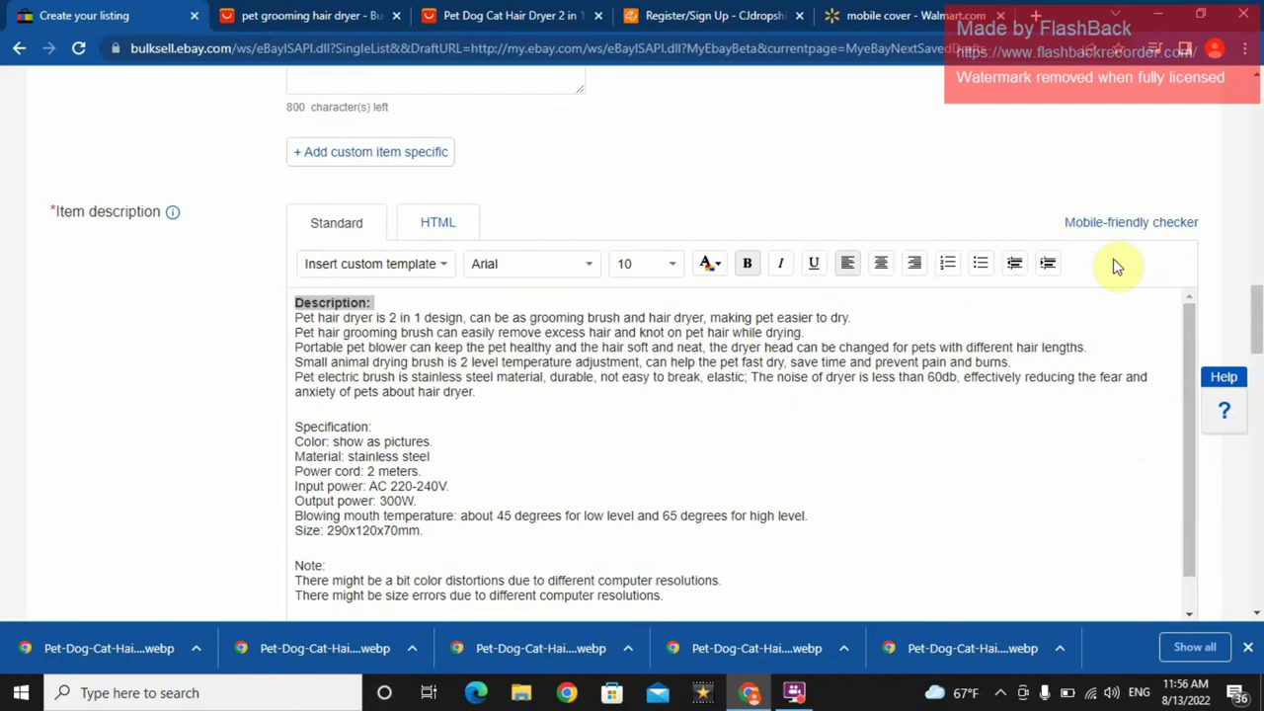
# - Set the description heading font to Times New Roman
pyautogui.click(418, 272)
pyautogui.click(423, 319)
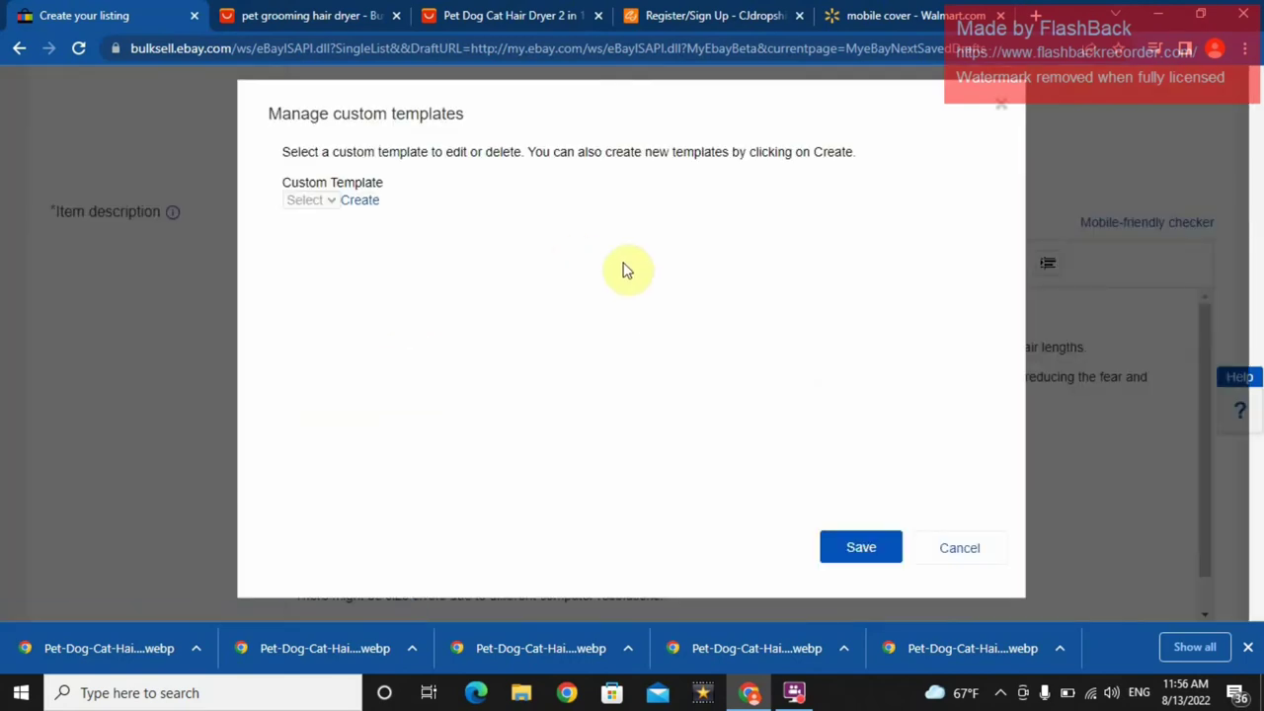
pyautogui.click(999, 103)
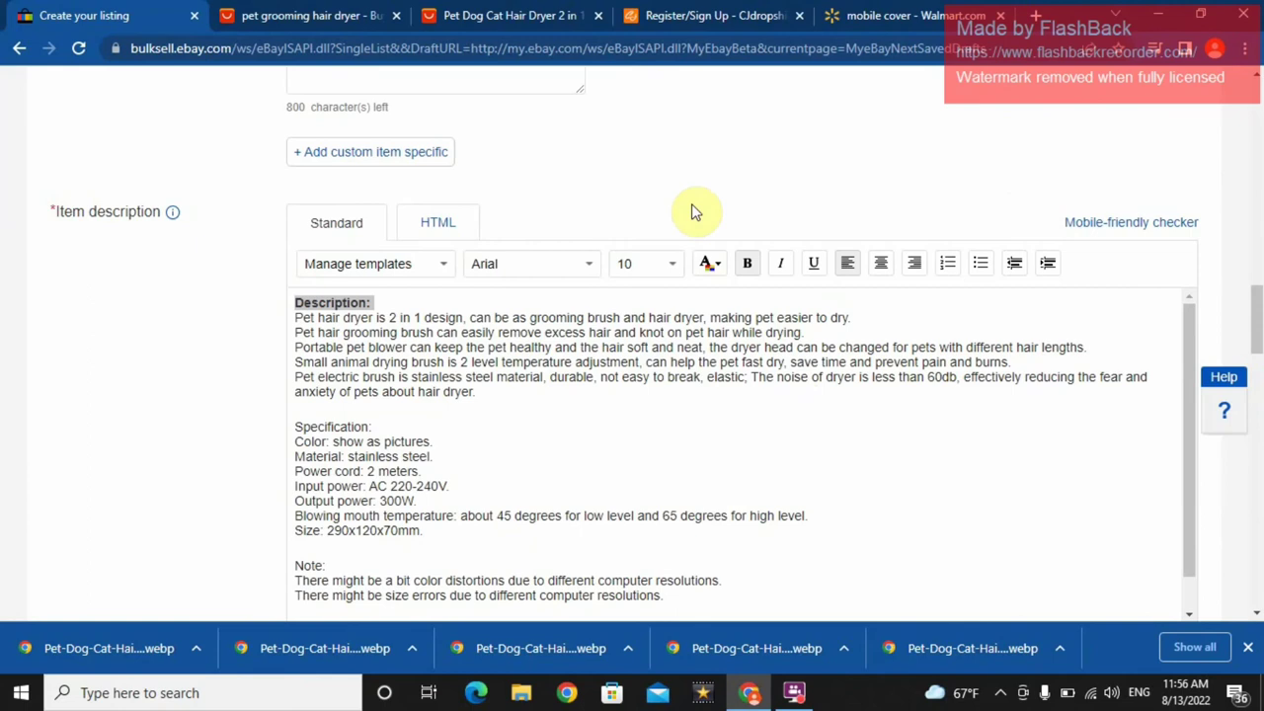
pyautogui.click(532, 275)
pyautogui.click(483, 365)
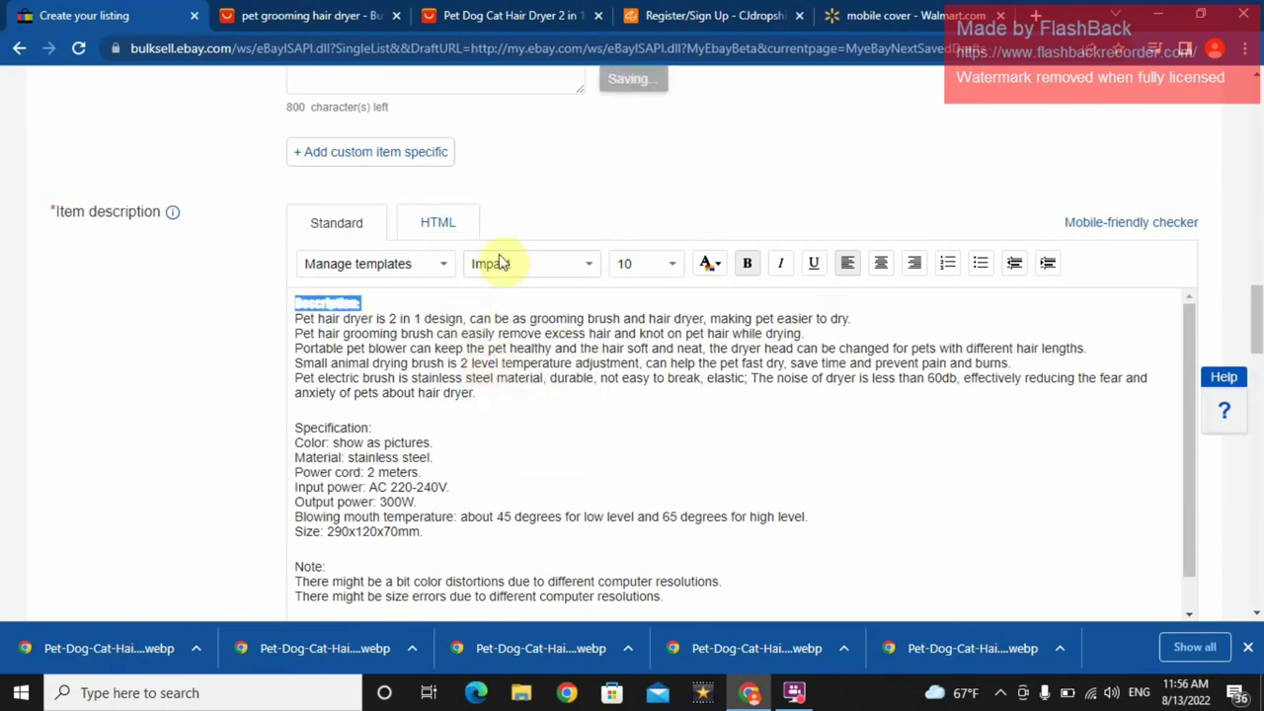
pyautogui.click(499, 264)
pyautogui.click(497, 415)
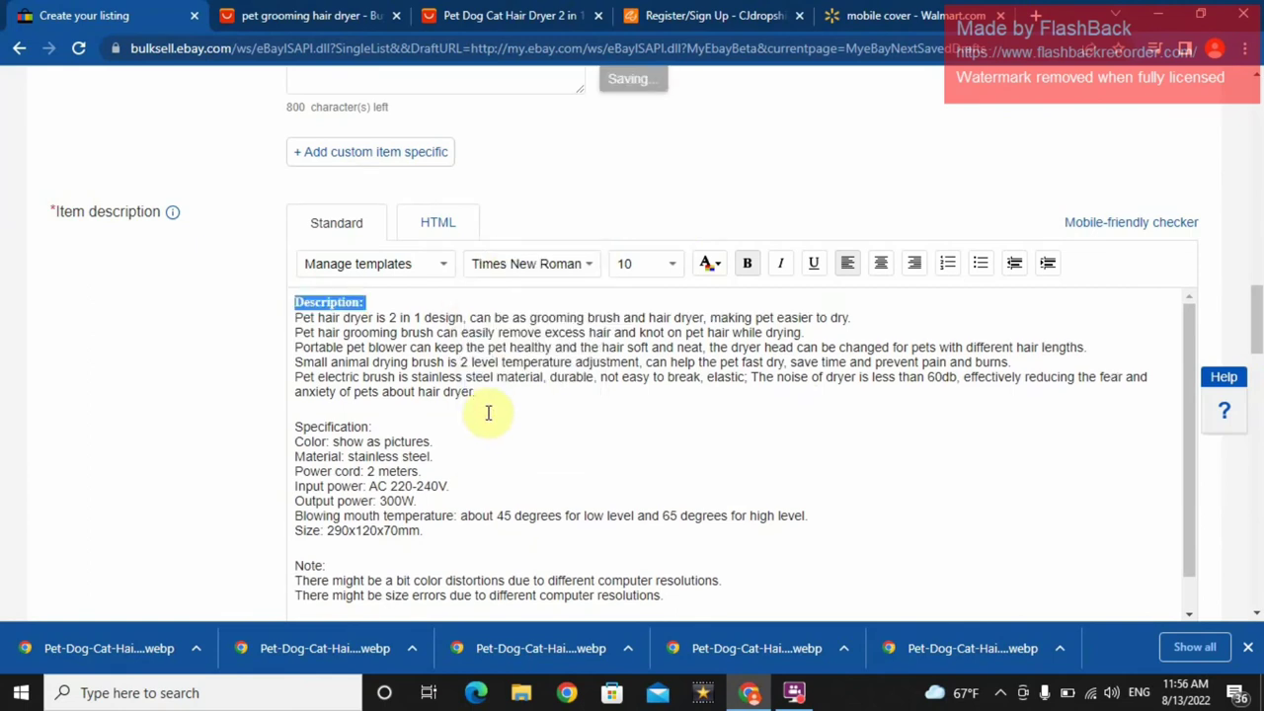
# - Enlarge the Description: heading to size 24 and add a blank line below it
pyautogui.tripleClick(480, 392)
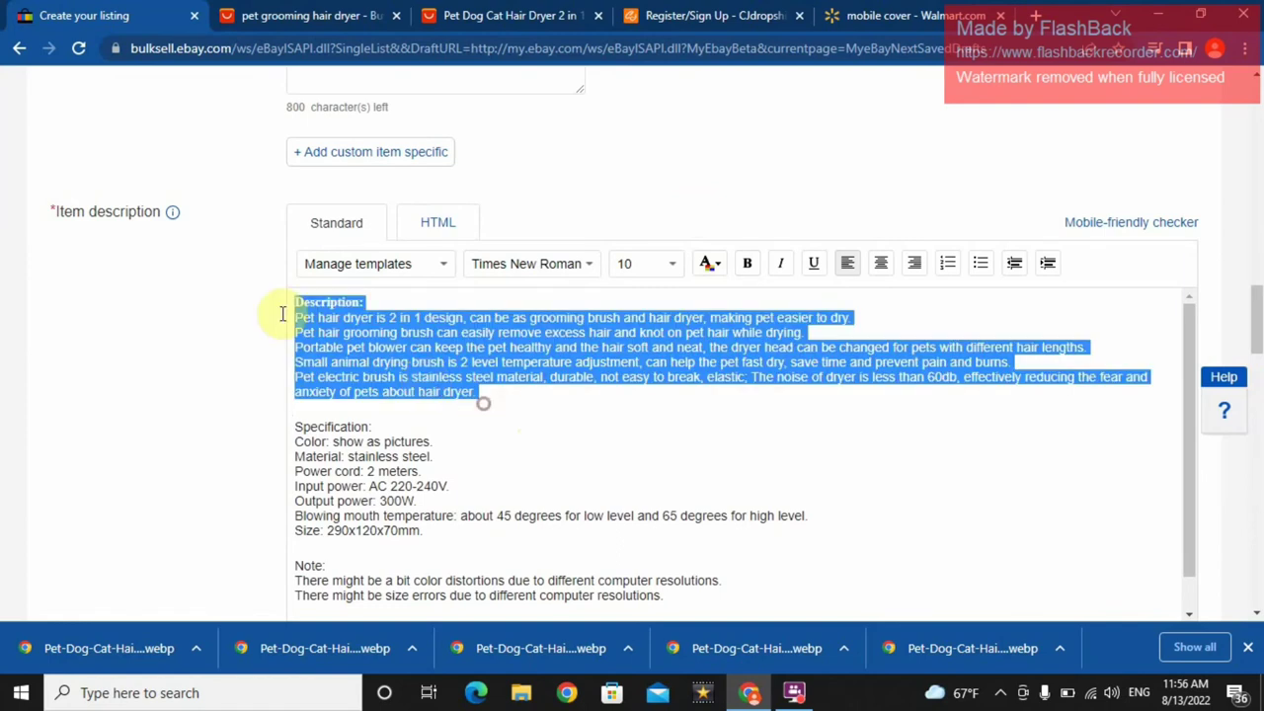
pyautogui.click(353, 308)
pyautogui.doubleClick(340, 303)
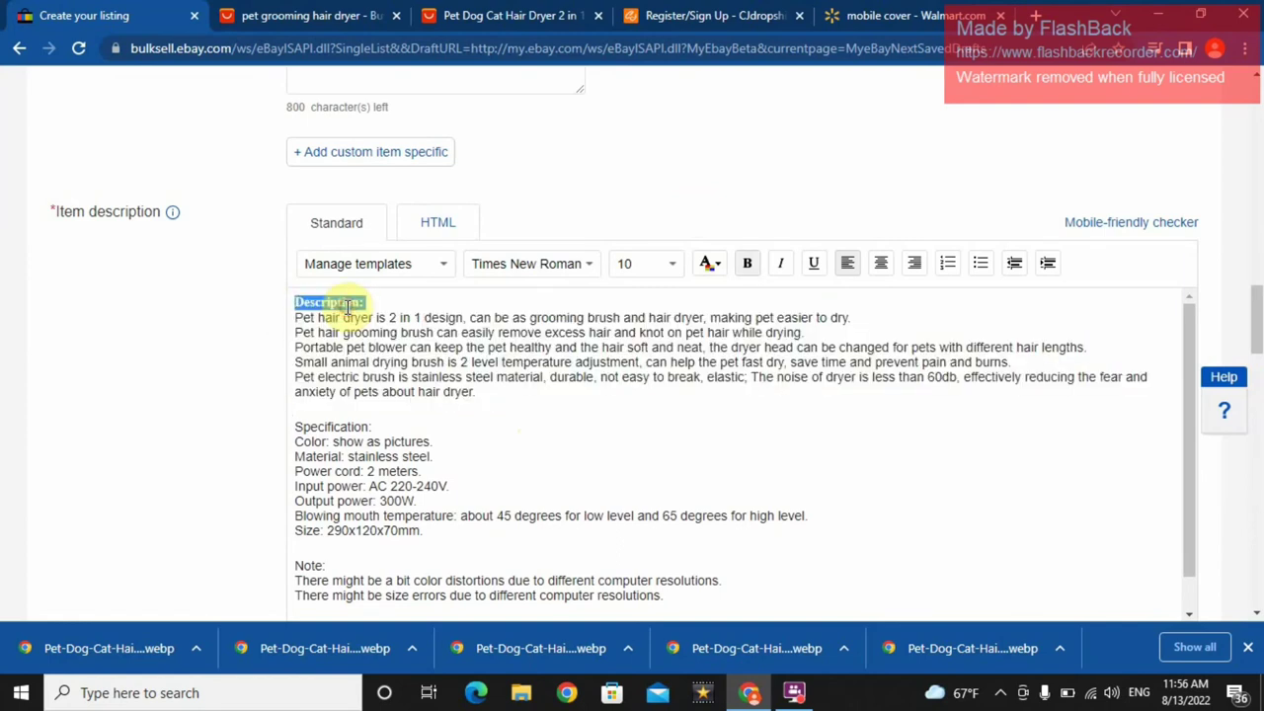
pyautogui.click(671, 264)
pyautogui.click(640, 361)
pyautogui.click(515, 416)
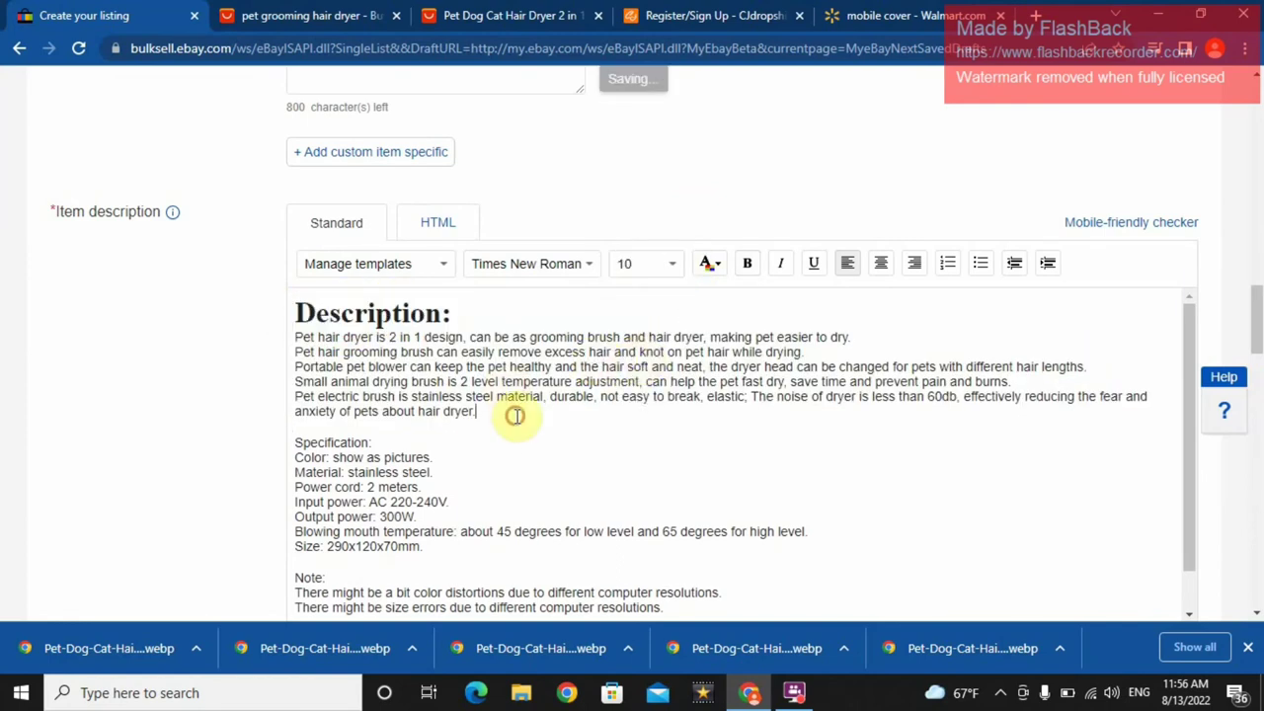
pyautogui.click(510, 321)
pyautogui.press('Return')
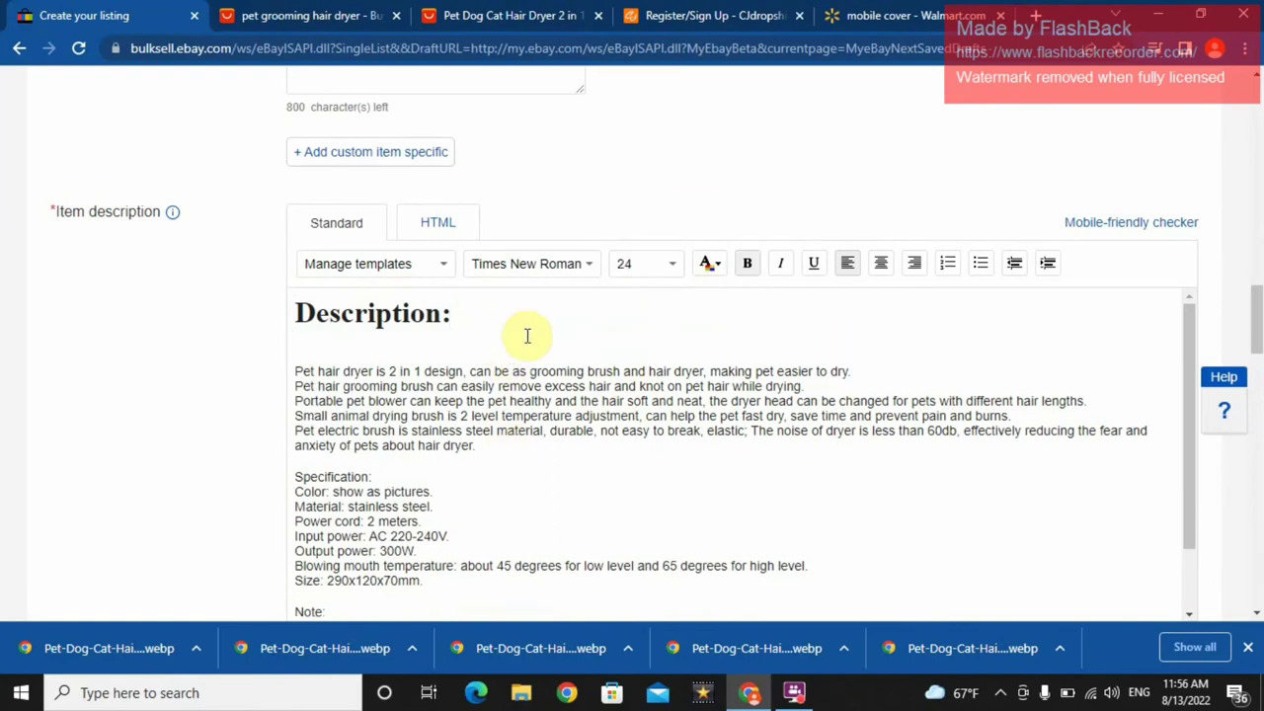
# - Make the Specification: heading 14-point bold Times New Roman
pyautogui.tripleClick(335, 478)
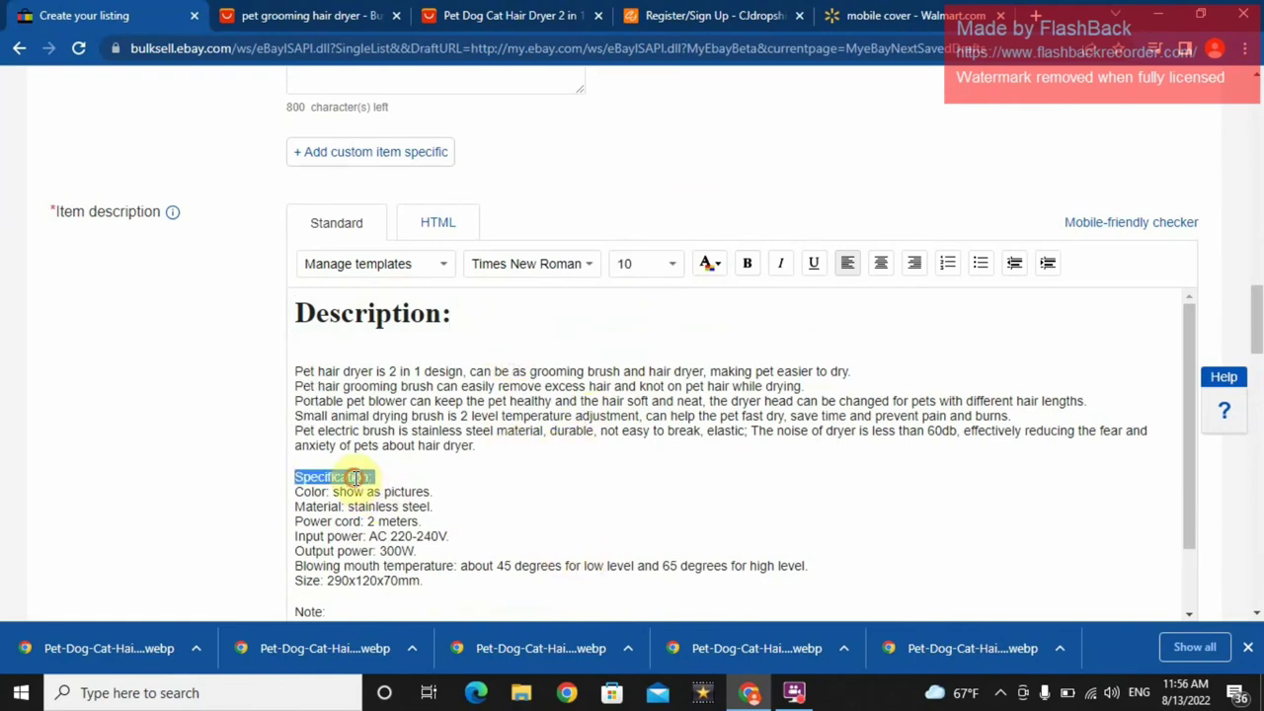
pyautogui.click(646, 265)
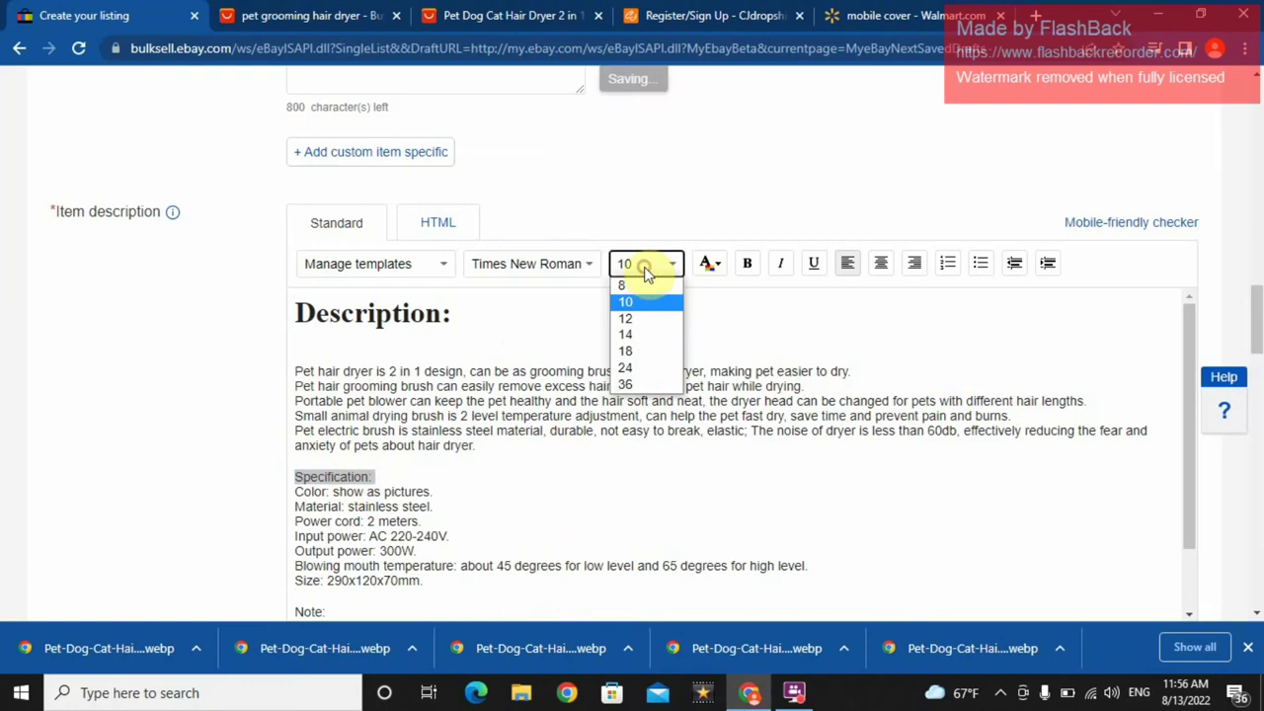
pyautogui.click(632, 346)
pyautogui.click(547, 263)
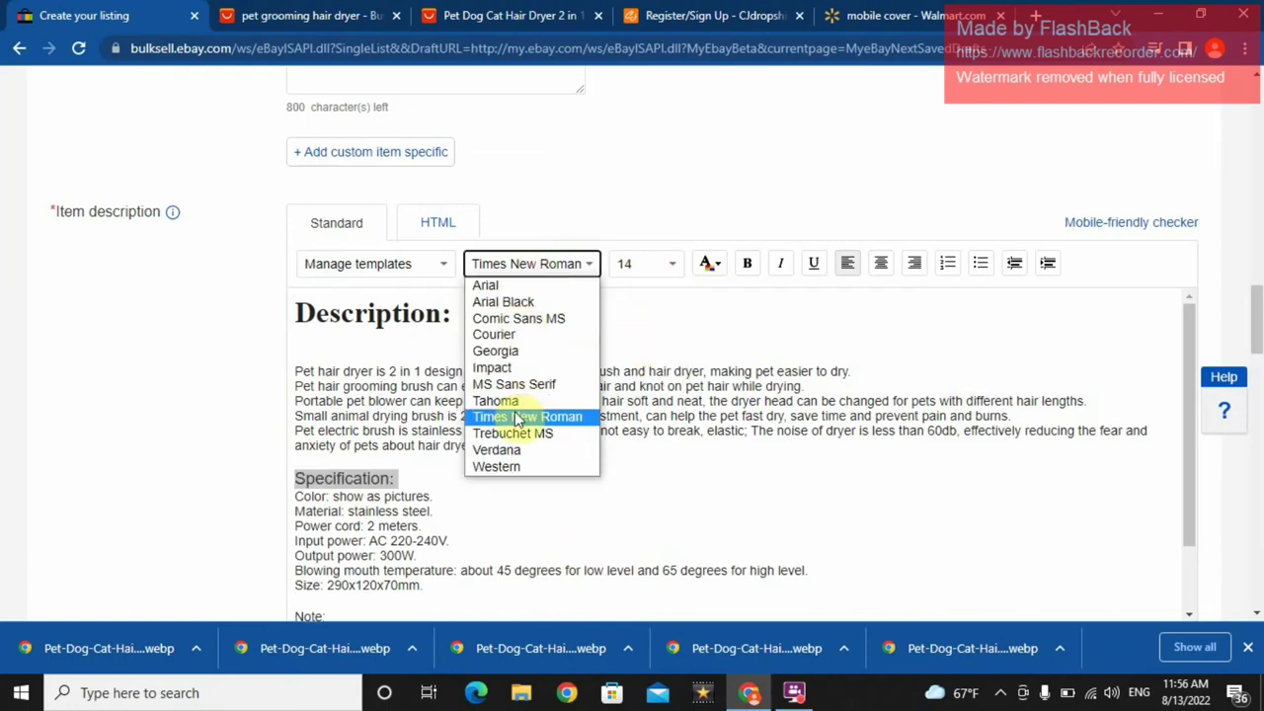
pyautogui.click(512, 416)
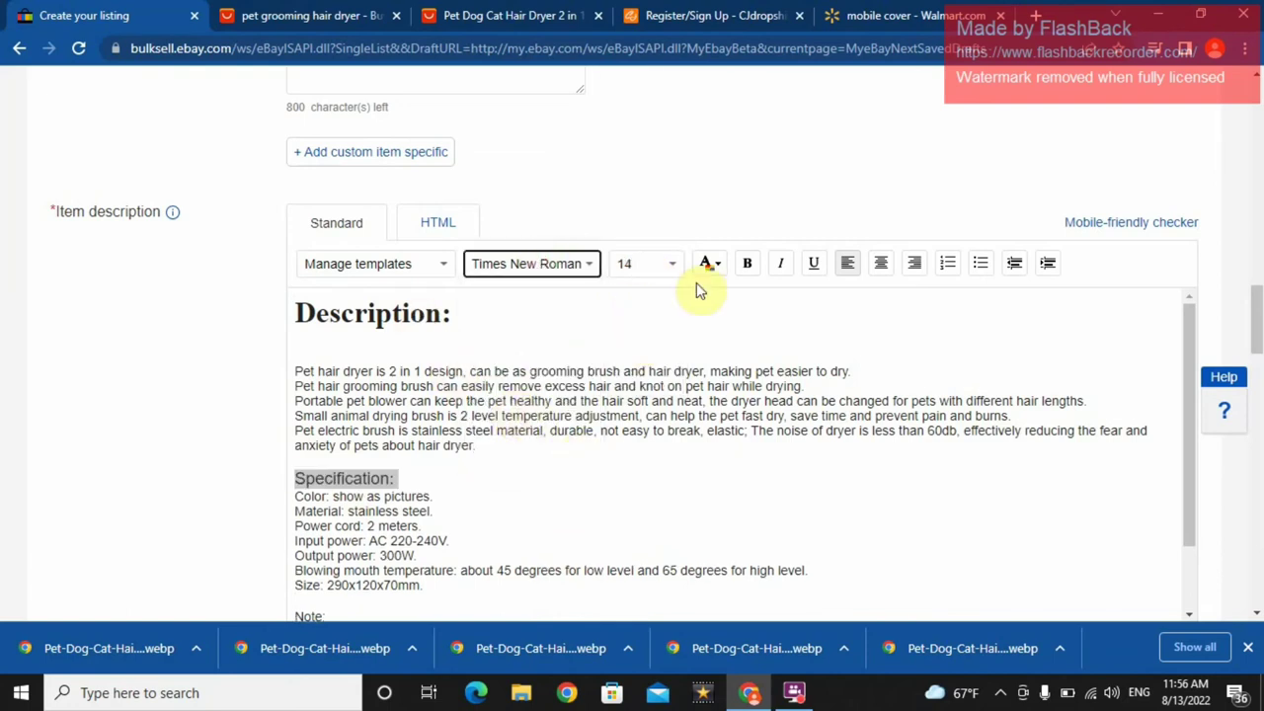
pyautogui.click(747, 265)
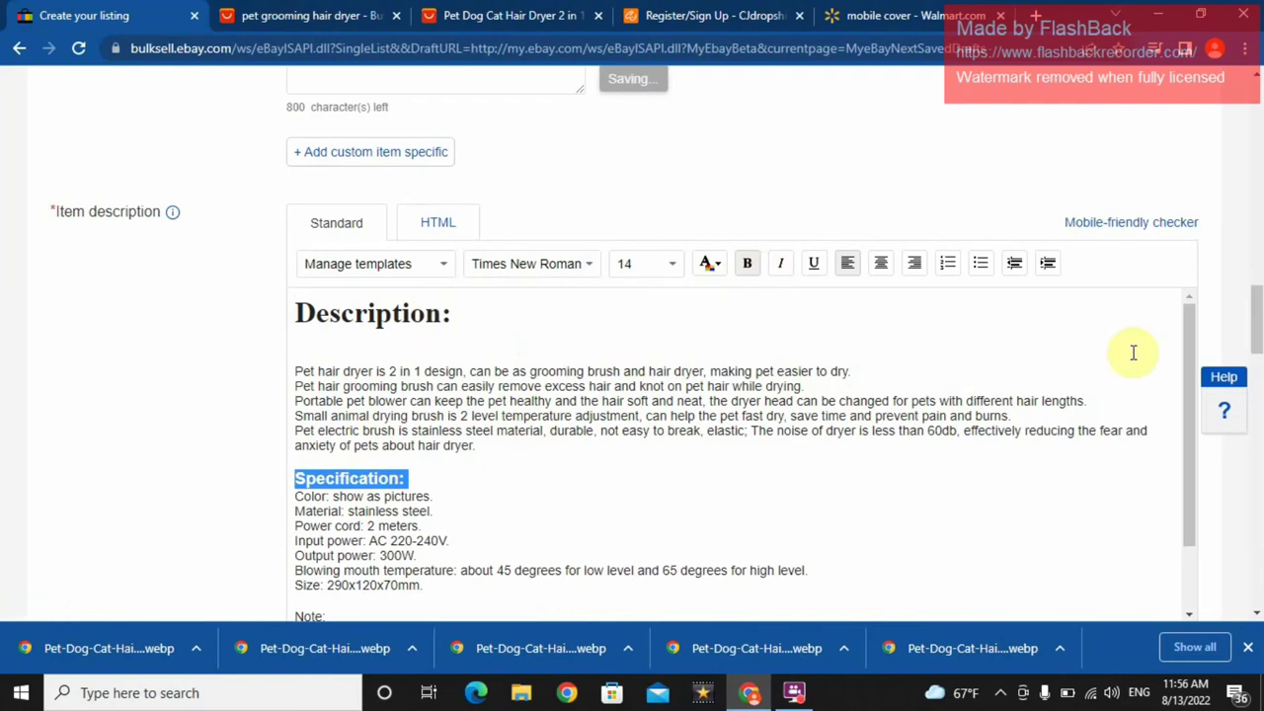
pyautogui.moveTo(1185, 347); pyautogui.dragTo(1205, 410)
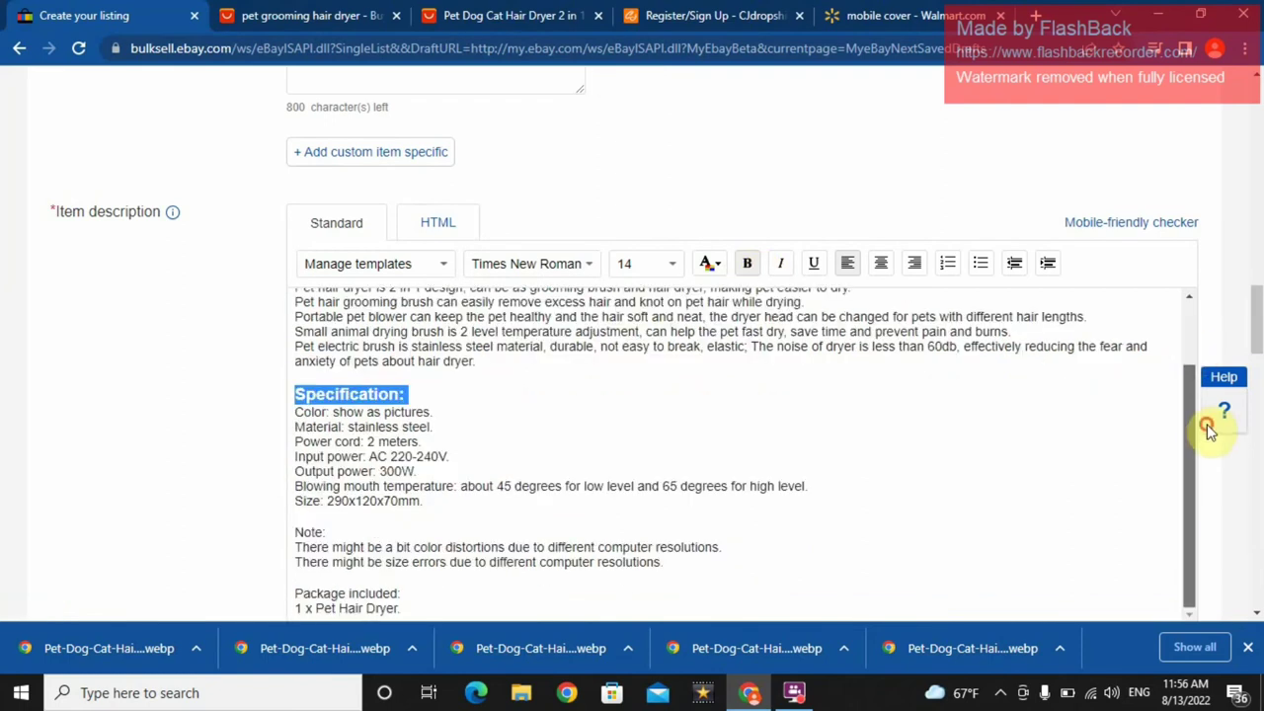
pyautogui.click(429, 504)
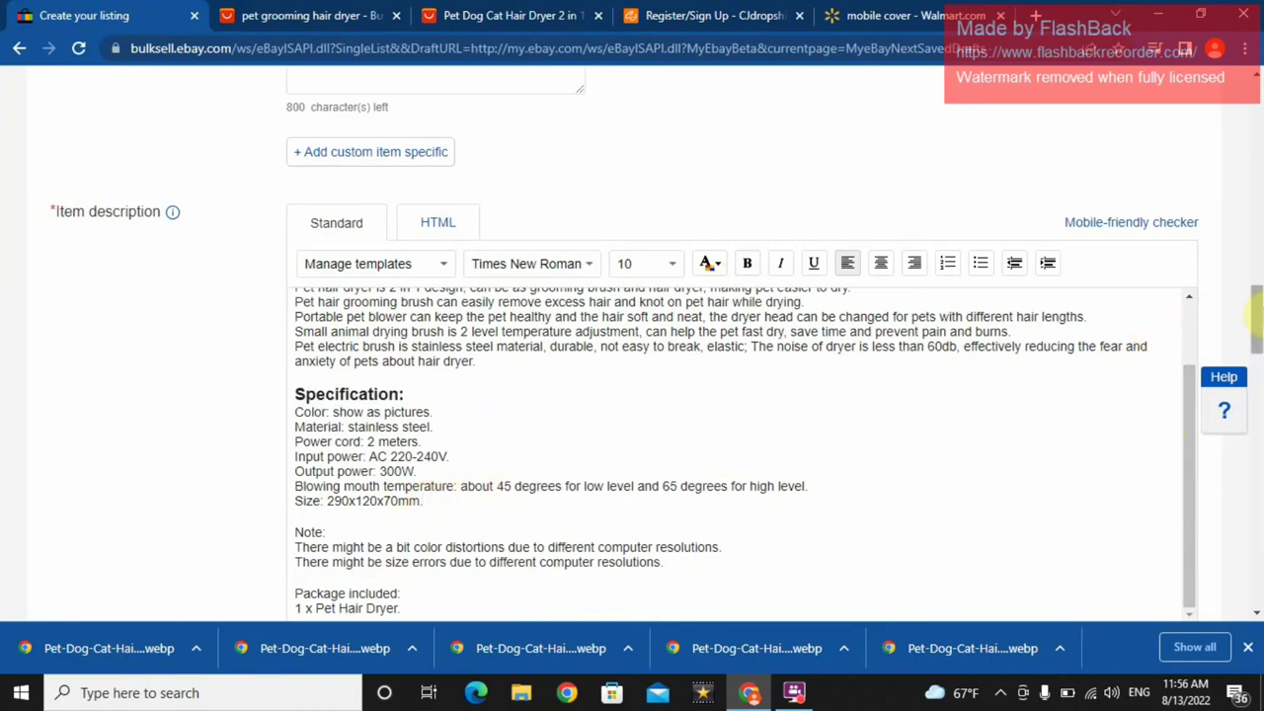
# - Scroll down to Selling details and open the Format dropdown
pyautogui.moveTo(1256, 314); pyautogui.dragTo(1257, 390)
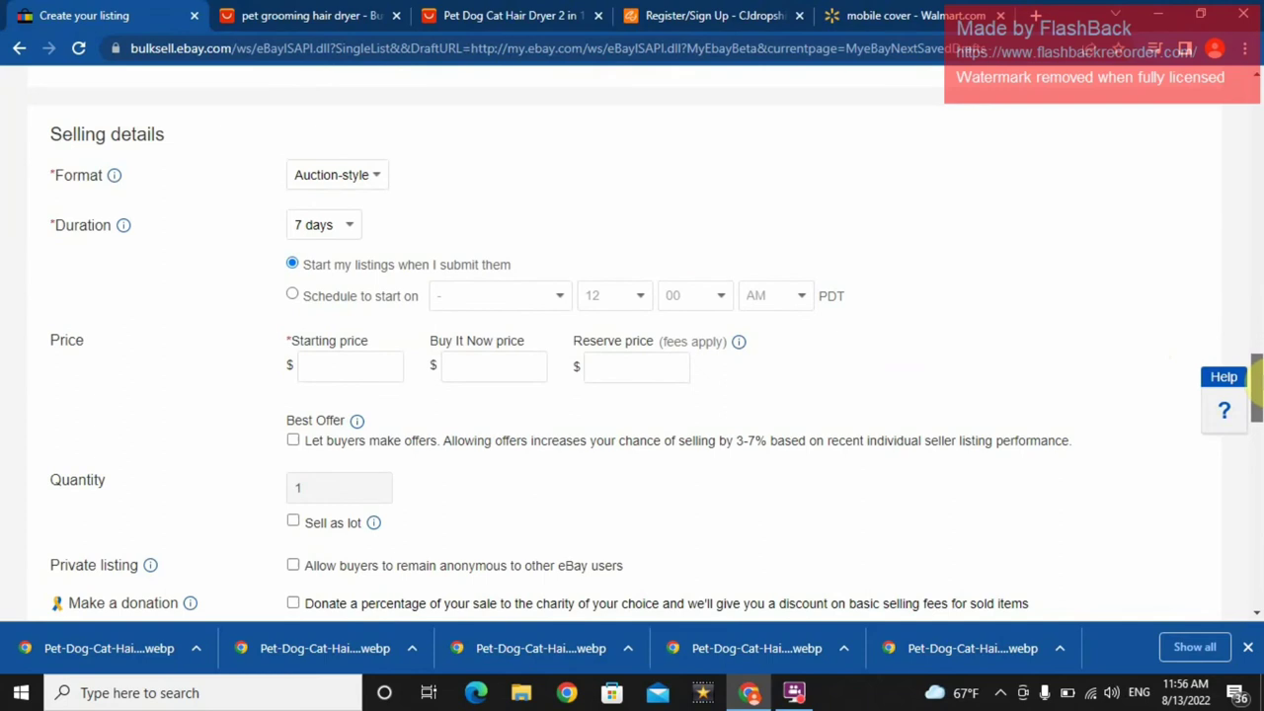
pyautogui.click(365, 175)
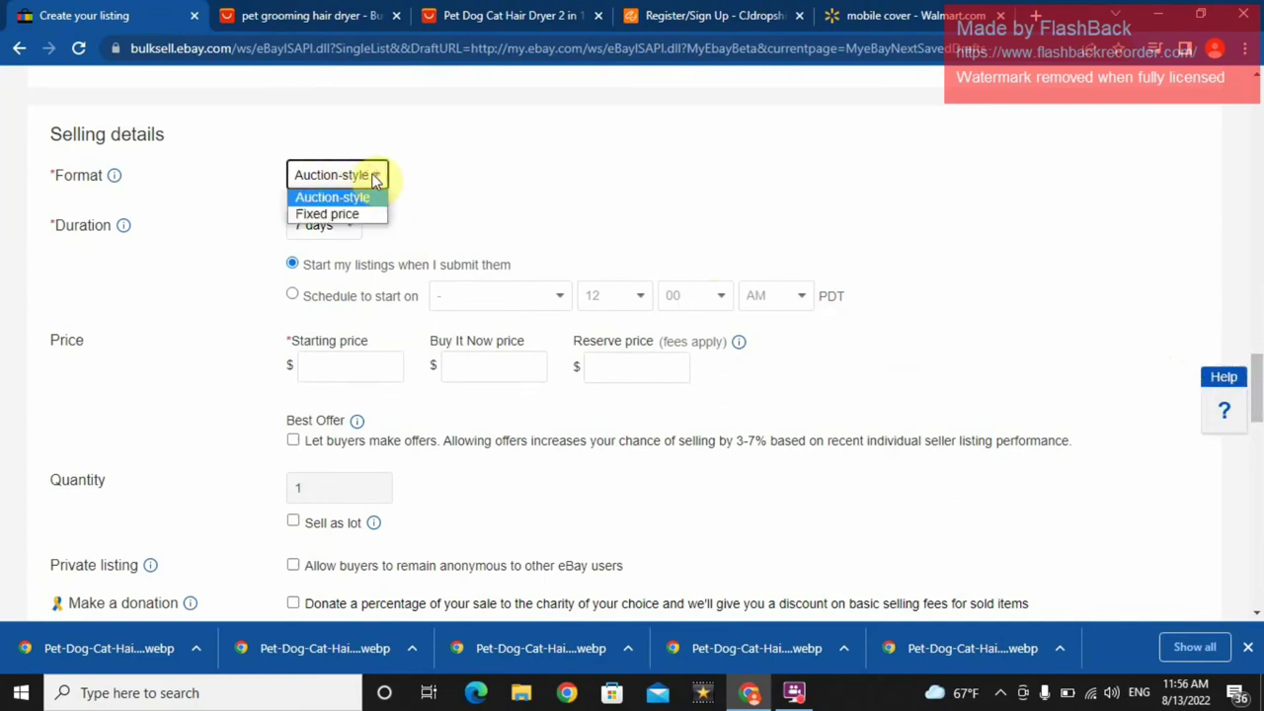